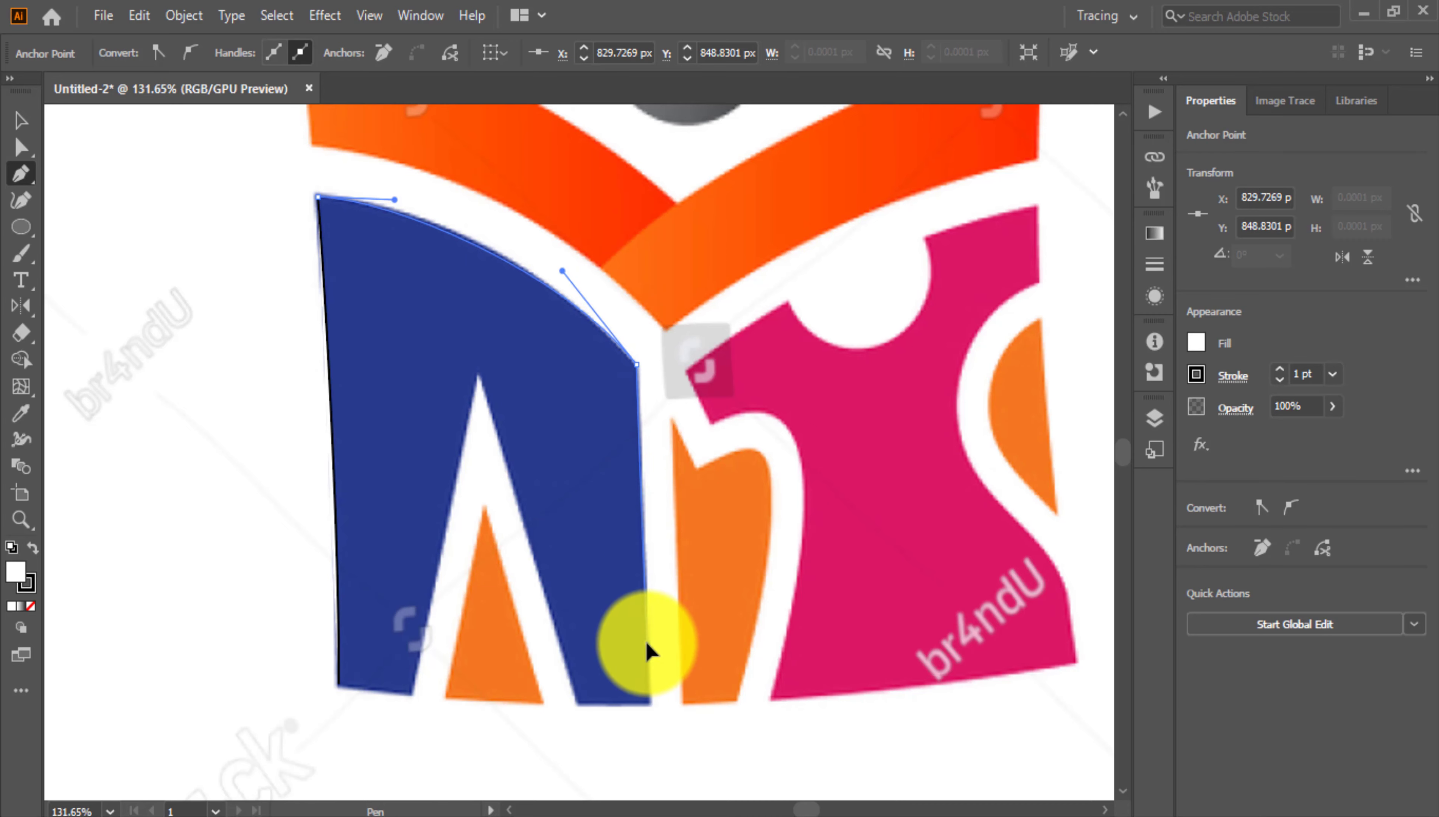
Extend the blue shape's Pen outline down its right edge and along the right leg's bottom, and remove its fill
{"action": "left_click_drag", "start_coordinate": [646, 643], "coordinate": [653, 717]}
{"action": "left_click", "coordinate": [647, 705]}
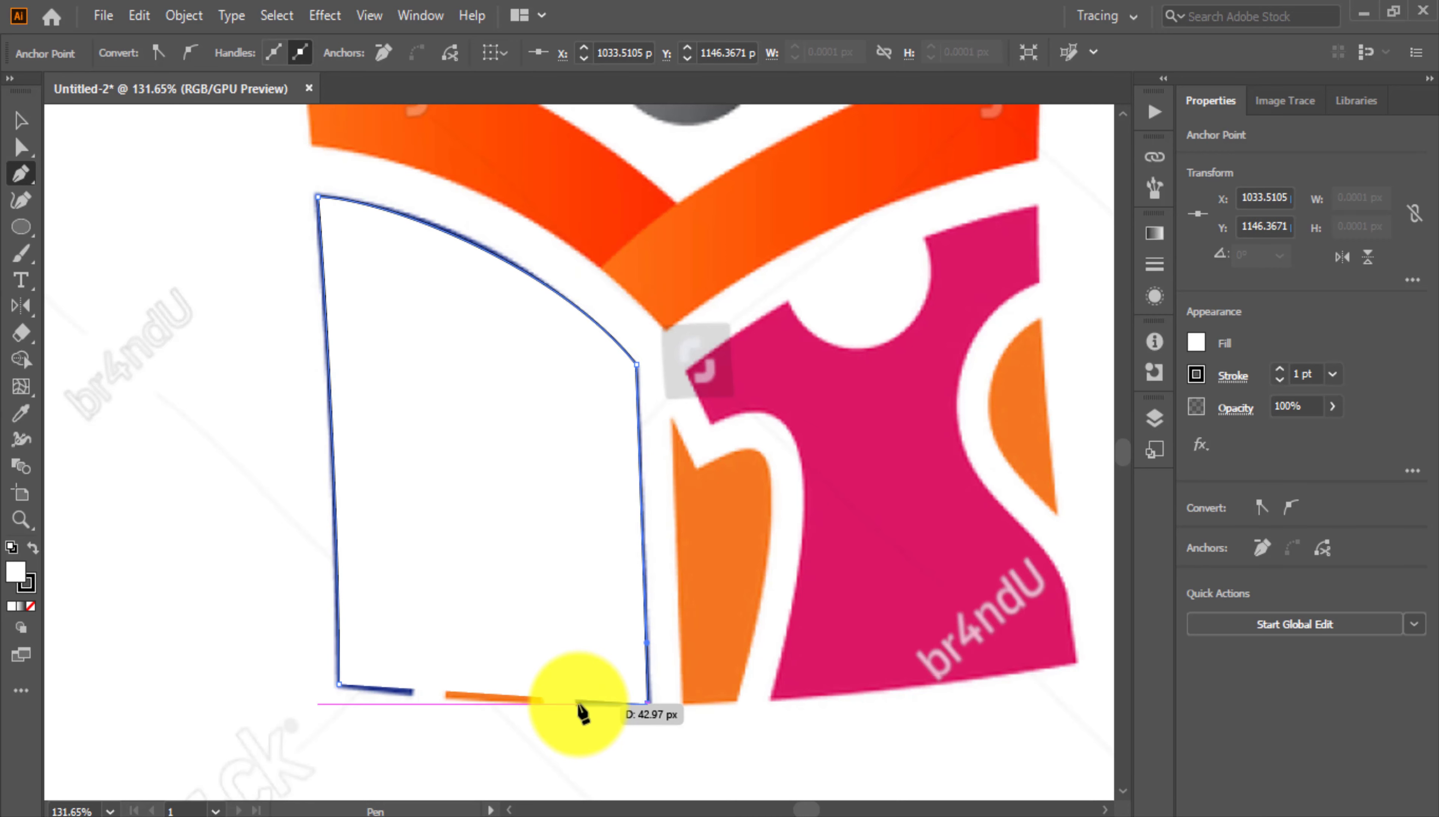
{"action": "left_click", "coordinate": [578, 704]}
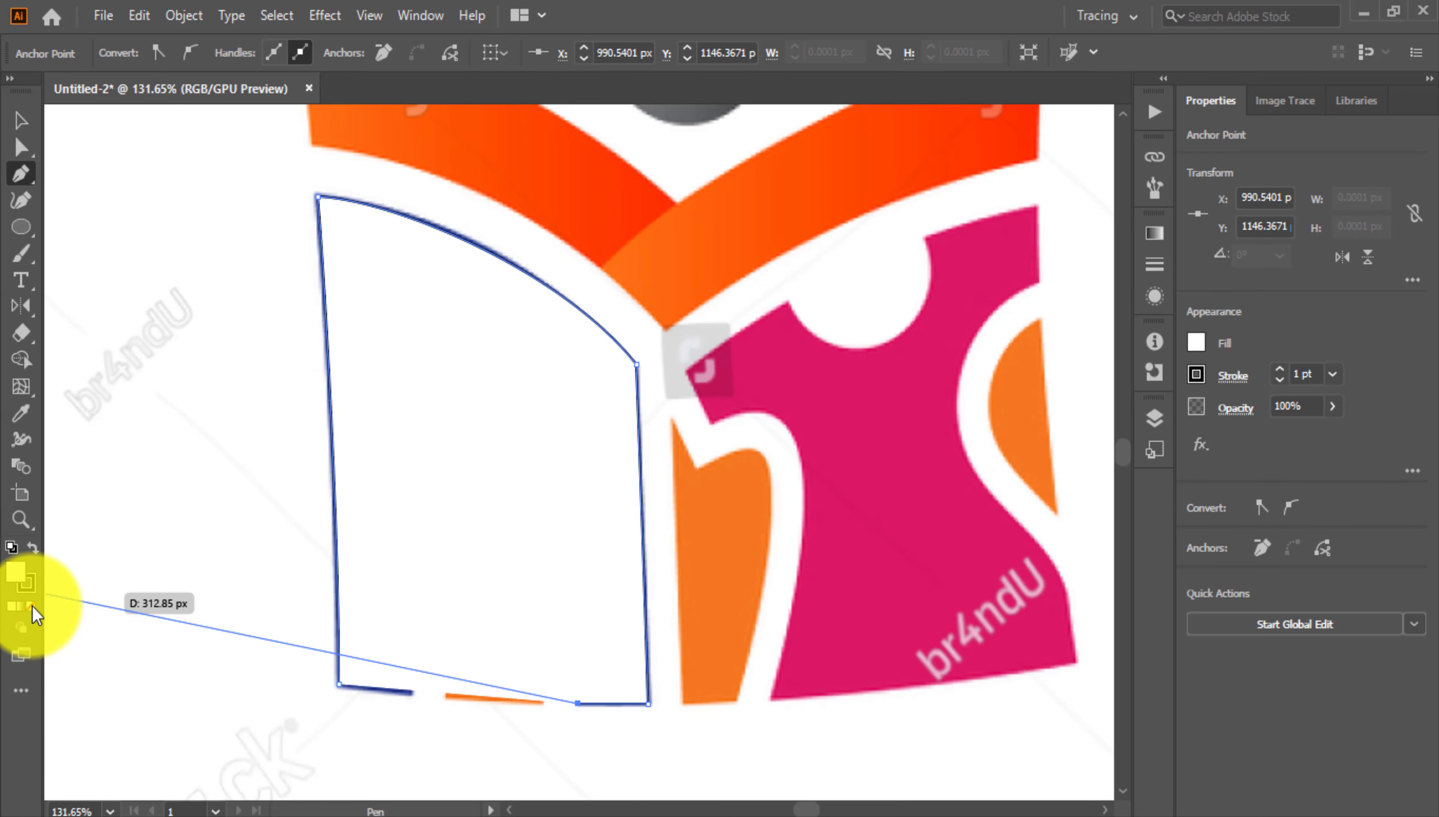
{"action": "left_click", "coordinate": [32, 607]}
Trace the inner notch between the blue shape's legs and close its outline at the left leg's bottom
{"action": "left_click_drag", "start_coordinate": [473, 400], "coordinate": [435, 573]}
{"action": "left_click_drag", "start_coordinate": [472, 492], "coordinate": [562, 288]}
{"action": "left_click", "coordinate": [502, 491]}
{"action": "left_click", "coordinate": [429, 481]}
{"action": "left_click_drag", "start_coordinate": [649, 531], "coordinate": [600, 546]}
{"action": "left_click_drag", "start_coordinate": [589, 294], "coordinate": [667, 292]}
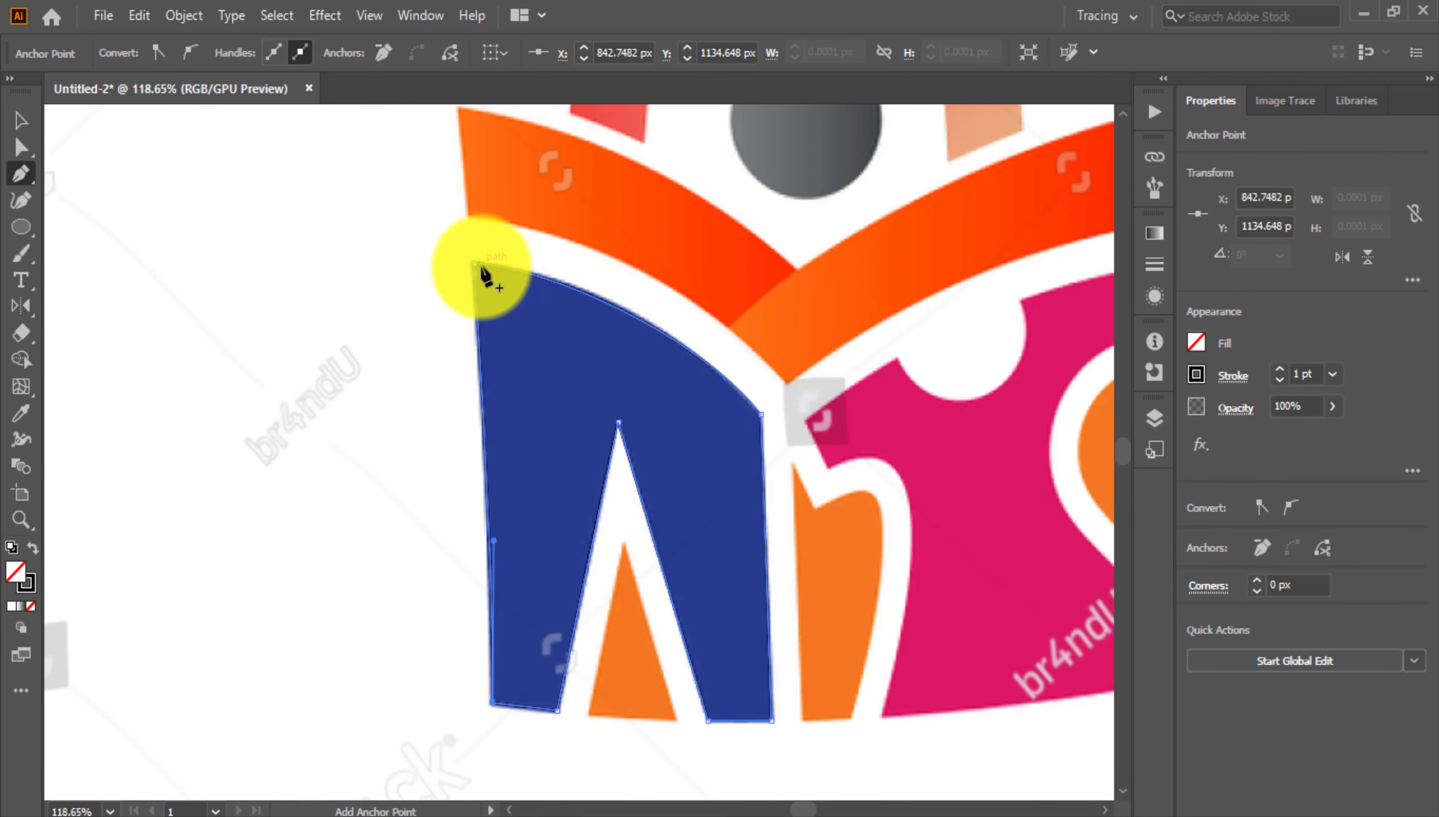
Trace the orange triangle between the blue legs with the Pen tool as a closed three-point path
{"action": "scroll", "coordinate": [725, 501], "scroll_direction": "up", "scroll_amount": 2}
{"action": "scroll", "coordinate": [665, 305], "scroll_direction": "down", "scroll_amount": 4}
{"action": "left_click", "coordinate": [661, 282]}
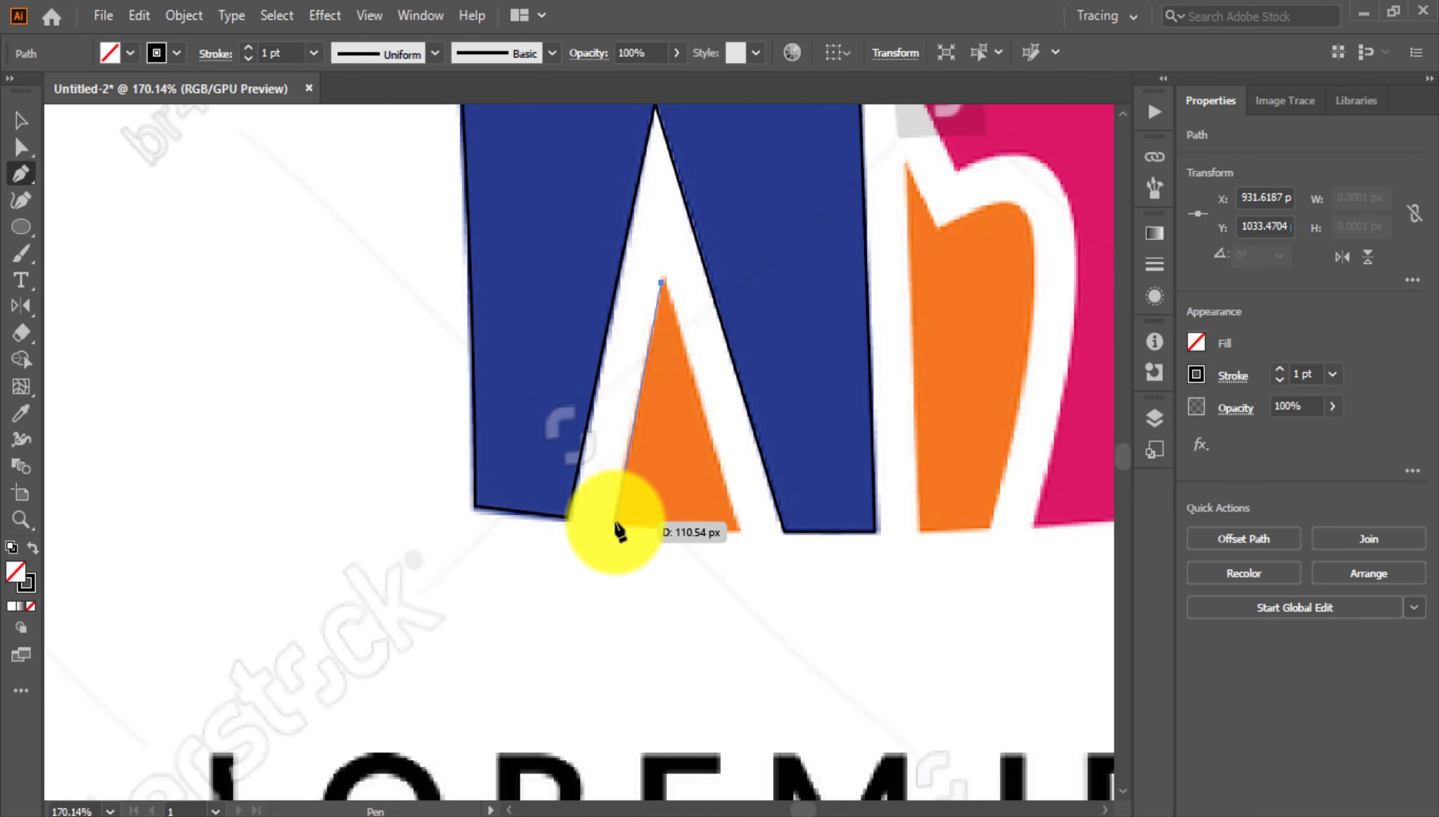
{"action": "left_click", "coordinate": [616, 525]}
{"action": "left_click", "coordinate": [741, 531]}
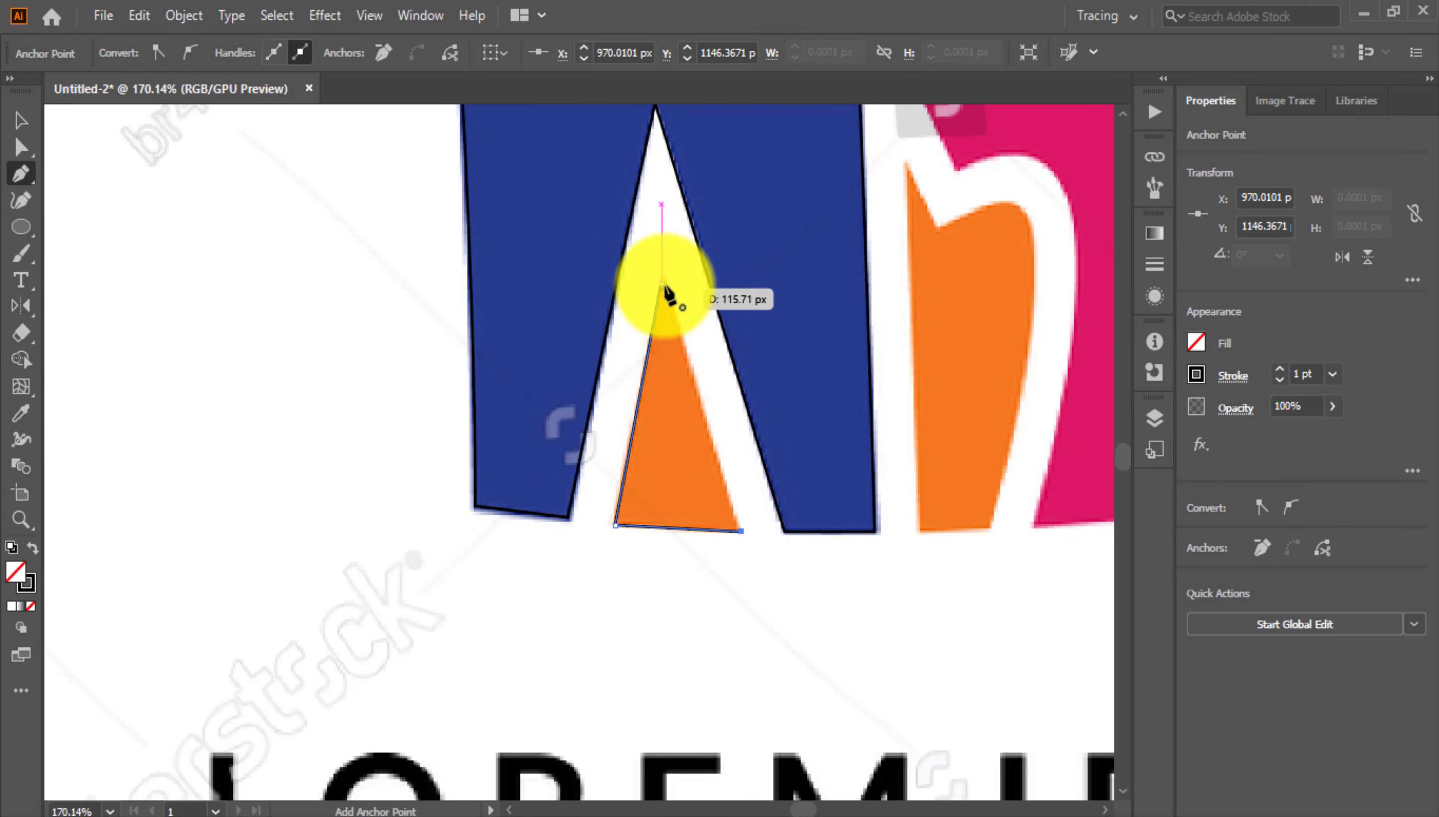
{"action": "scroll", "coordinate": [668, 280], "scroll_direction": "down", "scroll_amount": 2}
Adjust the blue outline's upper-right anchor point and the top curve's handle to follow the reference edge
{"action": "left_click_drag", "start_coordinate": [652, 161], "coordinate": [693, 380]}
{"action": "scroll", "coordinate": [883, 395], "scroll_direction": "up", "scroll_amount": 2}
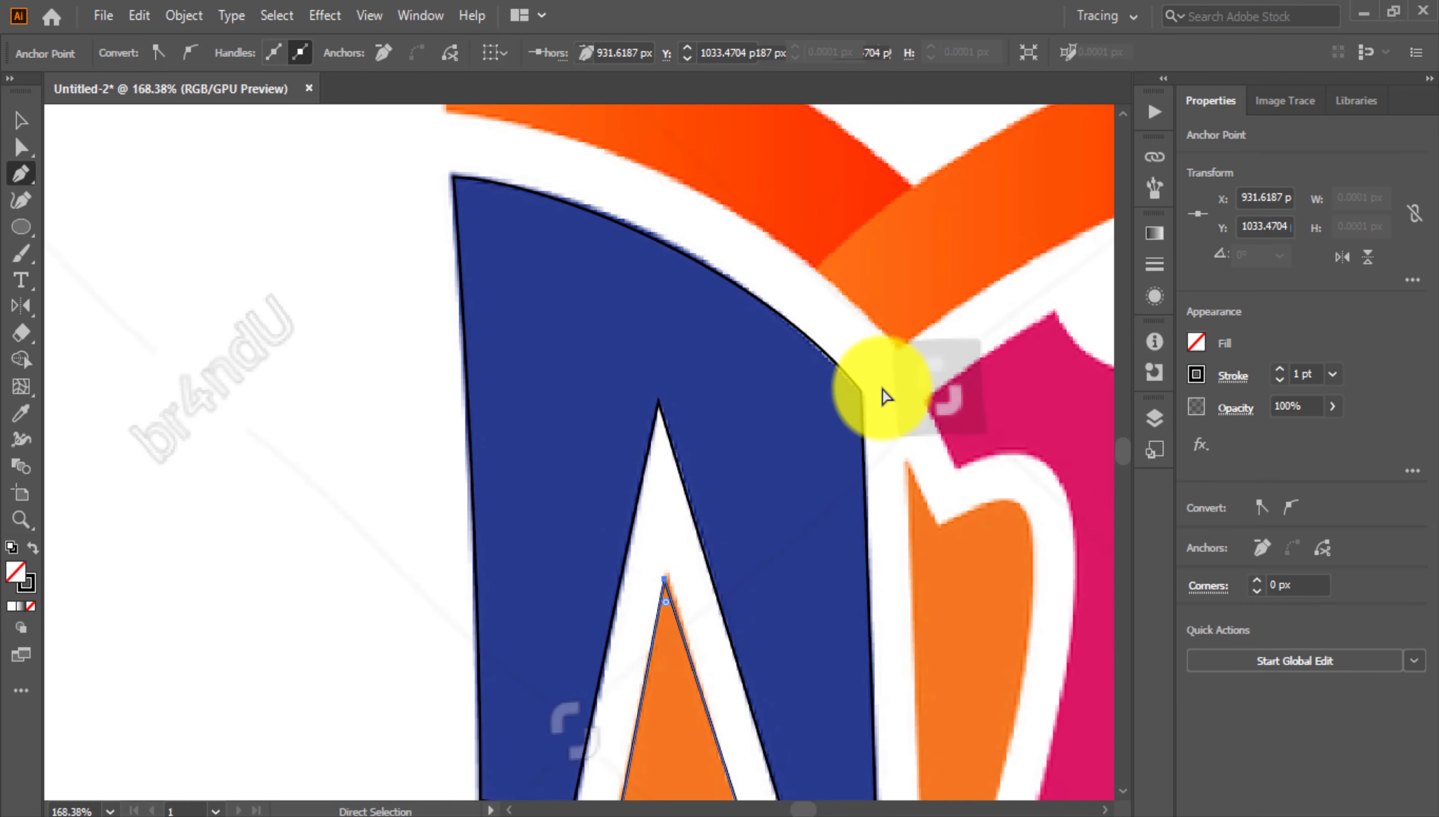
{"action": "key", "text": "a"}
{"action": "left_click", "coordinate": [861, 400], "text": "ctrl"}
{"action": "left_click", "coordinate": [862, 393]}
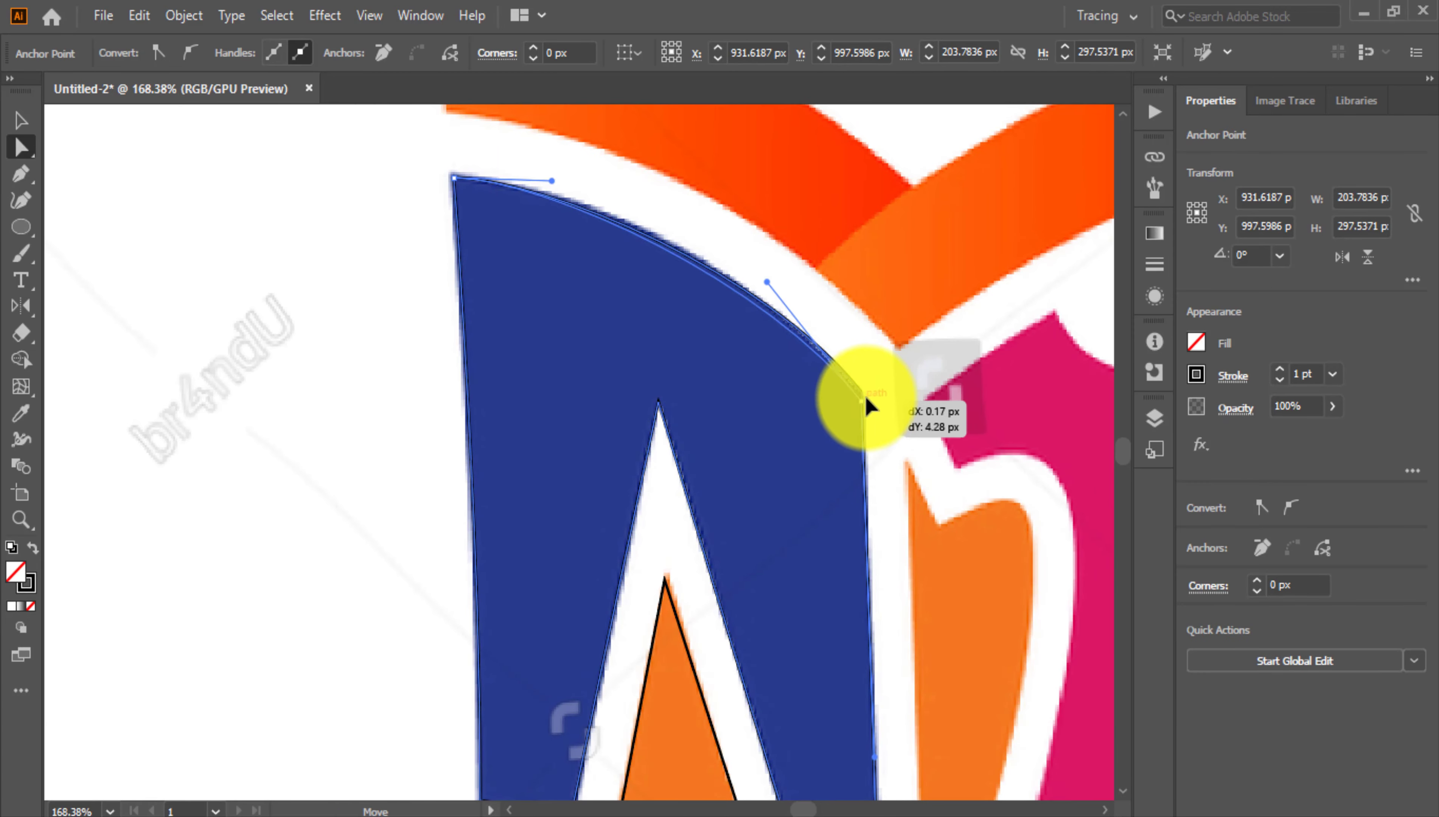
{"action": "left_click_drag", "start_coordinate": [553, 181], "coordinate": [565, 178]}
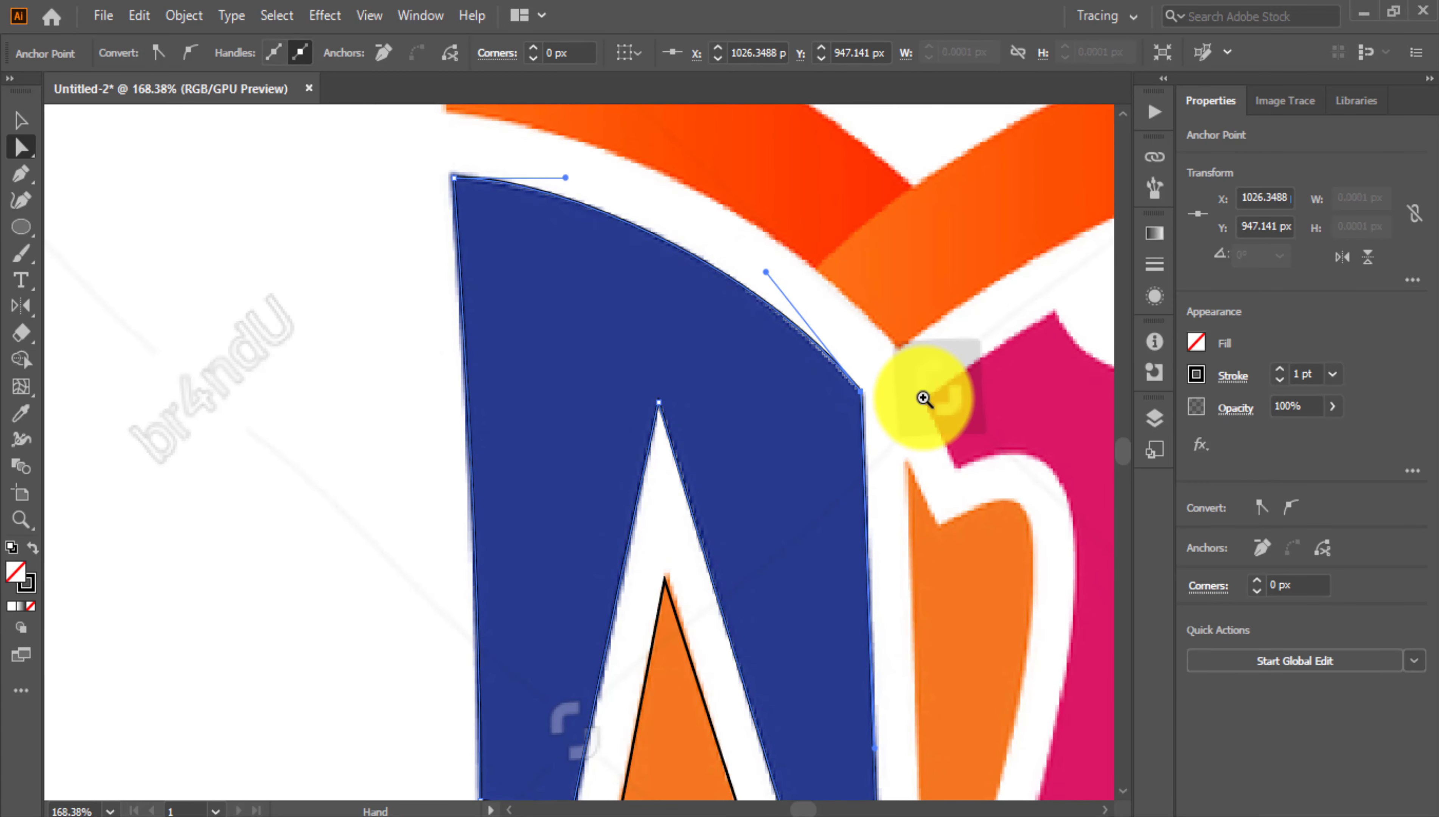
Start a Pen outline of the middle orange piece from its bottom-left corner up to the tip and down to the notch
{"action": "left_click_drag", "start_coordinate": [922, 399], "coordinate": [734, 308]}
{"action": "left_click", "coordinate": [21, 173]}
{"action": "scroll", "coordinate": [658, 606], "scroll_direction": "up", "scroll_amount": 3}
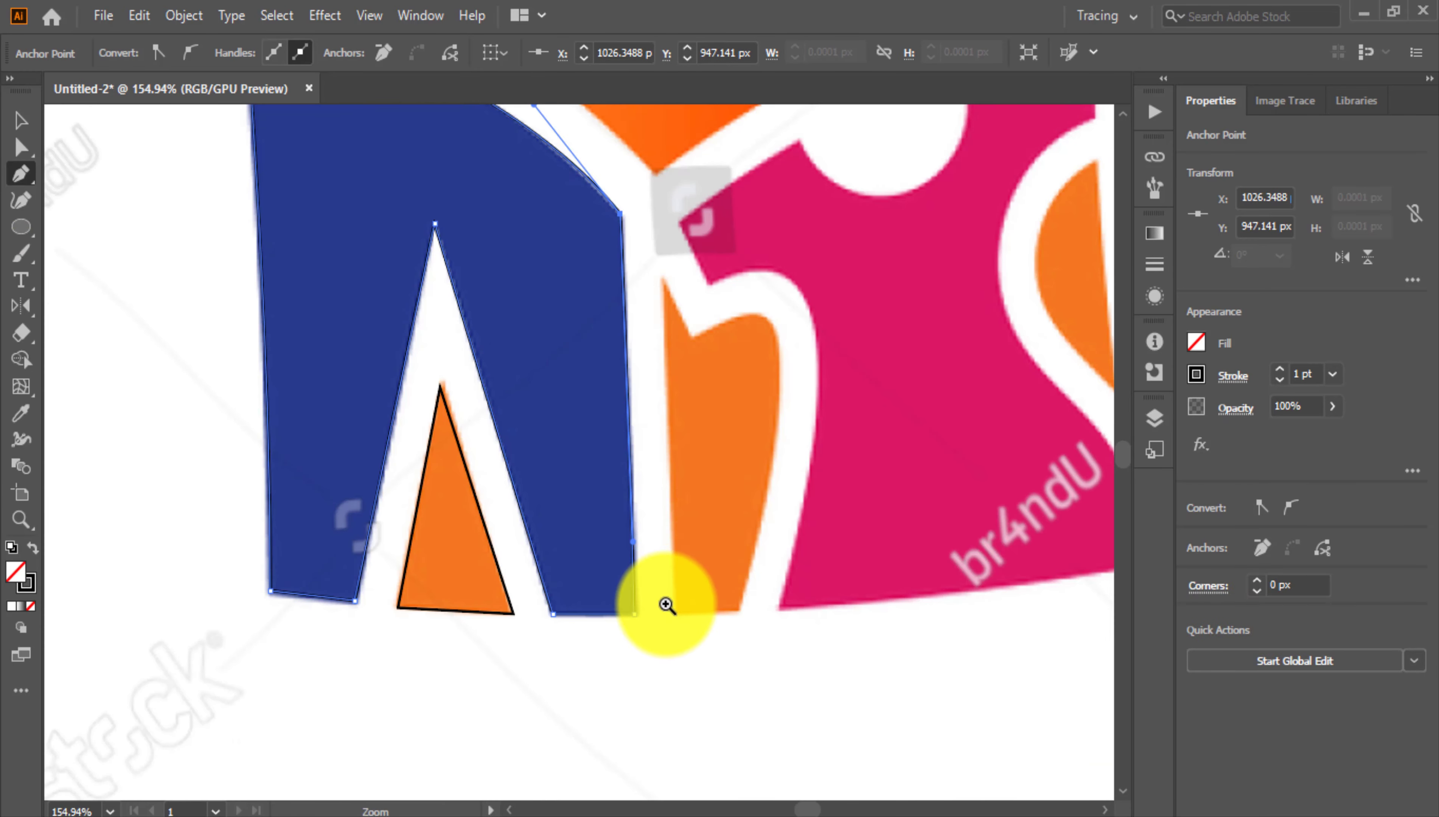
{"action": "left_click", "coordinate": [680, 617]}
{"action": "scroll", "coordinate": [710, 364], "scroll_direction": "up", "scroll_amount": 3}
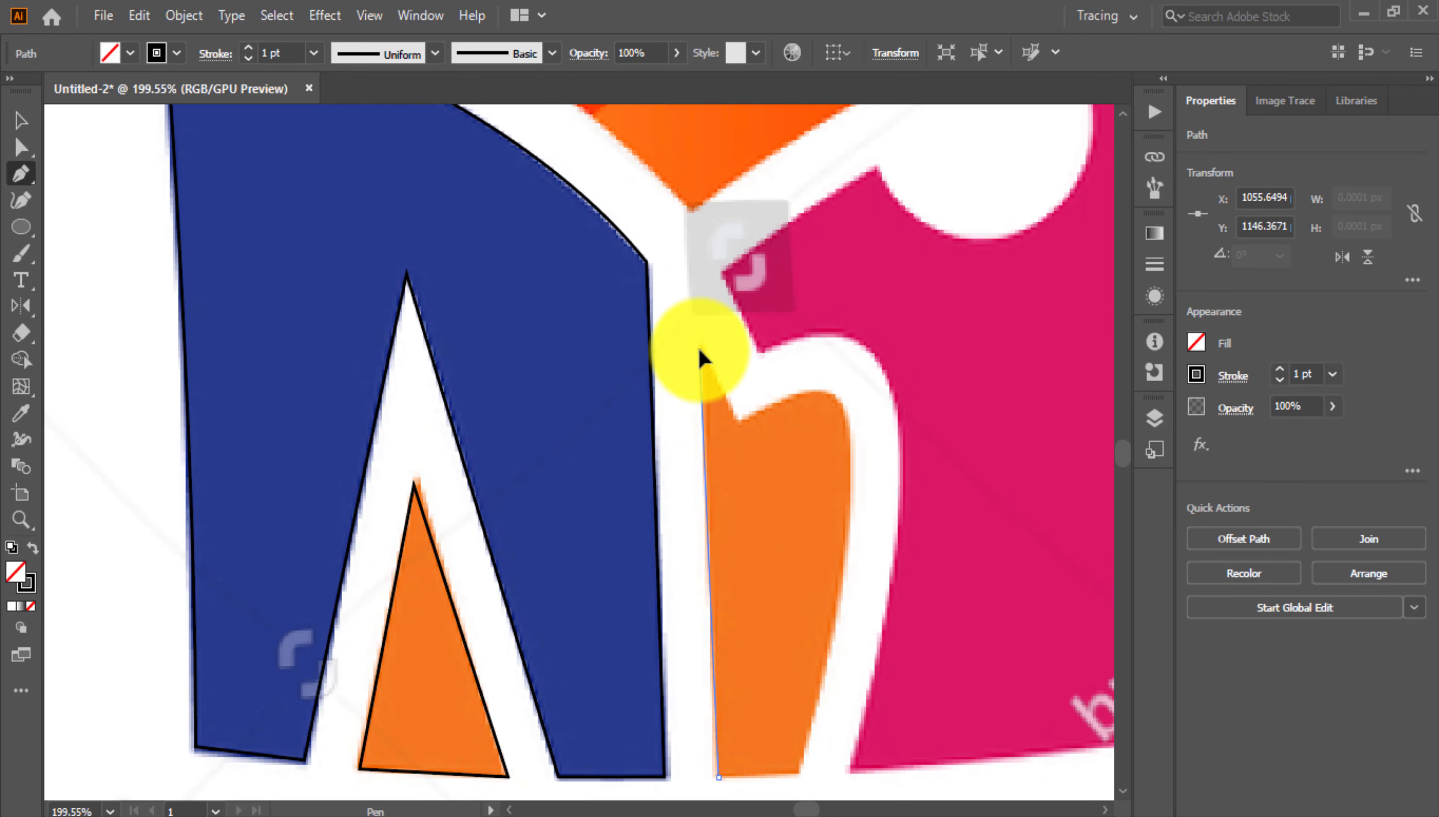
{"action": "left_click_drag", "start_coordinate": [701, 350], "coordinate": [736, 424]}
{"action": "left_click", "coordinate": [739, 421]}
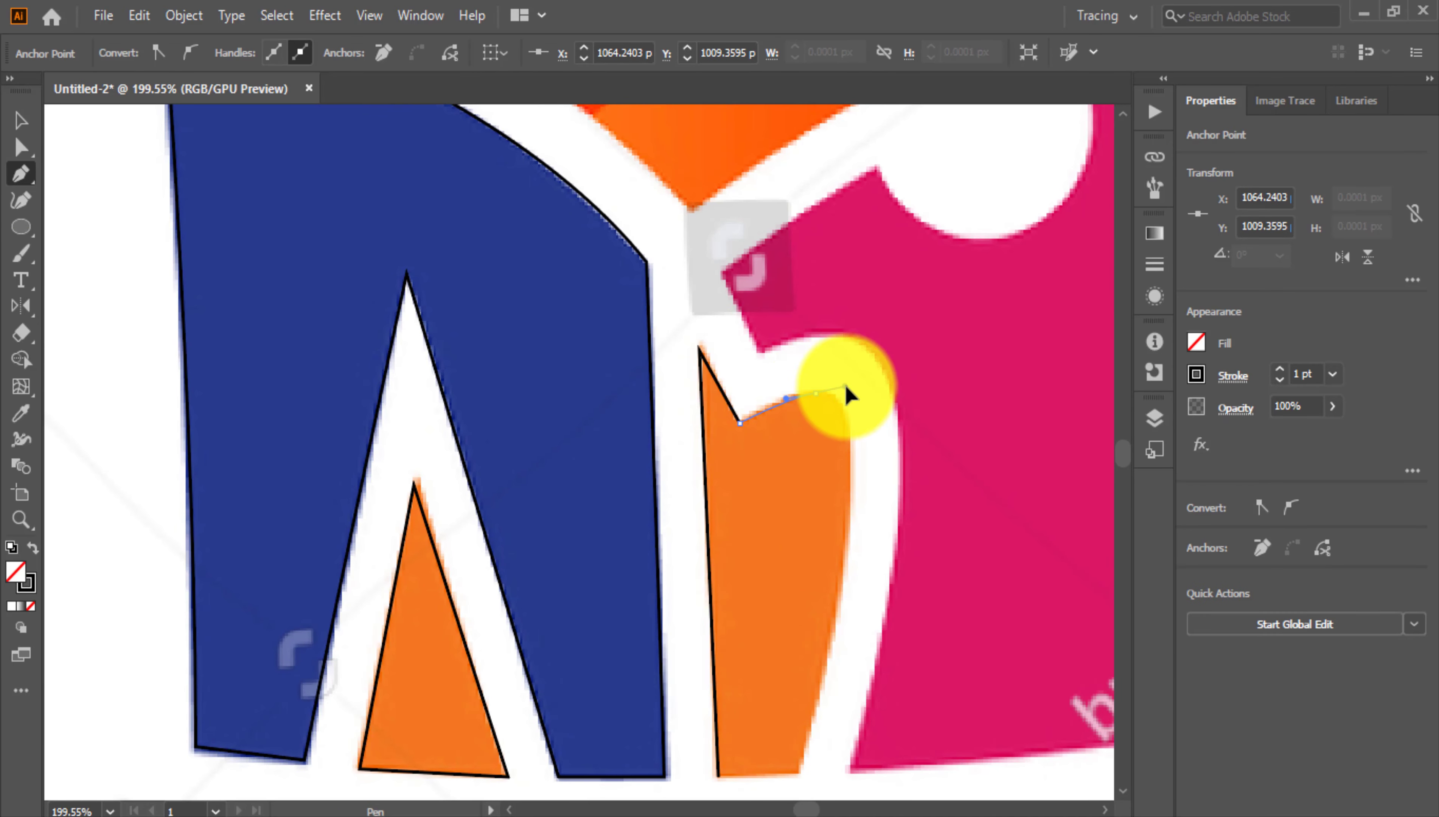
Trace the middle orange piece's rounded top, curved right side and bottom edge, and close the outline
{"action": "left_click_drag", "start_coordinate": [847, 393], "coordinate": [846, 388]}
{"action": "left_click_drag", "start_coordinate": [847, 498], "coordinate": [873, 360]}
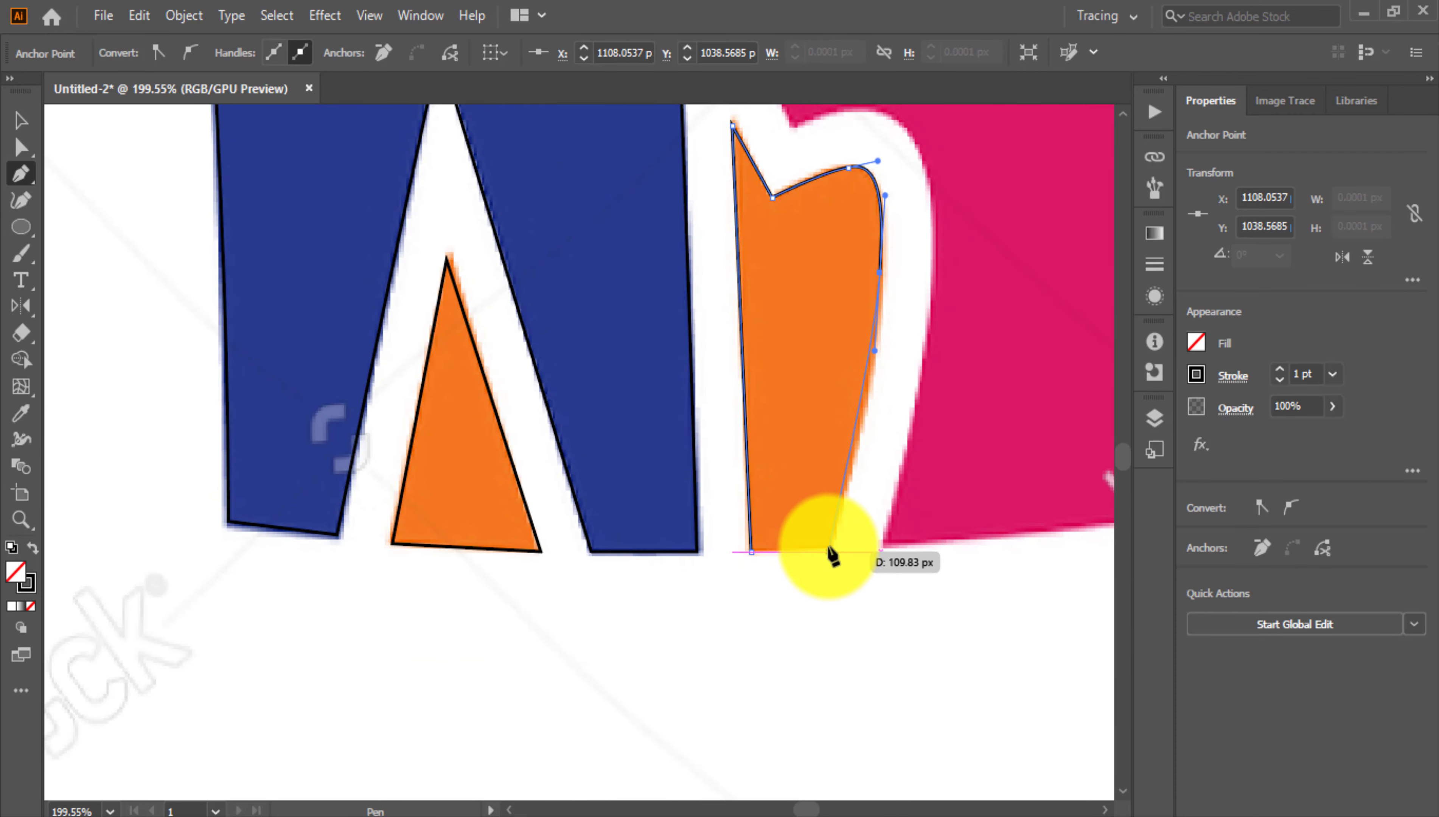
{"action": "left_click", "coordinate": [829, 545]}
{"action": "left_click_drag", "start_coordinate": [770, 549], "coordinate": [733, 550]}
{"action": "left_click_drag", "start_coordinate": [853, 361], "coordinate": [826, 546]}
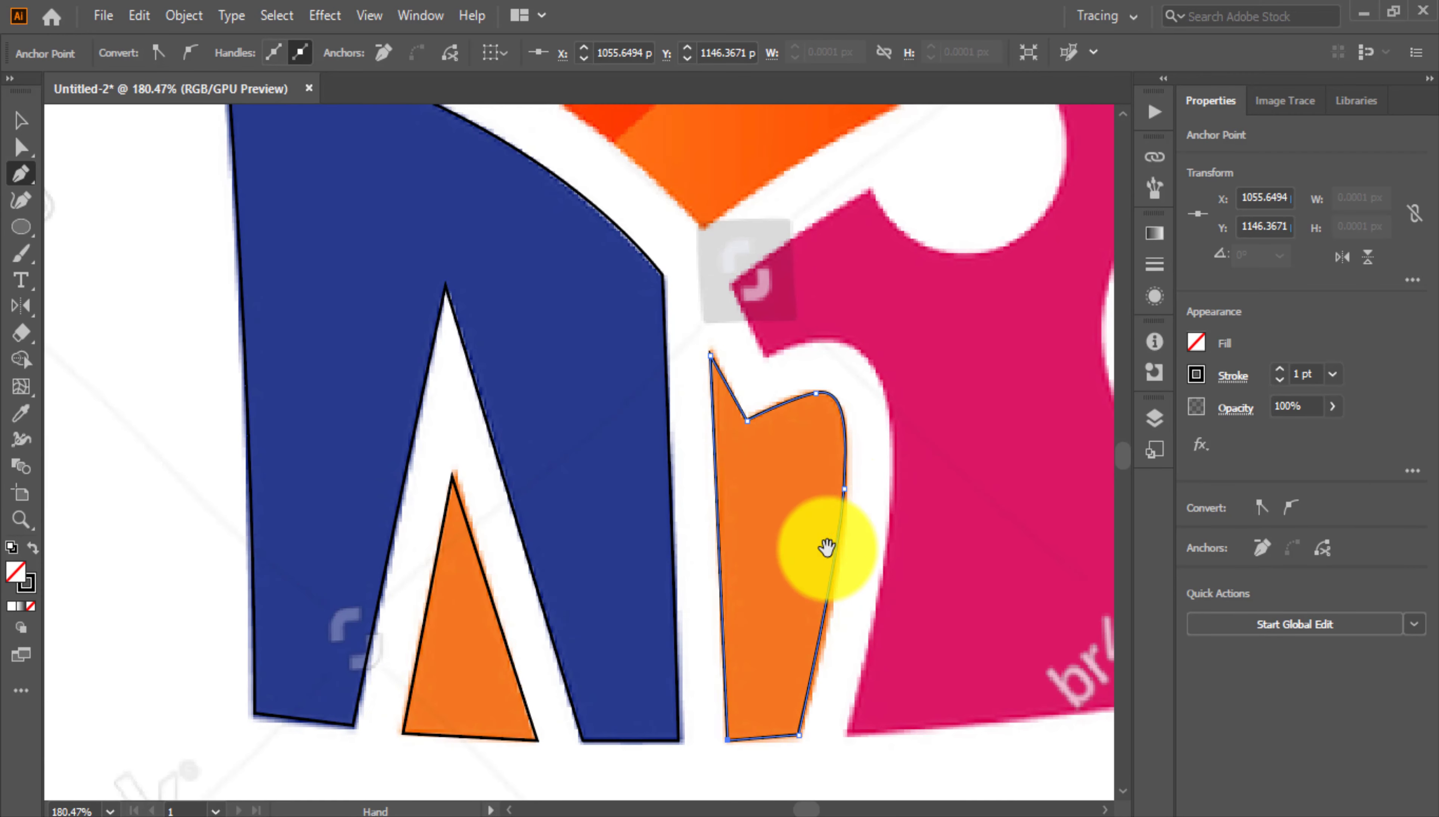
Trace the pink shirt's curved left side from the bottom-left corner up around the armhole to the sleeve's outer tip
{"action": "left_click_drag", "start_coordinate": [848, 492], "coordinate": [900, 382]}
{"action": "left_click_drag", "start_coordinate": [848, 627], "coordinate": [913, 419]}
{"action": "left_click_drag", "start_coordinate": [902, 328], "coordinate": [905, 533]}
{"action": "left_click_drag", "start_coordinate": [892, 427], "coordinate": [874, 351]}
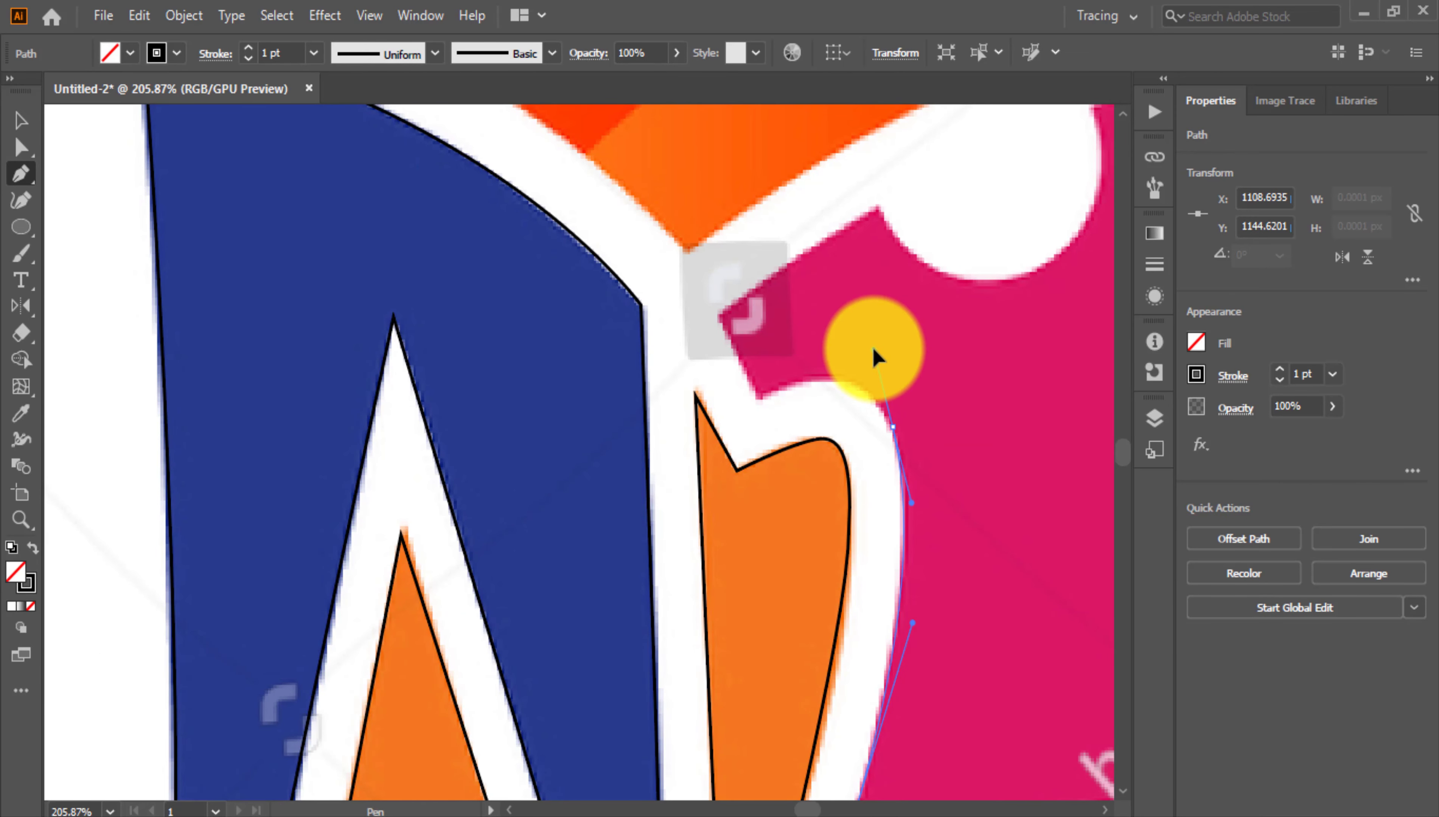
{"action": "left_click", "coordinate": [759, 396]}
{"action": "left_click", "coordinate": [717, 316]}
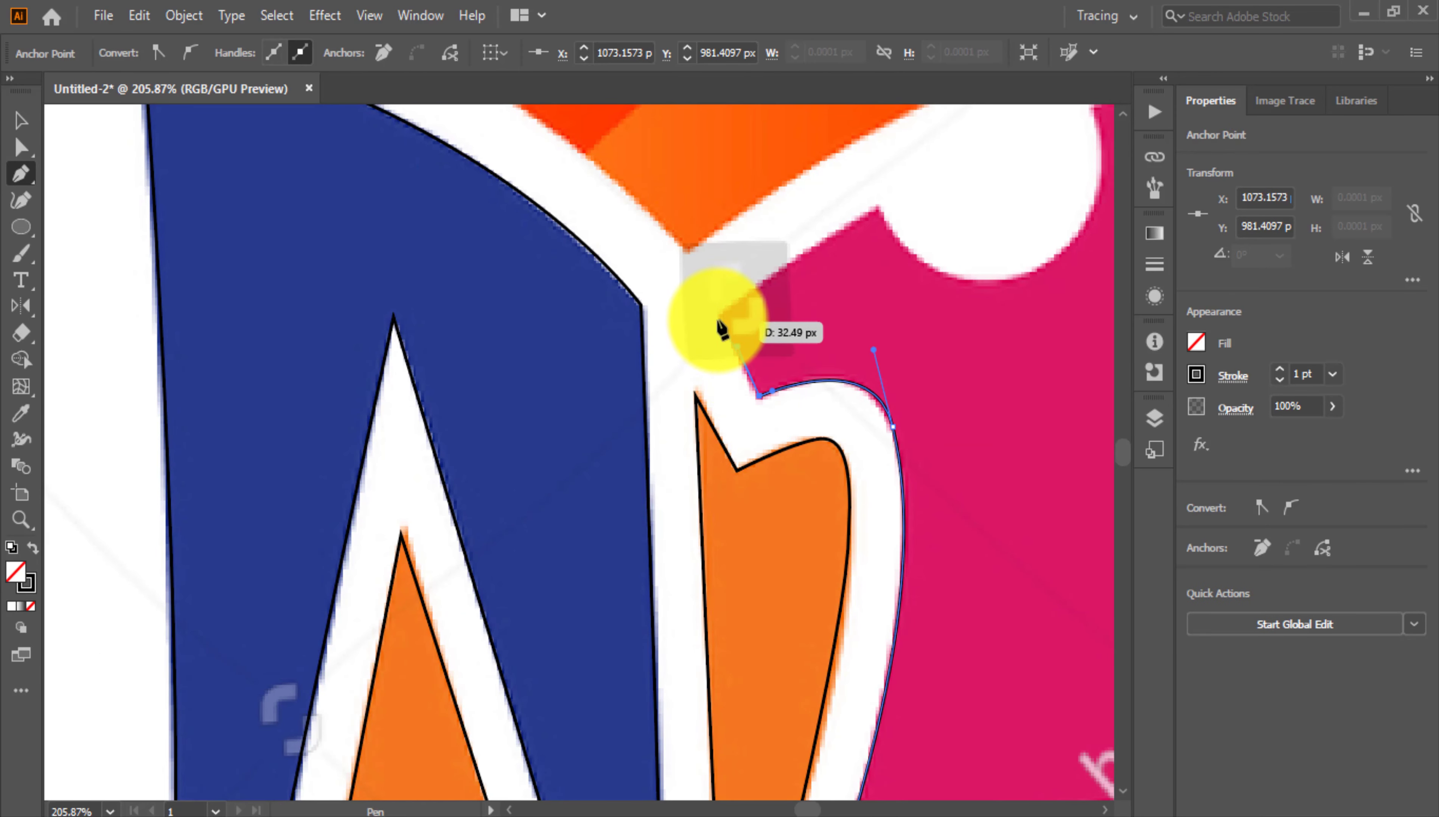
{"action": "left_click_drag", "start_coordinate": [897, 260], "coordinate": [900, 264]}
{"action": "left_click_drag", "start_coordinate": [1021, 300], "coordinate": [884, 434]}
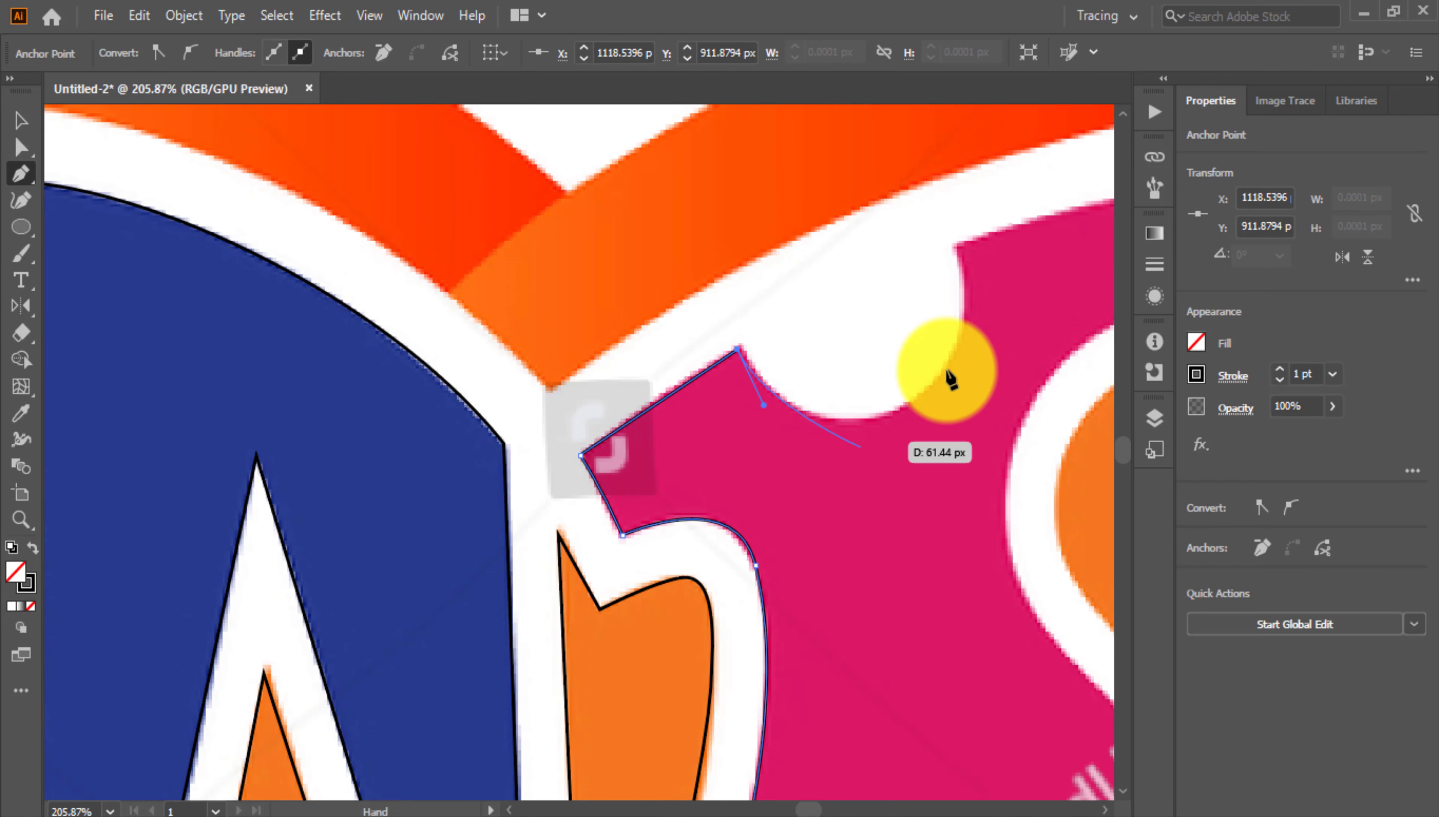
{"action": "left_click_drag", "start_coordinate": [977, 385], "coordinate": [941, 379]}
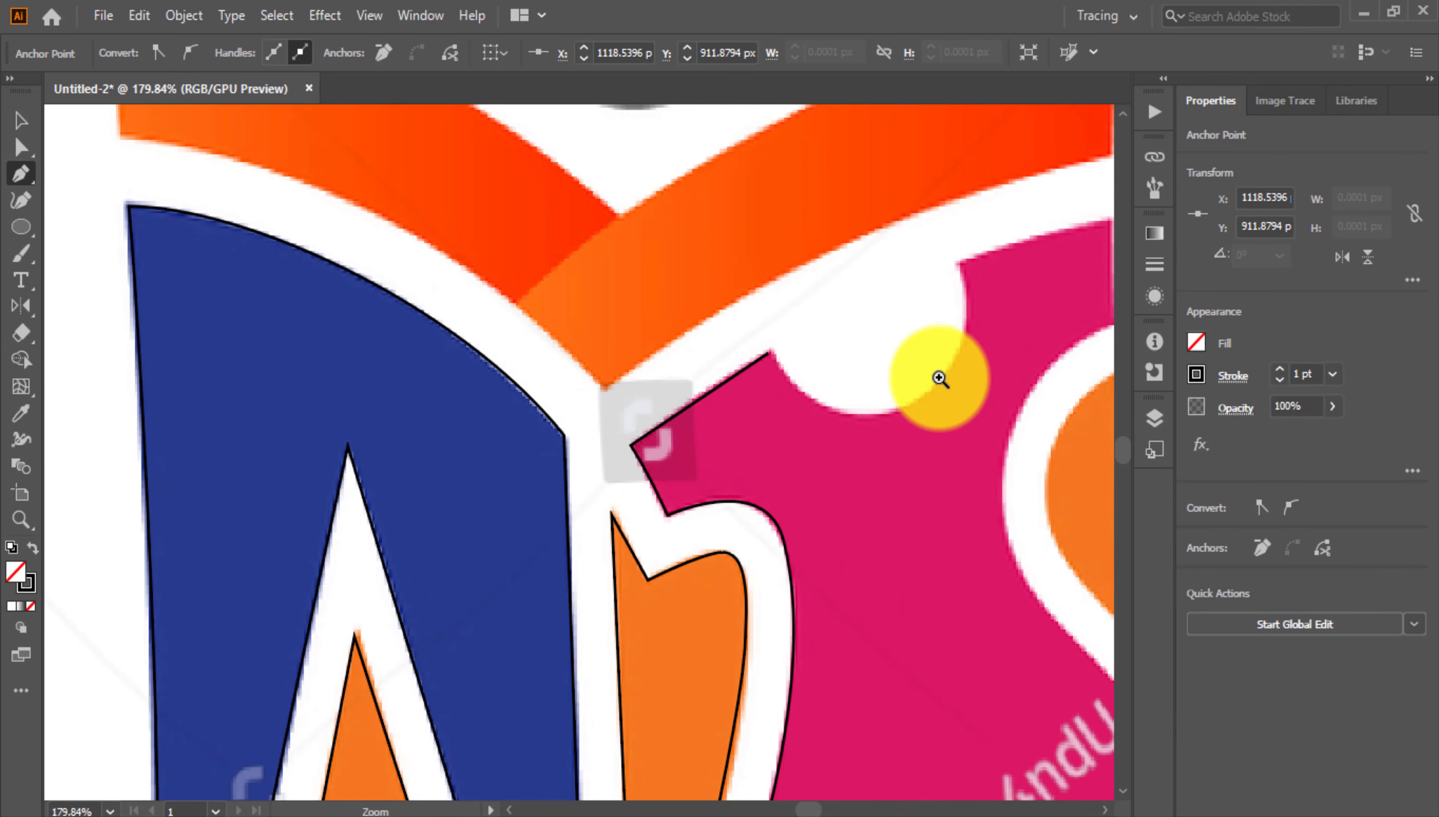
{"action": "key", "text": "ctrl+z"}
{"action": "scroll", "coordinate": [974, 273], "scroll_direction": "down", "scroll_amount": 1}
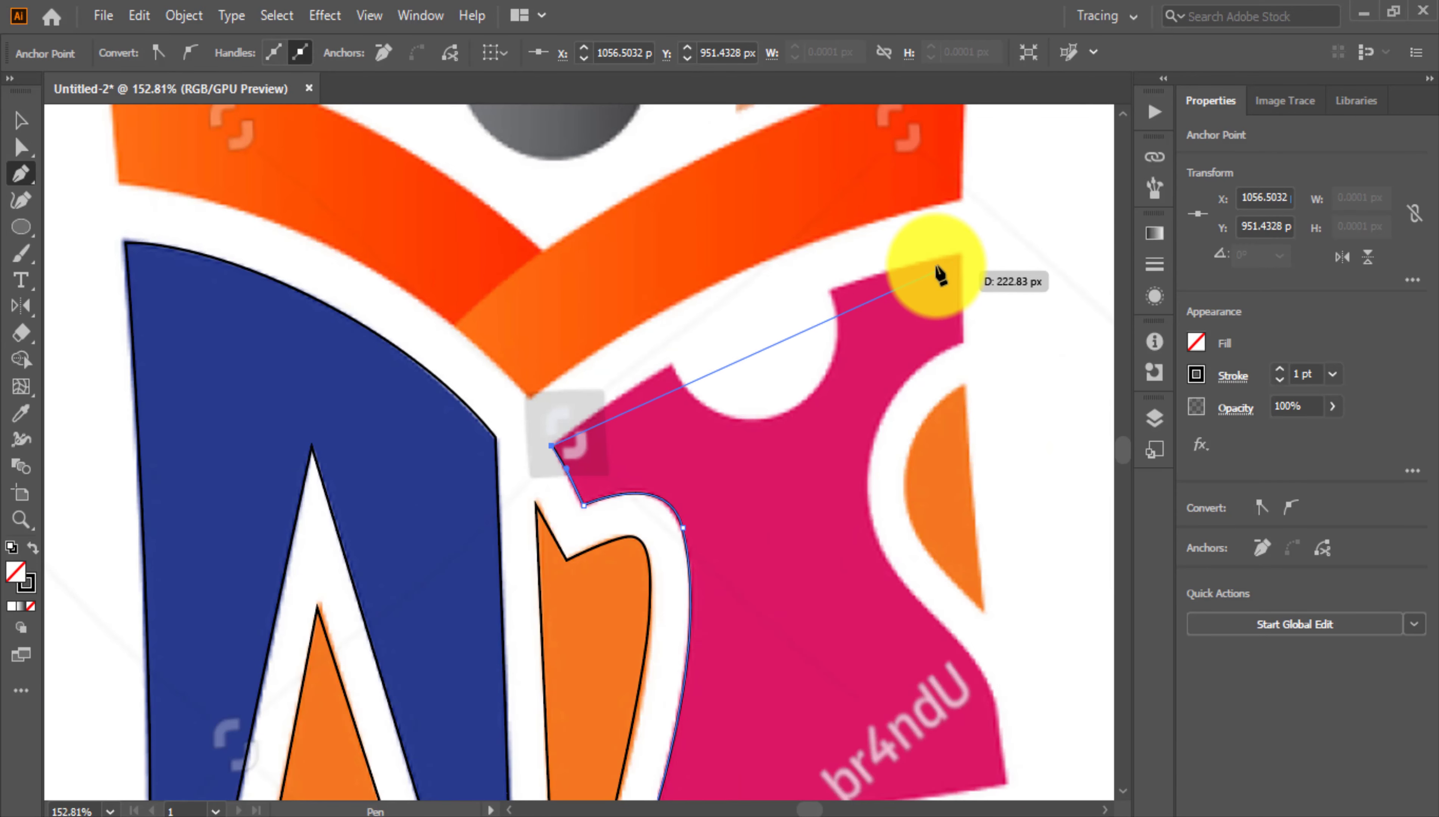
{"action": "left_click_drag", "start_coordinate": [961, 255], "coordinate": [1072, 213]}
{"action": "left_click_drag", "start_coordinate": [298, 300], "coordinate": [1066, 432]}
{"action": "key", "text": "ctrl+z"}
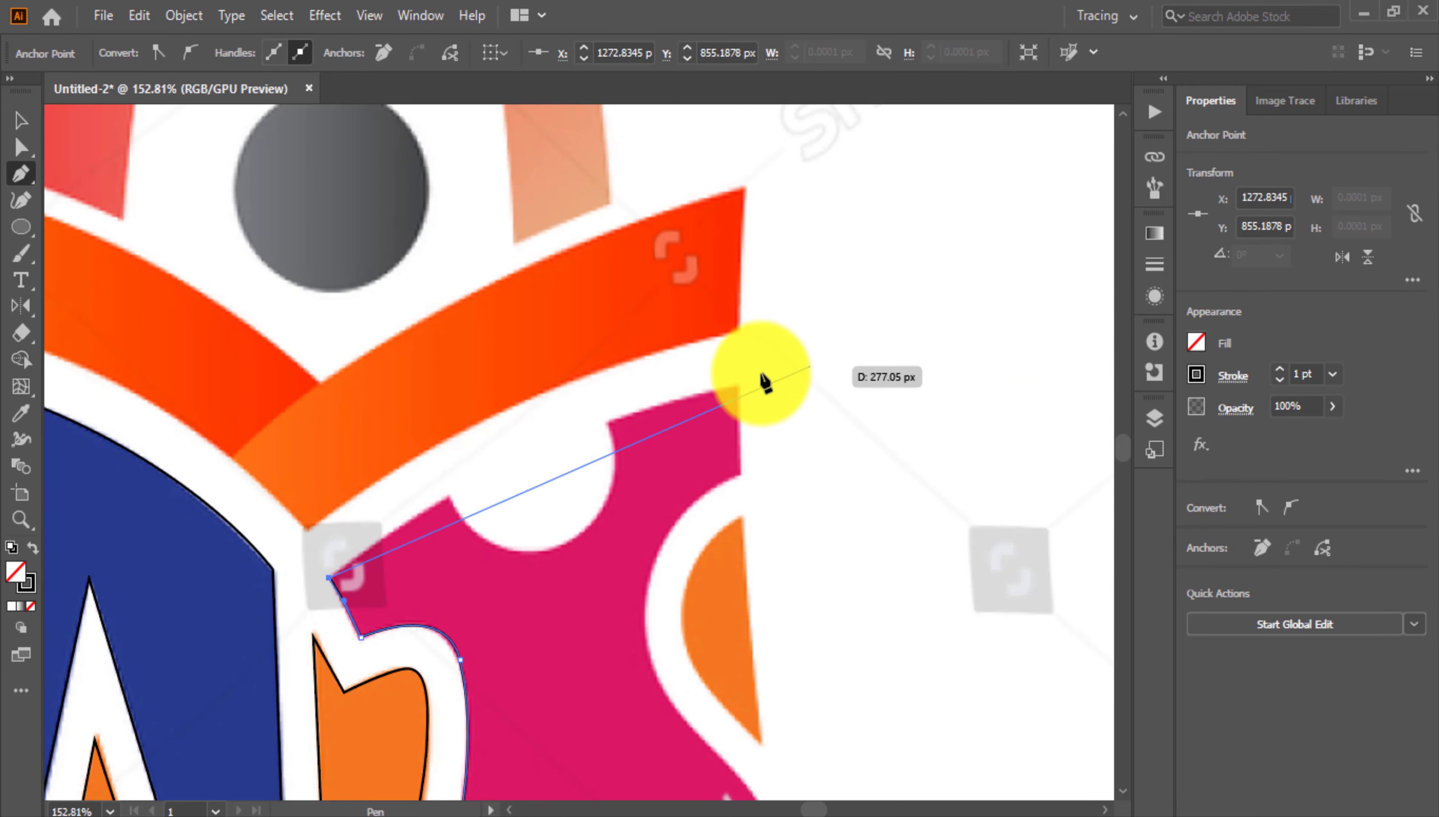
Draw one smooth curve across the shirt's shoulders and neck opening to the upper-right corner, and continue down the right sleeve's edge
{"action": "left_click_drag", "start_coordinate": [739, 390], "coordinate": [968, 318]}
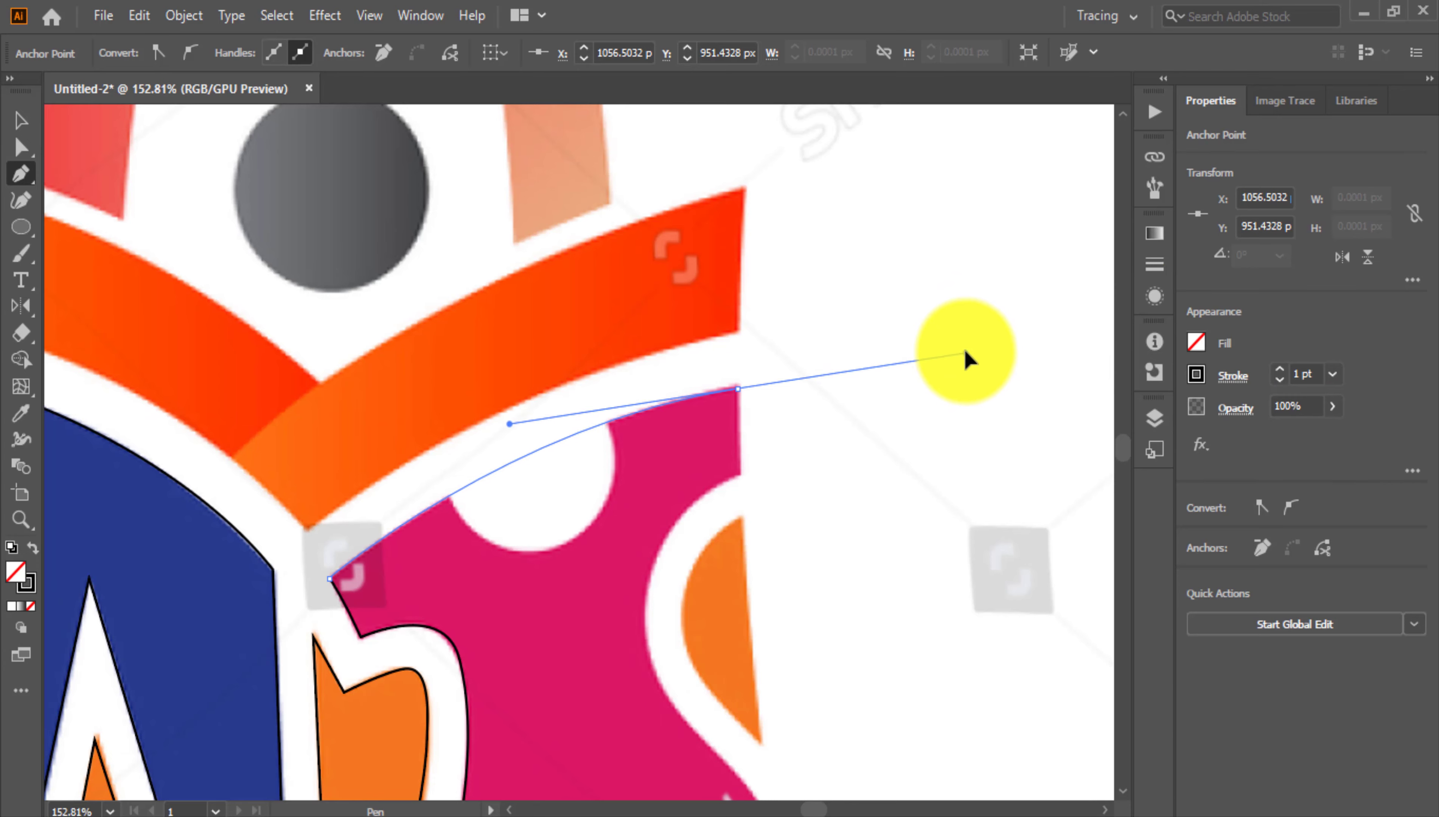
{"action": "left_click_drag", "start_coordinate": [965, 357], "coordinate": [994, 219]}
{"action": "left_click", "coordinate": [738, 476]}
{"action": "left_click_drag", "start_coordinate": [835, 228], "coordinate": [836, 334]}
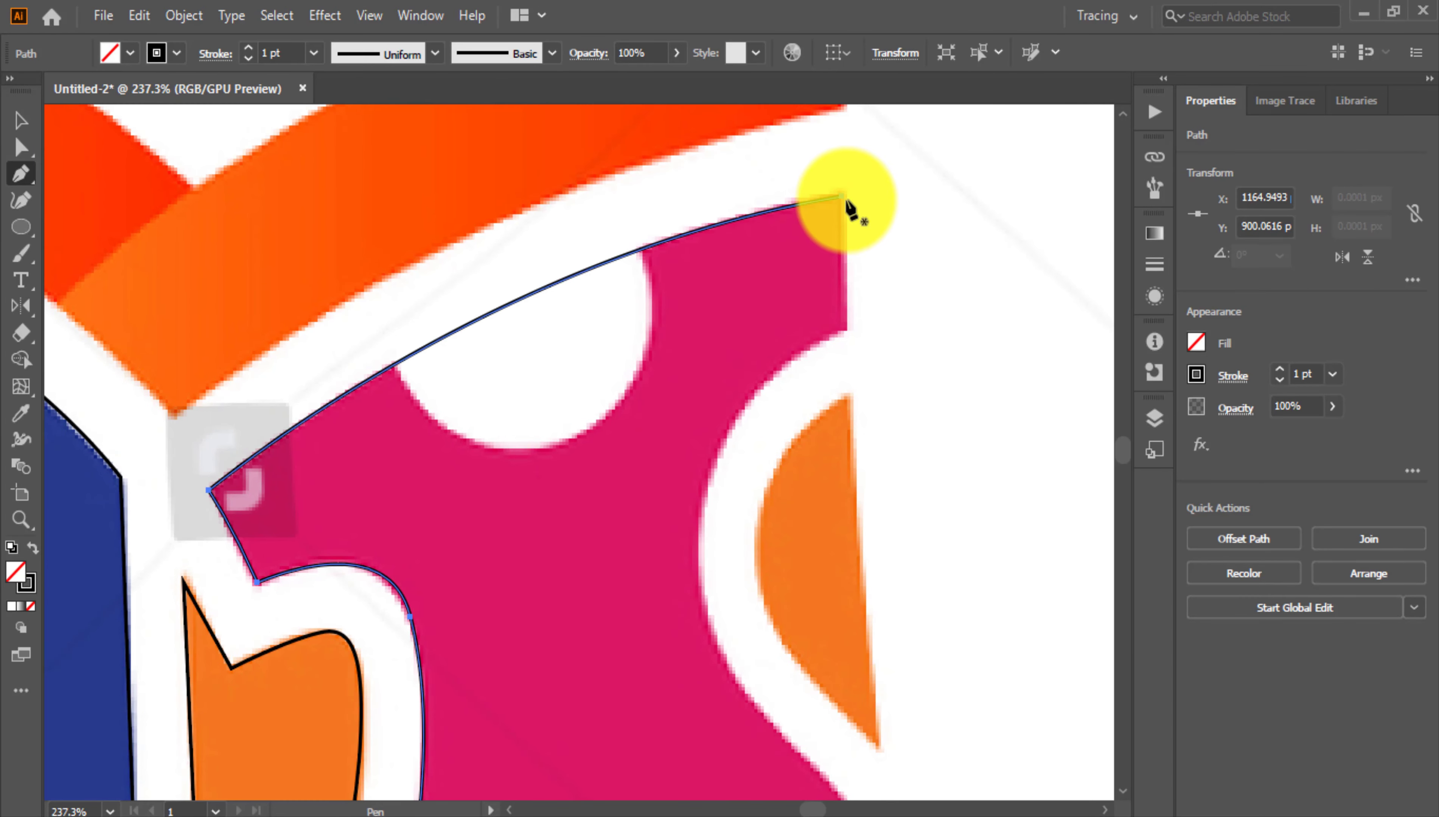
{"action": "left_click", "coordinate": [842, 196]}
{"action": "left_click", "coordinate": [843, 330]}
Trace the pink shirt's right armhole, waist and hip curves and its bottom edge, and close the outline
{"action": "scroll", "coordinate": [765, 341], "scroll_direction": "down", "scroll_amount": 3}
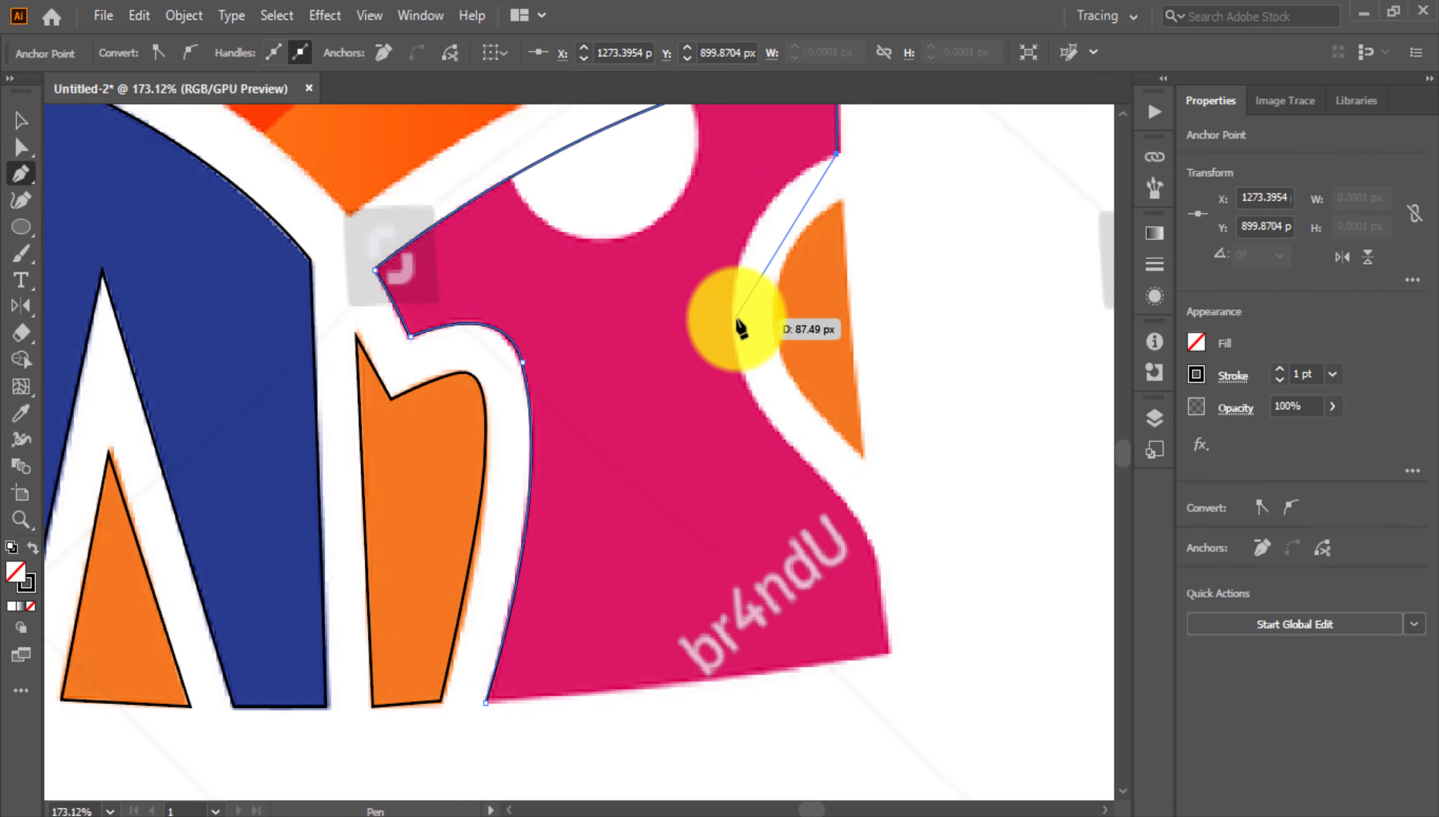
{"action": "left_click_drag", "start_coordinate": [734, 317], "coordinate": [730, 445]}
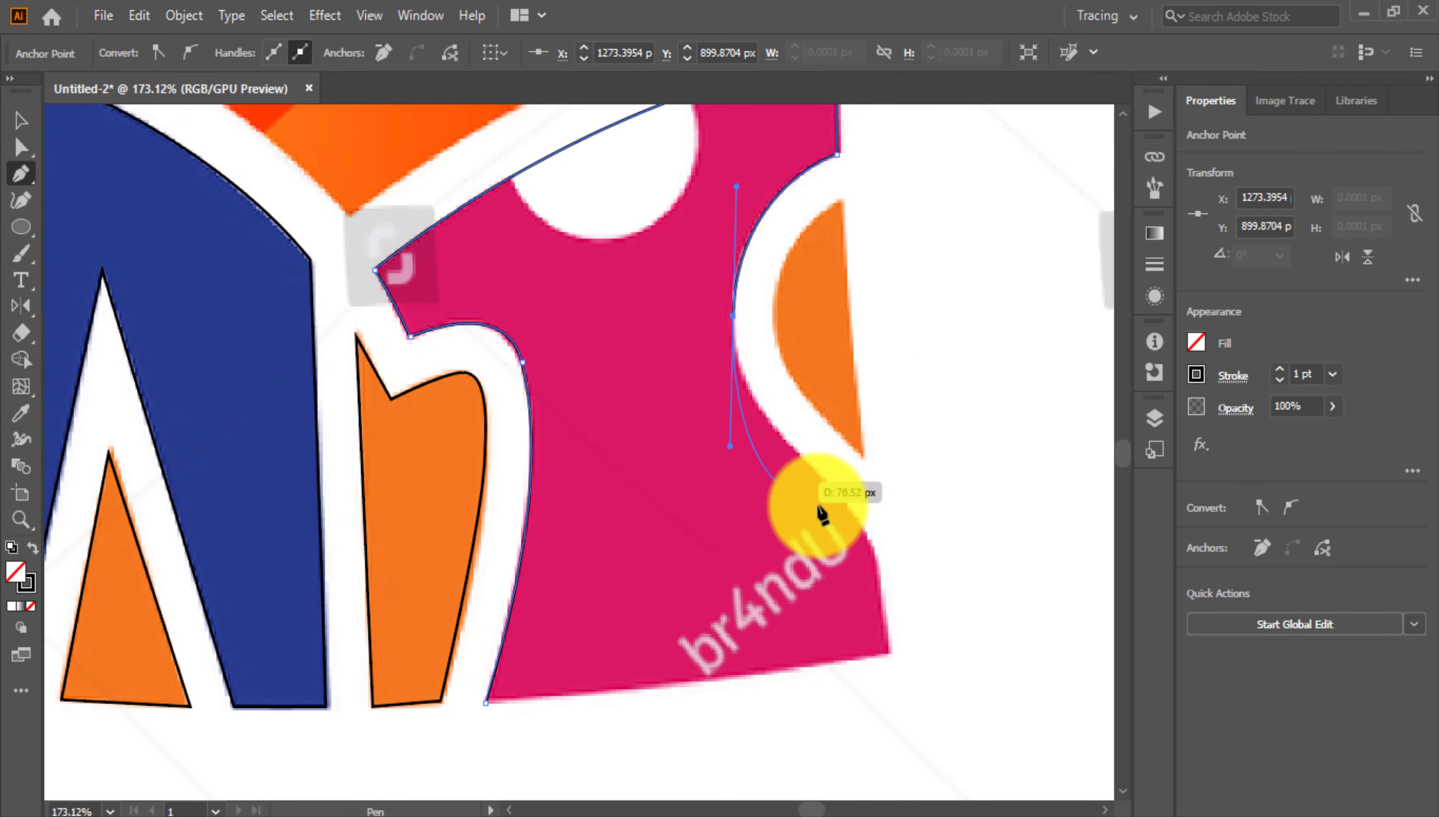
{"action": "left_click_drag", "start_coordinate": [861, 527], "coordinate": [885, 589]}
{"action": "scroll", "coordinate": [882, 577], "scroll_direction": "down", "scroll_amount": 3}
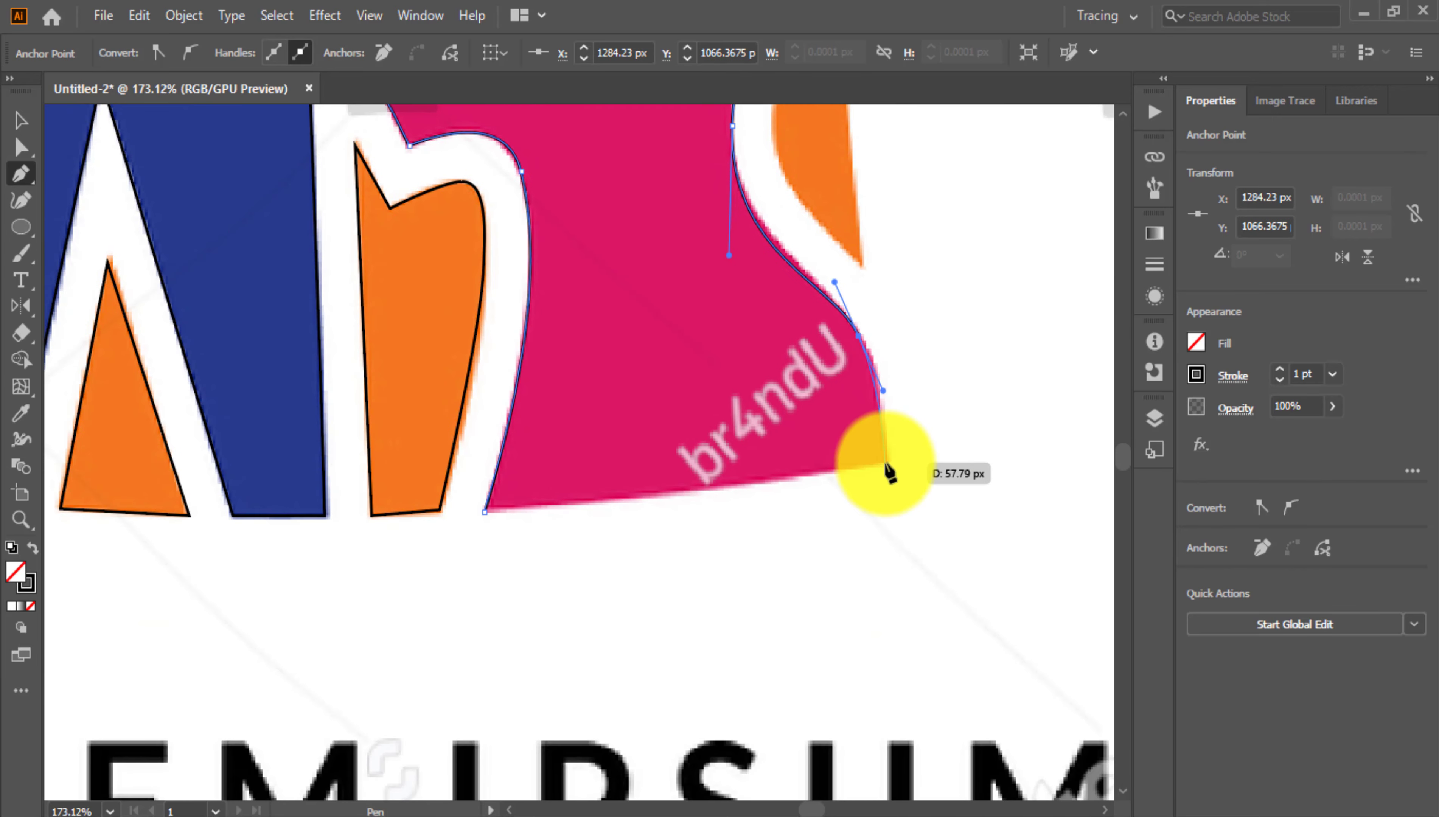
{"action": "left_click_drag", "start_coordinate": [890, 467], "coordinate": [1109, 426]}
{"action": "left_click_drag", "start_coordinate": [704, 468], "coordinate": [556, 480]}
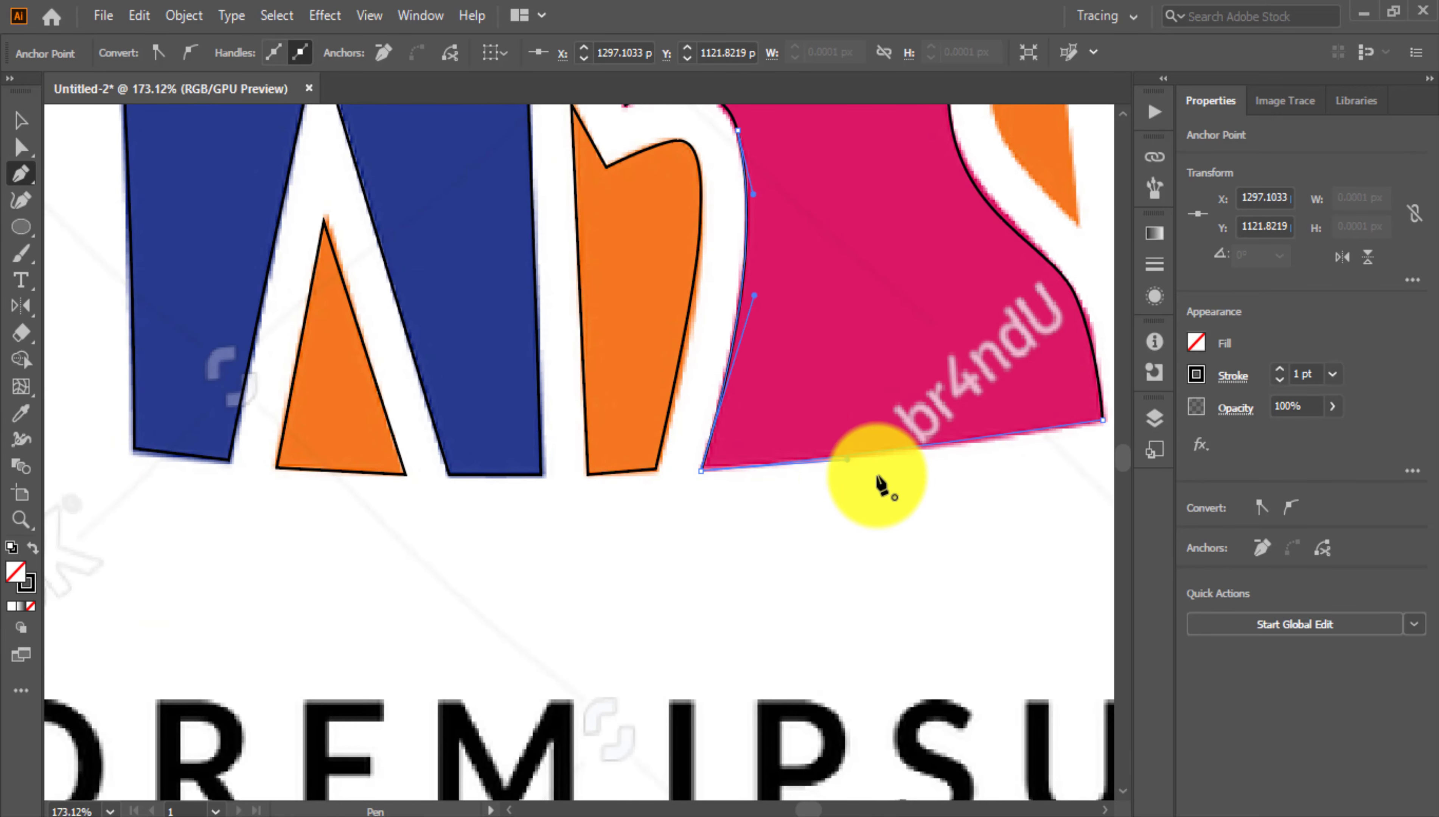
Trace the half-round orange piece beside the shirt's right armhole as a closed path with a straight outer edge
{"action": "scroll", "coordinate": [881, 470], "scroll_direction": "down", "scroll_amount": 3}
{"action": "left_click_drag", "start_coordinate": [979, 150], "coordinate": [892, 337]}
{"action": "scroll", "coordinate": [893, 338], "scroll_direction": "up", "scroll_amount": 3}
{"action": "left_click", "coordinate": [946, 467]}
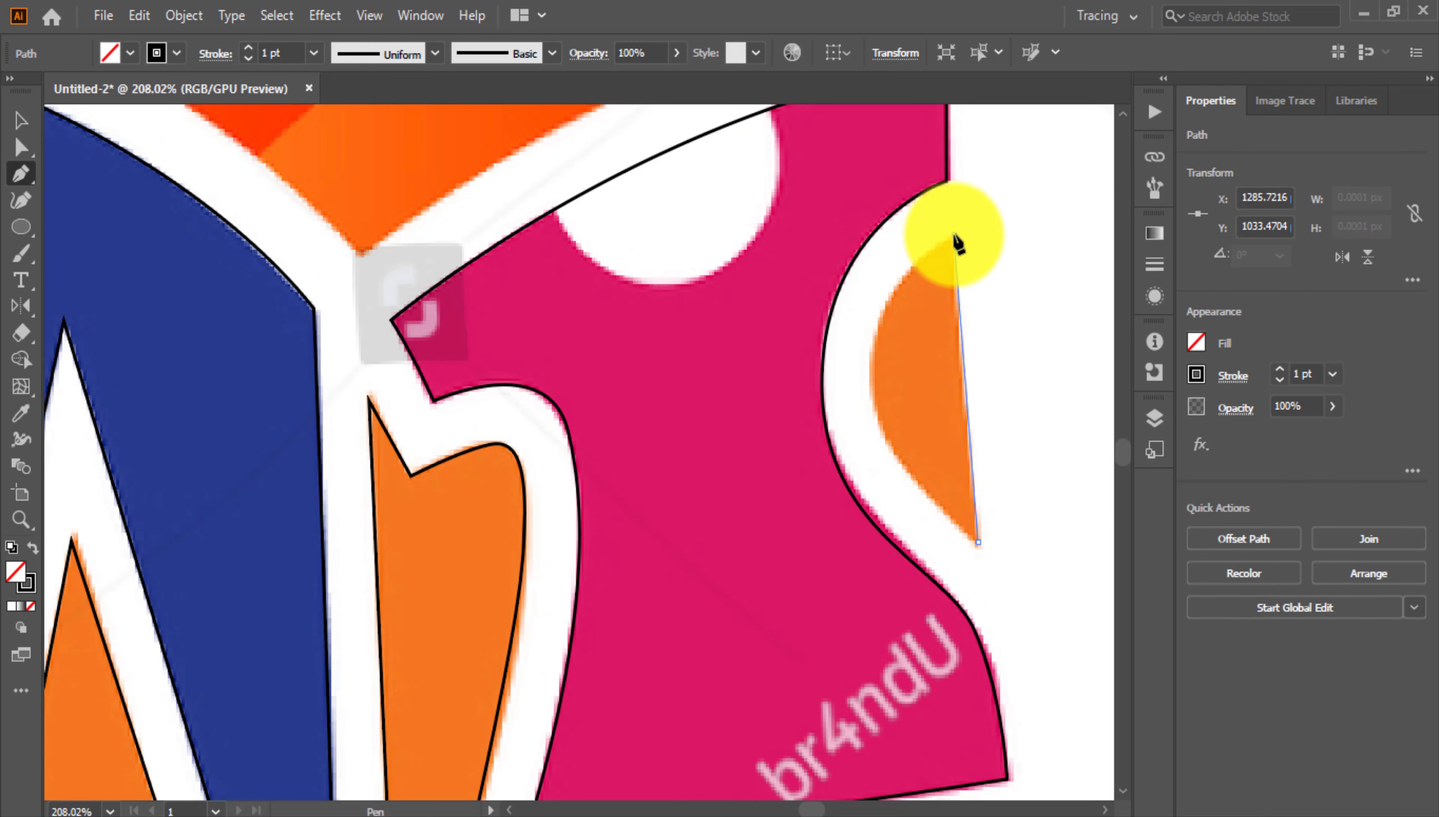
{"action": "left_click", "coordinate": [953, 235]}
{"action": "left_click_drag", "start_coordinate": [872, 400], "coordinate": [883, 472]}
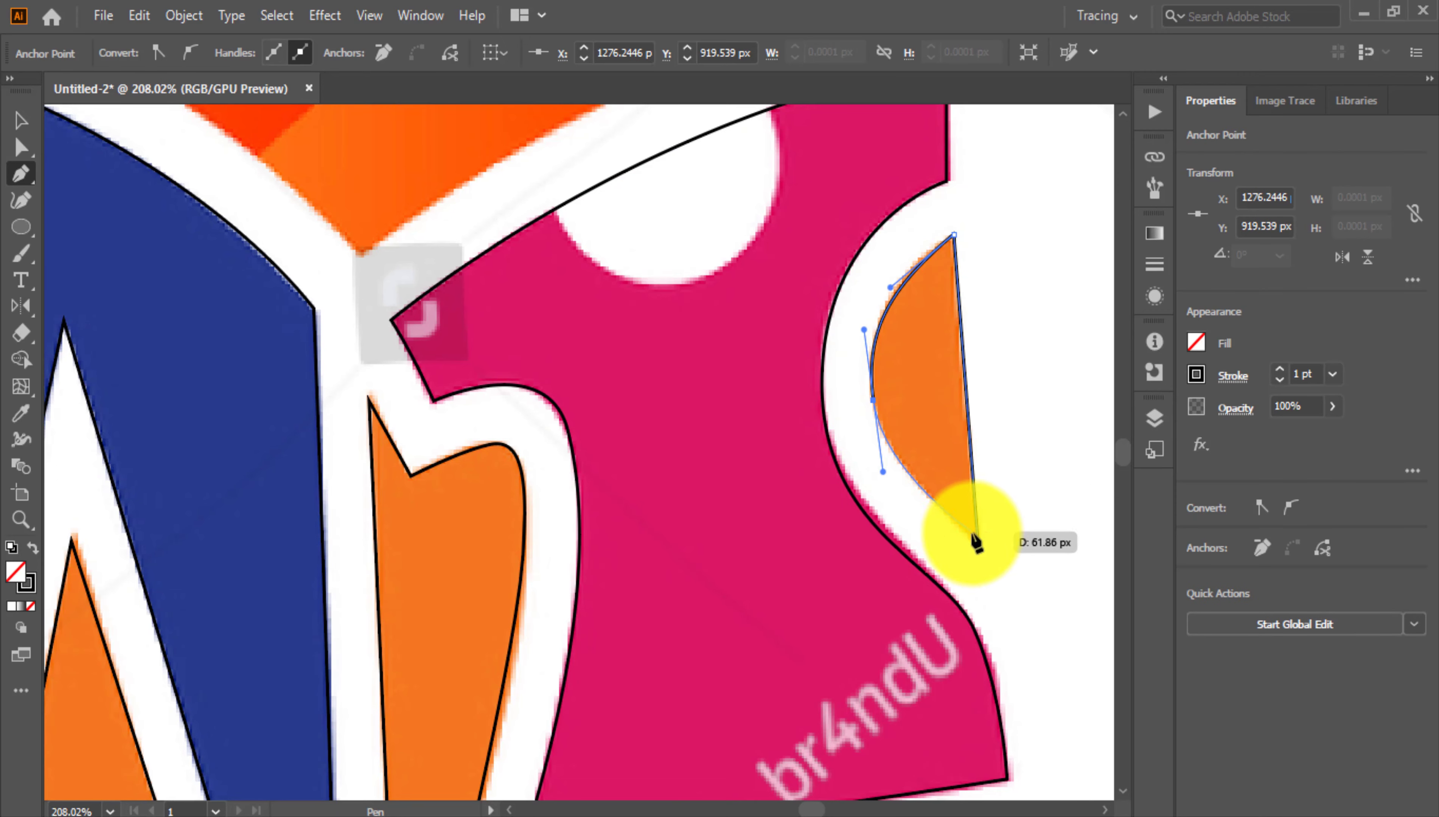
{"action": "left_click", "coordinate": [978, 542]}
Sample the reference pink onto the shirt outline and swap fill and stroke to give it a pink stroke without fill
{"action": "scroll", "coordinate": [1000, 534], "scroll_direction": "down", "scroll_amount": 3}
{"action": "left_click", "coordinate": [21, 120]}
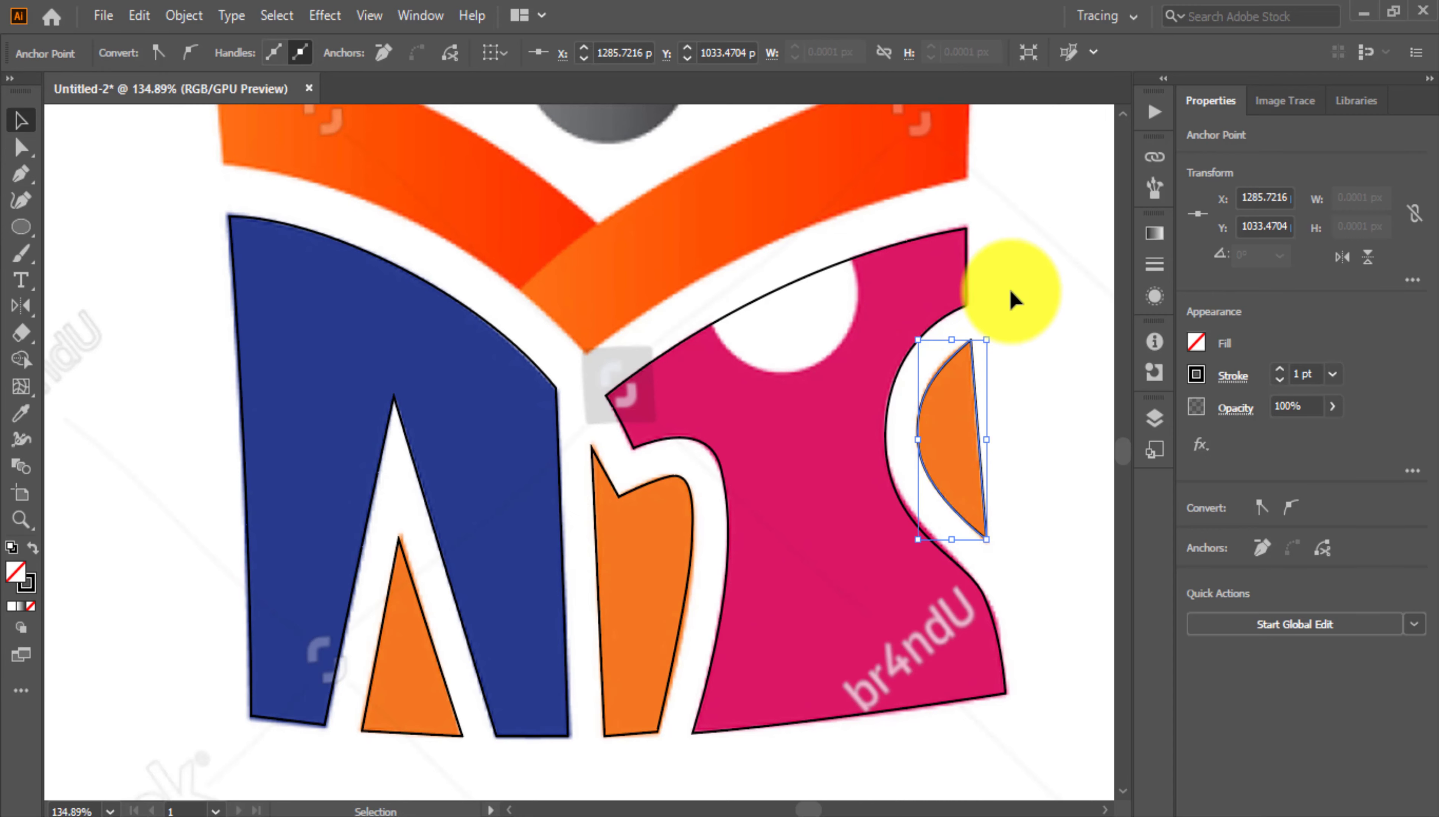
{"action": "left_click", "coordinate": [1024, 309]}
{"action": "left_click", "coordinate": [967, 243]}
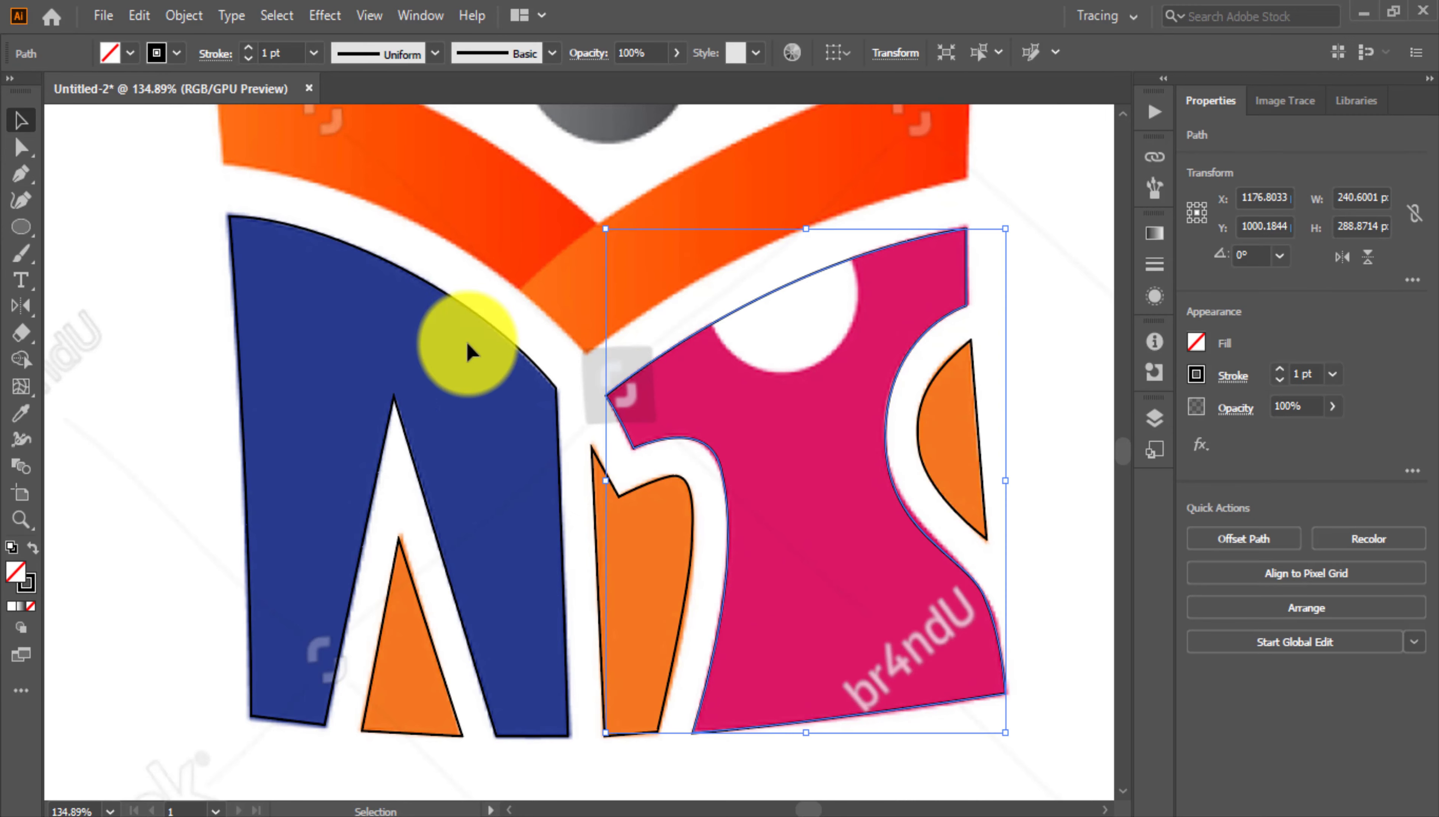
{"action": "left_click", "coordinate": [20, 412]}
{"action": "left_click", "coordinate": [859, 488]}
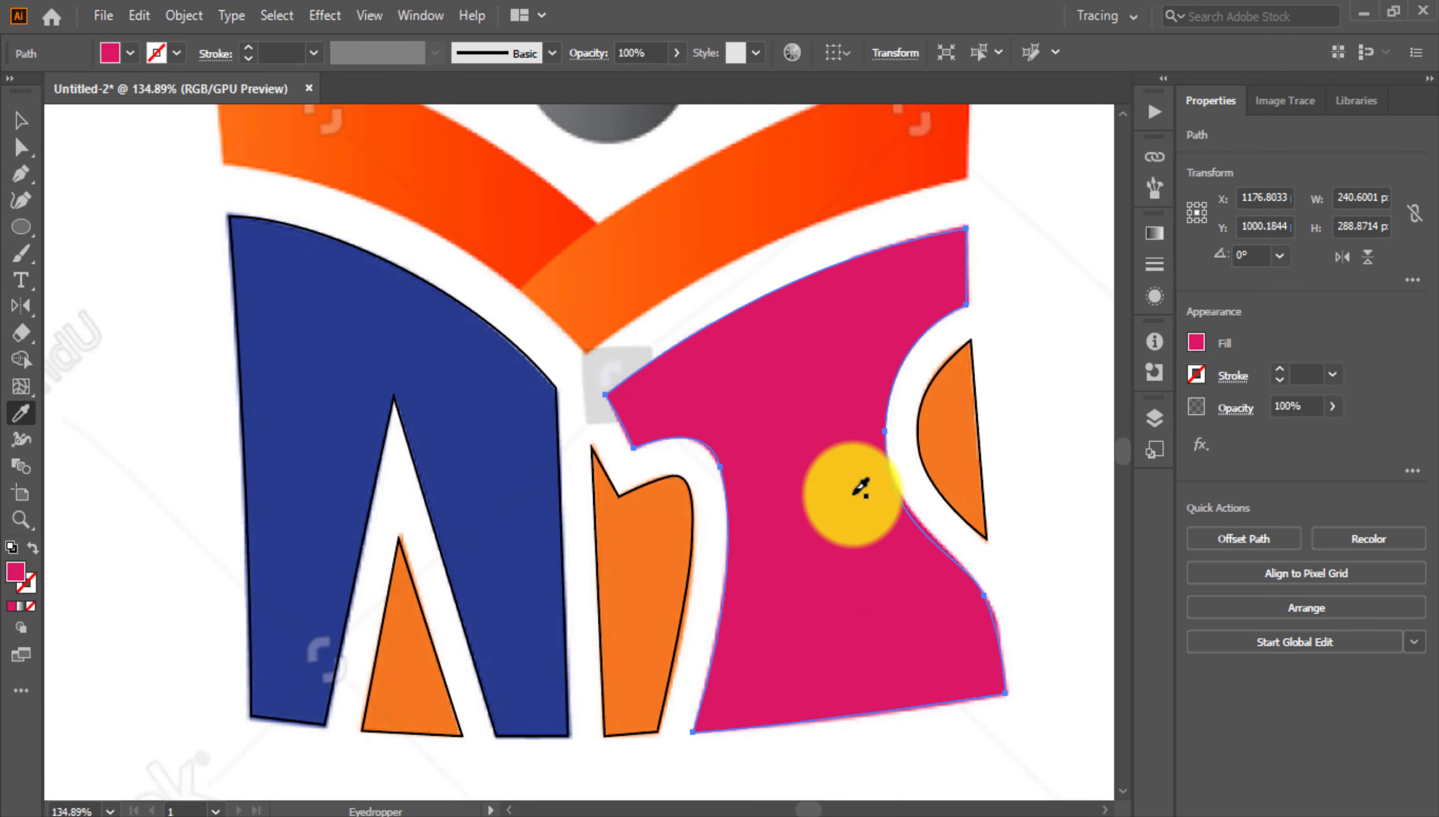
{"action": "left_click", "coordinate": [34, 548]}
{"action": "left_click", "coordinate": [20, 120]}
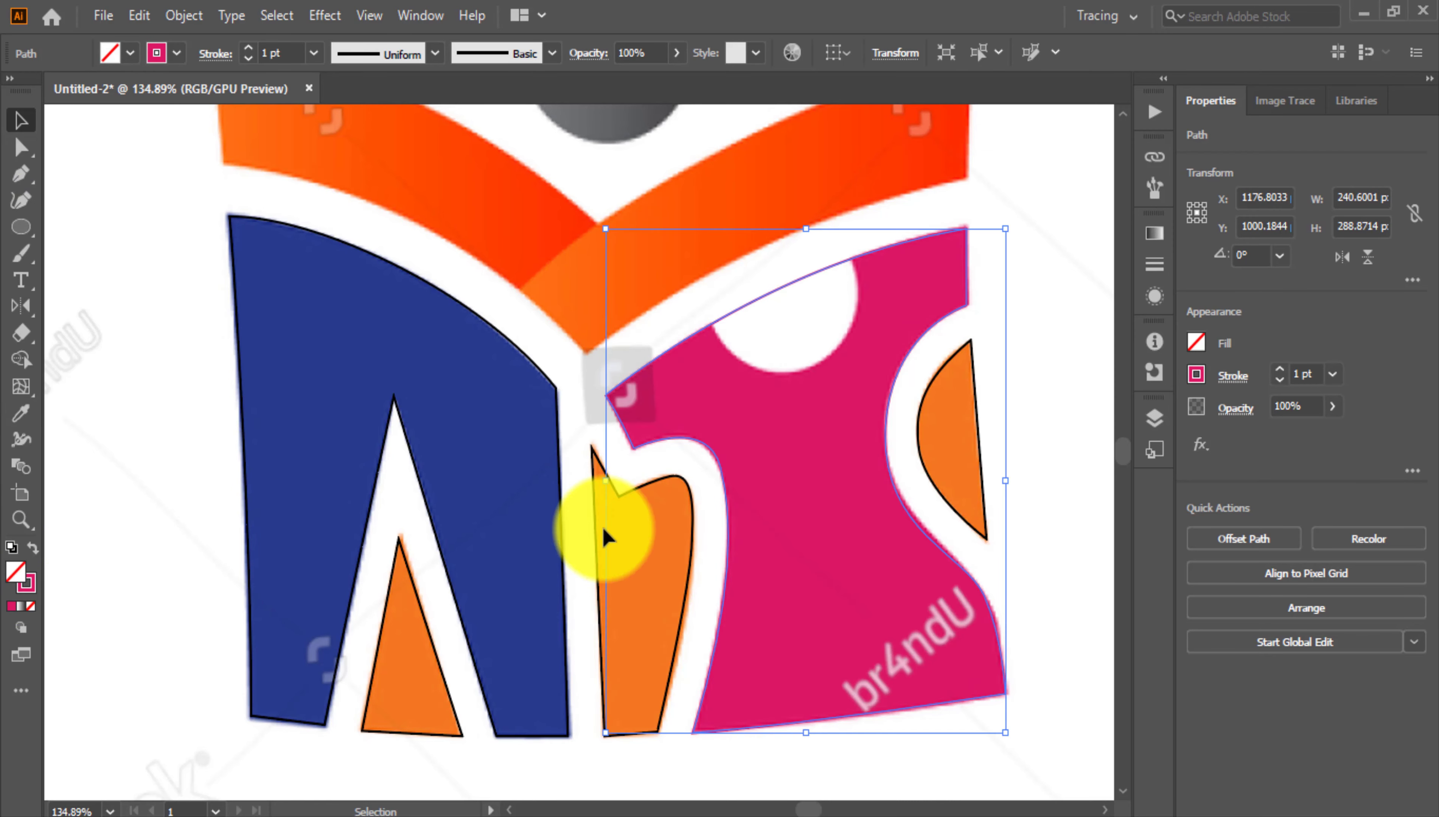
Fill the middle orange piece and the triangle with the sampled reference orange and no stroke, and clear the selection
{"action": "left_click", "coordinate": [600, 534]}
{"action": "left_click", "coordinate": [20, 413]}
{"action": "left_click", "coordinate": [640, 588]}
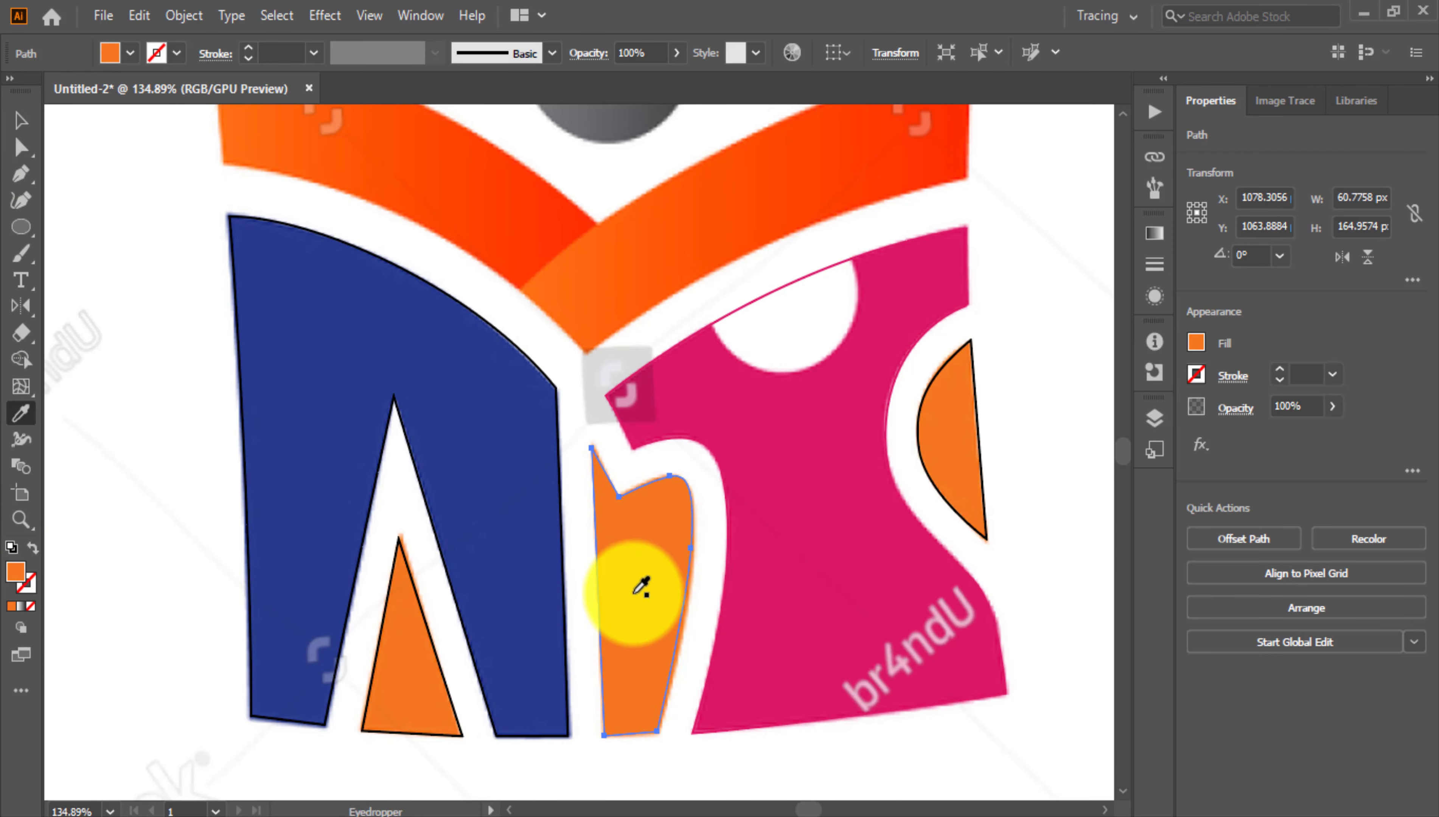
{"action": "left_click", "coordinate": [431, 674]}
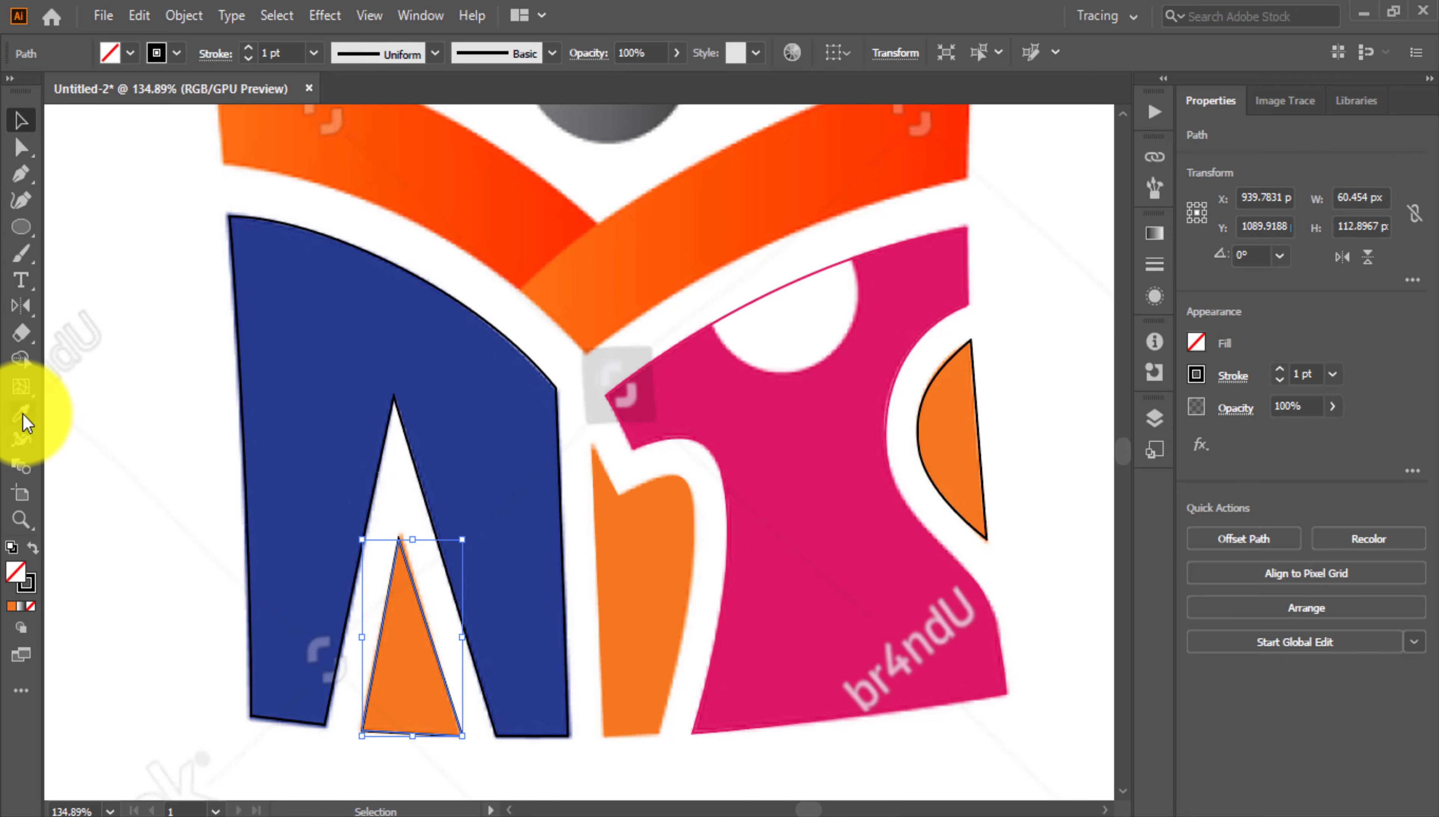
{"action": "left_click", "coordinate": [20, 413]}
{"action": "left_click", "coordinate": [393, 564]}
{"action": "left_click", "coordinate": [20, 120]}
{"action": "left_click", "coordinate": [1088, 594]}
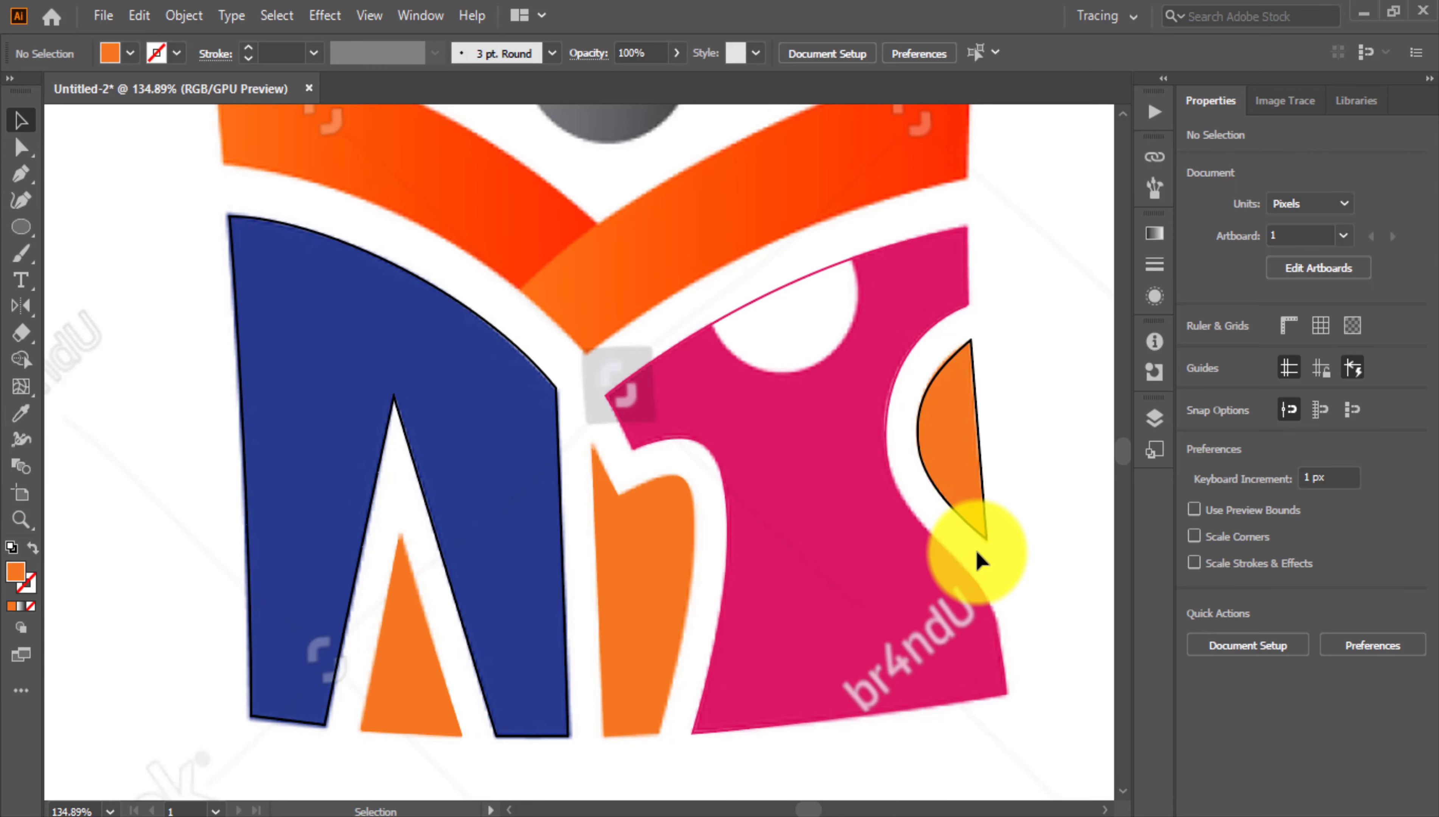
Fill the half-round piece beside the shirt's right armhole with the sampled reference orange and no stroke
{"action": "left_click", "coordinate": [958, 489]}
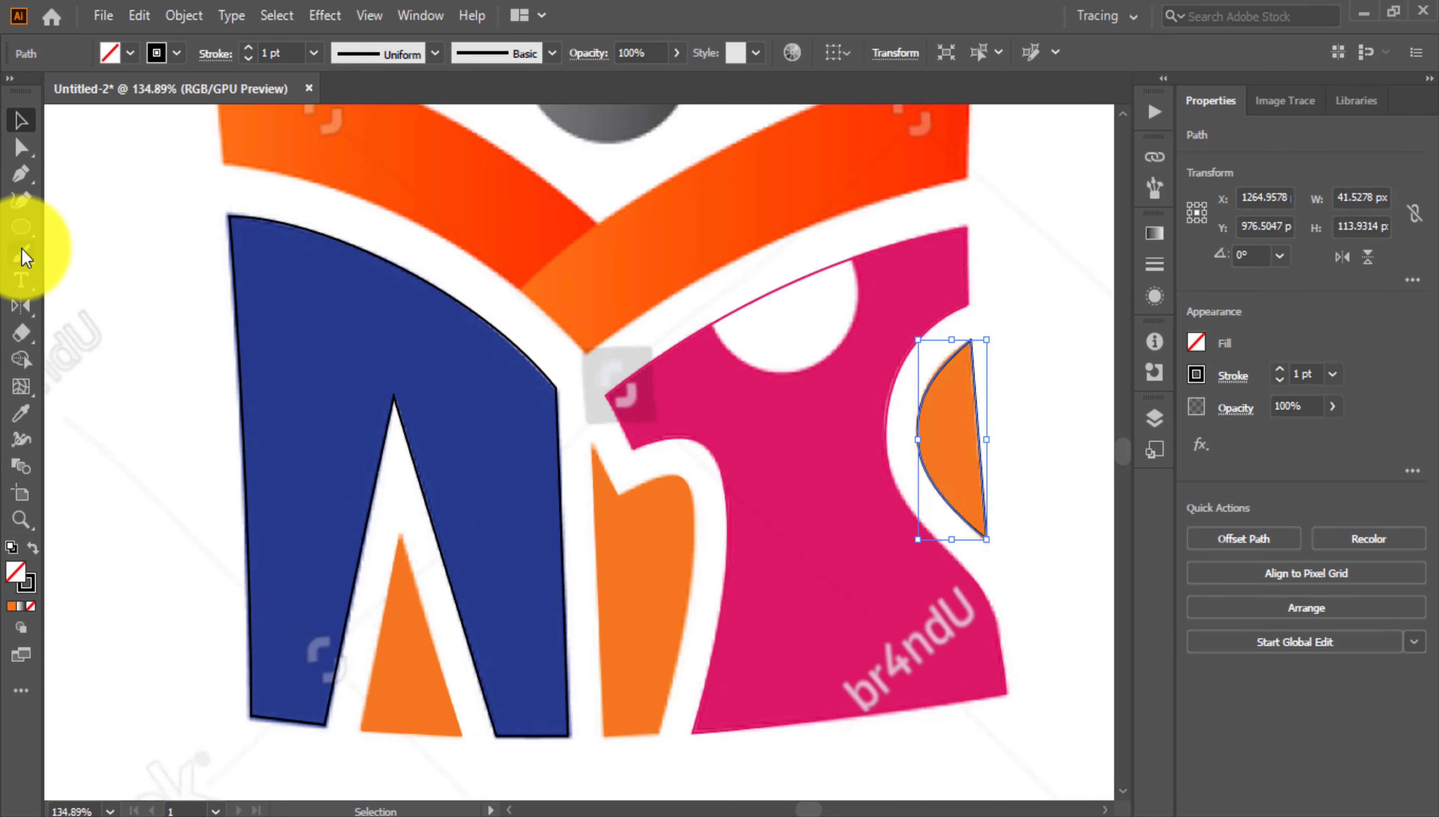
{"action": "left_click", "coordinate": [21, 414]}
{"action": "left_click", "coordinate": [957, 427]}
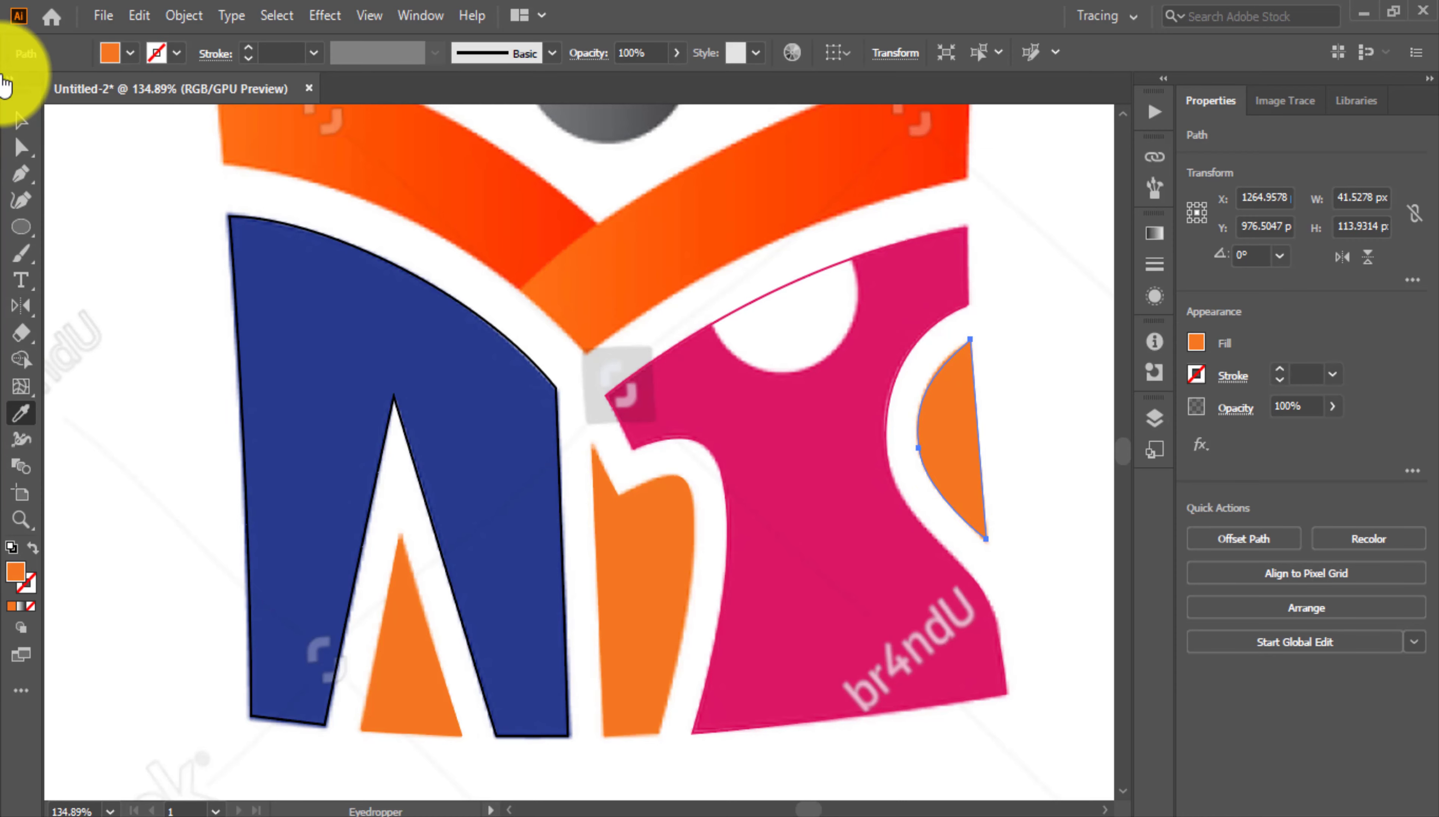
Draw a circle about 95 px in diameter over the shirt's round neckline, using the shirt's pink stroke without fill
{"action": "left_click", "coordinate": [20, 120]}
{"action": "left_click", "coordinate": [818, 279]}
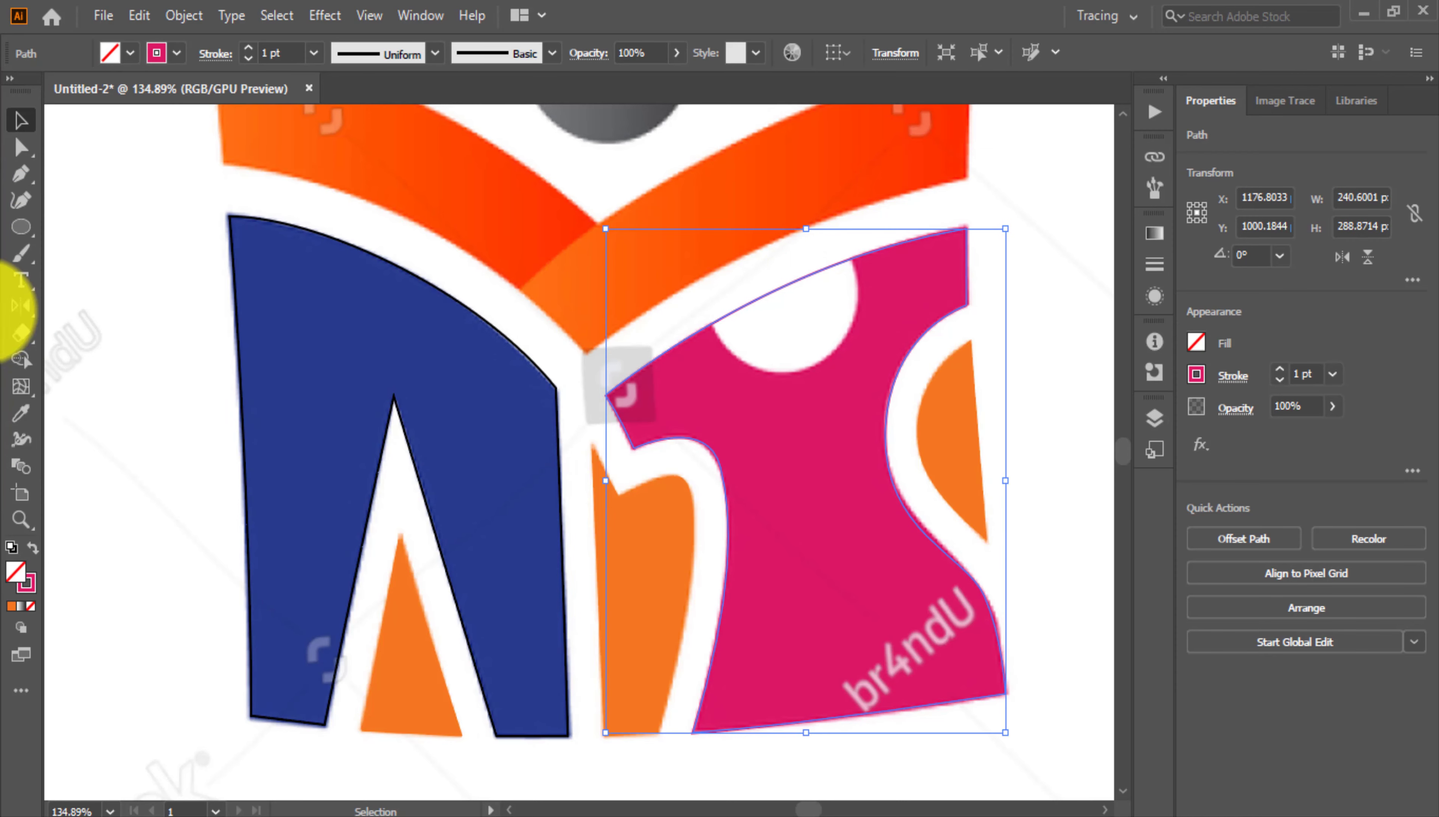
{"action": "left_click", "coordinate": [17, 227]}
{"action": "left_click", "coordinate": [120, 252]}
{"action": "left_click_drag", "start_coordinate": [677, 241], "coordinate": [858, 338]}
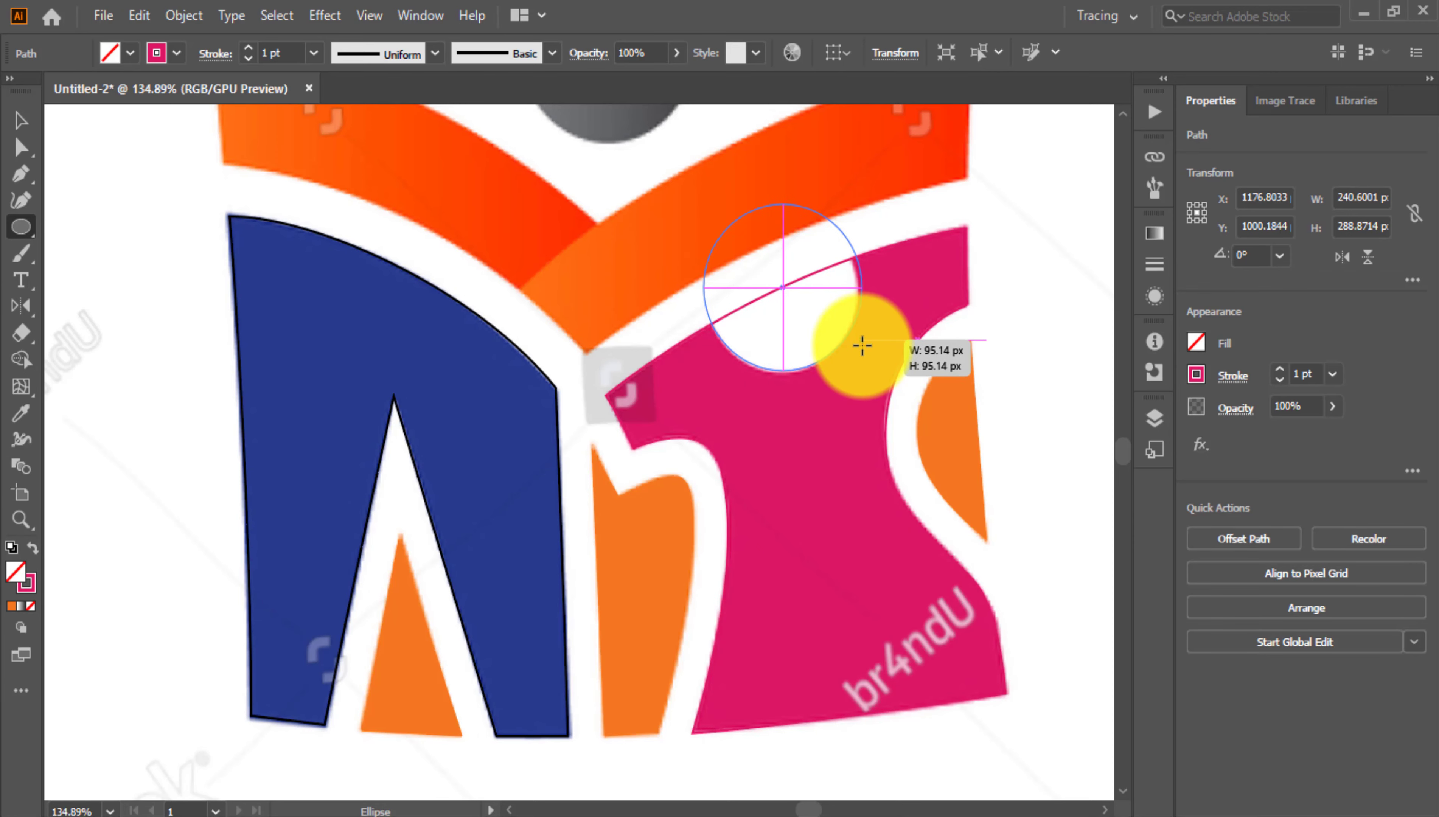
{"action": "left_click_drag", "start_coordinate": [862, 344], "coordinate": [862, 345]}
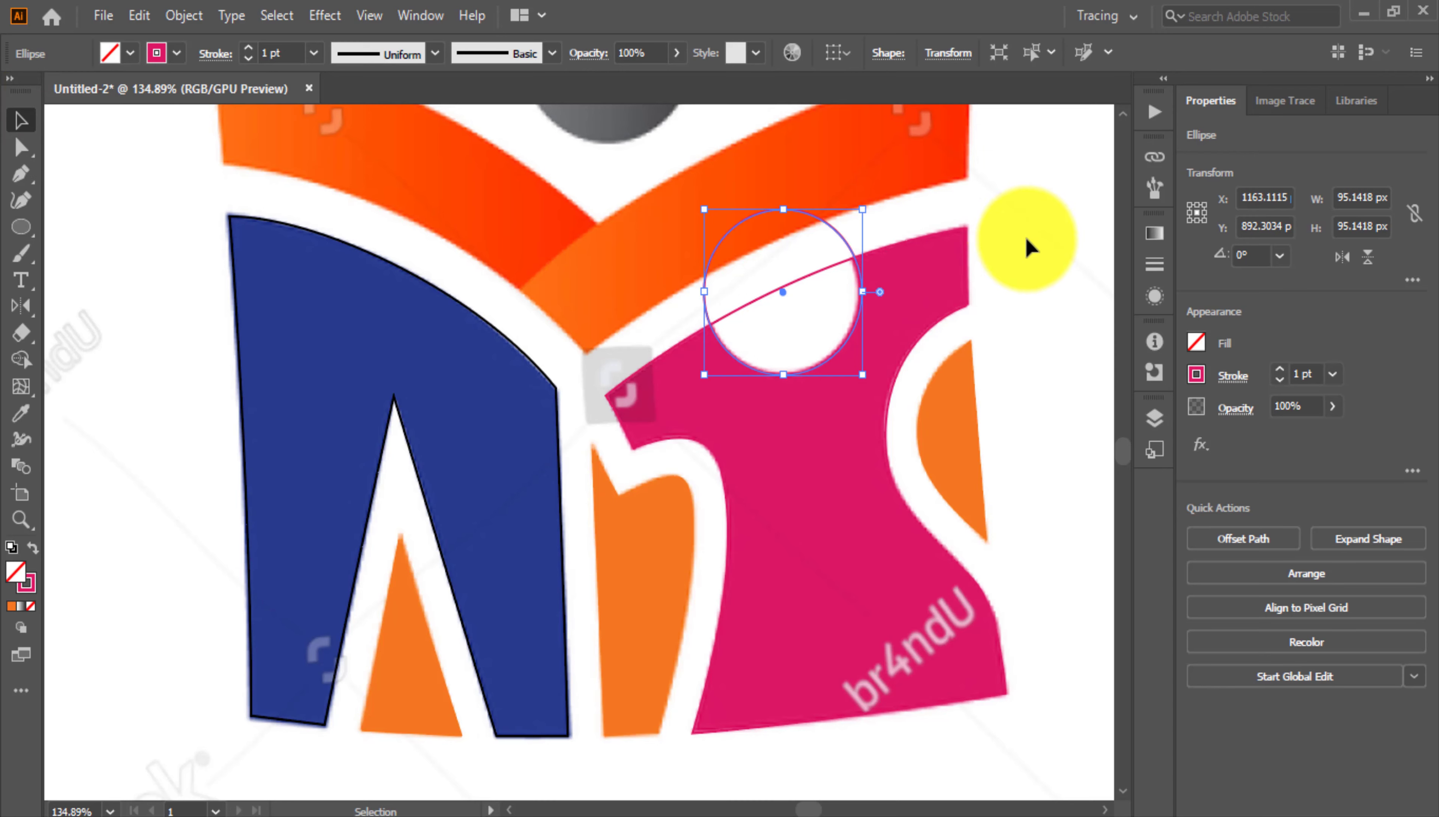
Try to cut the neckline circle out of the shirt outline with the Shape Builder, and undo the cut
{"action": "left_click", "coordinate": [977, 226]}
{"action": "left_click", "coordinate": [780, 294]}
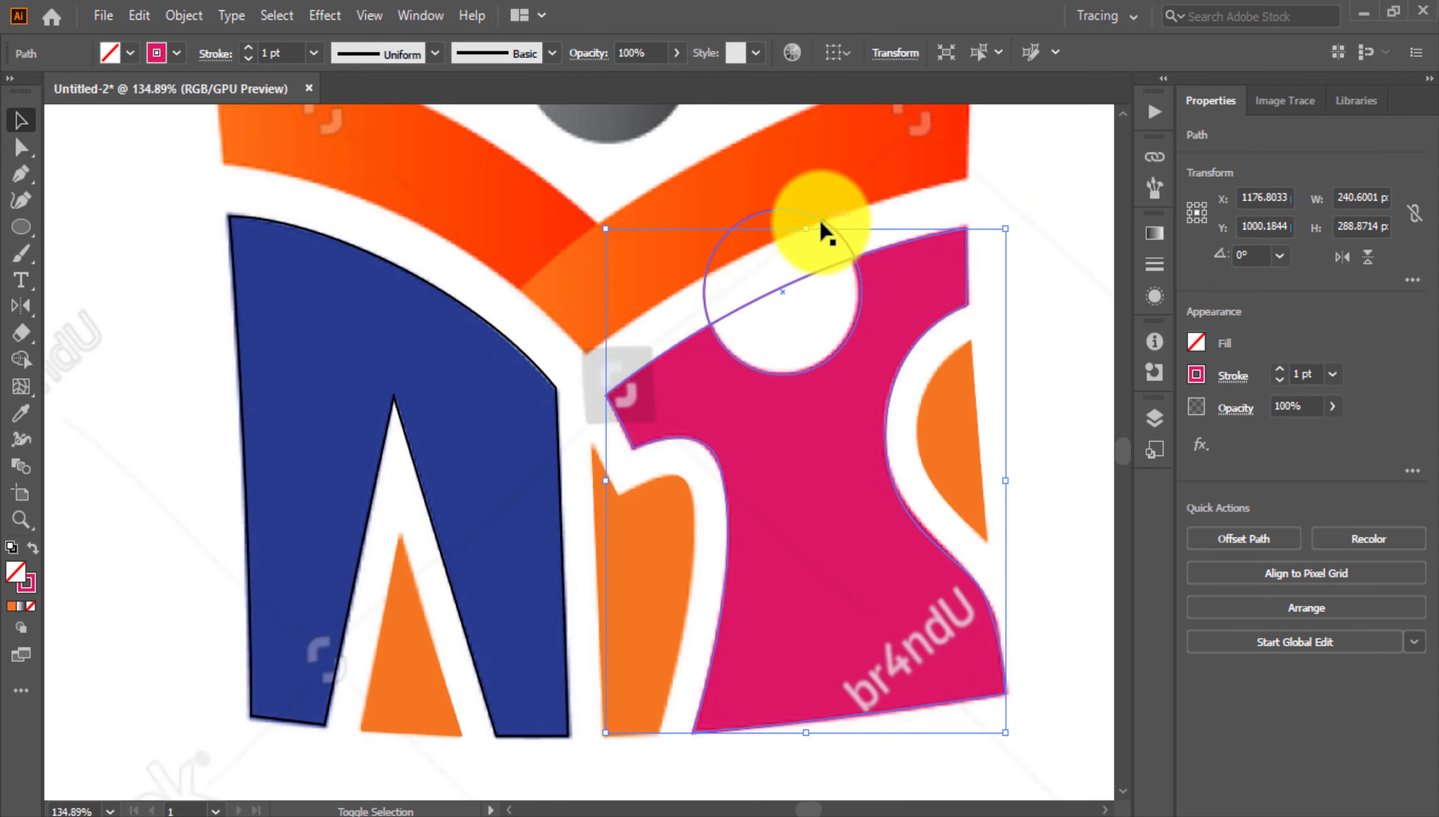
{"action": "left_click_drag", "start_coordinate": [833, 188], "coordinate": [791, 292]}
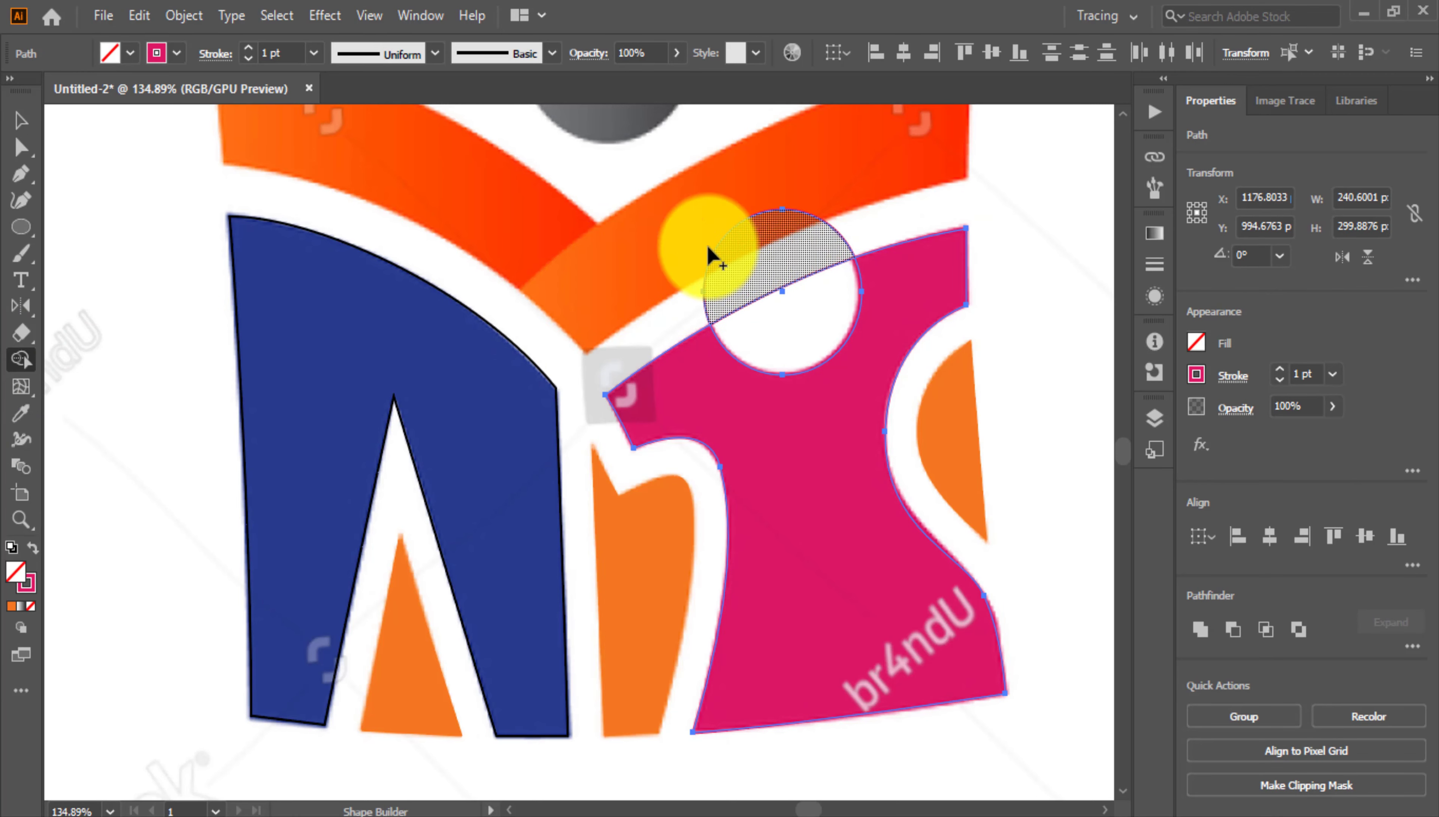
{"action": "left_click_drag", "start_coordinate": [770, 371], "coordinate": [769, 355]}
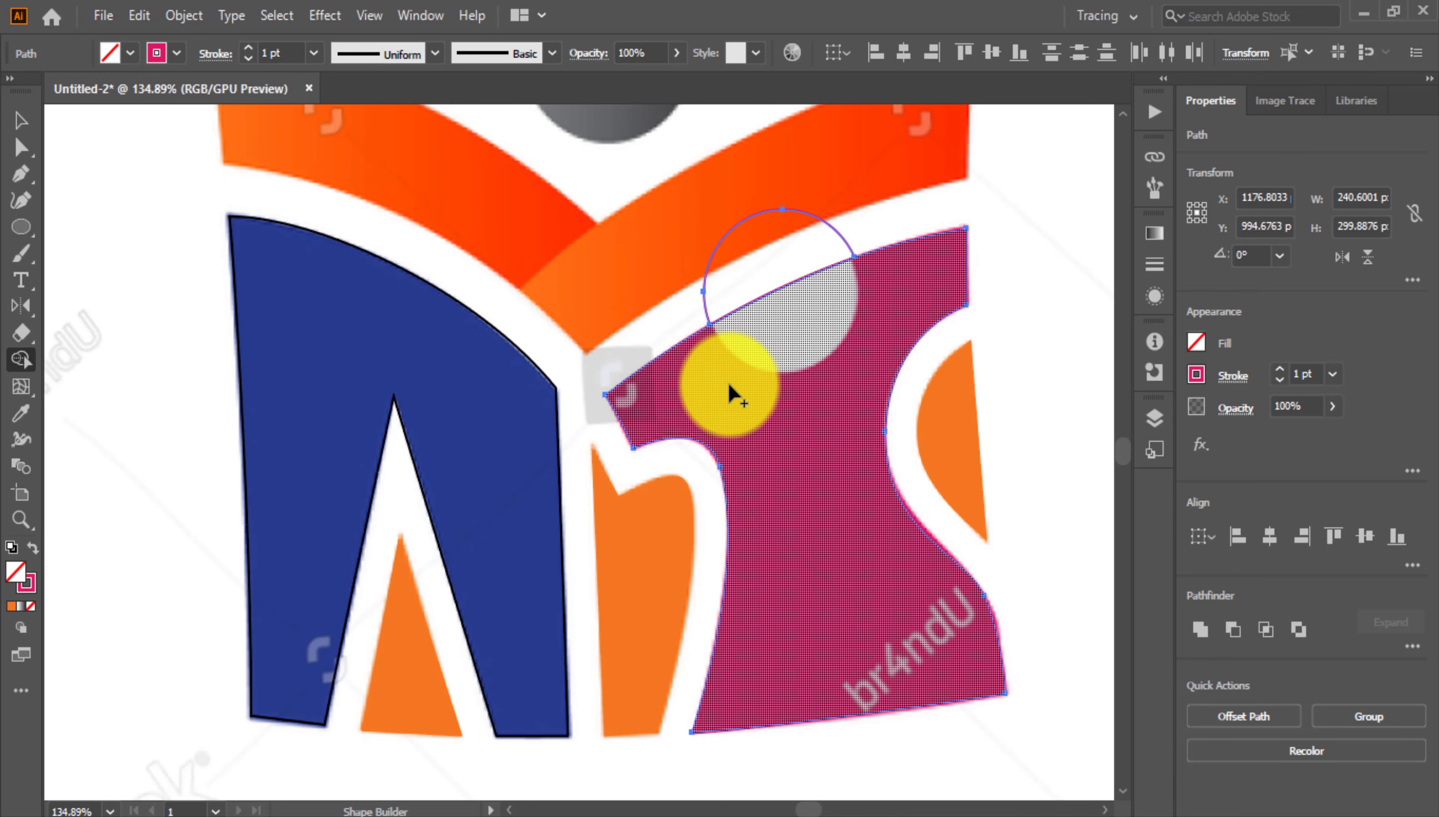
{"action": "key", "text": "ctrl+z"}
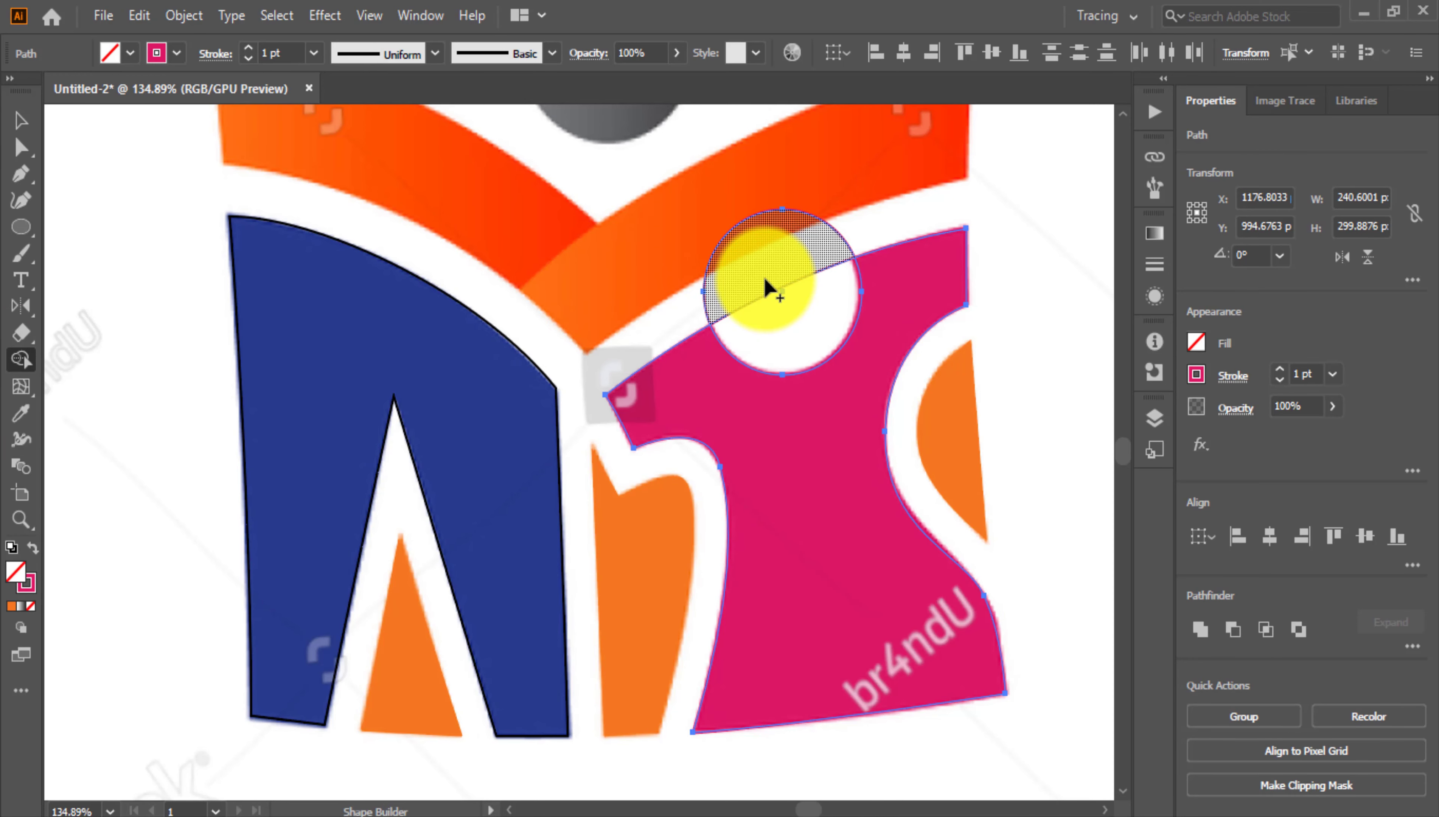
{"action": "left_click_drag", "start_coordinate": [722, 220], "coordinate": [801, 335]}
{"action": "mouse_move", "coordinate": [802, 335]}
{"action": "left_mouse_down"}
{"action": "mouse_move", "coordinate": [695, 335]}
{"action": "mouse_move", "coordinate": [850, 338]}
{"action": "mouse_move", "coordinate": [768, 346]}
{"action": "left_mouse_up"}
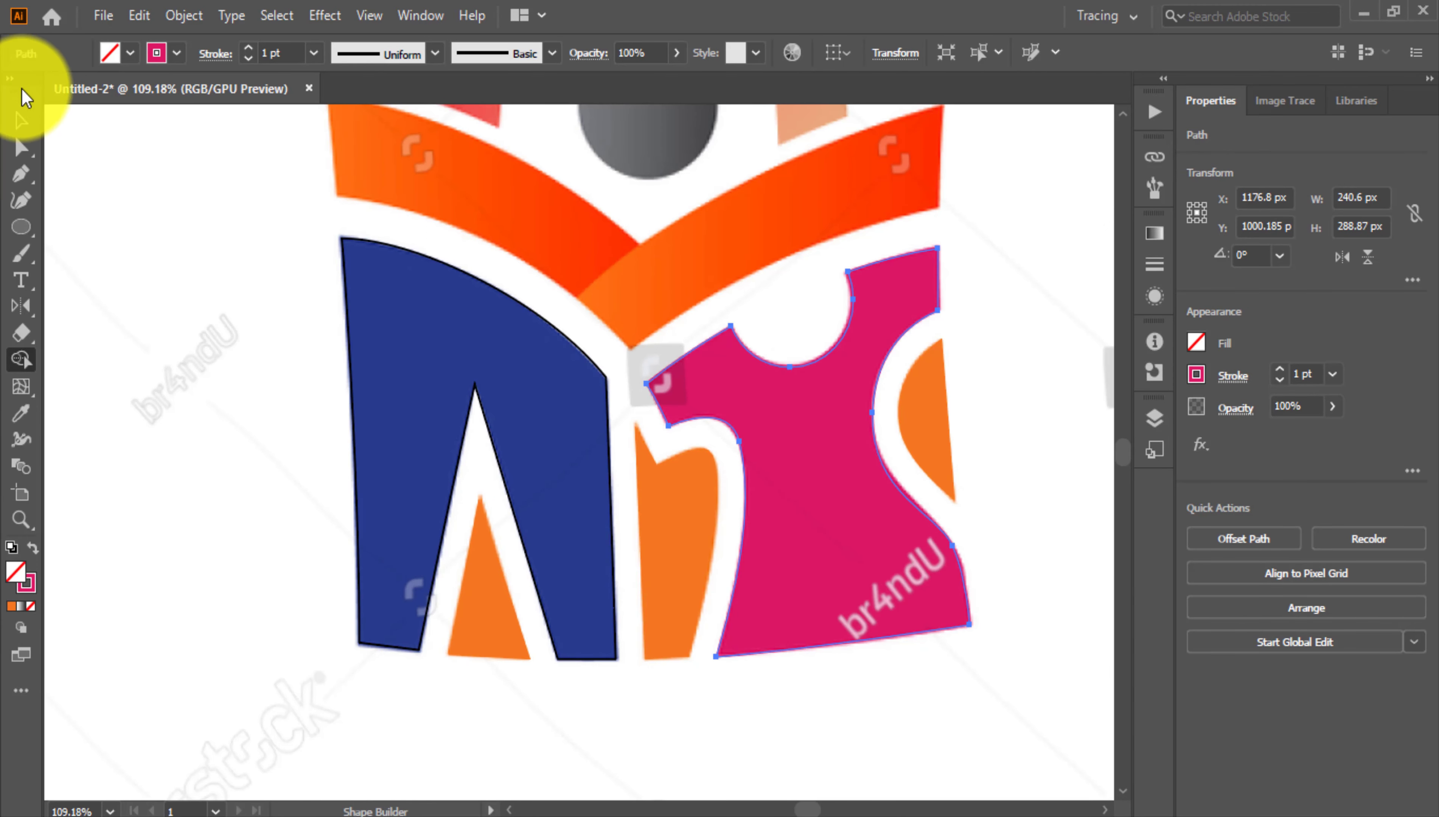
{"action": "left_click", "coordinate": [21, 120]}
{"action": "left_click", "coordinate": [1048, 247]}
{"action": "left_click", "coordinate": [939, 260]}
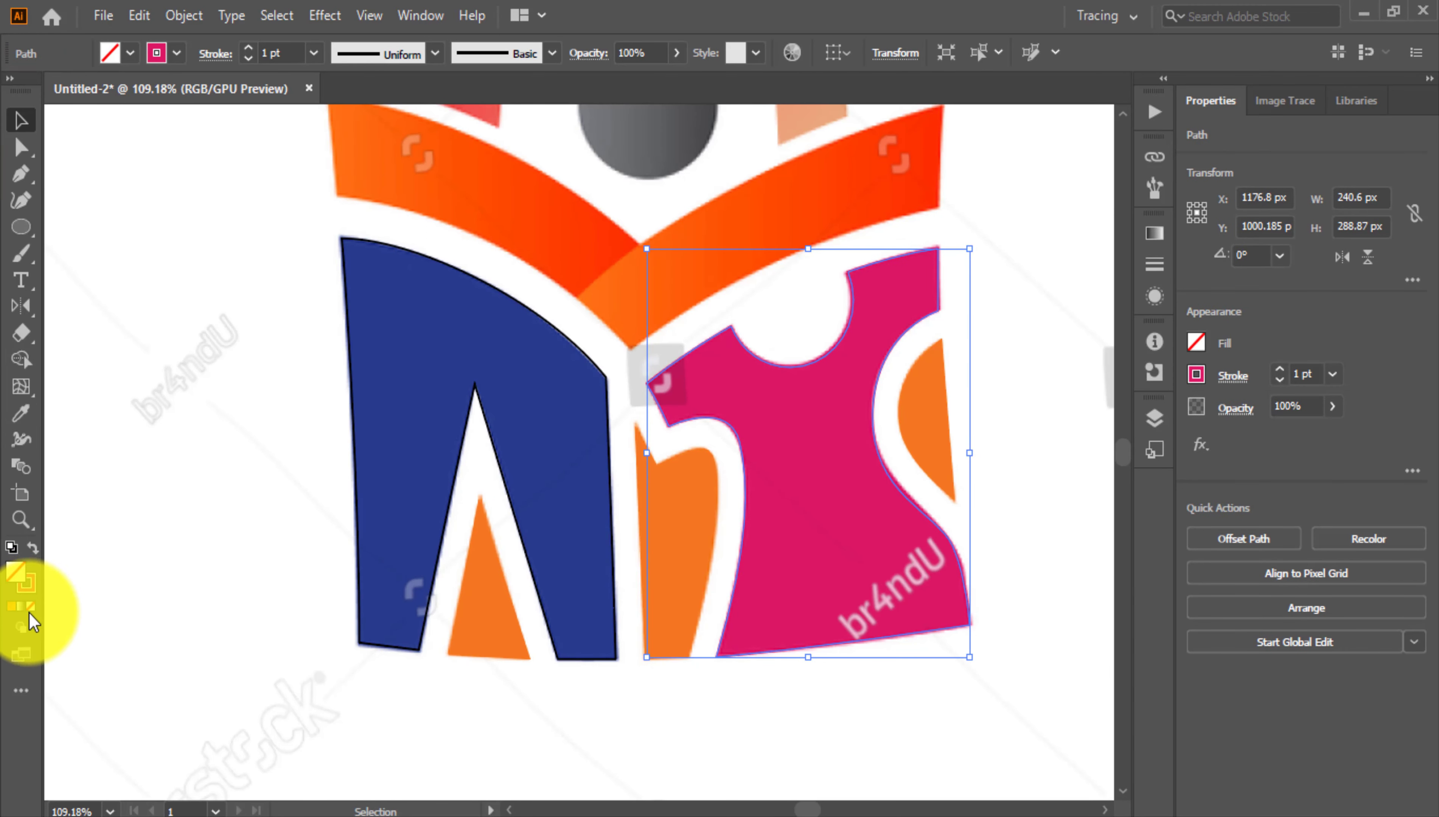
{"action": "key", "text": "ctrl+z"}
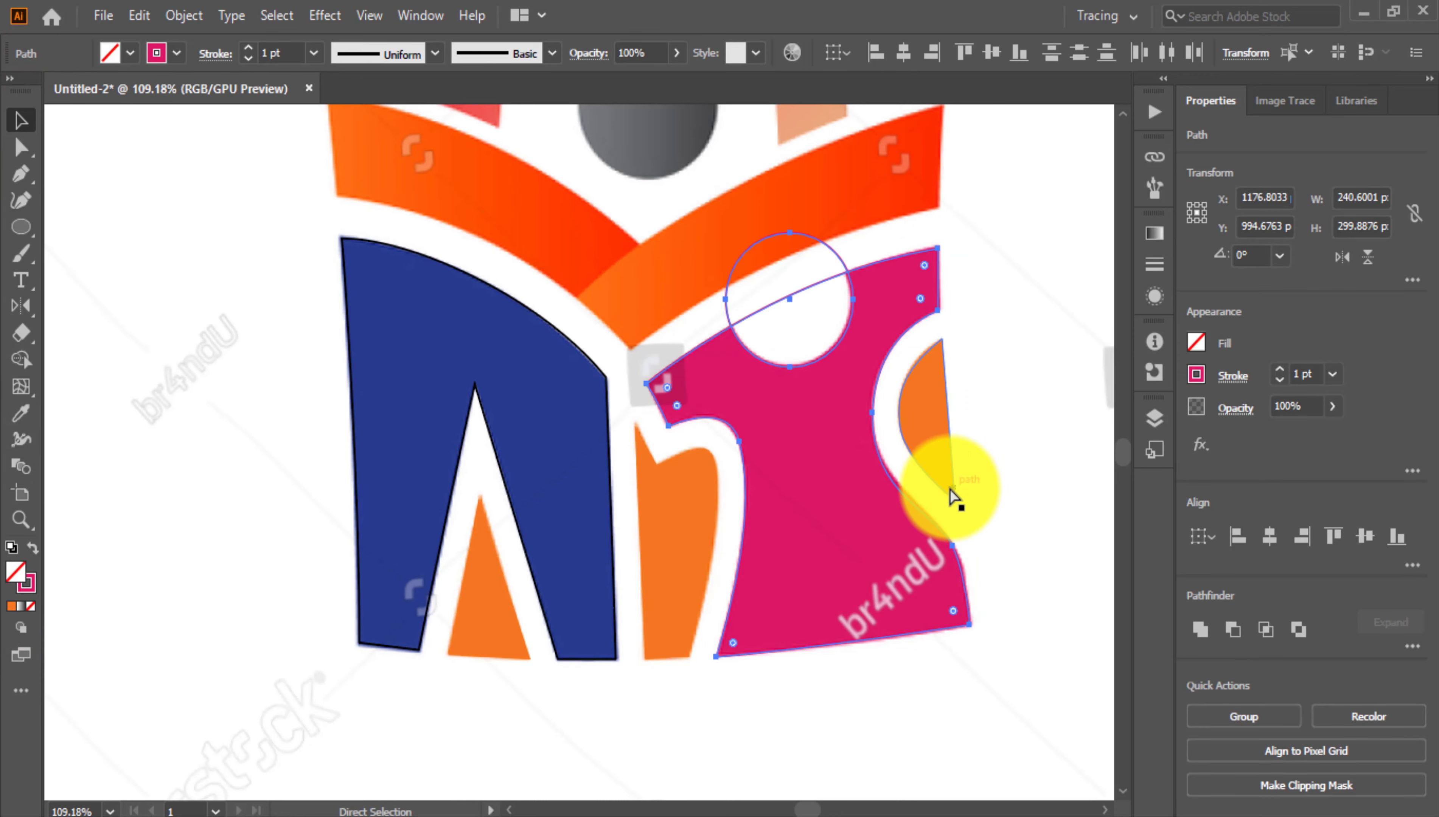
Show the Pathfinder operations and clear the selection
{"action": "left_click", "coordinate": [1008, 408]}
{"action": "left_click", "coordinate": [889, 269]}
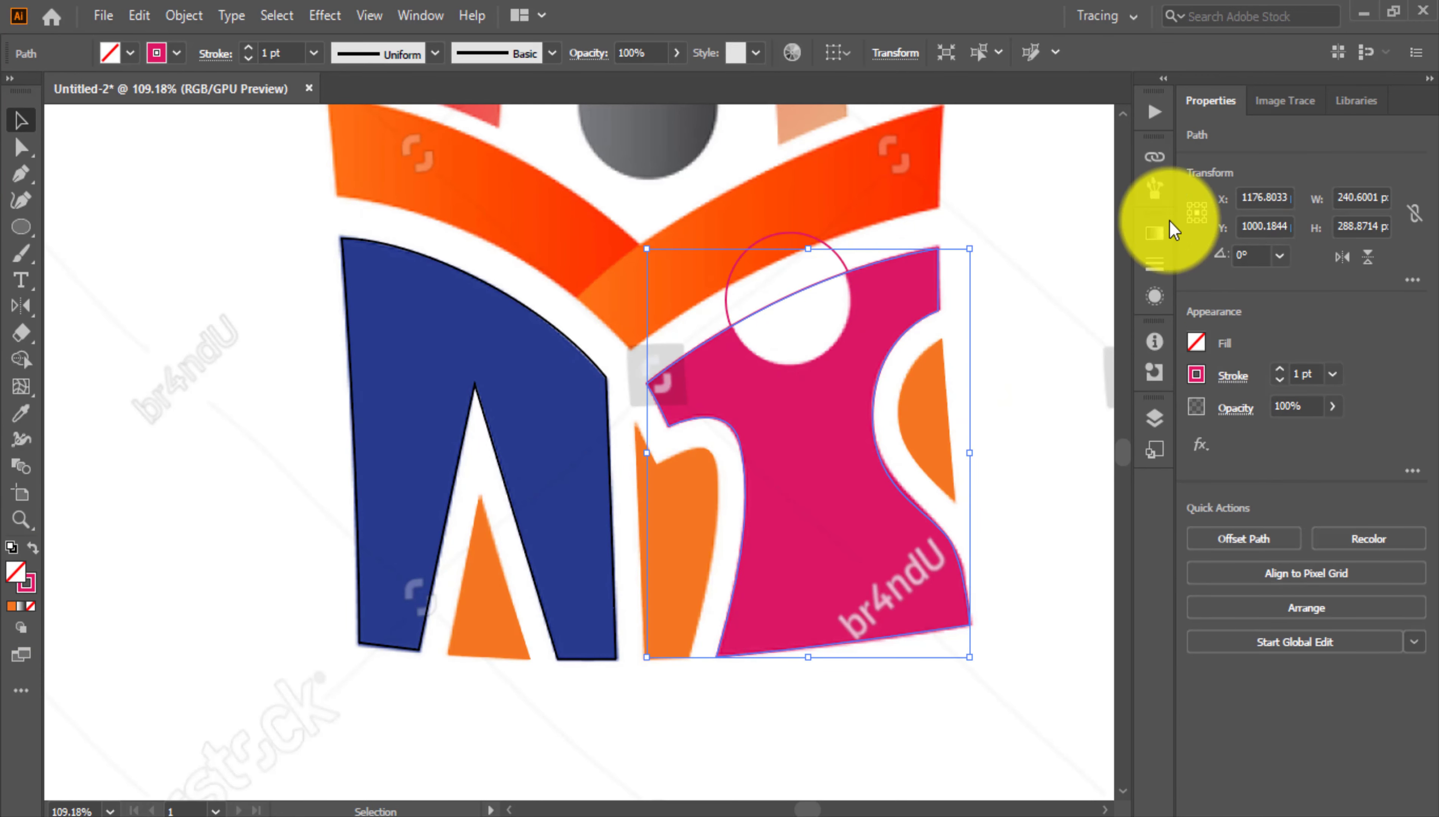
{"action": "left_click", "coordinate": [421, 15]}
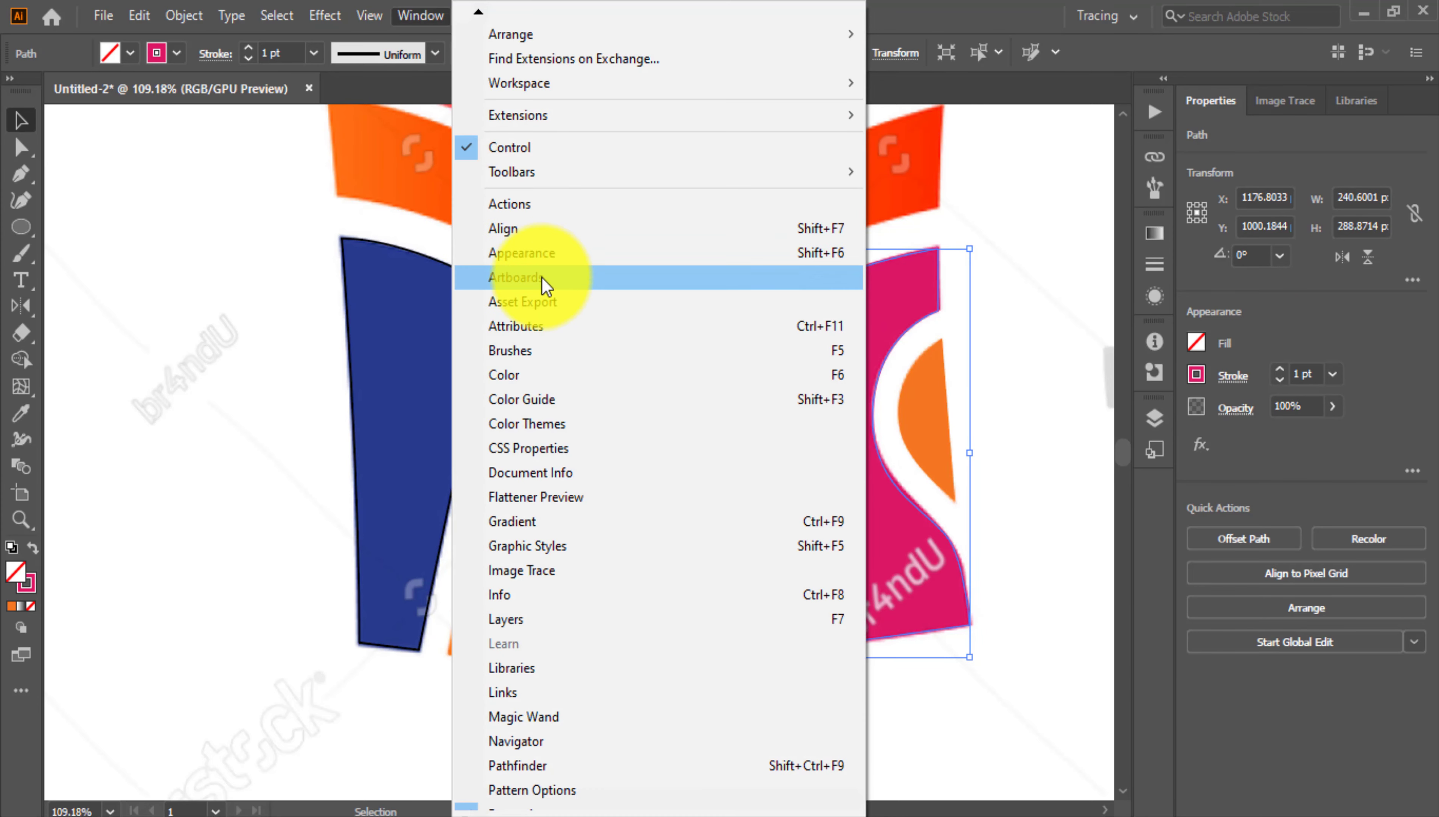
{"action": "mouse_move", "coordinate": [517, 814]}
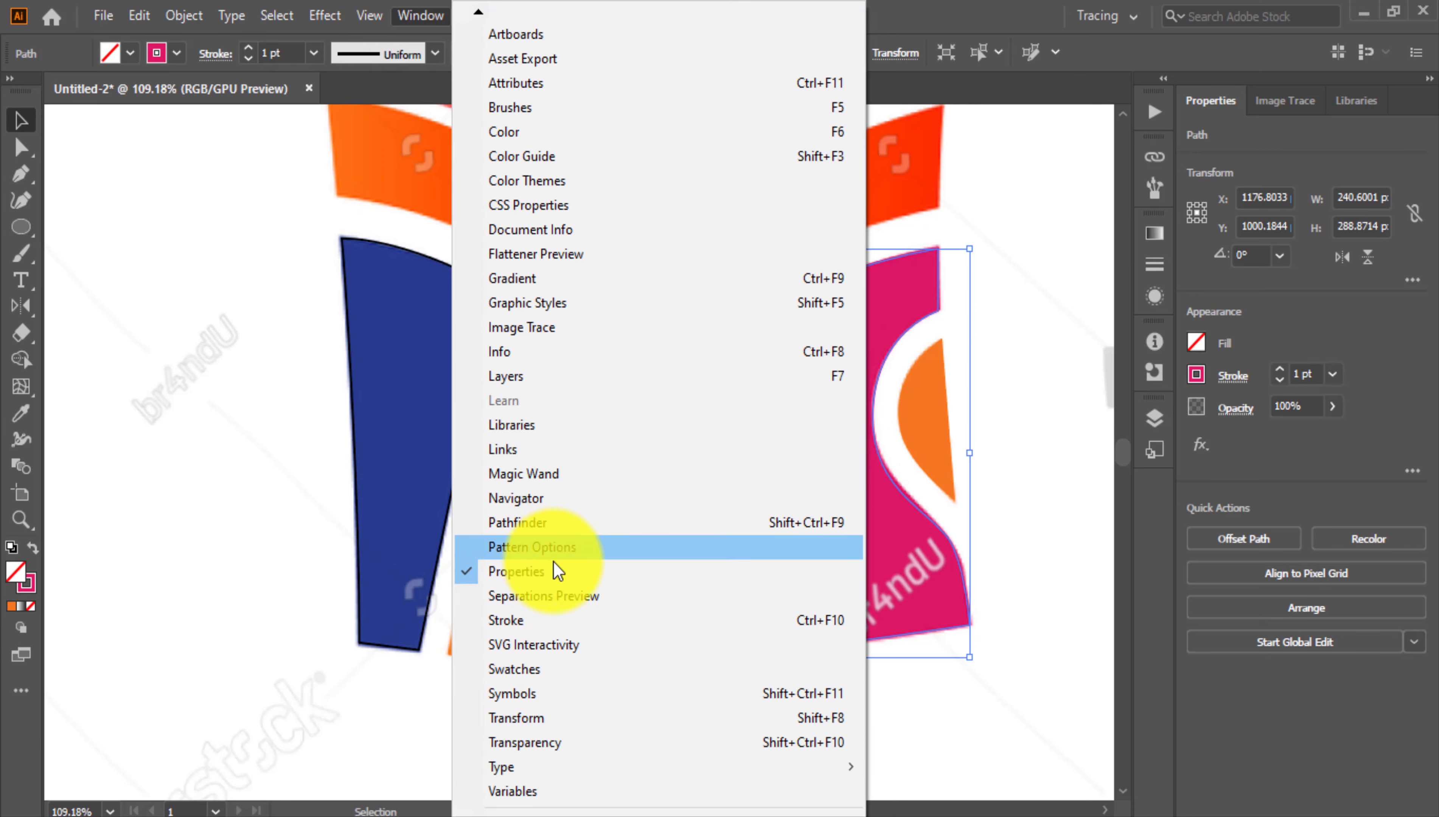
{"action": "left_click", "coordinate": [517, 523]}
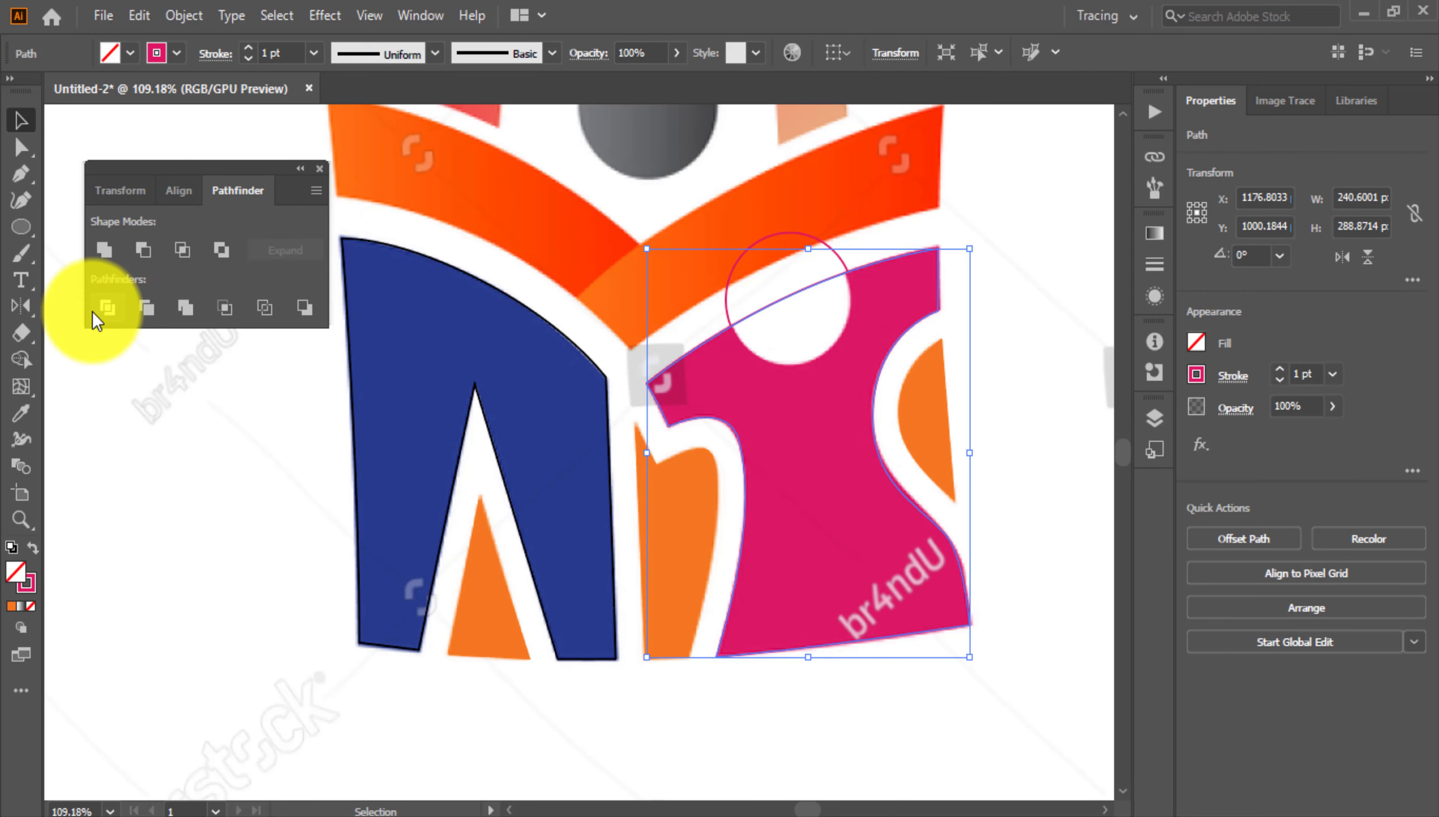
{"action": "left_click", "coordinate": [1028, 235]}
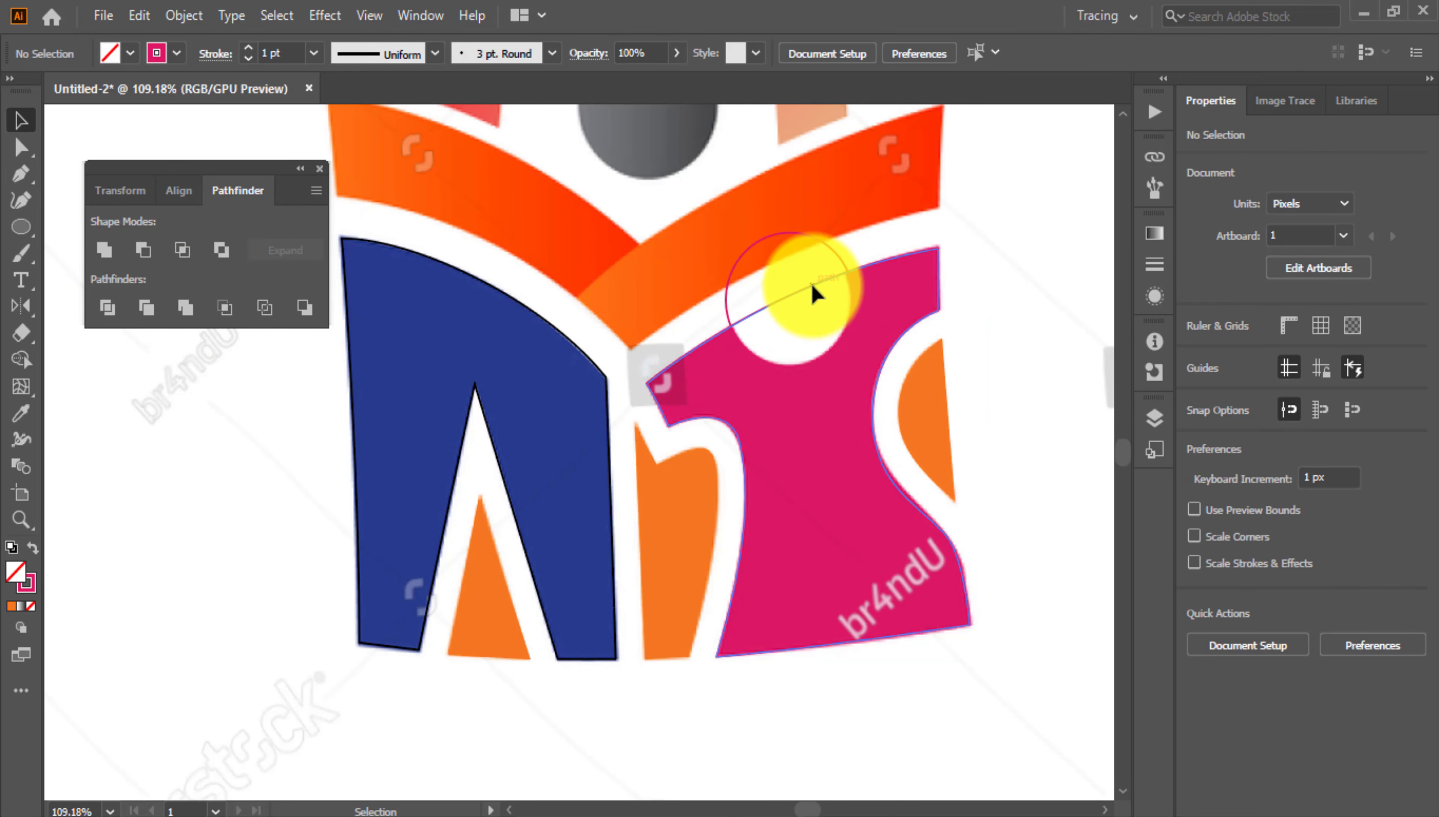
Divide the shirt outline and the neckline circle where they overlap, and ungroup the resulting pieces
{"action": "left_click", "coordinate": [812, 293]}
{"action": "left_click", "coordinate": [802, 197]}
{"action": "left_click_drag", "start_coordinate": [765, 208], "coordinate": [835, 247]}
{"action": "left_click", "coordinate": [111, 308]}
{"action": "left_click", "coordinate": [1028, 305]}
{"action": "key", "text": "ctrl+z"}
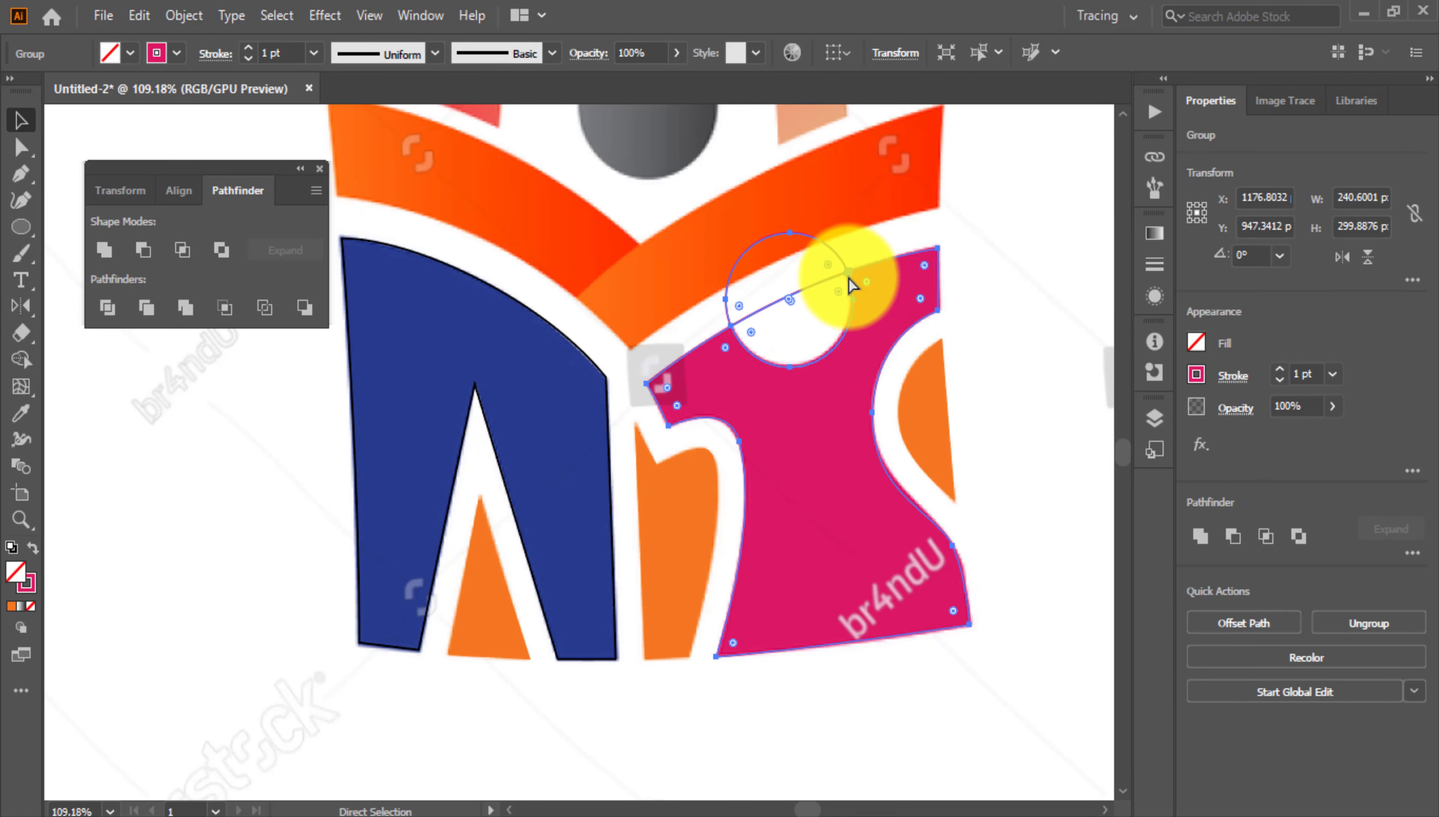
{"action": "right_click", "coordinate": [851, 282]}
{"action": "left_click", "coordinate": [925, 460]}
{"action": "left_click", "coordinate": [982, 347]}
Move the two circle pieces away from the shirt's neckline and delete them
{"action": "left_click_drag", "start_coordinate": [829, 282], "coordinate": [824, 183]}
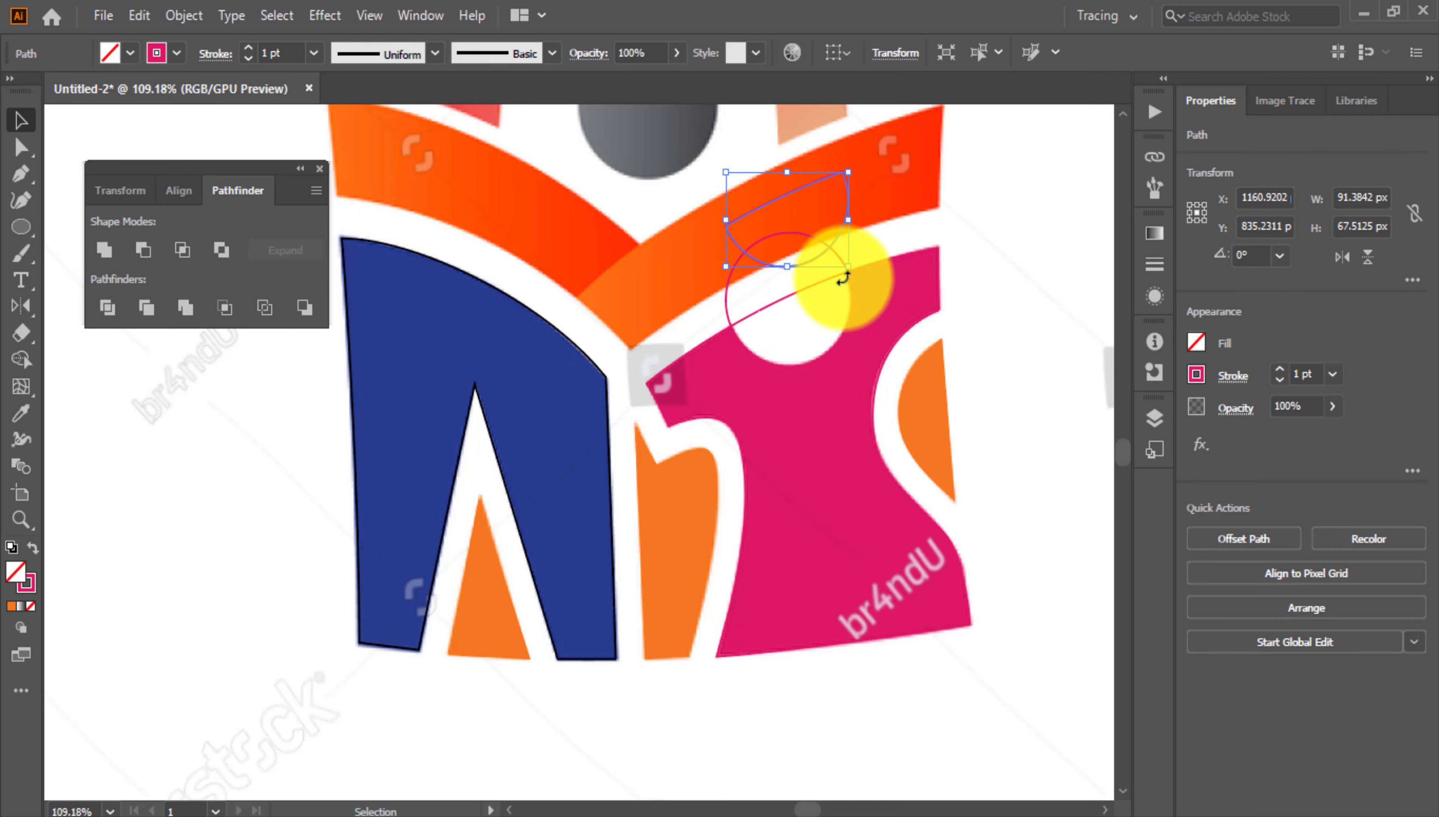
{"action": "left_click_drag", "start_coordinate": [728, 291], "coordinate": [550, 247]}
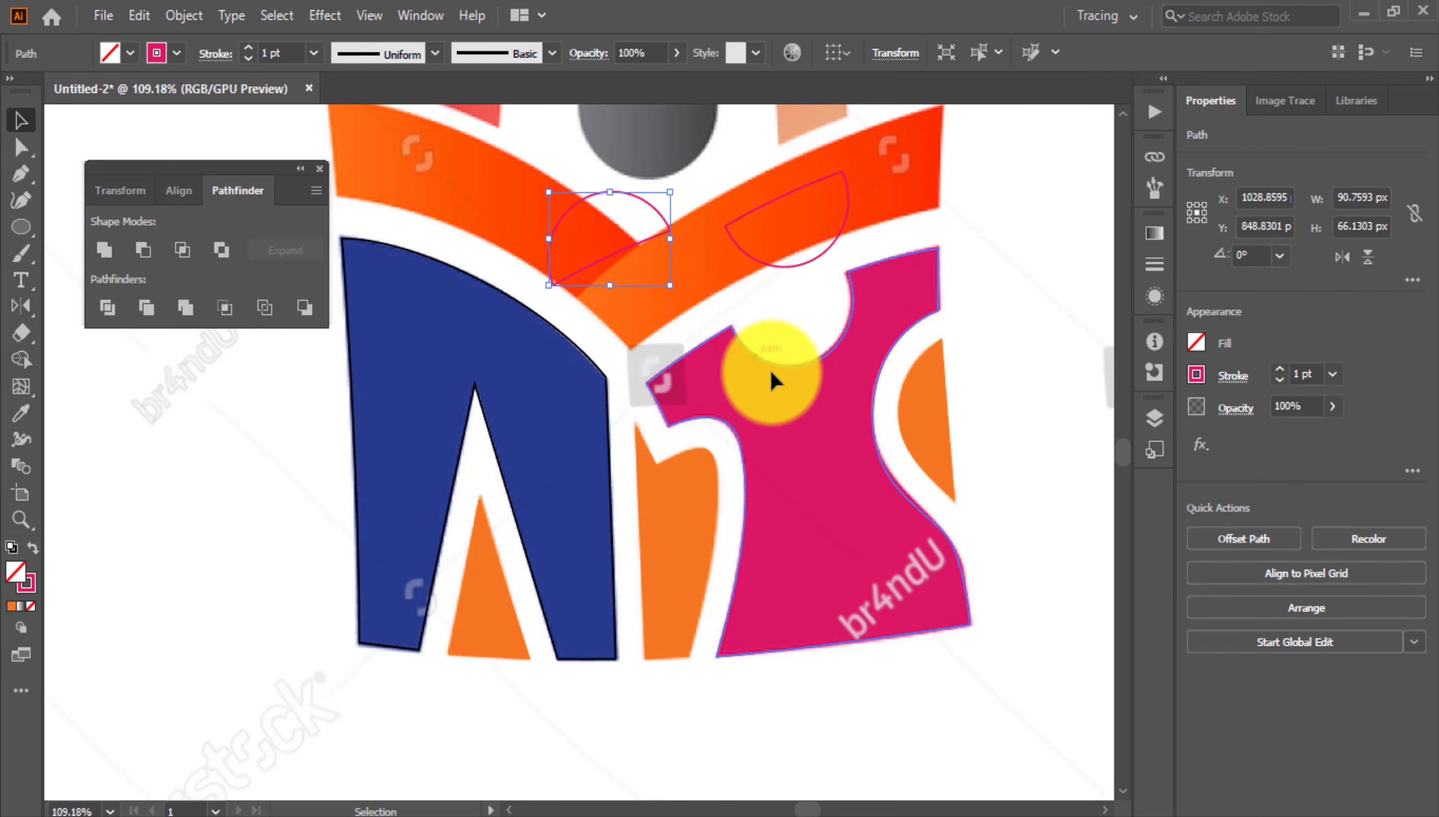
{"action": "left_click_drag", "start_coordinate": [770, 368], "coordinate": [827, 412]}
{"action": "key", "text": "ctrl+z"}
{"action": "left_click_drag", "start_coordinate": [753, 186], "coordinate": [709, 247]}
{"action": "key", "text": "Delete"}
{"action": "left_click_drag", "start_coordinate": [663, 188], "coordinate": [590, 260]}
{"action": "key", "text": "Delete"}
Swap the shirt's fill and stroke so it has a pink fill without stroke, and clear the selection
{"action": "left_click", "coordinate": [810, 364]}
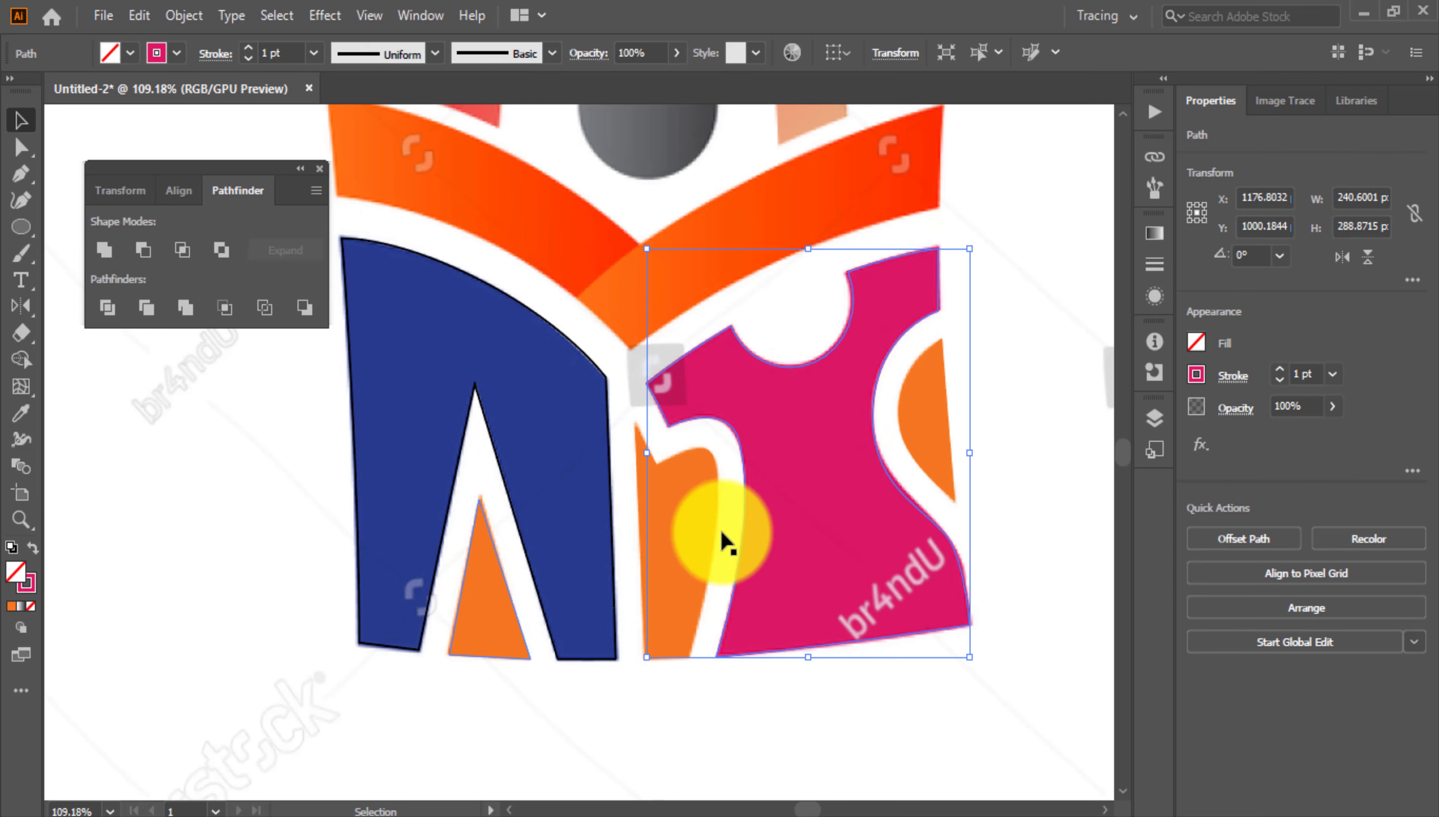
{"action": "left_click", "coordinate": [33, 548]}
{"action": "left_click", "coordinate": [1088, 465]}
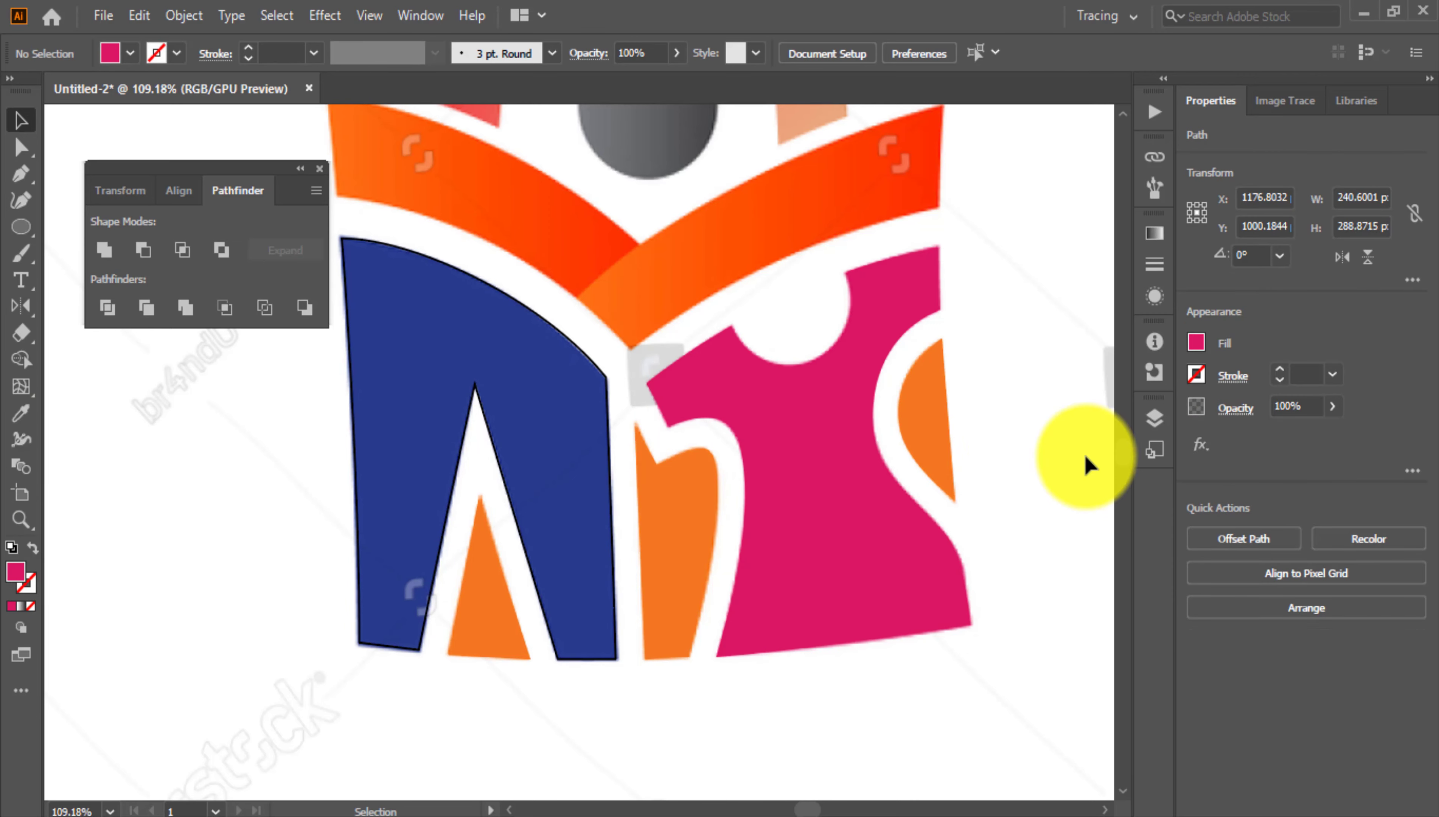
{"action": "scroll", "coordinate": [1087, 465], "scroll_direction": "down", "scroll_amount": 3}
{"action": "left_click_drag", "start_coordinate": [922, 384], "coordinate": [877, 460]}
{"action": "scroll", "coordinate": [732, 419], "scroll_direction": "up", "scroll_amount": 1}
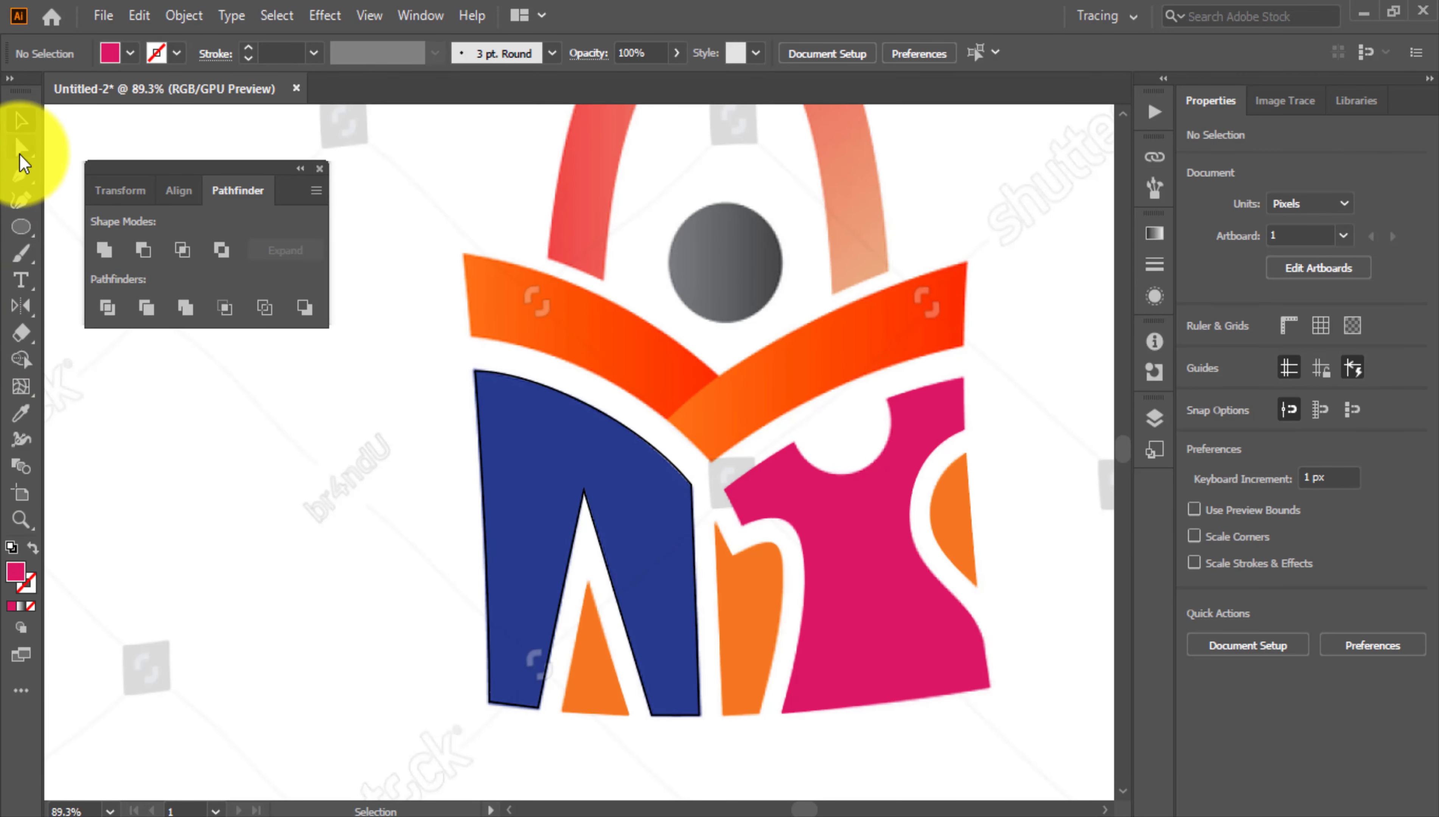
{"action": "left_click", "coordinate": [21, 172]}
{"action": "mouse_move", "coordinate": [706, 457]}
{"action": "left_mouse_down"}
{"action": "mouse_move", "coordinate": [811, 441]}
{"action": "mouse_move", "coordinate": [729, 469]}
{"action": "left_mouse_up"}
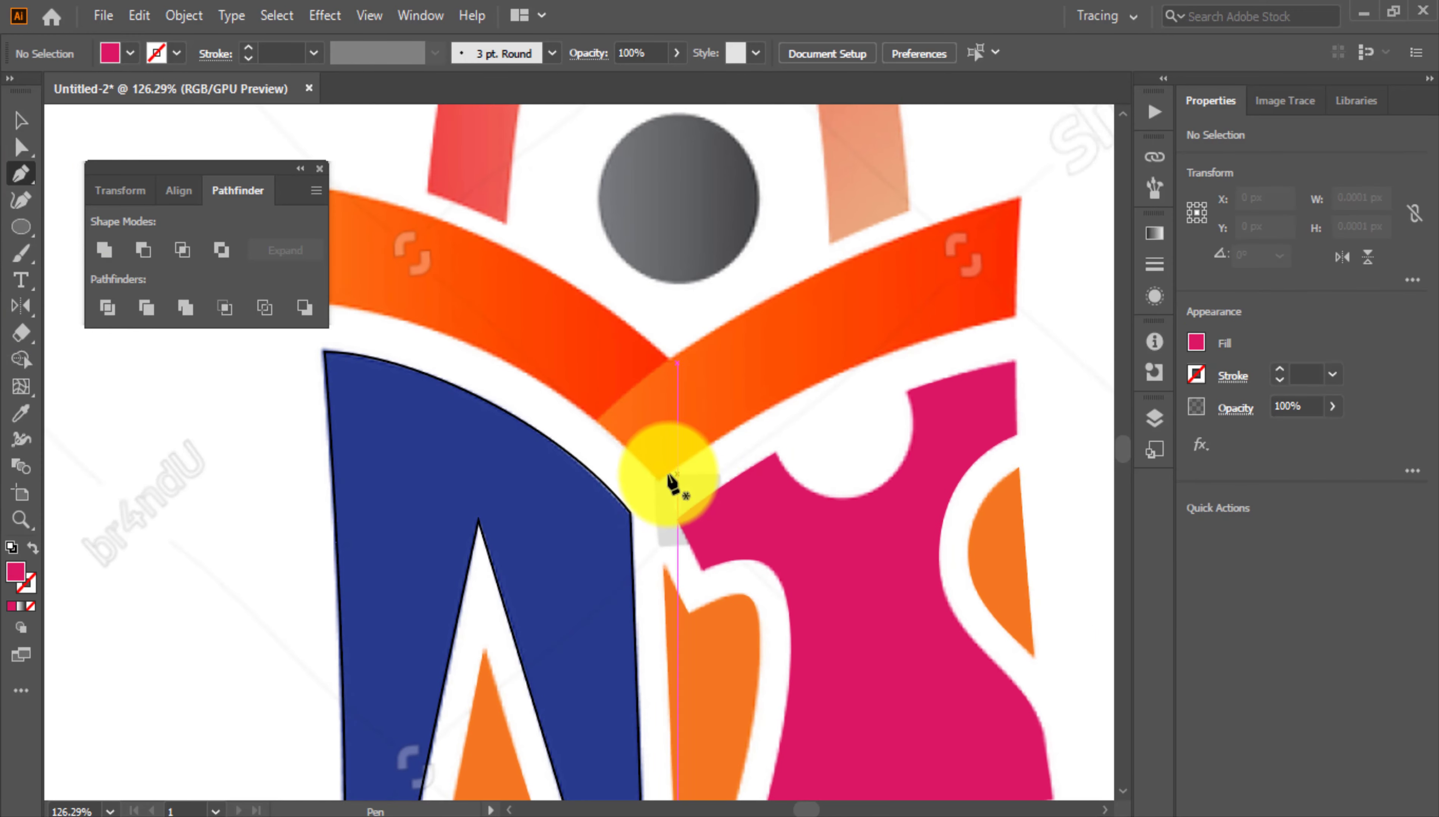
{"action": "scroll", "coordinate": [662, 484], "scroll_direction": "down", "scroll_amount": 2}
{"action": "left_click", "coordinate": [12, 227]}
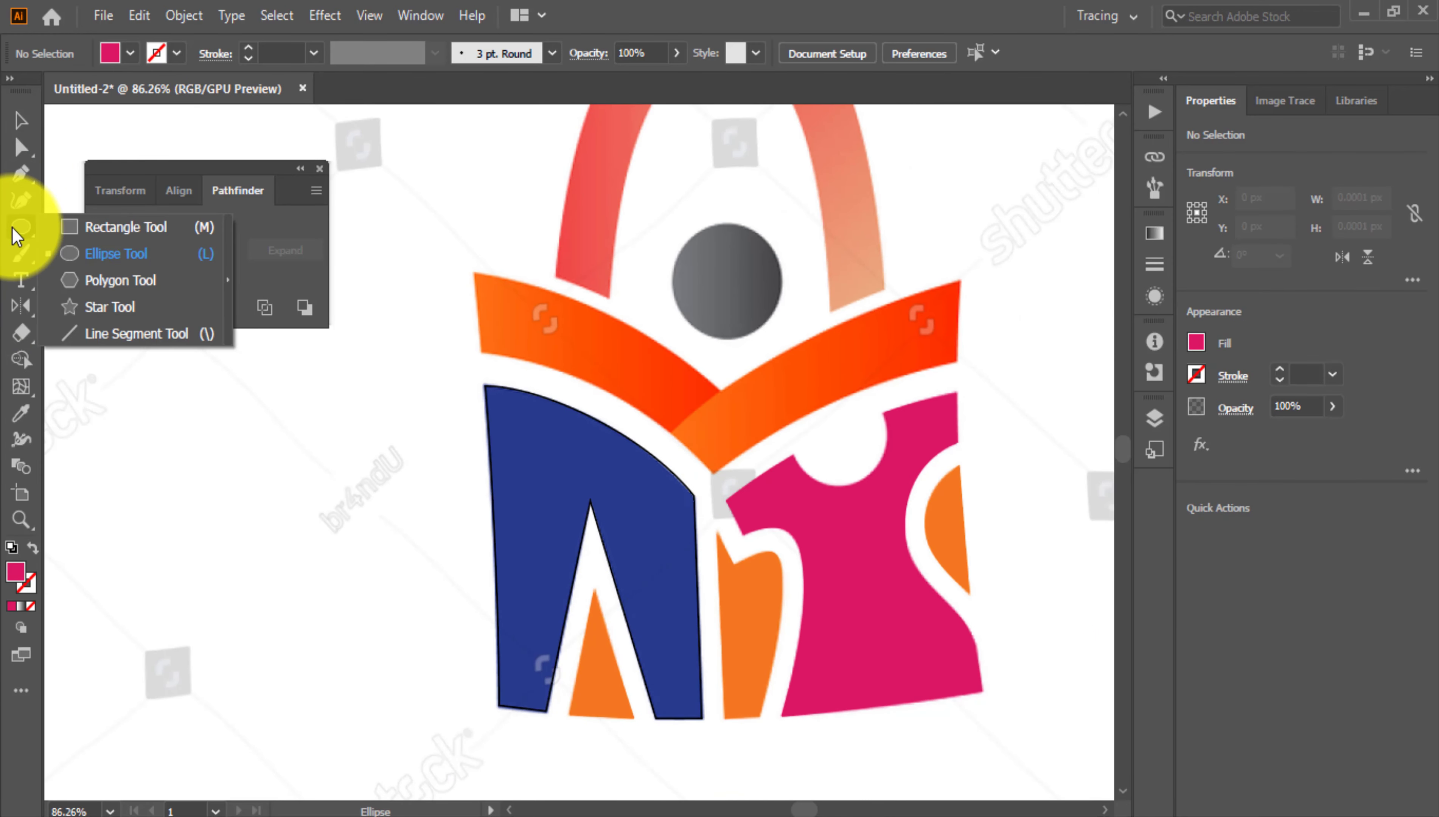
{"action": "left_click", "coordinate": [148, 284]}
{"action": "left_click_drag", "start_coordinate": [835, 401], "coordinate": [1027, 588]}
{"action": "key", "text": "ctrl+z"}
Draw a pink ellipse about 411 × 218 px over the shirt, below the right orange band
{"action": "left_click", "coordinate": [16, 231]}
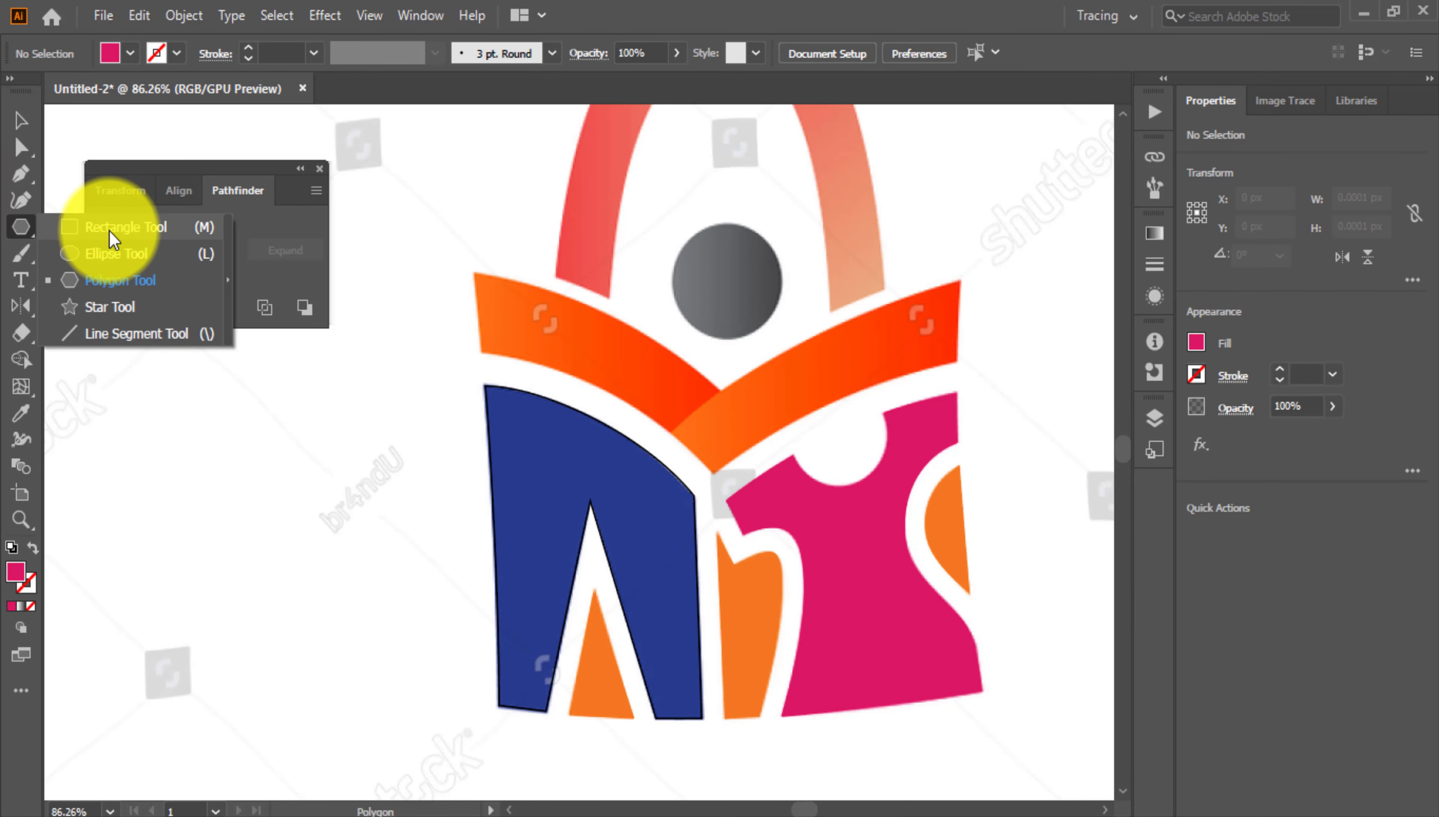
{"action": "left_click", "coordinate": [110, 256]}
{"action": "scroll", "coordinate": [734, 402], "scroll_direction": "down", "scroll_amount": 1}
{"action": "left_click_drag", "start_coordinate": [720, 380], "coordinate": [505, 275]}
{"action": "left_click_drag", "start_coordinate": [597, 325], "coordinate": [898, 521]}
{"action": "left_click_drag", "start_coordinate": [917, 404], "coordinate": [827, 328]}
{"action": "key", "text": "ctrl+z"}
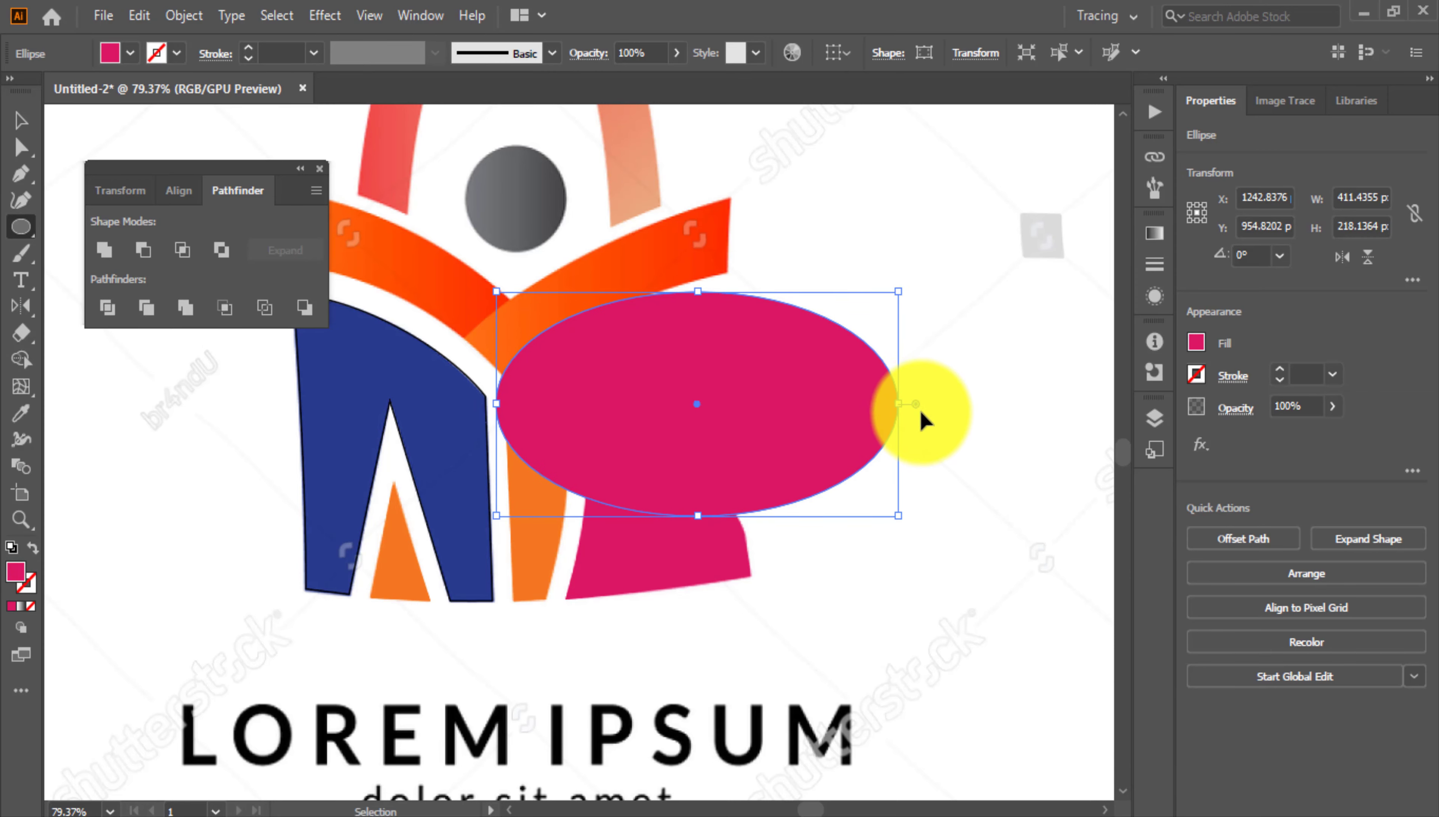
{"action": "left_click_drag", "start_coordinate": [915, 404], "coordinate": [763, 232]}
{"action": "scroll", "coordinate": [838, 393], "scroll_direction": "down", "scroll_amount": 2}
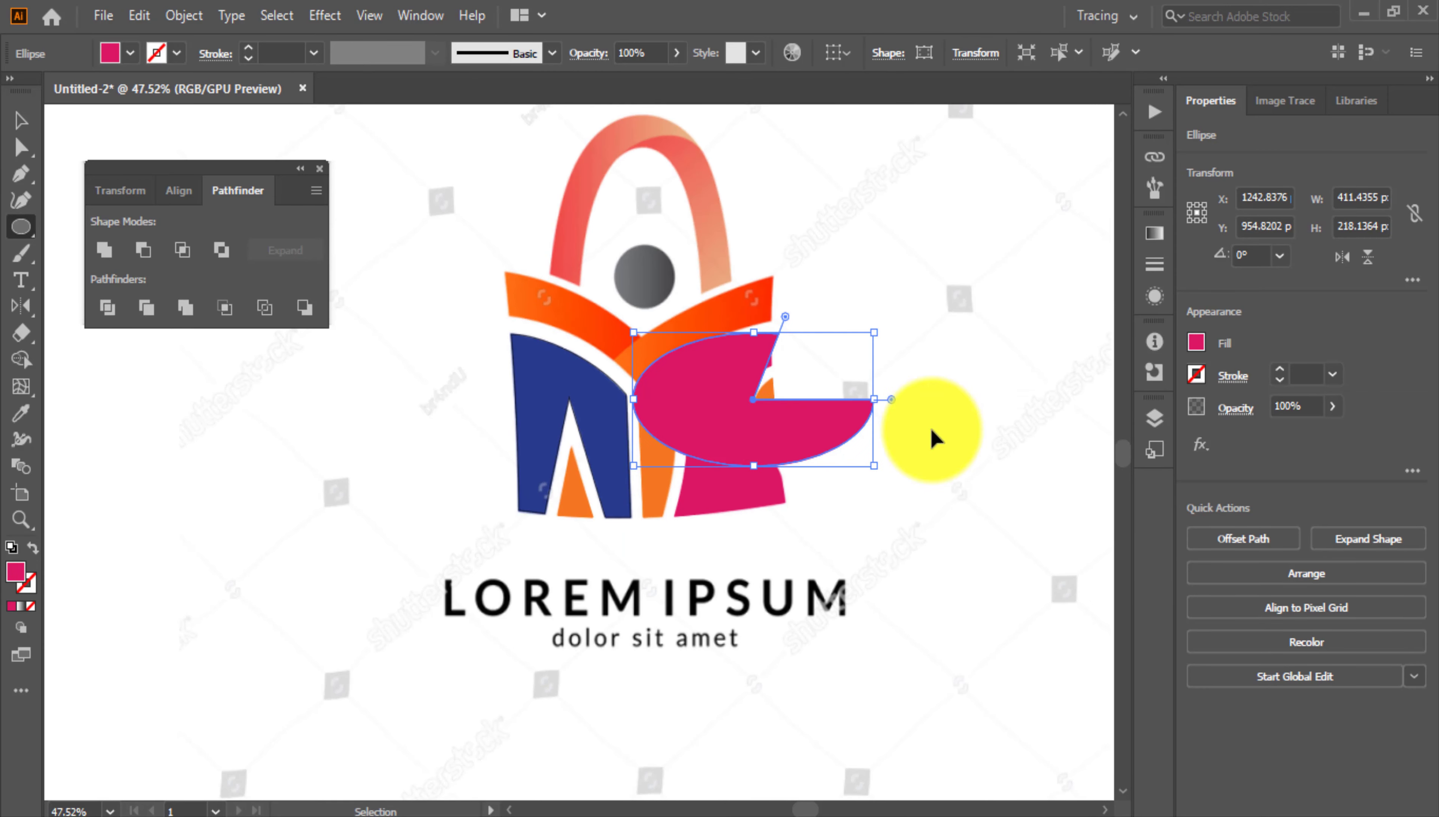
{"action": "key", "text": "ctrl+z"}
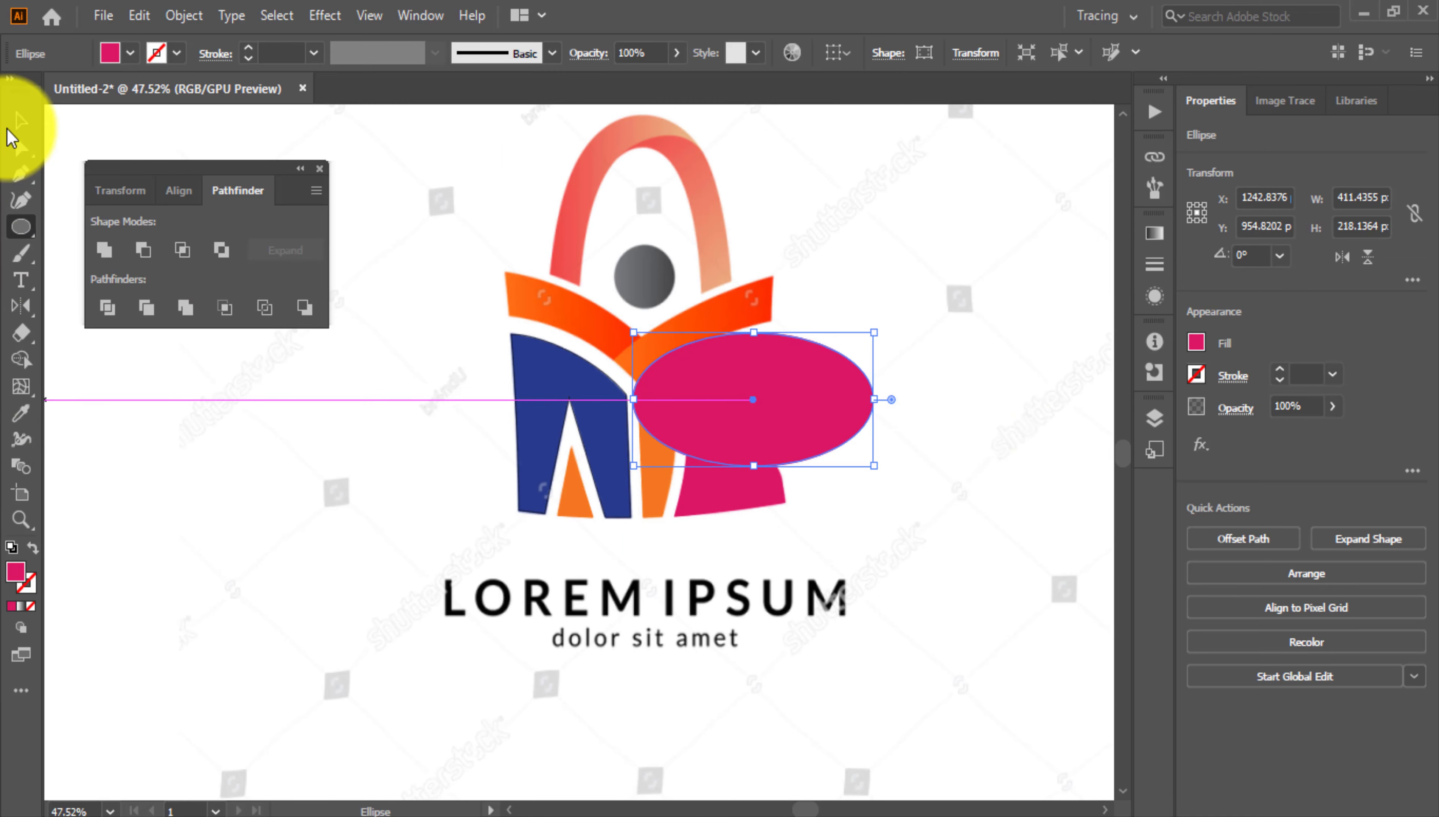
Rotate the ellipse about 17° and enlarge it to about 443 × 248 px along the right orange band's lower edge
{"action": "left_click", "coordinate": [21, 121]}
{"action": "scroll", "coordinate": [847, 379], "scroll_direction": "up", "scroll_amount": 2}
{"action": "left_click_drag", "start_coordinate": [894, 303], "coordinate": [851, 241]}
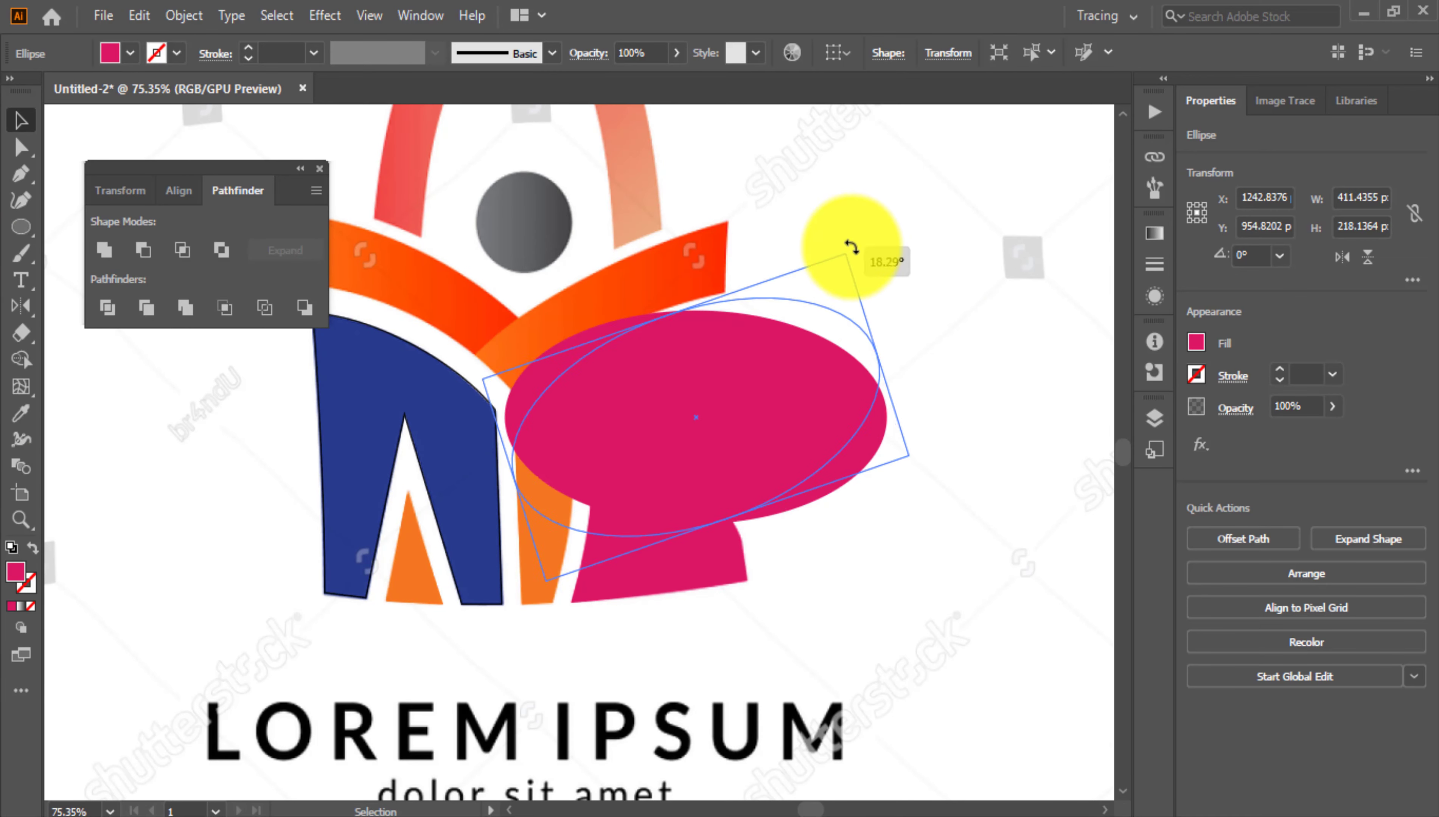
{"action": "scroll", "coordinate": [668, 329], "scroll_direction": "down", "scroll_amount": 1}
{"action": "left_click_drag", "start_coordinate": [523, 466], "coordinate": [498, 468]}
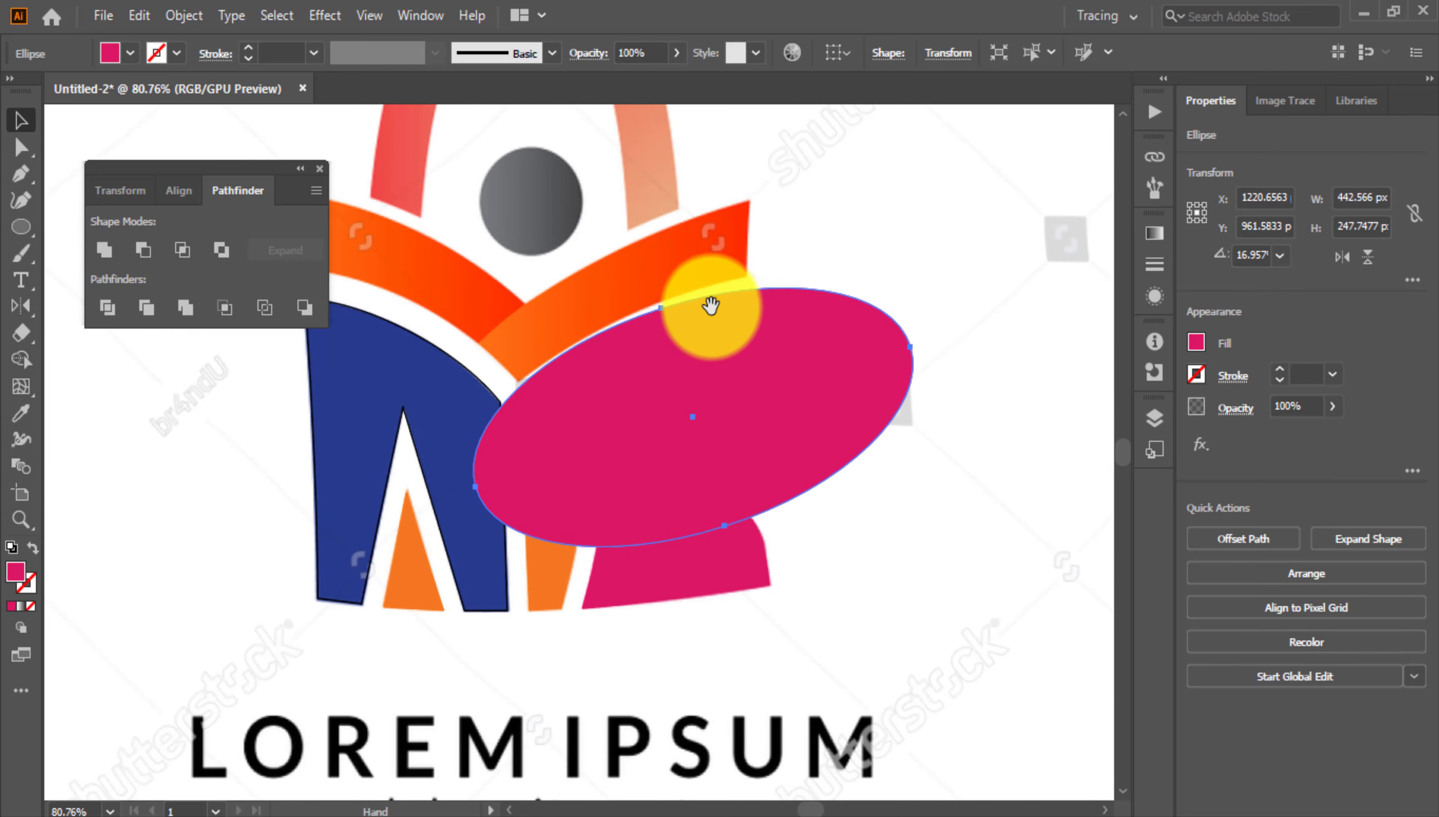
Stretch the ellipse to about 507 × 259 px and raise it so its upper edge follows the band's lower curve
{"action": "scroll", "coordinate": [594, 389], "scroll_direction": "up", "scroll_amount": 1}
{"action": "left_click_drag", "start_coordinate": [916, 348], "coordinate": [954, 321]}
{"action": "scroll", "coordinate": [732, 343], "scroll_direction": "up", "scroll_amount": 1}
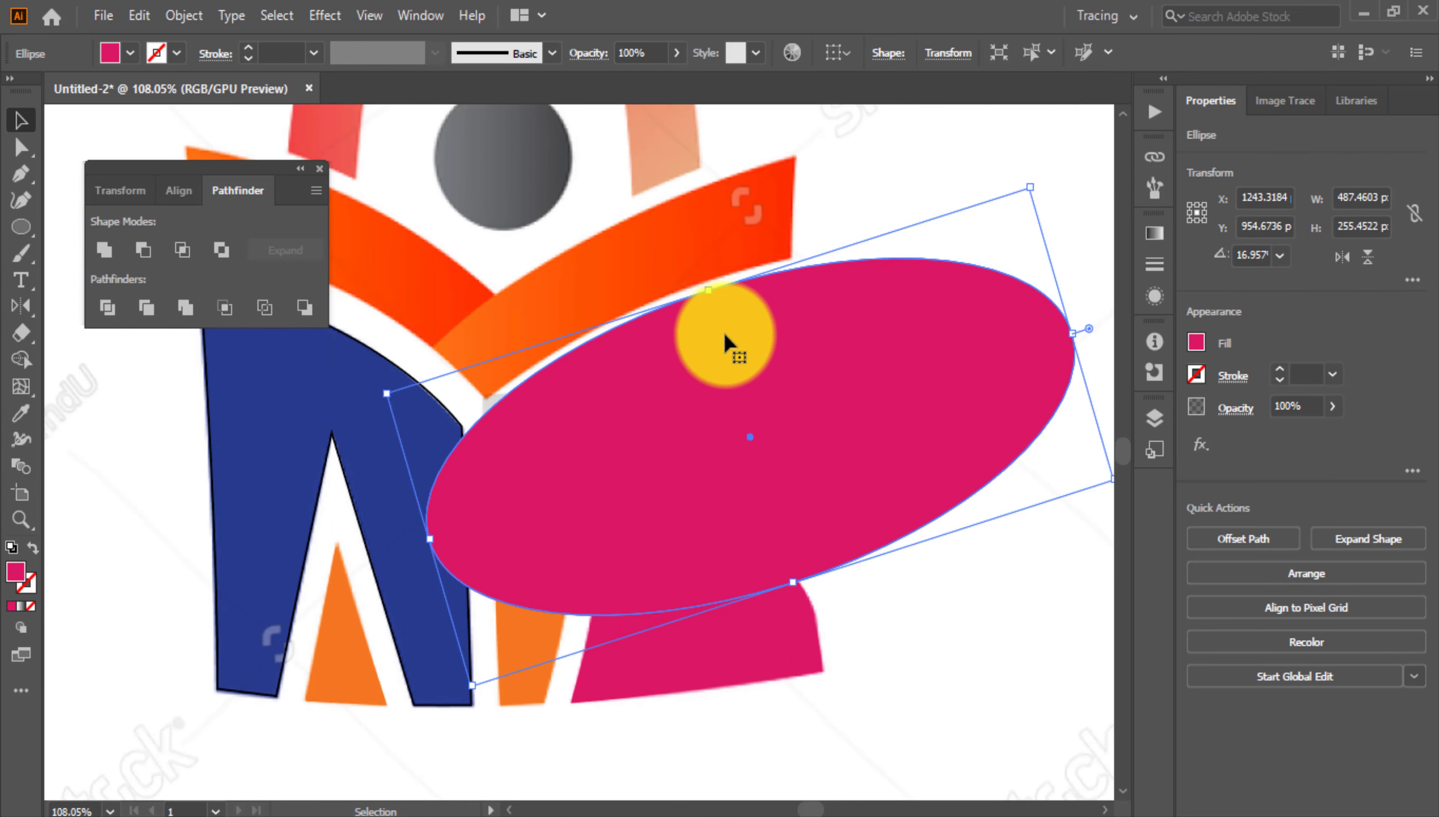
{"action": "mouse_move", "coordinate": [724, 339]}
{"action": "left_mouse_down"}
{"action": "mouse_move", "coordinate": [713, 321]}
{"action": "mouse_move", "coordinate": [723, 326]}
{"action": "left_mouse_up"}
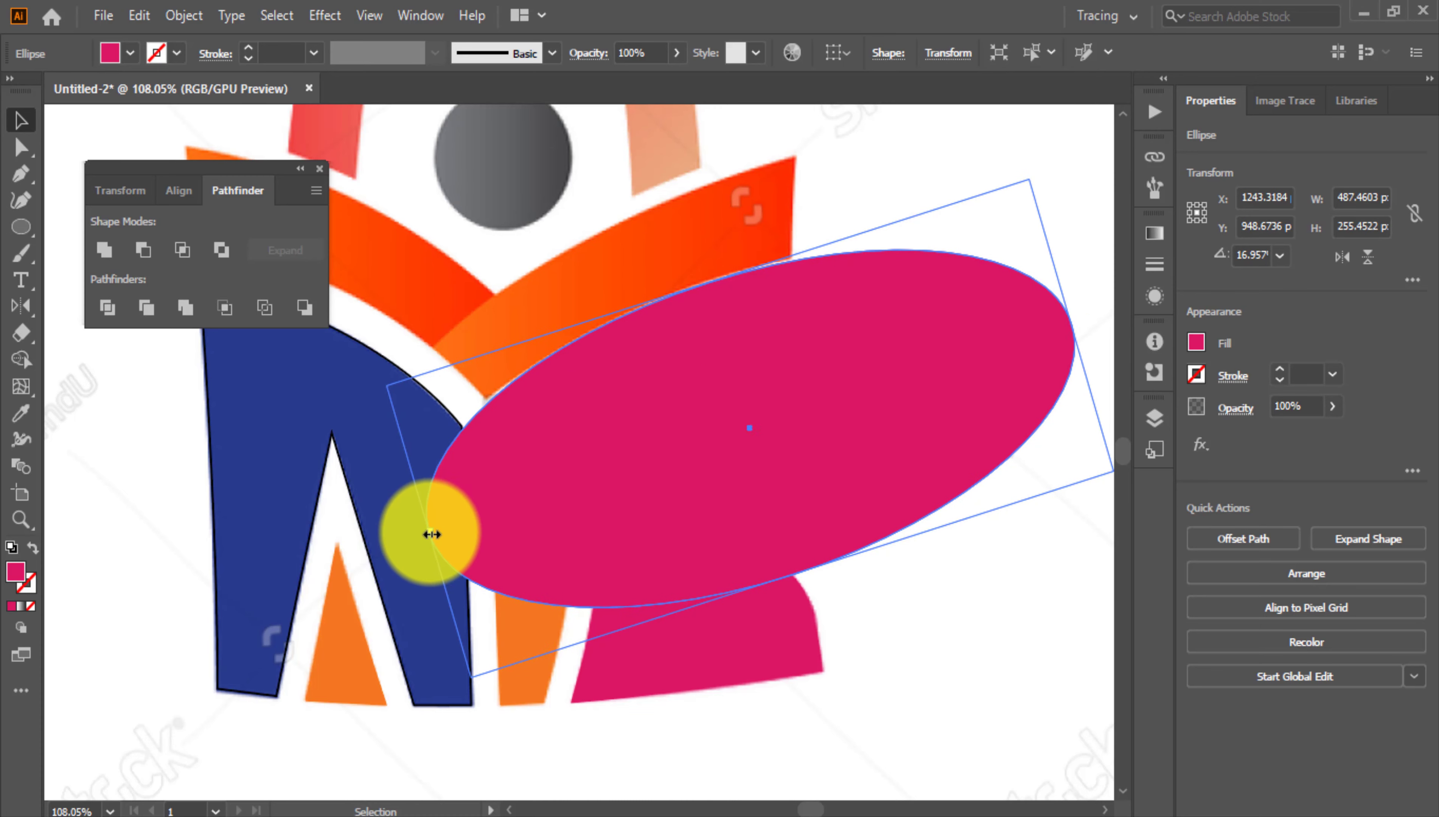
{"action": "left_click_drag", "start_coordinate": [421, 536], "coordinate": [420, 534]}
{"action": "left_click_drag", "start_coordinate": [1076, 328], "coordinate": [1089, 317]}
Remove the ellipse's fill so the reference artwork shows through it
{"action": "left_click", "coordinate": [31, 605]}
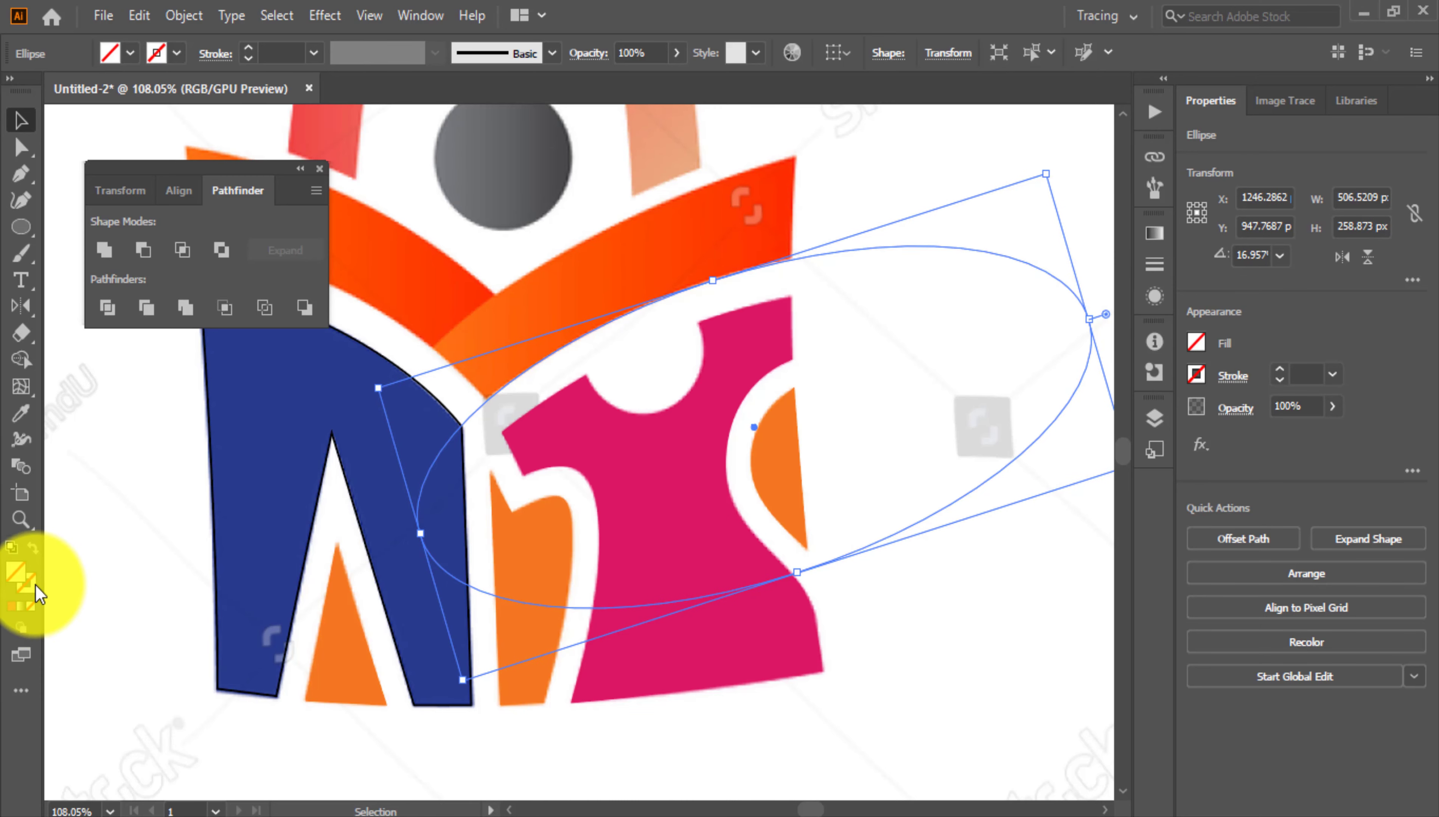
{"action": "key", "text": "a"}
{"action": "scroll", "coordinate": [656, 389], "scroll_direction": "up", "scroll_amount": 3}
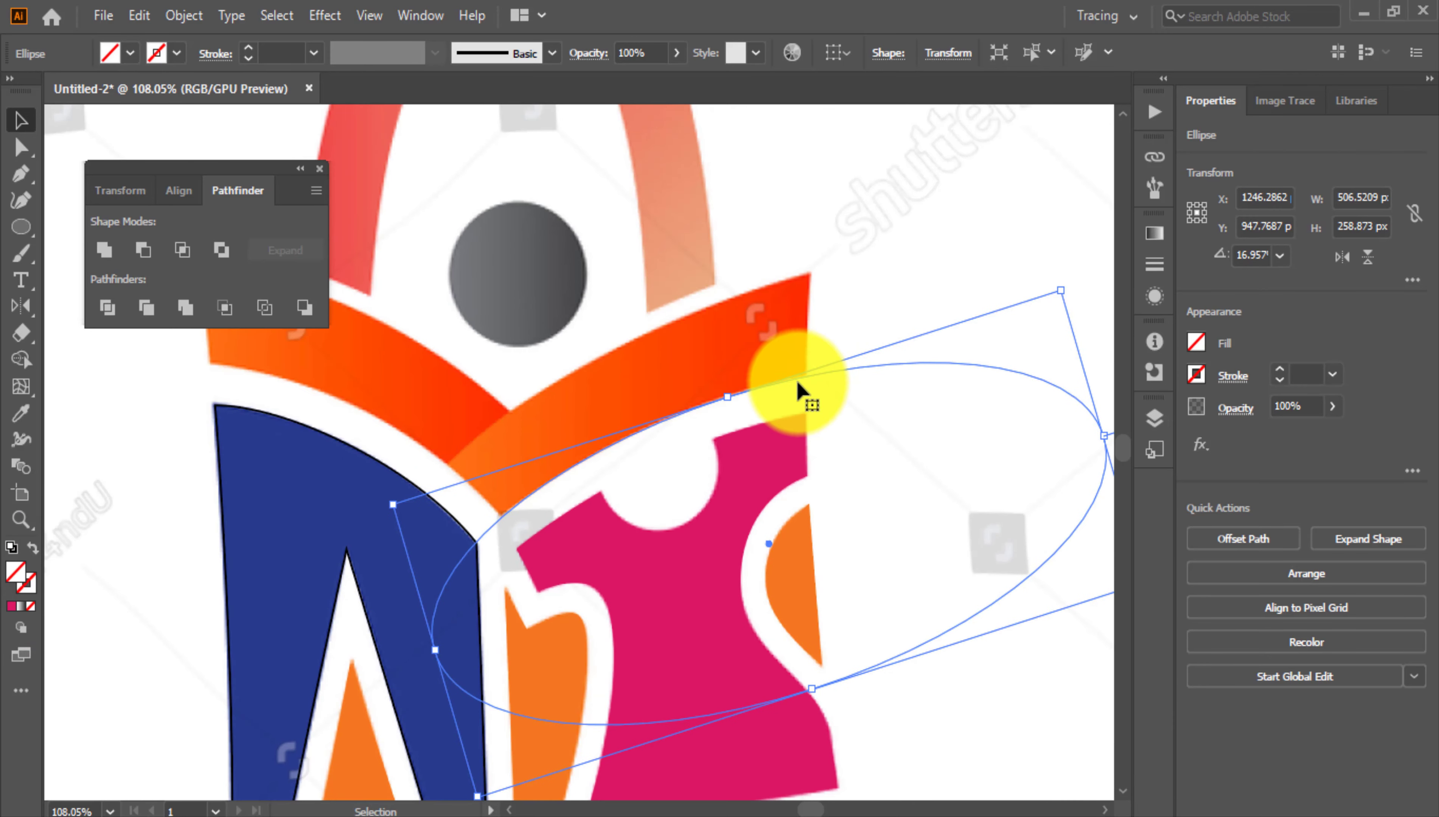
Duplicate the ellipse upward onto the right orange band's upper edge and resize the copy to about 535 × 256 px
{"action": "left_click_drag", "start_coordinate": [748, 395], "coordinate": [716, 301]}
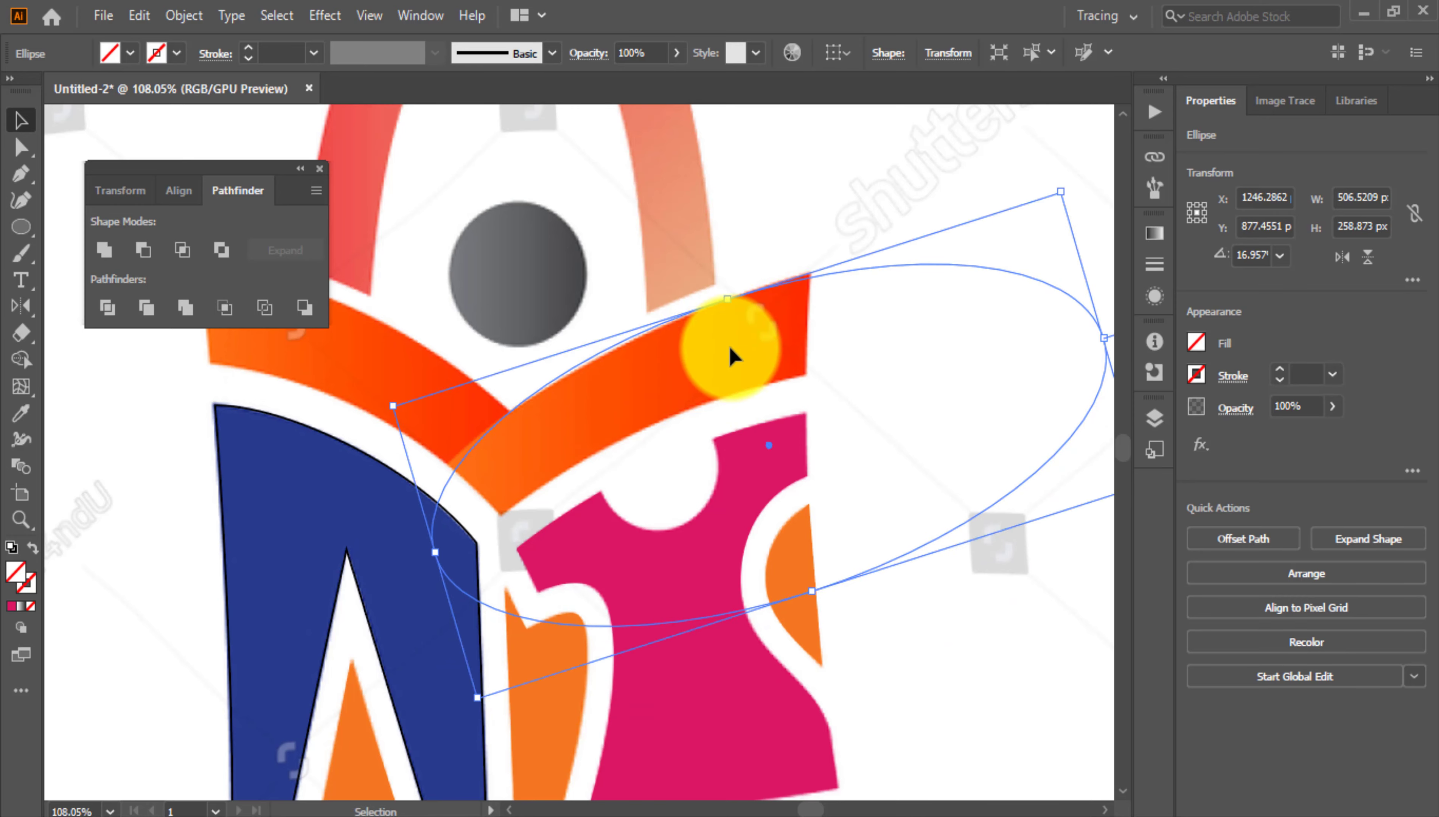
{"action": "left_click", "coordinate": [452, 543]}
{"action": "left_click_drag", "start_coordinate": [434, 554], "coordinate": [397, 572]}
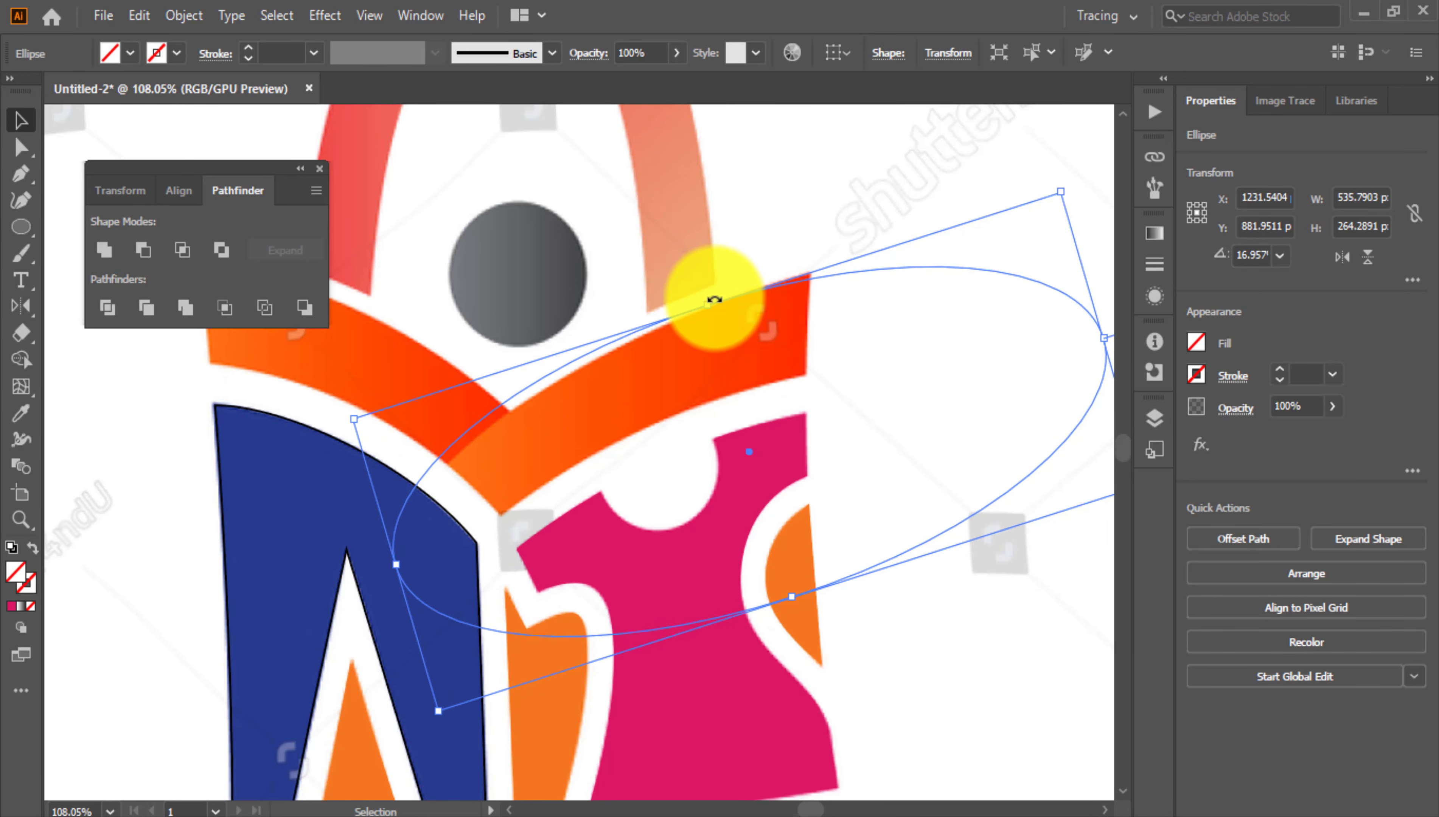
{"action": "left_click_drag", "start_coordinate": [713, 303], "coordinate": [733, 317]}
{"action": "left_click_drag", "start_coordinate": [894, 315], "coordinate": [719, 353]}
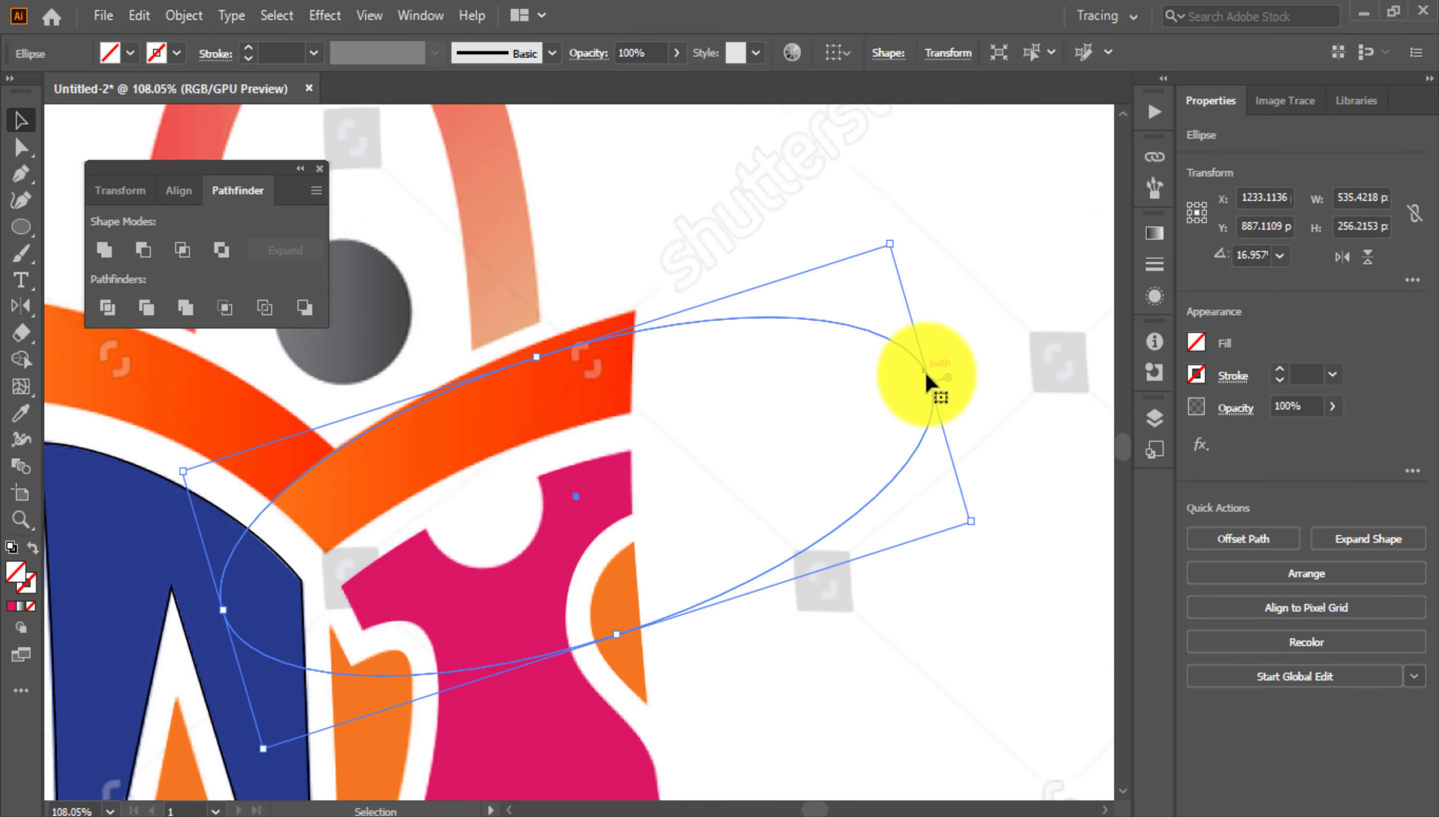
Stretch the upper ellipse to about 629 × 291 px and rotate it to about 18° so it follows the band's upper edge
{"action": "left_click_drag", "start_coordinate": [931, 382], "coordinate": [1057, 303]}
{"action": "left_click_drag", "start_coordinate": [604, 338], "coordinate": [631, 318]}
{"action": "left_click_drag", "start_coordinate": [614, 327], "coordinate": [669, 266]}
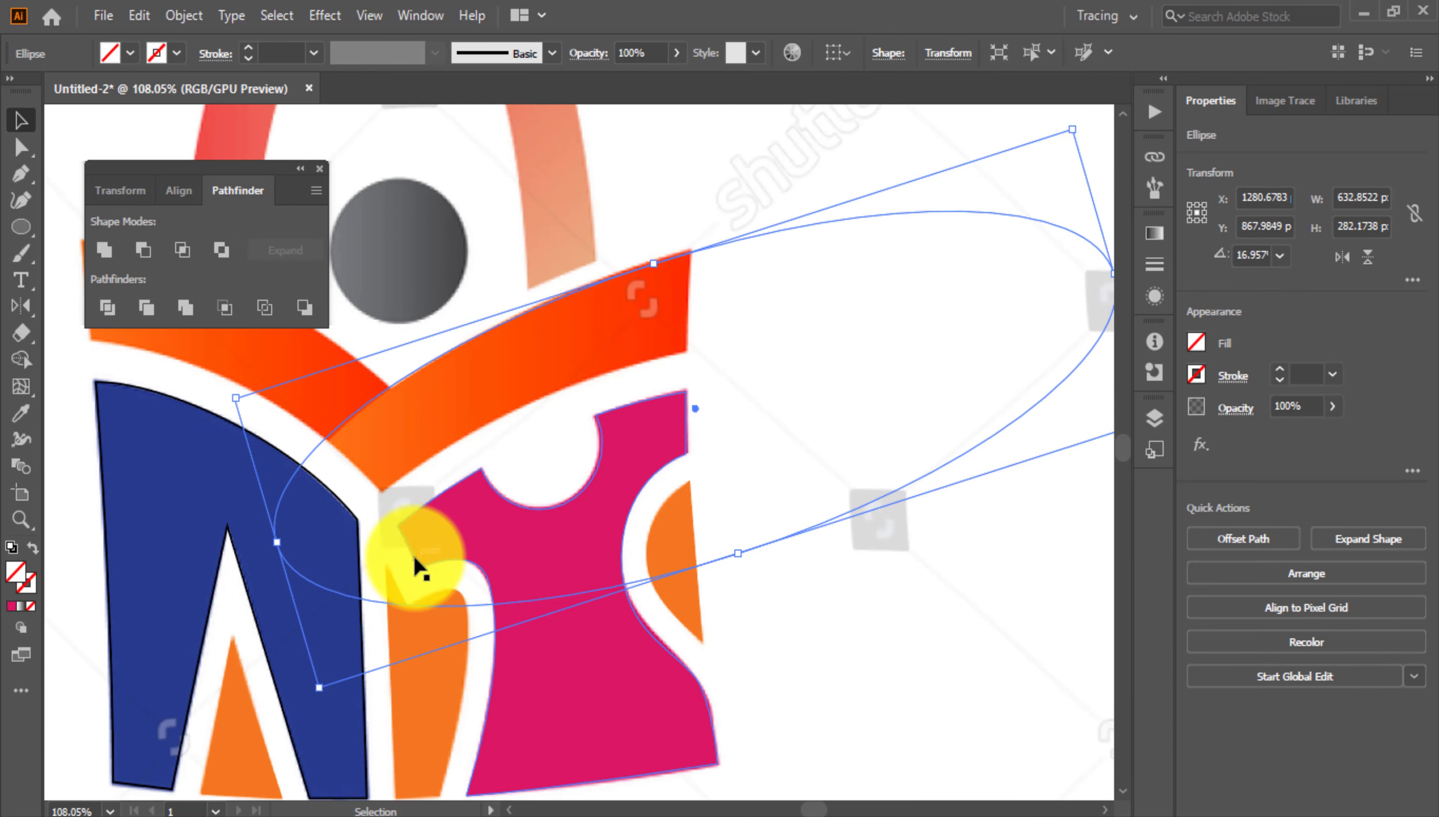
{"action": "left_click_drag", "start_coordinate": [1069, 142], "coordinate": [979, 177]}
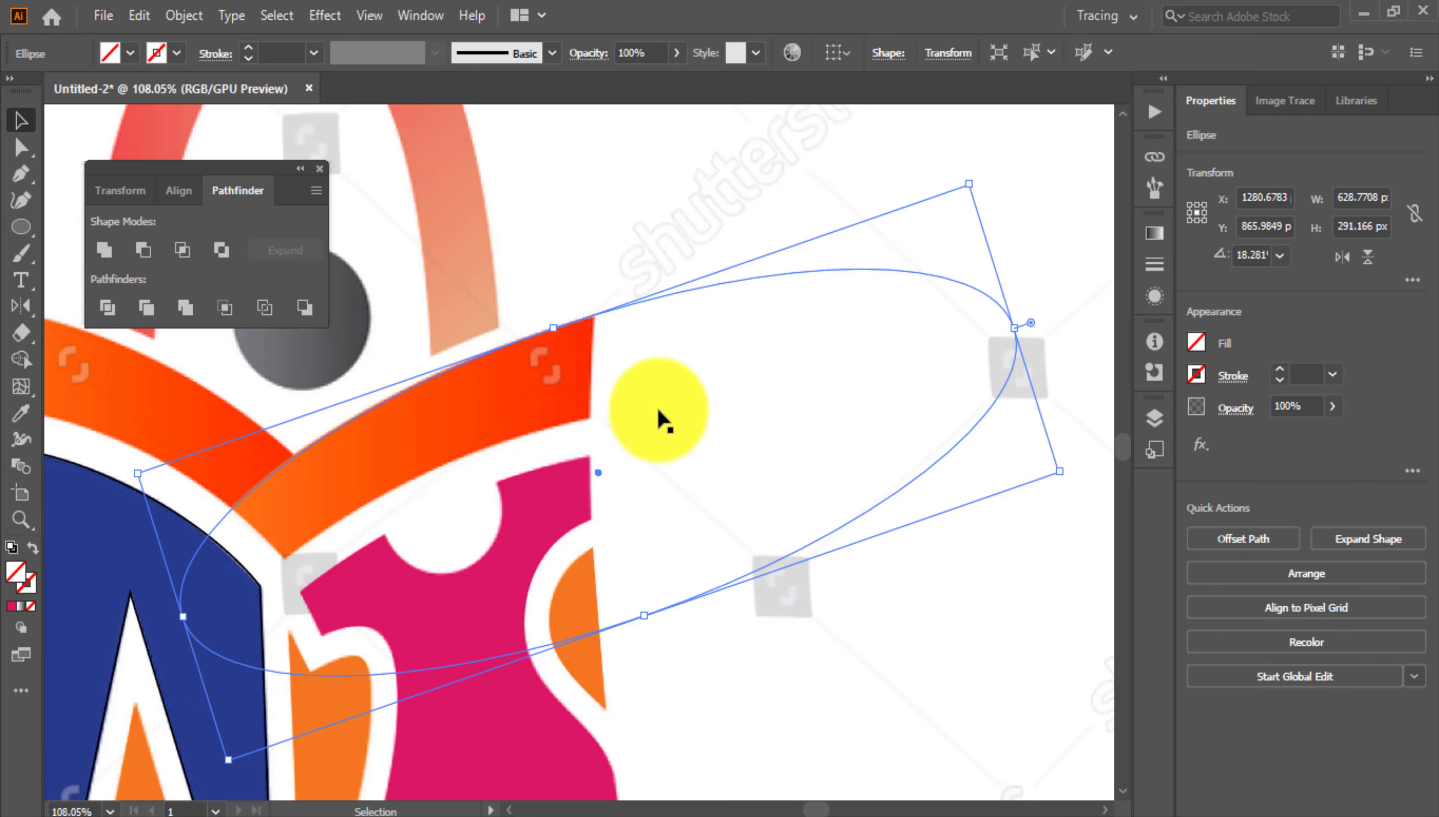
{"action": "scroll", "coordinate": [658, 418], "scroll_direction": "down", "scroll_amount": 2}
{"action": "left_click", "coordinate": [630, 418]}
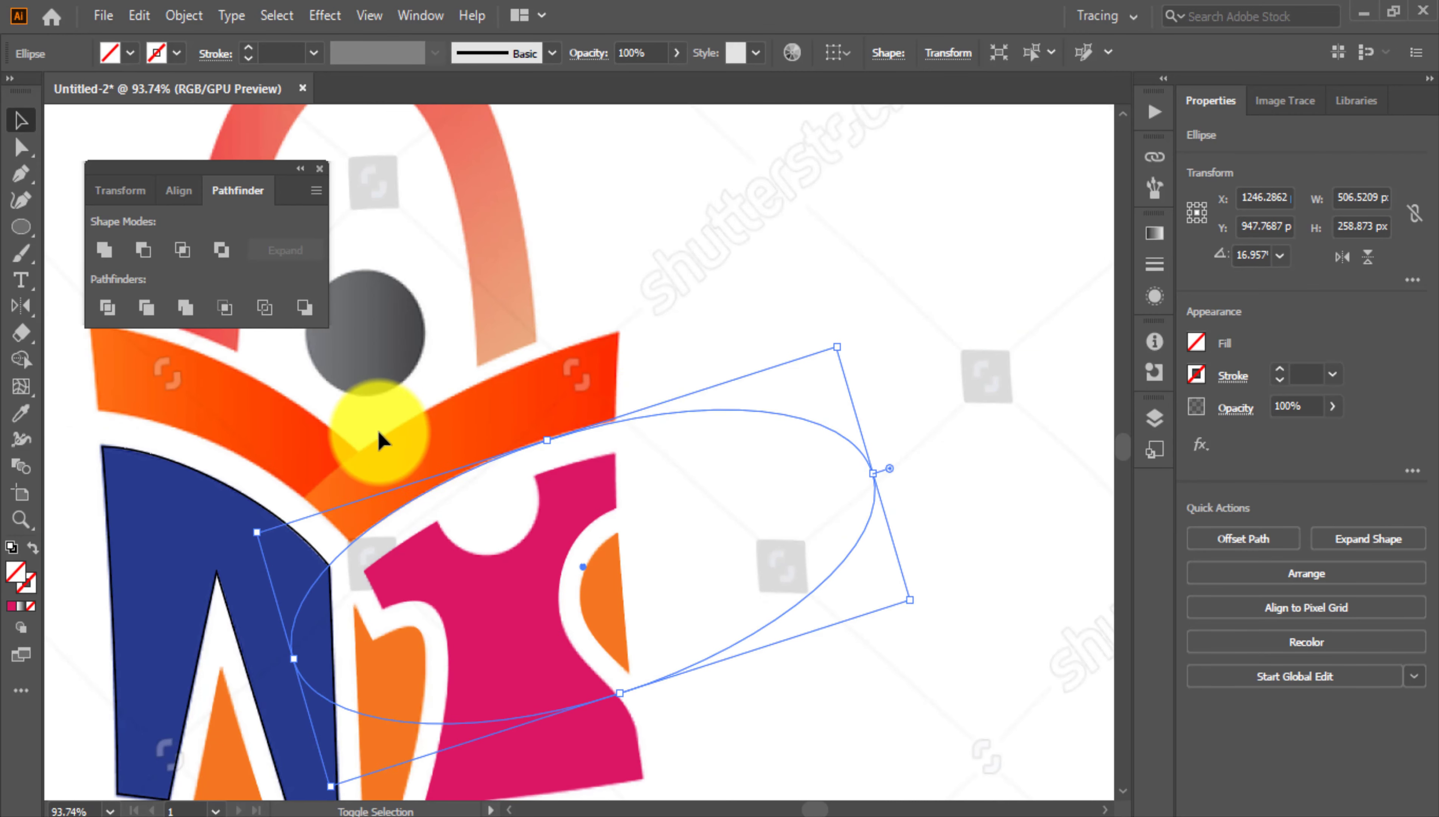
{"action": "left_click", "coordinate": [380, 440], "text": "shift"}
{"action": "left_click", "coordinate": [685, 246]}
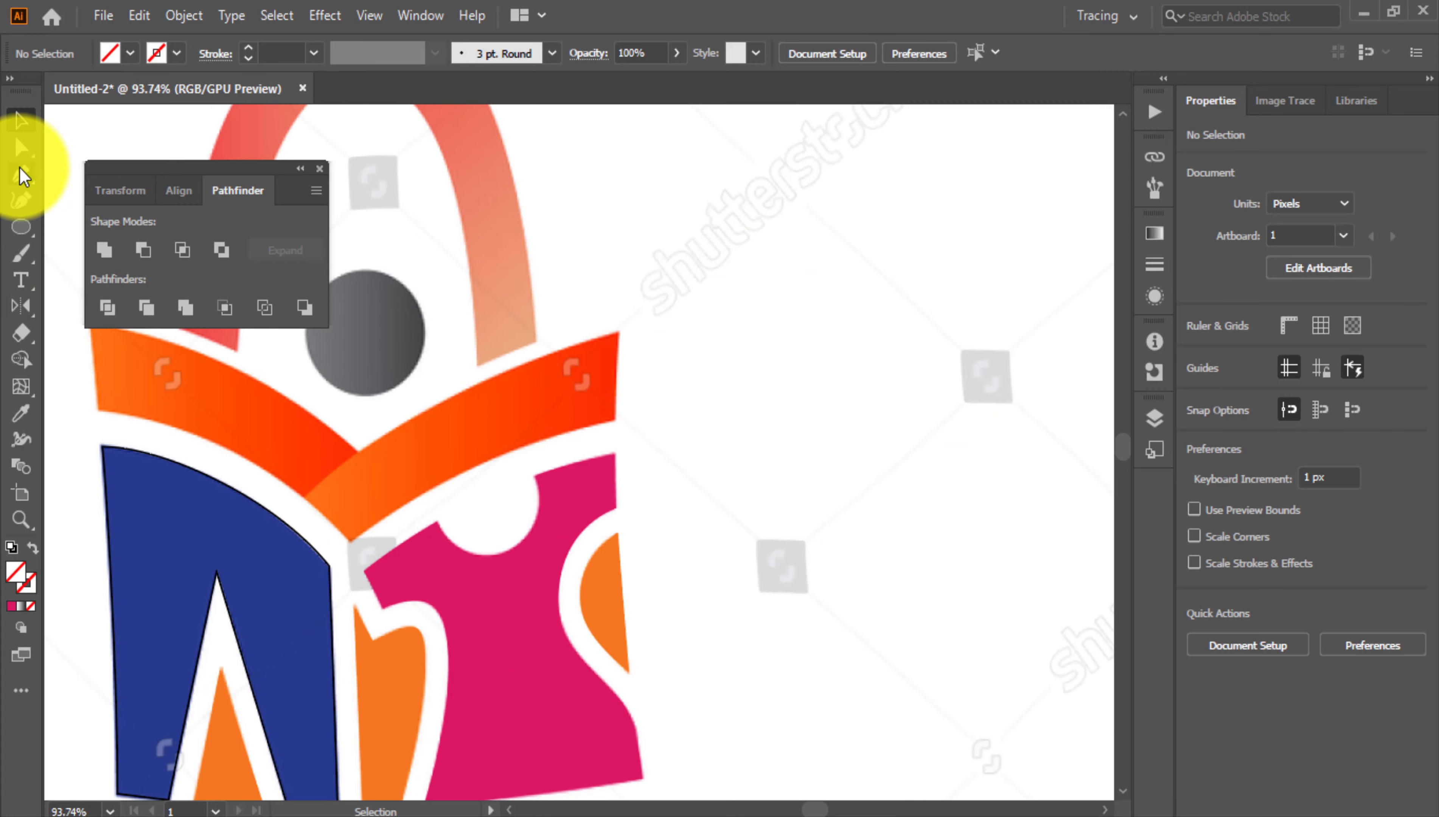
{"action": "left_click", "coordinate": [21, 174]}
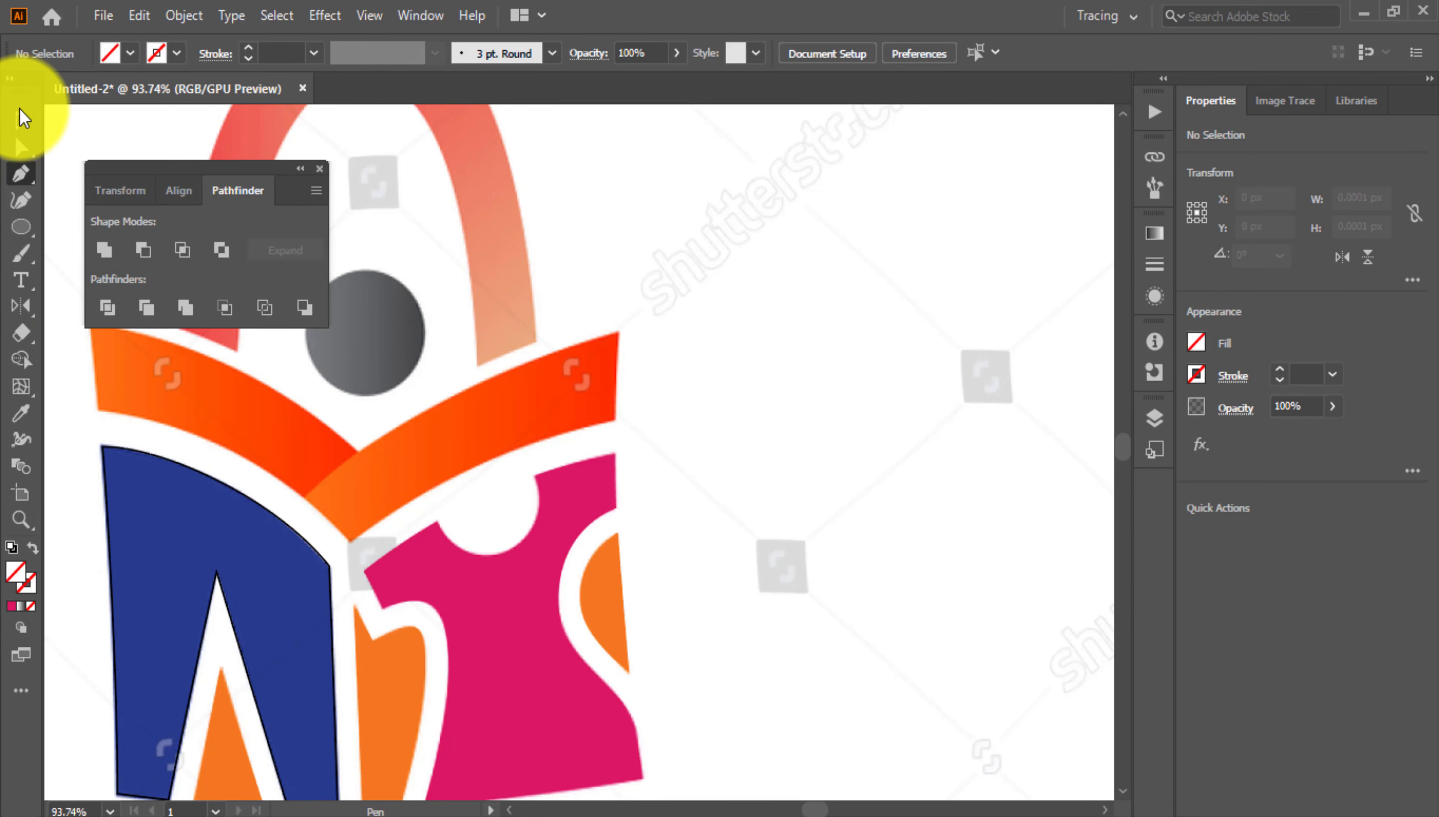
{"action": "left_click", "coordinate": [20, 119]}
Give both ellipses around the right orange band a white 1 pt stroke
{"action": "left_click", "coordinate": [675, 325]}
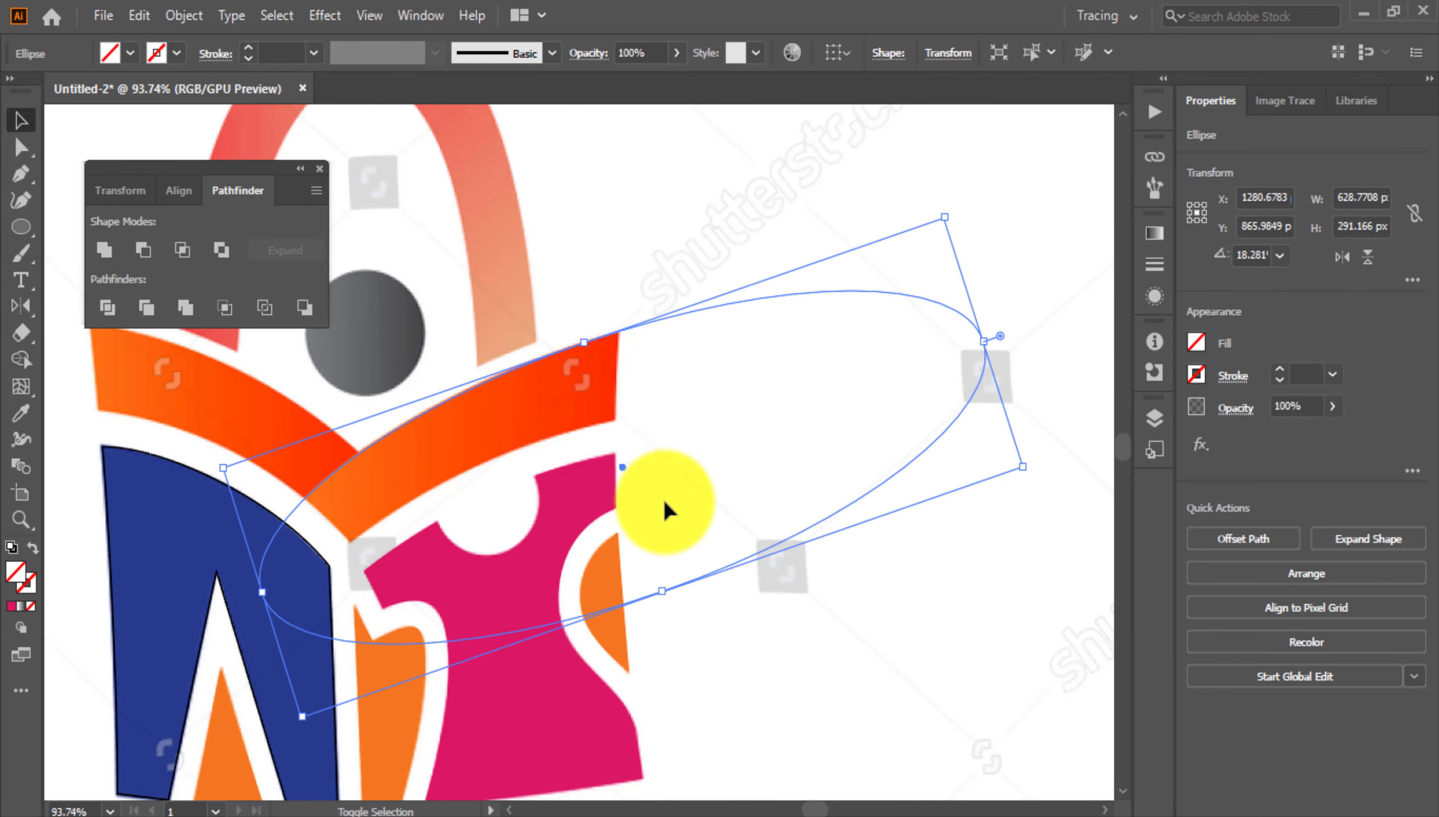
{"action": "left_click", "coordinate": [670, 412], "text": "shift"}
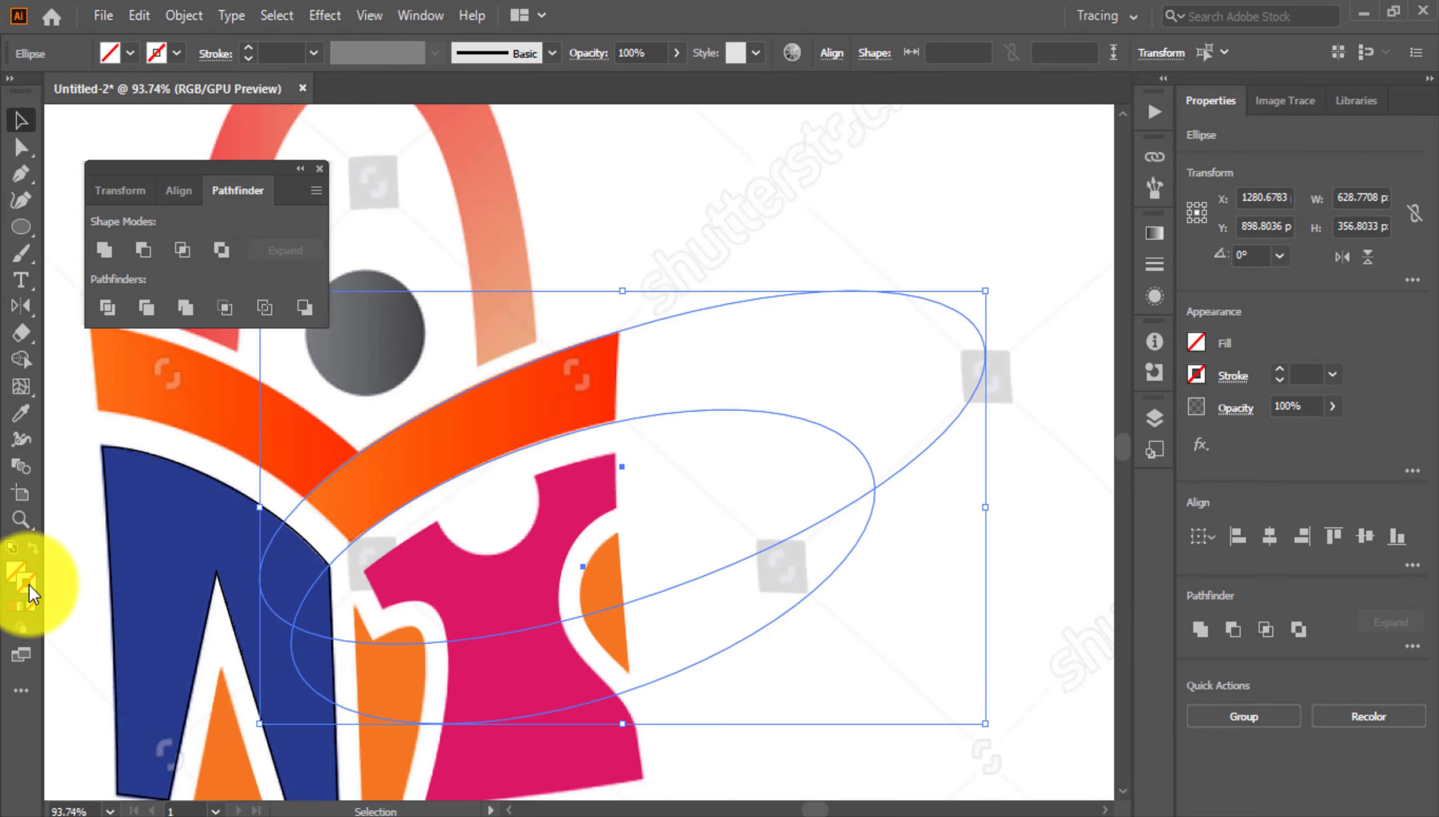
{"action": "double_click", "coordinate": [28, 585]}
{"action": "left_click_drag", "start_coordinate": [132, 431], "coordinate": [93, 550]}
{"action": "left_click", "coordinate": [569, 262]}
{"action": "left_click", "coordinate": [708, 239]}
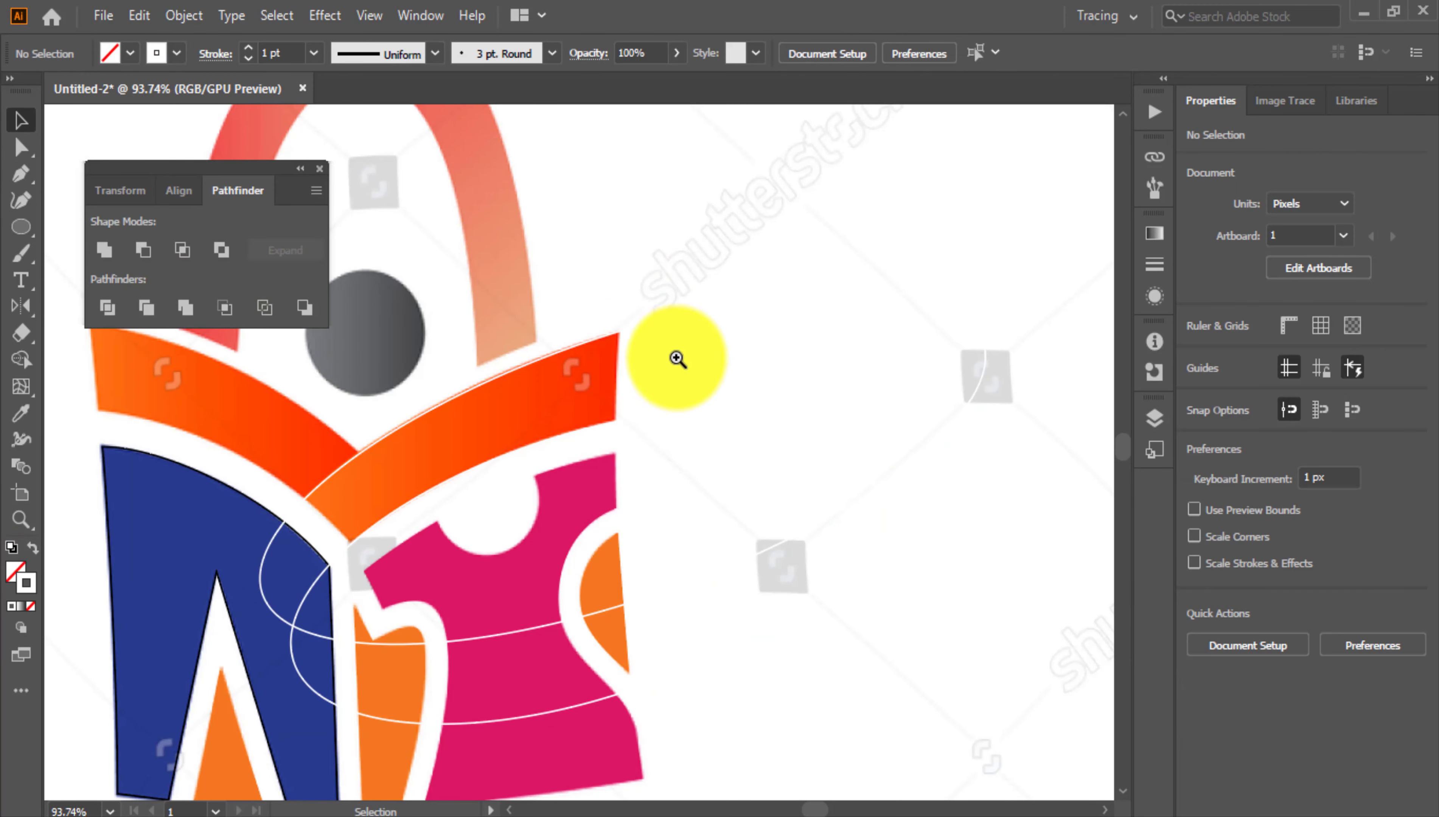
Set the stroke of both ellipses around the right orange band to black
{"action": "left_click", "coordinate": [653, 325]}
{"action": "left_click", "coordinate": [659, 411], "text": "shift"}
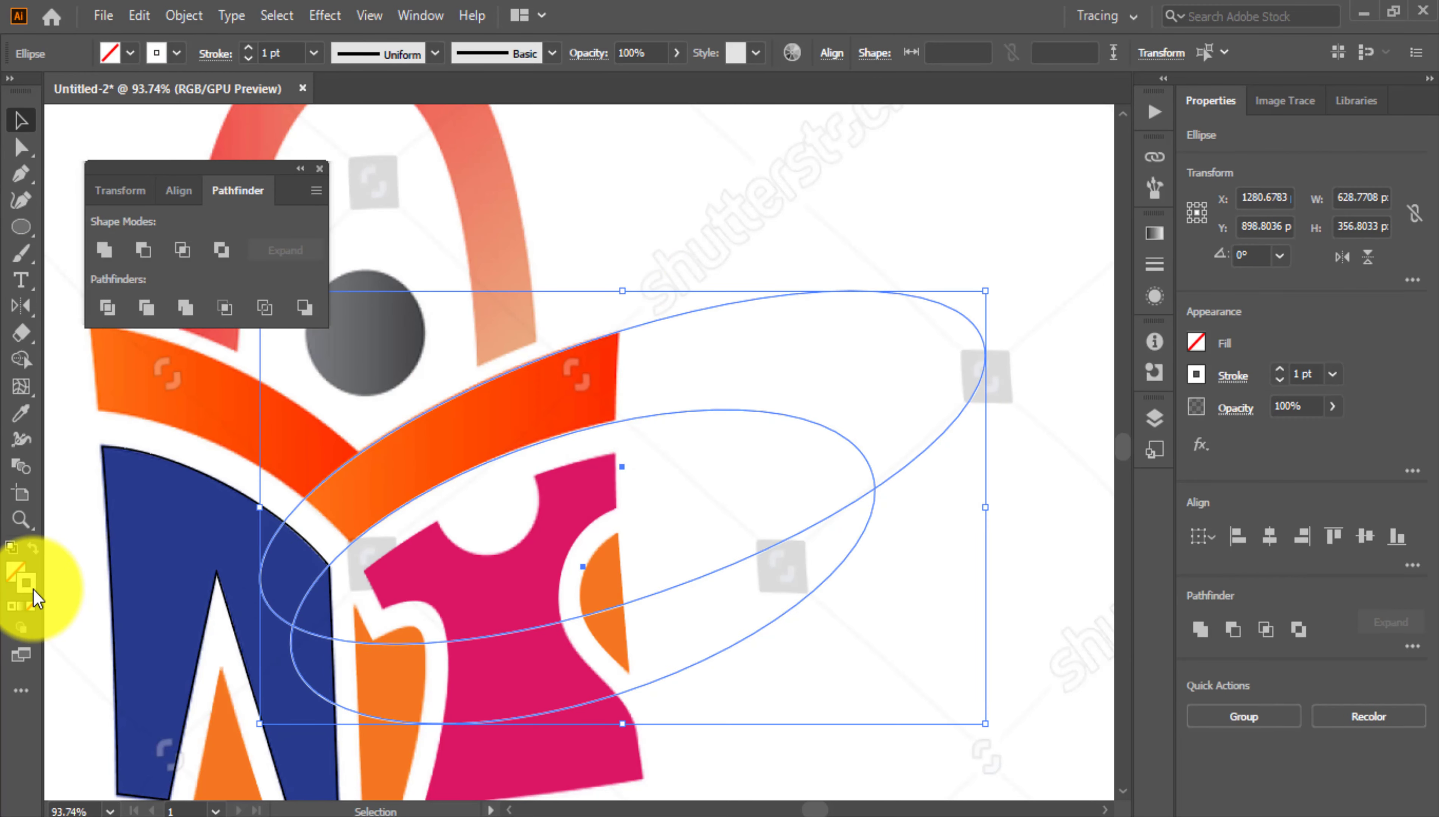
{"action": "double_click", "coordinate": [36, 597]}
{"action": "left_click", "coordinate": [122, 521]}
{"action": "left_click", "coordinate": [582, 251]}
{"action": "left_click", "coordinate": [683, 328]}
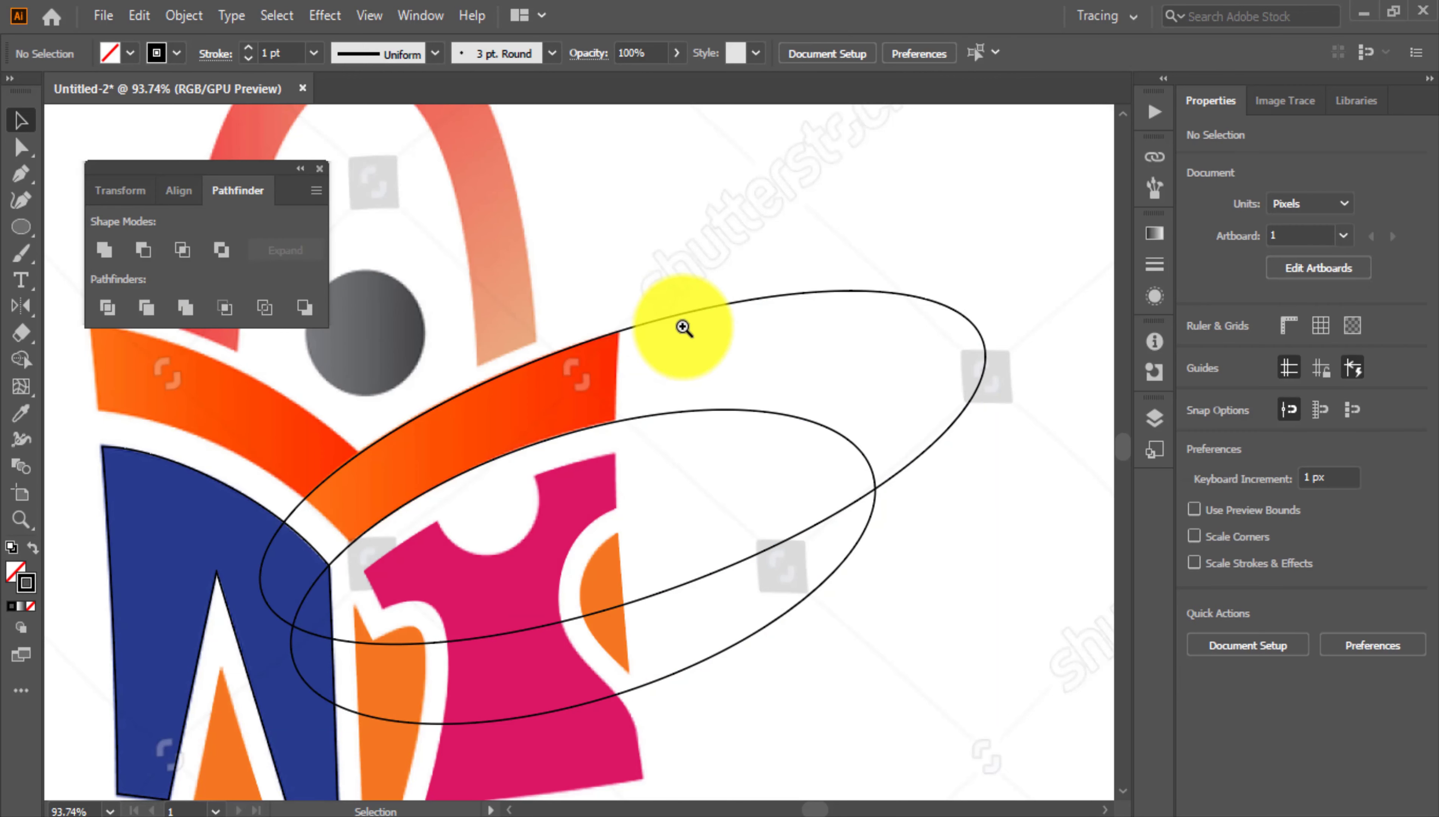
Draw a near-vertical line along the right orange band's outer end, crossing both ellipses
{"action": "scroll", "coordinate": [663, 377], "scroll_direction": "up", "scroll_amount": 1}
{"action": "left_click", "coordinate": [20, 173]}
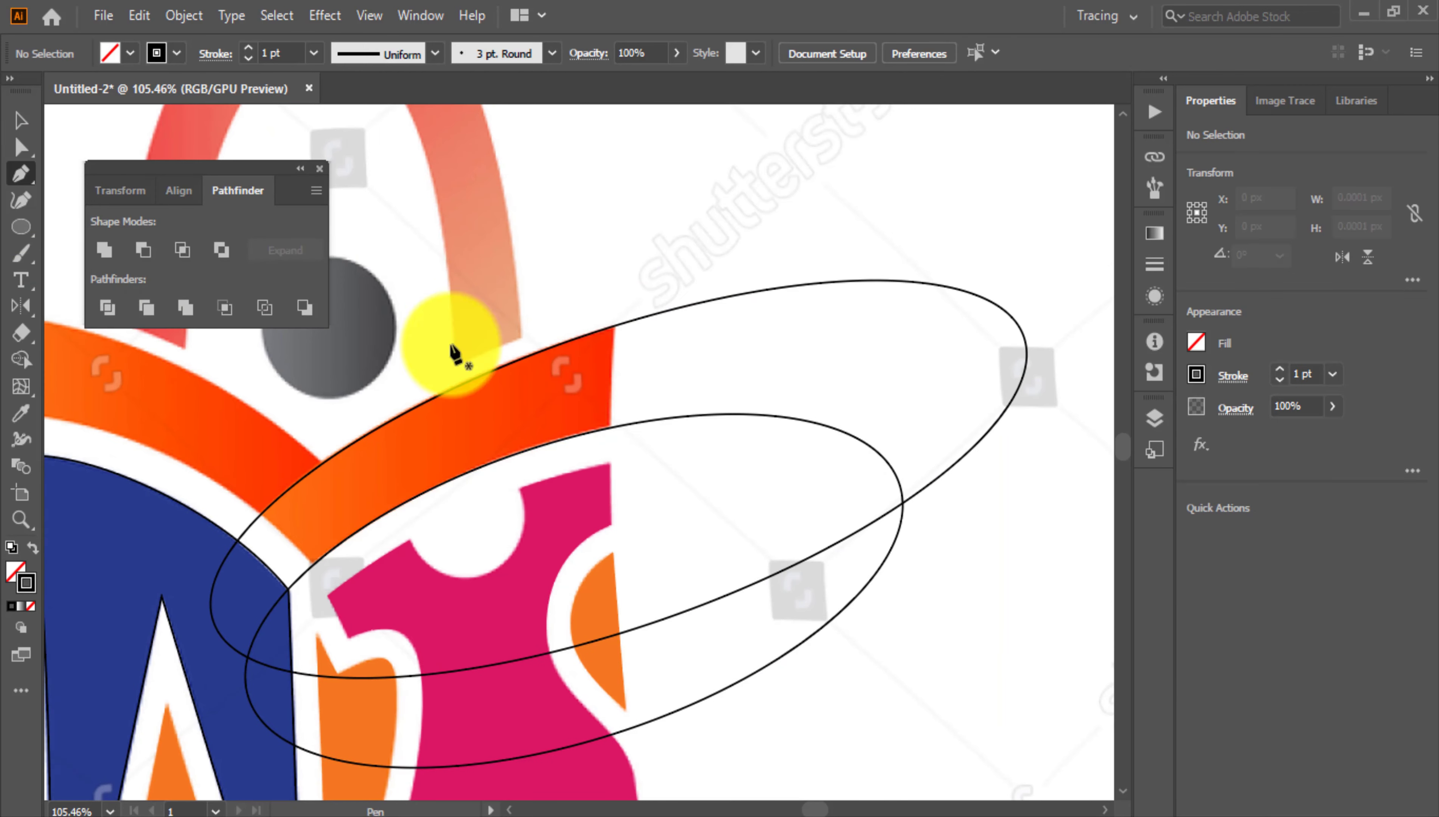
{"action": "scroll", "coordinate": [546, 369], "scroll_direction": "up", "scroll_amount": 3}
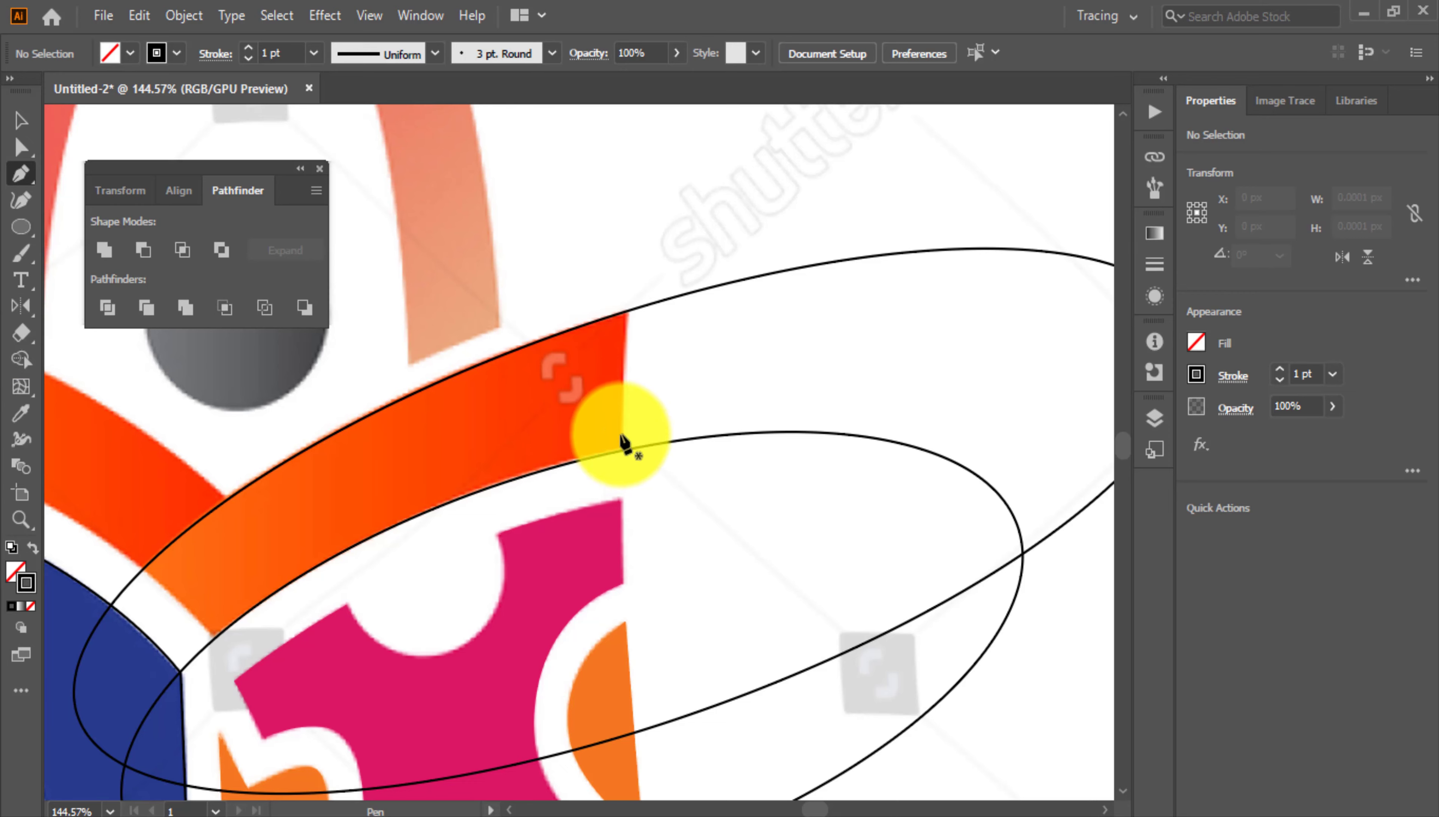
{"action": "left_click_drag", "start_coordinate": [622, 458], "coordinate": [635, 277]}
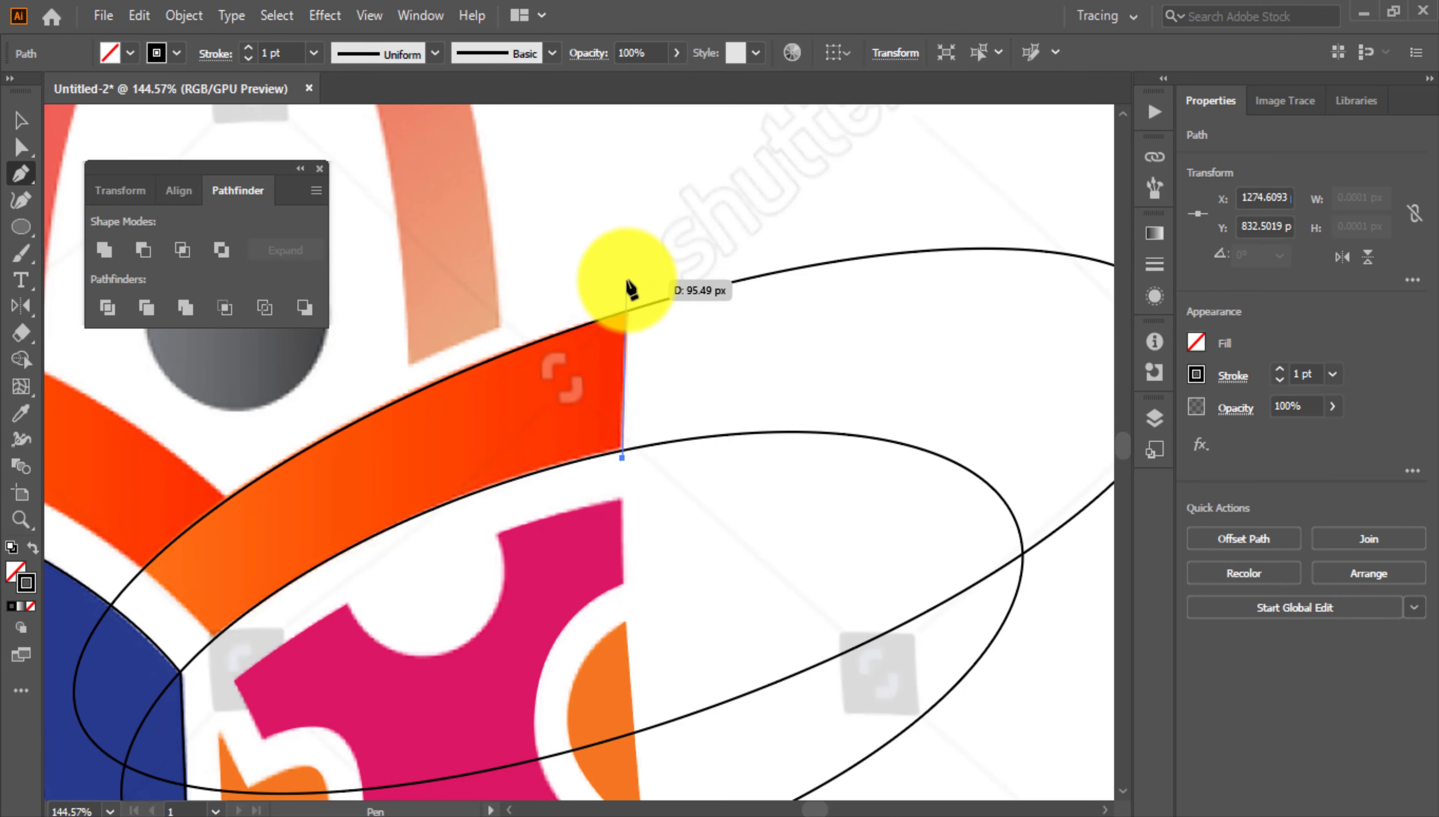
{"action": "left_click", "coordinate": [627, 281]}
{"action": "left_click", "coordinate": [632, 219], "text": "ctrl"}
Draw a slanted closing path across the right orange band's inner end, where it meets the left band, crossing both ellipses
{"action": "left_click_drag", "start_coordinate": [544, 358], "coordinate": [685, 243]}
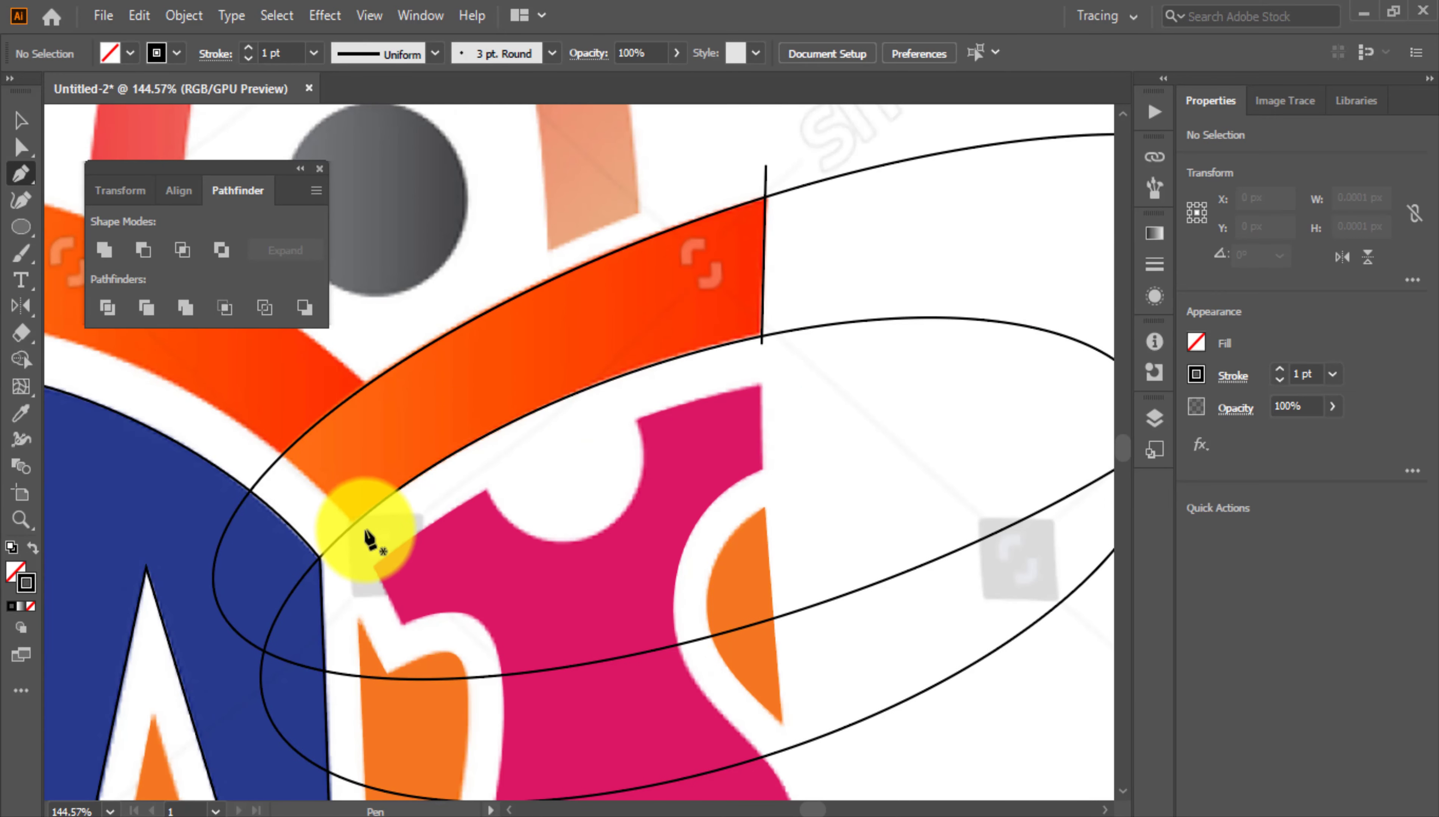
{"action": "left_click", "coordinate": [366, 531]}
{"action": "scroll", "coordinate": [263, 482], "scroll_direction": "down", "scroll_amount": 5}
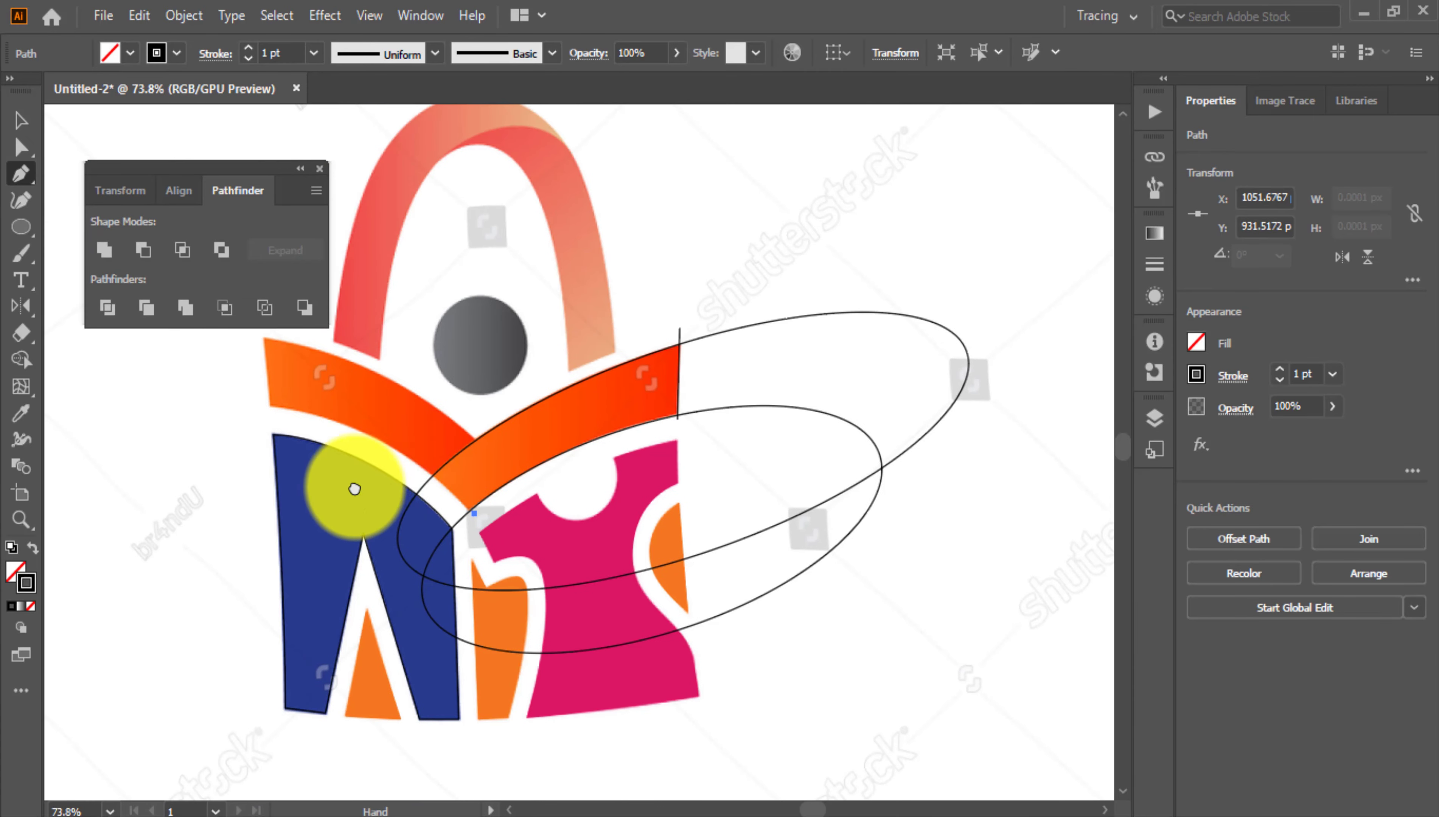
{"action": "scroll", "coordinate": [417, 487], "scroll_direction": "up", "scroll_amount": 5}
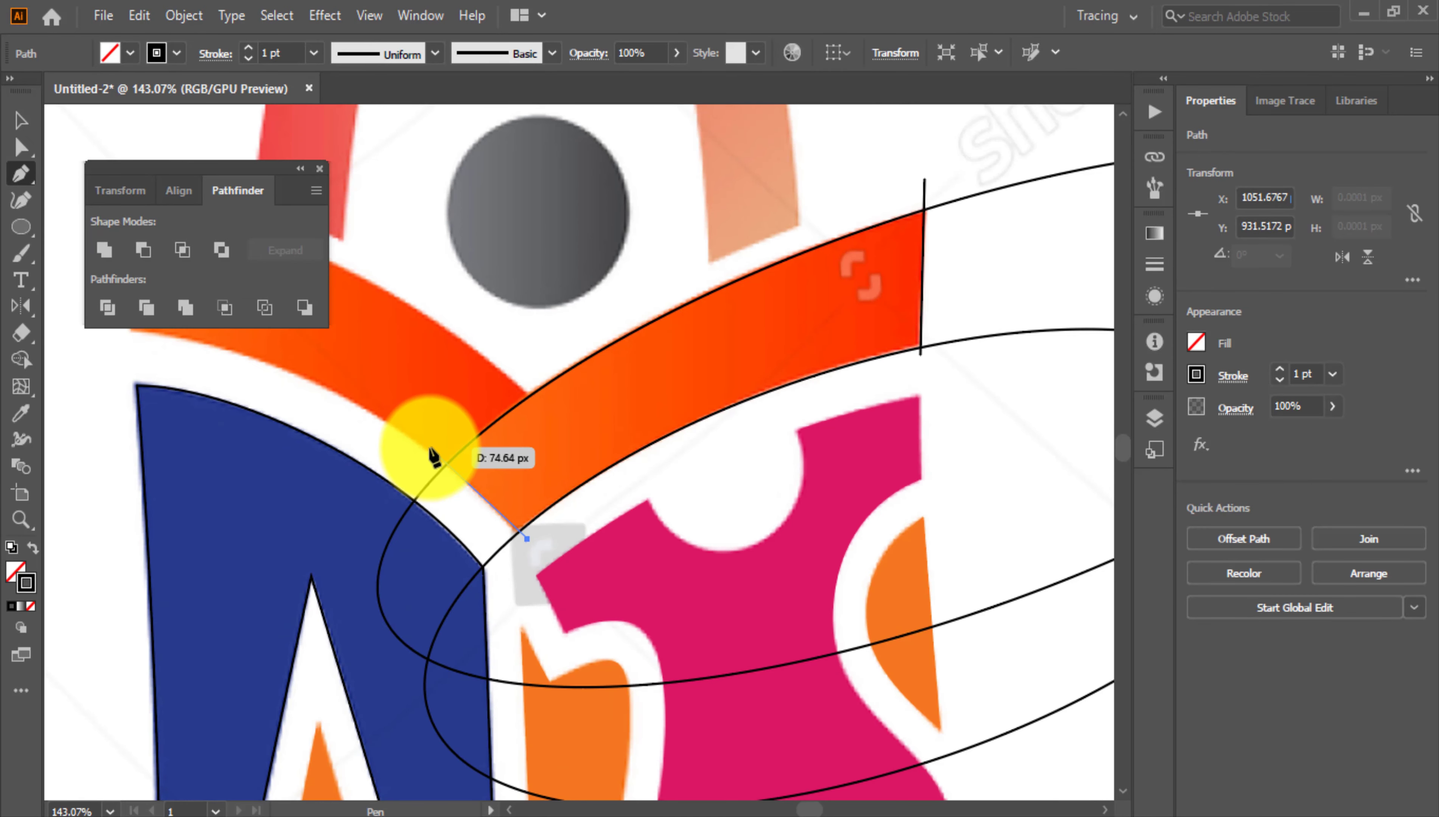
{"action": "scroll", "coordinate": [552, 492], "scroll_direction": "up", "scroll_amount": 3}
{"action": "scroll", "coordinate": [235, 431], "scroll_direction": "down", "scroll_amount": 5}
{"action": "scroll", "coordinate": [460, 413], "scroll_direction": "up", "scroll_amount": 5}
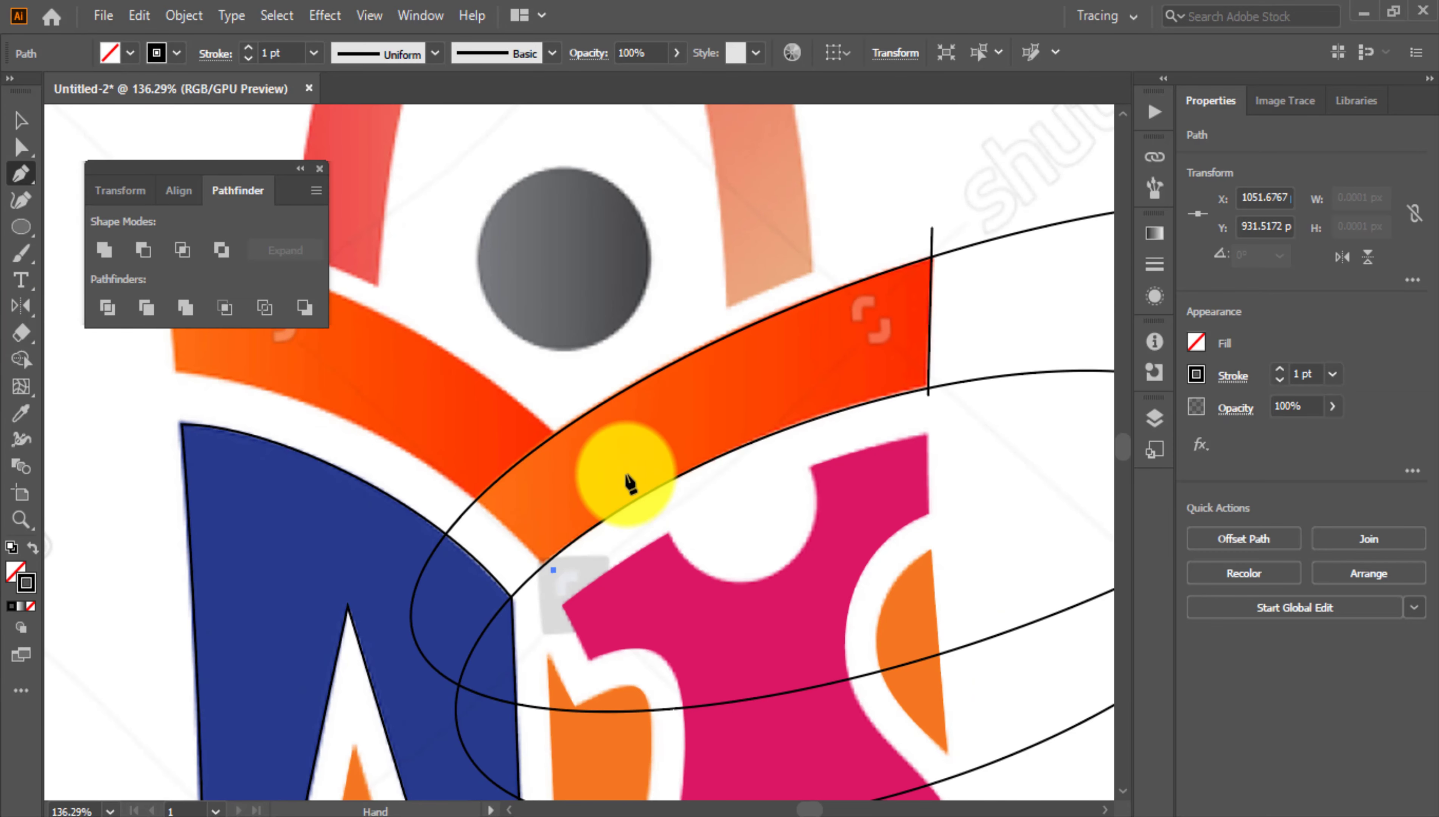
{"action": "left_click", "coordinate": [466, 488]}
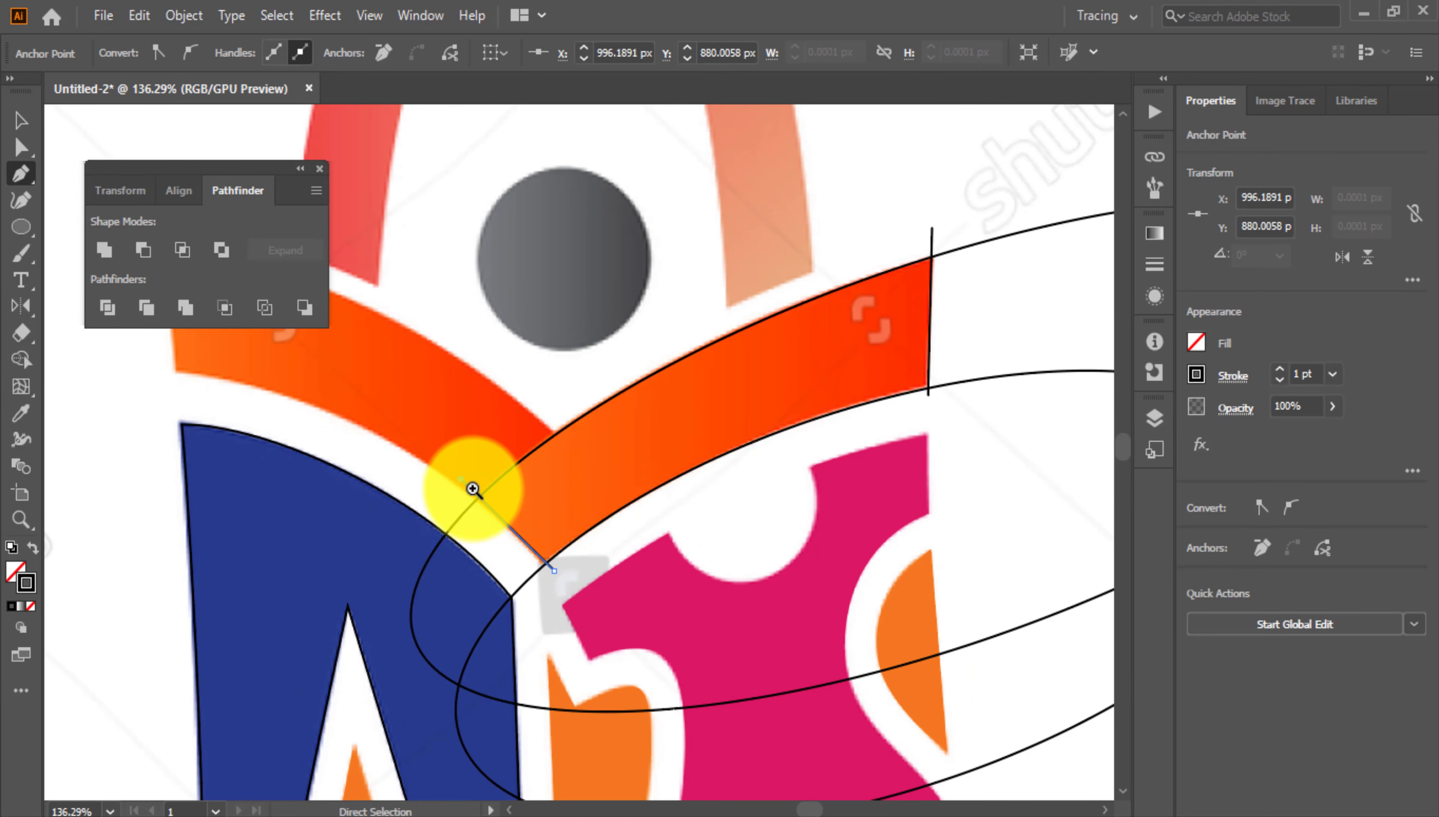
{"action": "scroll", "coordinate": [491, 489], "scroll_direction": "up", "scroll_amount": 5}
{"action": "left_click_drag", "start_coordinate": [410, 474], "coordinate": [308, 446]}
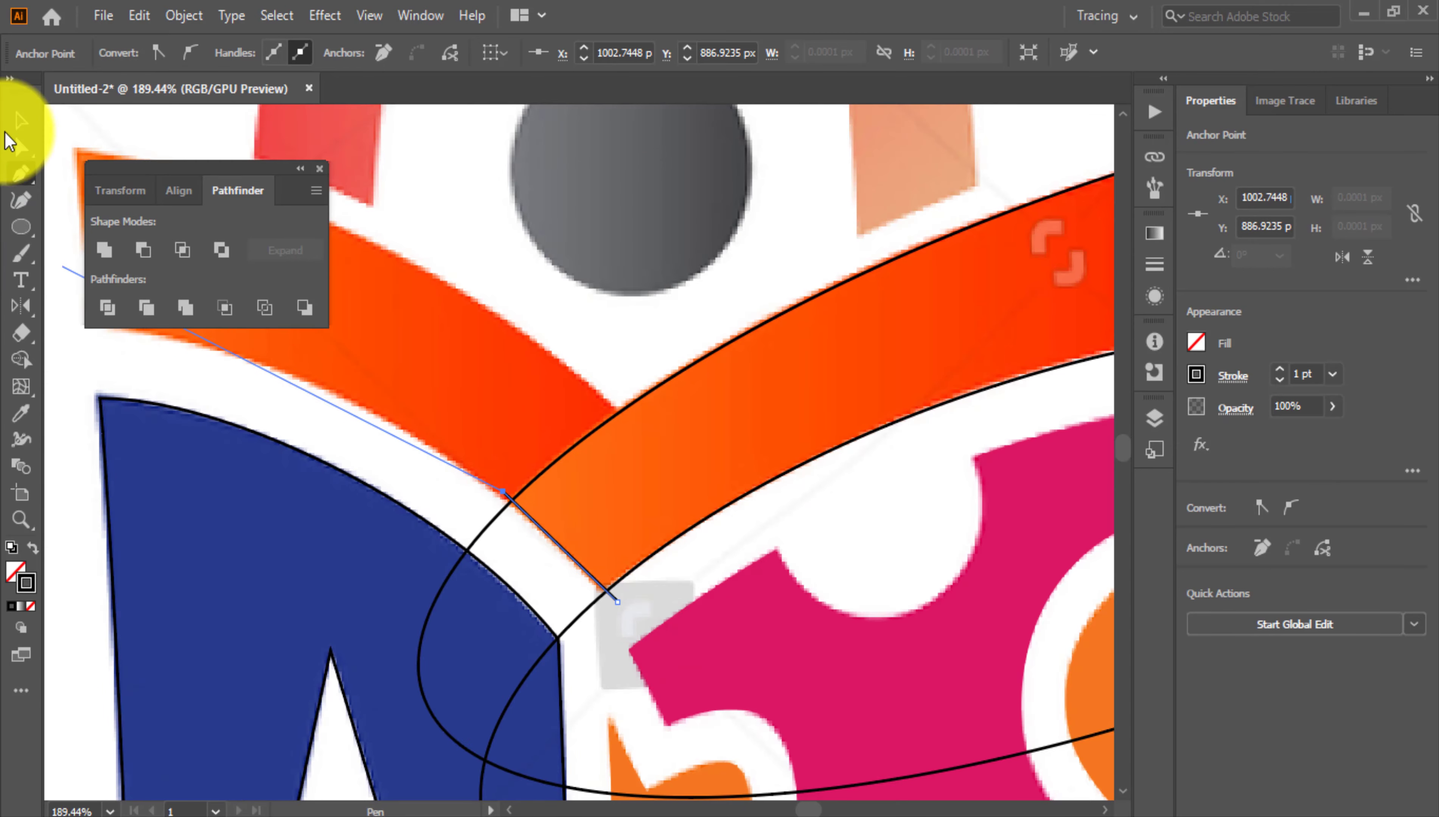
Trim the two ellipses and two end lines with Shape Builder, keeping only the right orange band's outline
{"action": "left_click", "coordinate": [21, 120]}
{"action": "left_click_drag", "start_coordinate": [652, 386], "coordinate": [584, 392]}
{"action": "left_click", "coordinate": [568, 330]}
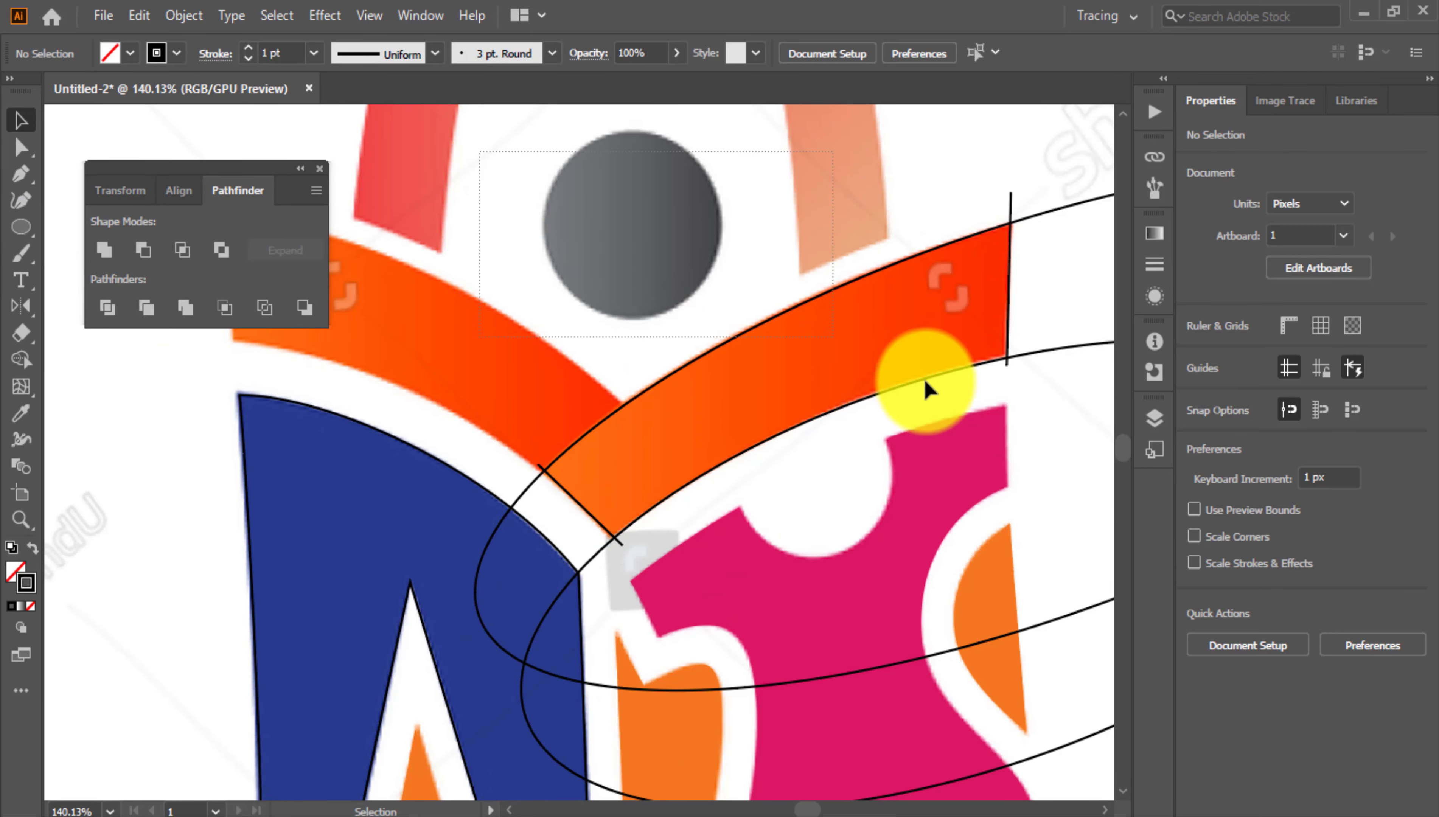
{"action": "left_click_drag", "start_coordinate": [1115, 398], "coordinate": [996, 388]}
{"action": "left_click_drag", "start_coordinate": [652, 419], "coordinate": [887, 374]}
{"action": "left_click", "coordinate": [437, 483], "text": "shift"}
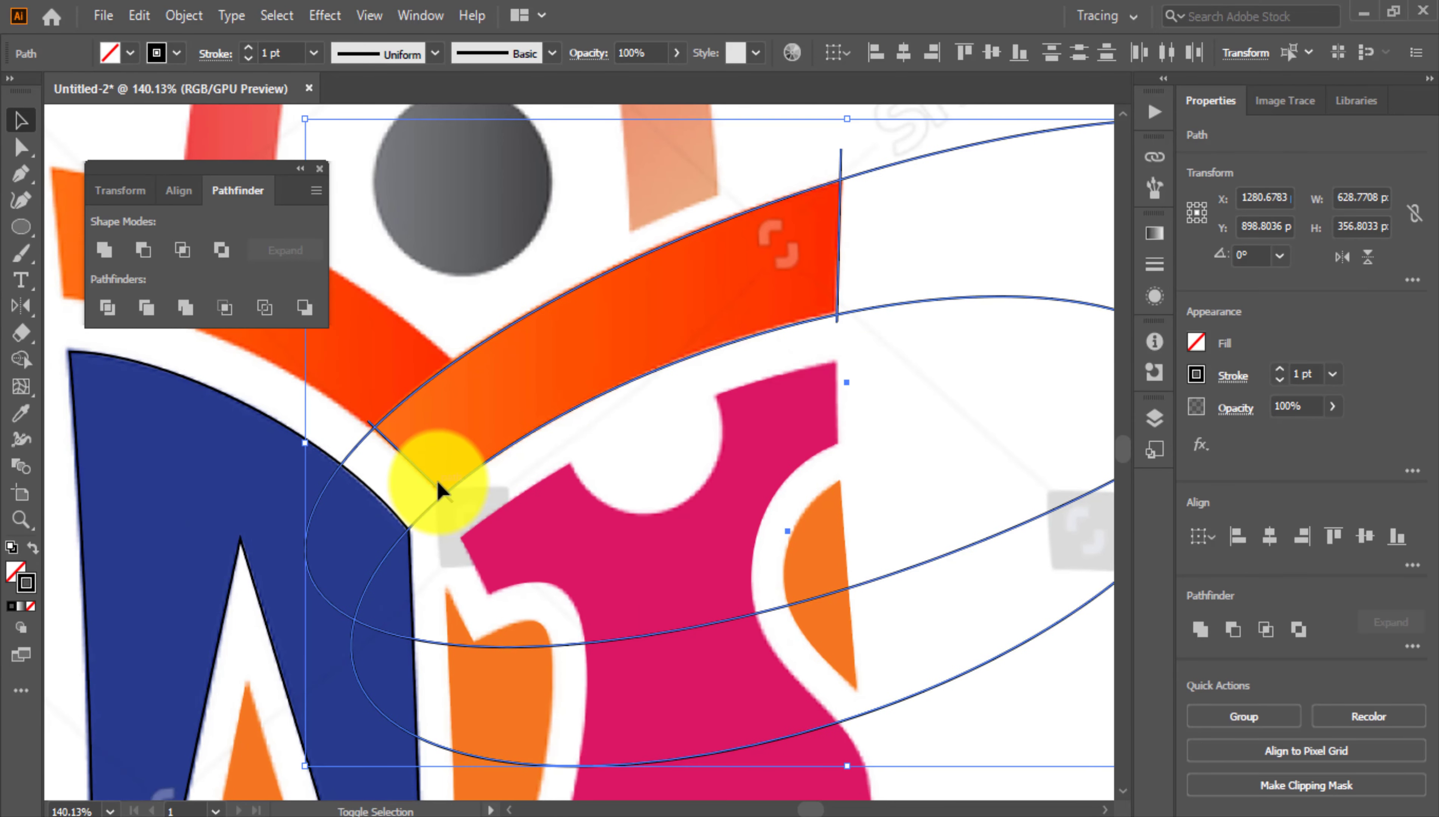
{"action": "scroll", "coordinate": [542, 496], "scroll_direction": "down", "scroll_amount": 1}
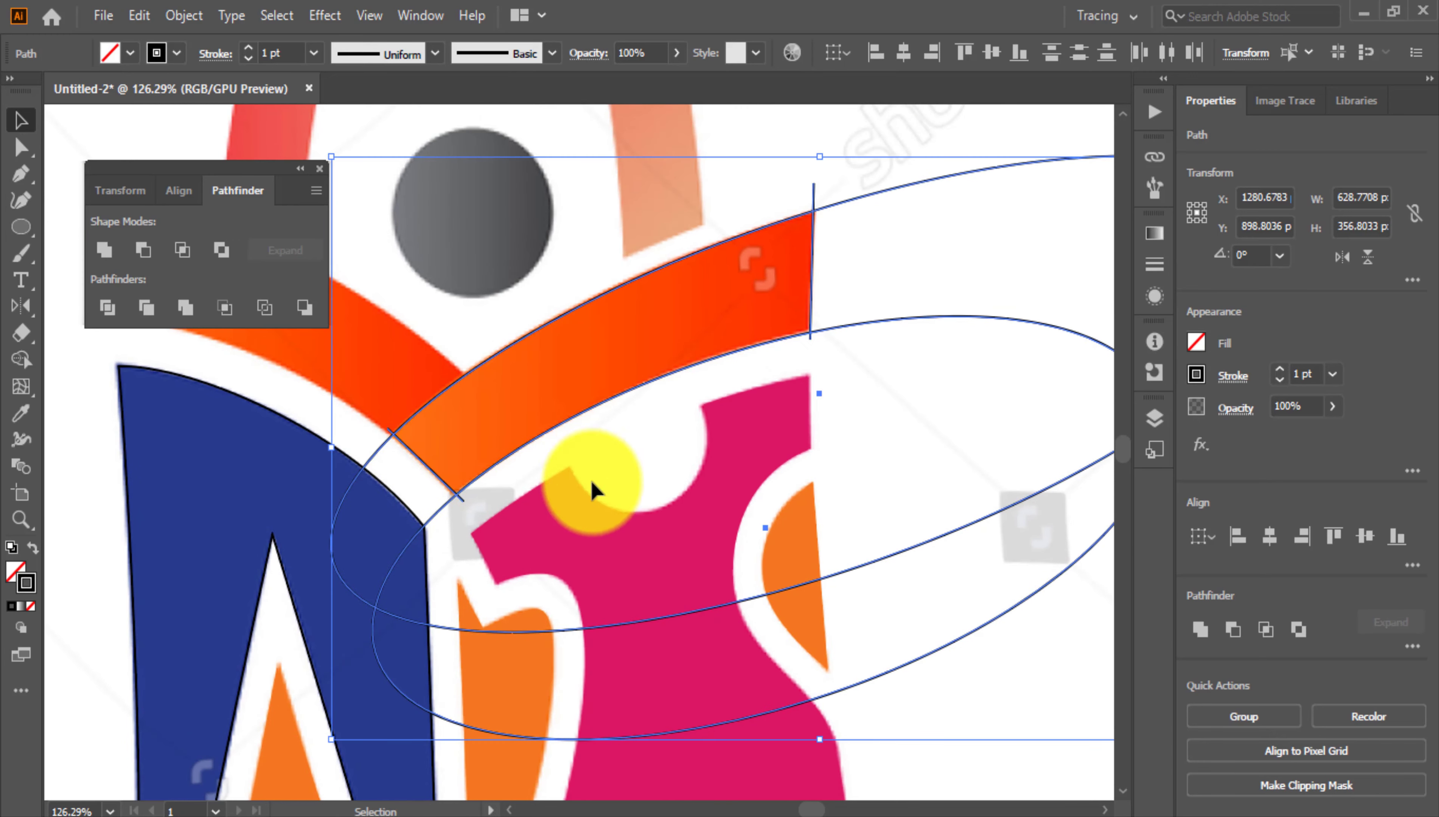
{"action": "left_click", "coordinate": [23, 360]}
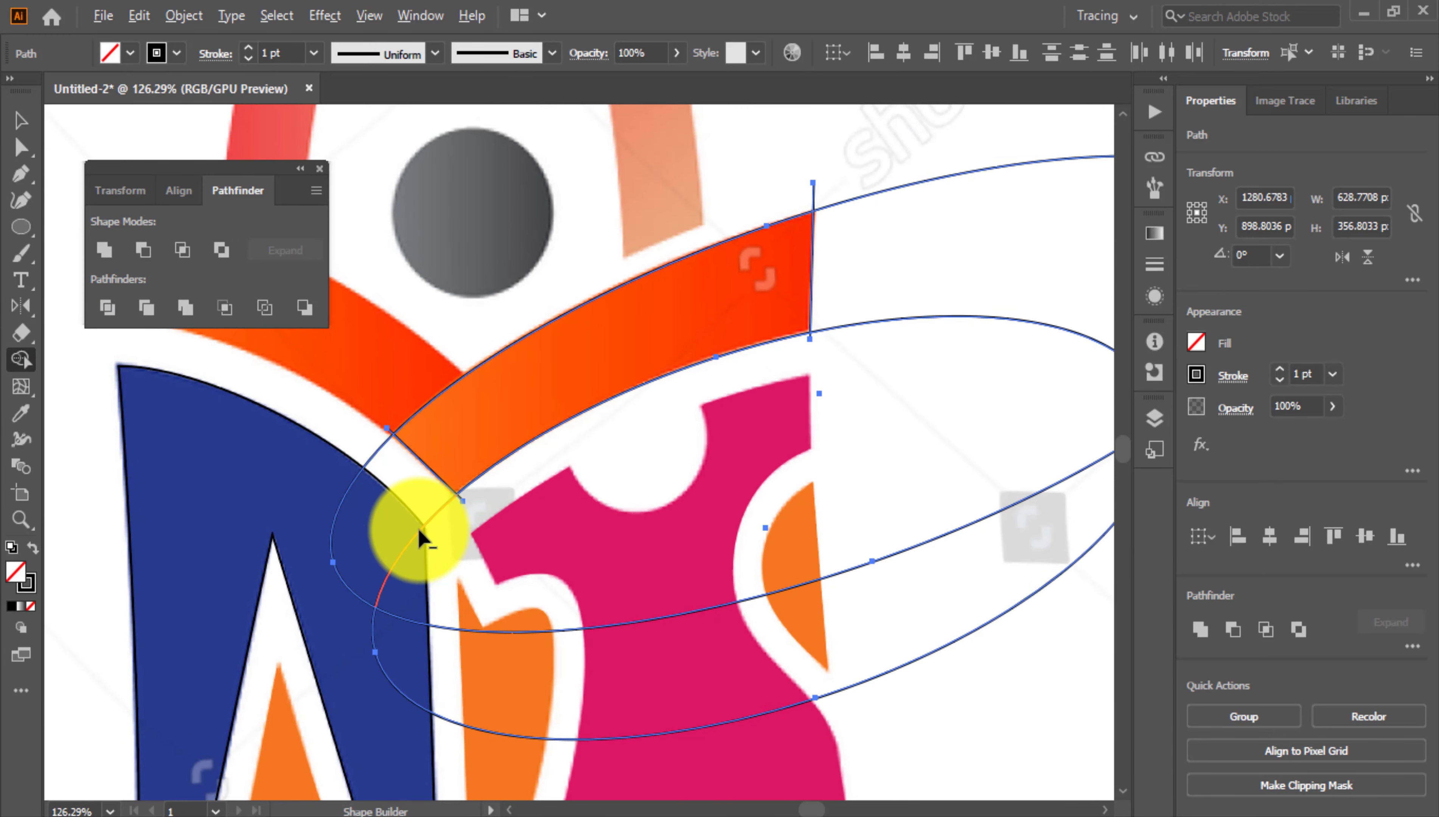
{"action": "mouse_move", "coordinate": [325, 470]}
{"action": "left_mouse_down"}
{"action": "mouse_move", "coordinate": [427, 550]}
{"action": "mouse_move", "coordinate": [875, 711]}
{"action": "left_mouse_up"}
{"action": "scroll", "coordinate": [931, 128], "scroll_direction": "up", "scroll_amount": 1}
{"action": "left_click", "coordinate": [931, 128], "text": "alt"}
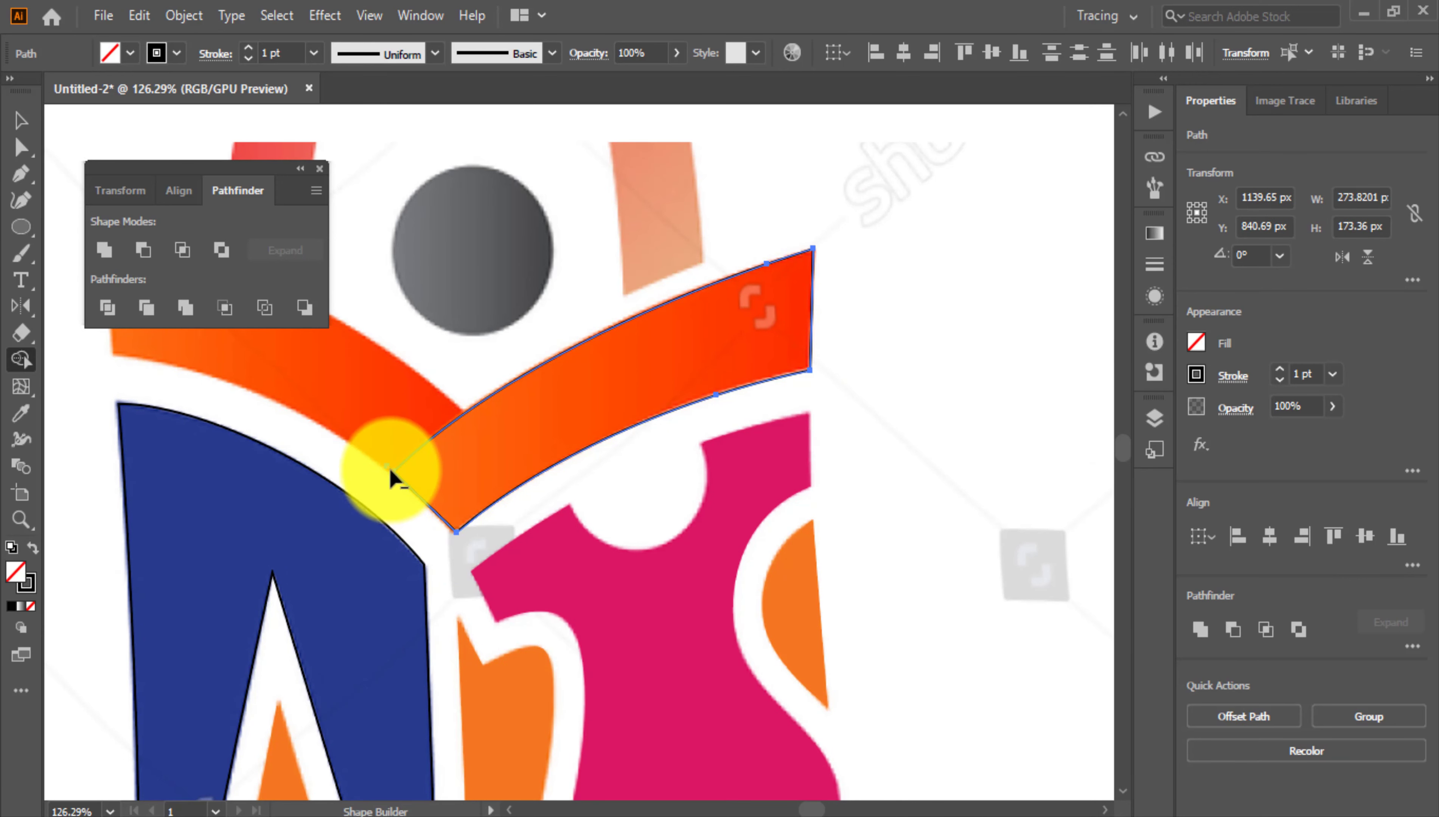
{"action": "scroll", "coordinate": [365, 485], "scroll_direction": "up", "scroll_amount": 1}
Delete the leftover line segments at both ends of the traced right band
{"action": "left_click", "coordinate": [19, 129]}
{"action": "left_click", "coordinate": [903, 337]}
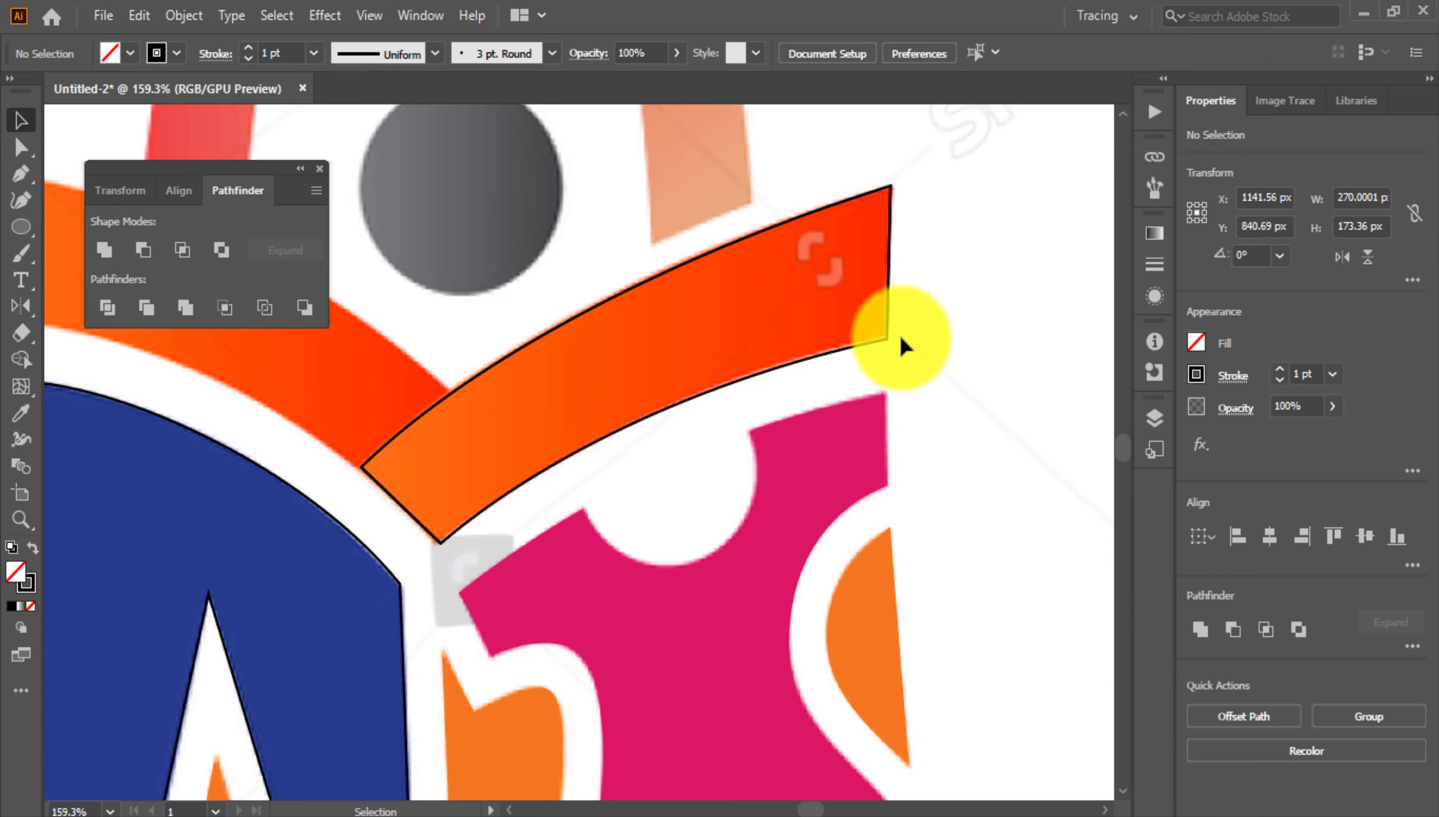
{"action": "left_click_drag", "start_coordinate": [893, 338], "coordinate": [981, 418]}
{"action": "key", "text": "Delete"}
{"action": "left_click_drag", "start_coordinate": [889, 276], "coordinate": [1029, 340]}
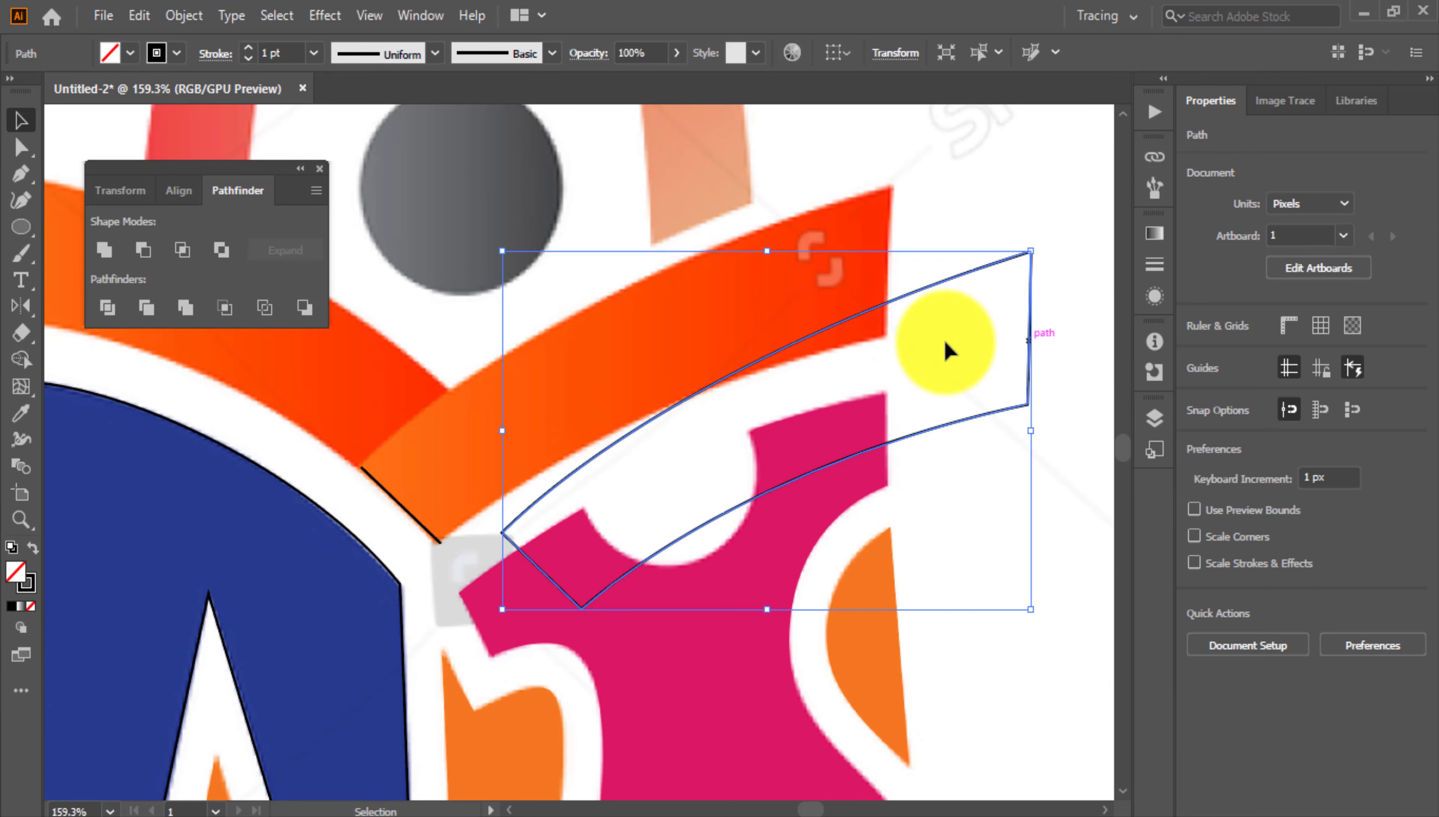
{"action": "key", "text": "ctrl+z"}
{"action": "left_click", "coordinate": [968, 533]}
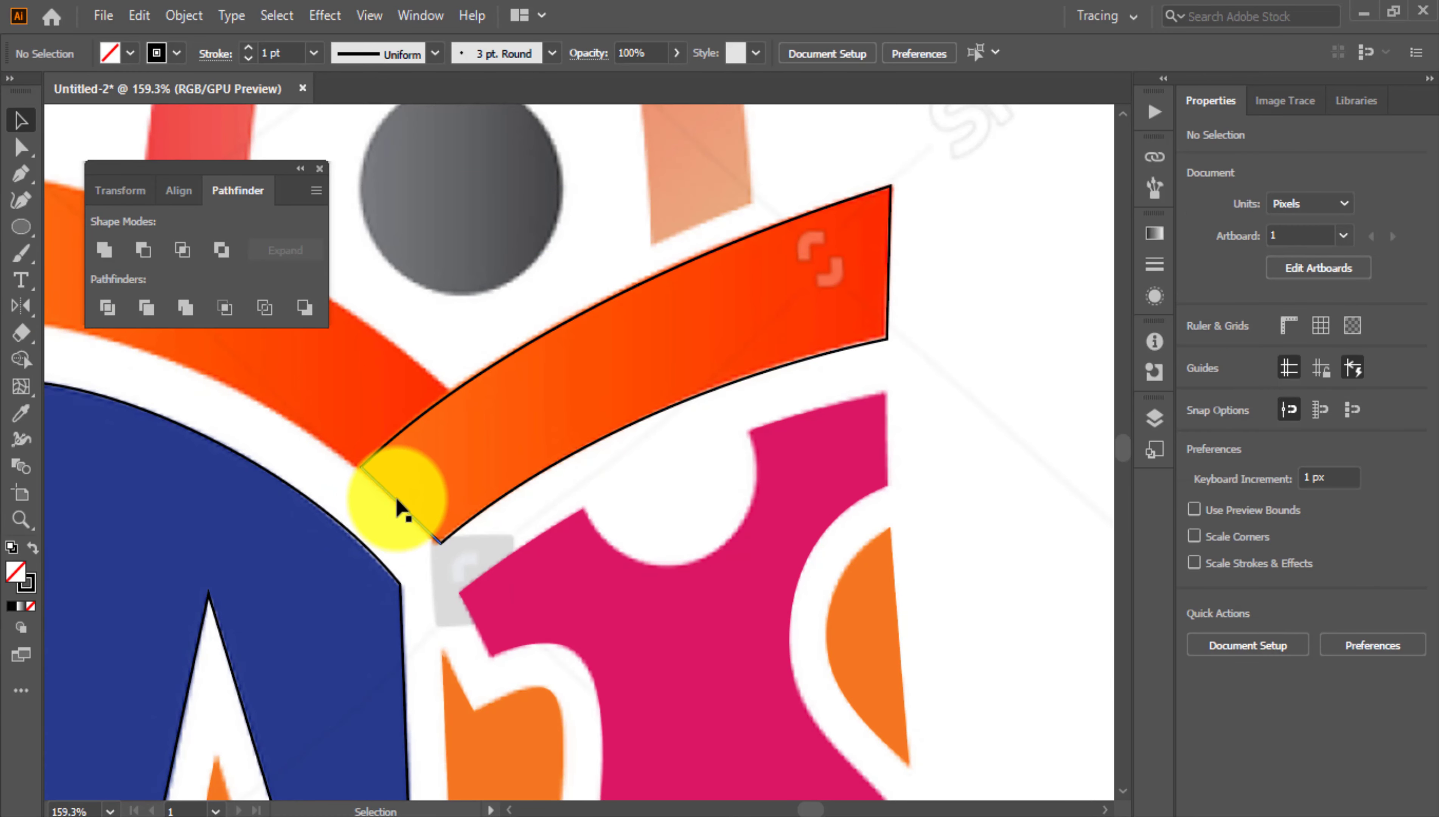
{"action": "left_click_drag", "start_coordinate": [397, 500], "coordinate": [408, 525]}
{"action": "key", "text": "Delete"}
Fill the traced right band with the white-to-black linear gradient
{"action": "left_click", "coordinate": [840, 348]}
{"action": "left_click_drag", "start_coordinate": [878, 379], "coordinate": [735, 405]}
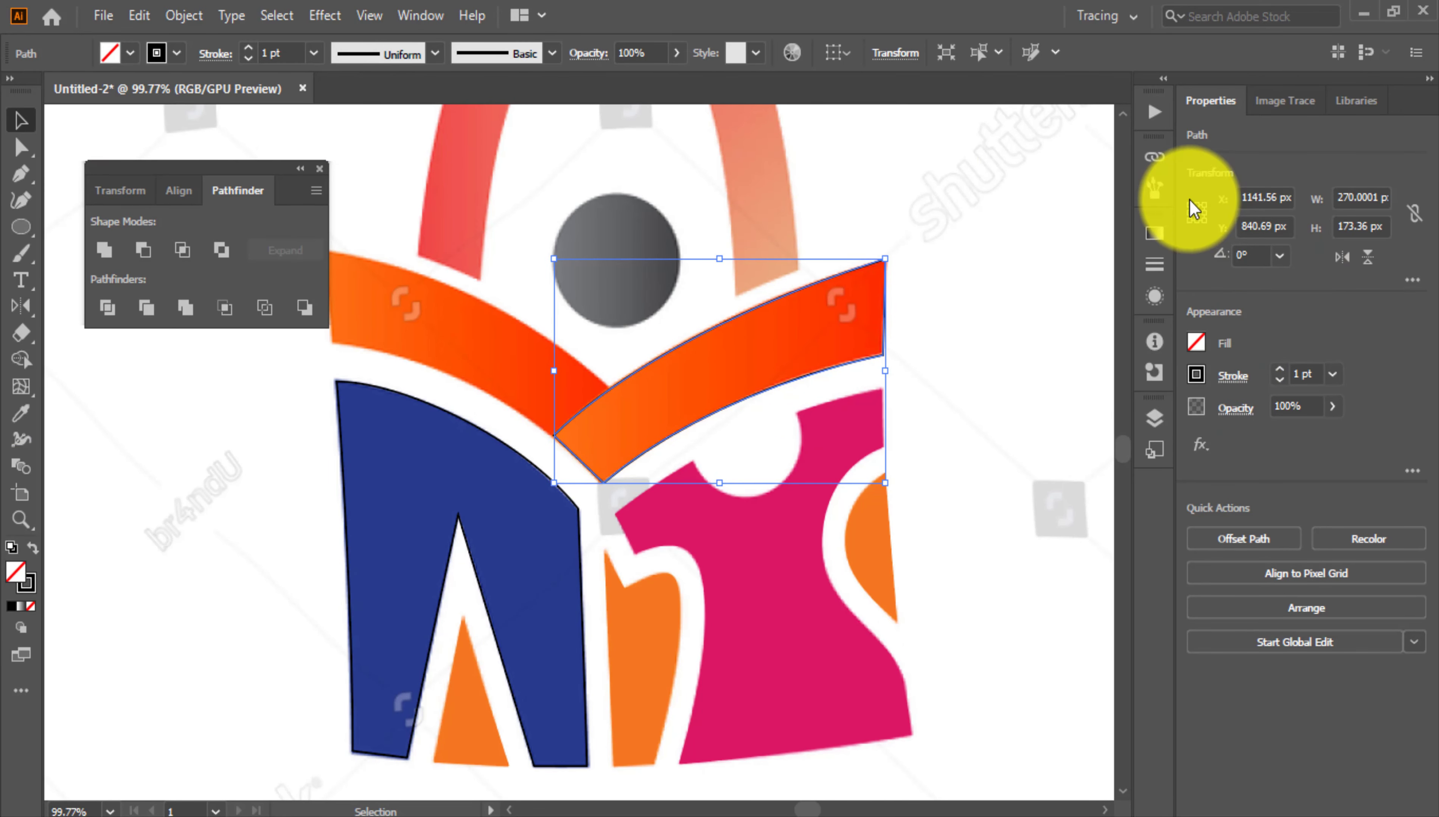
{"action": "left_click", "coordinate": [1153, 233]}
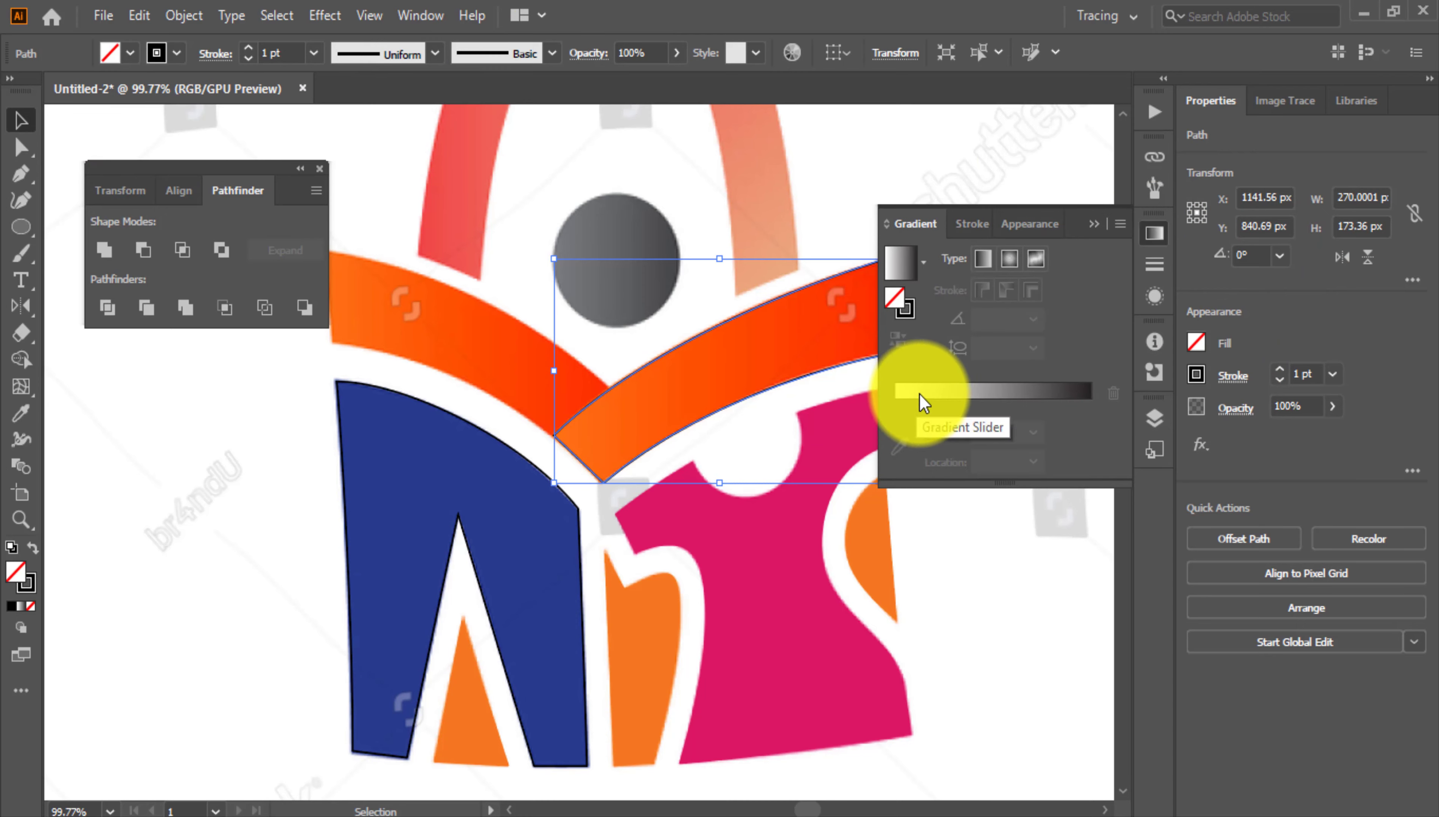
{"action": "left_click", "coordinate": [1060, 394]}
Remove the right band's black stroke and swap its fill and stroke so the gradient sits on the outline
{"action": "left_click", "coordinate": [26, 584]}
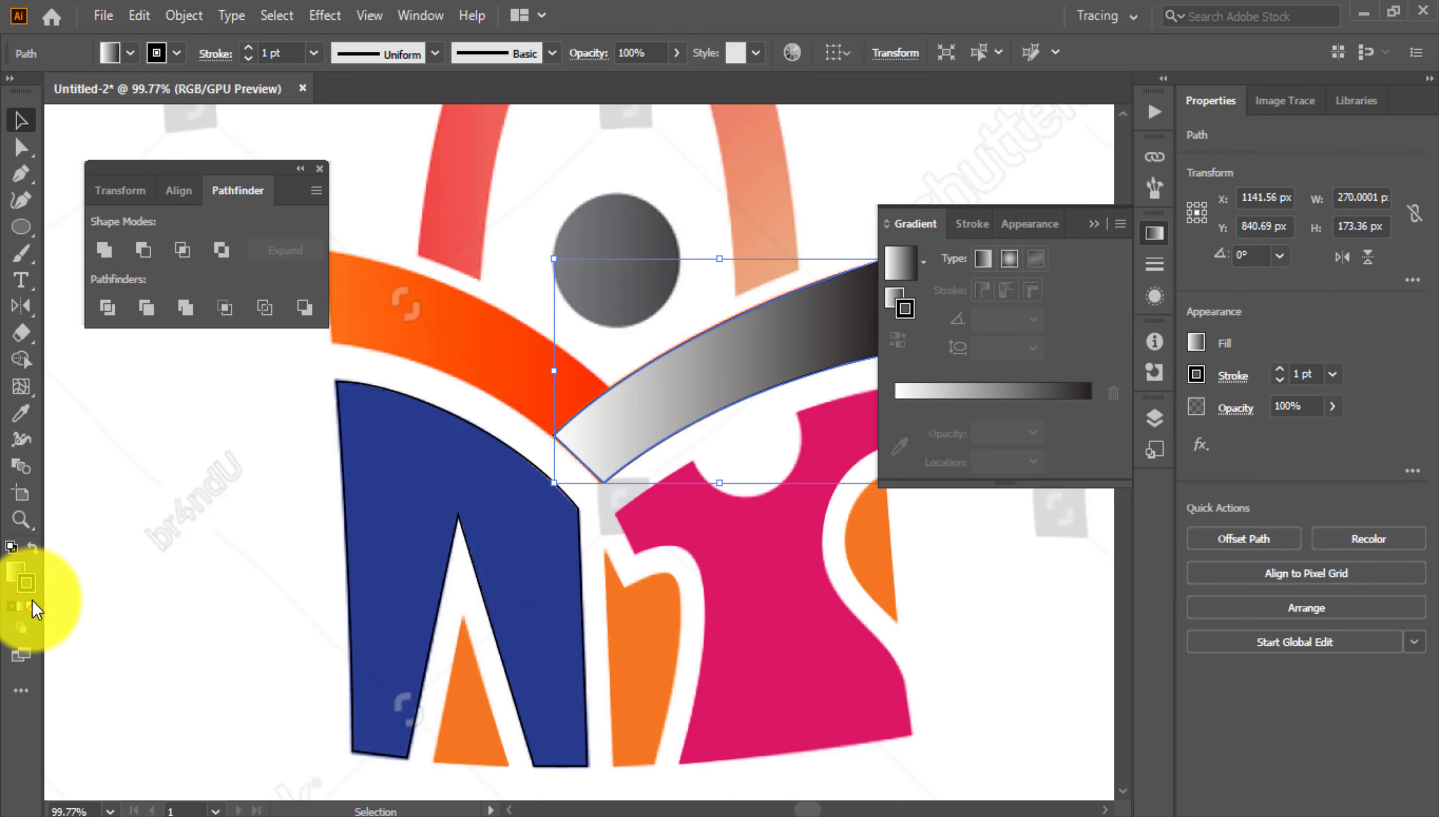
{"action": "left_click", "coordinate": [33, 550]}
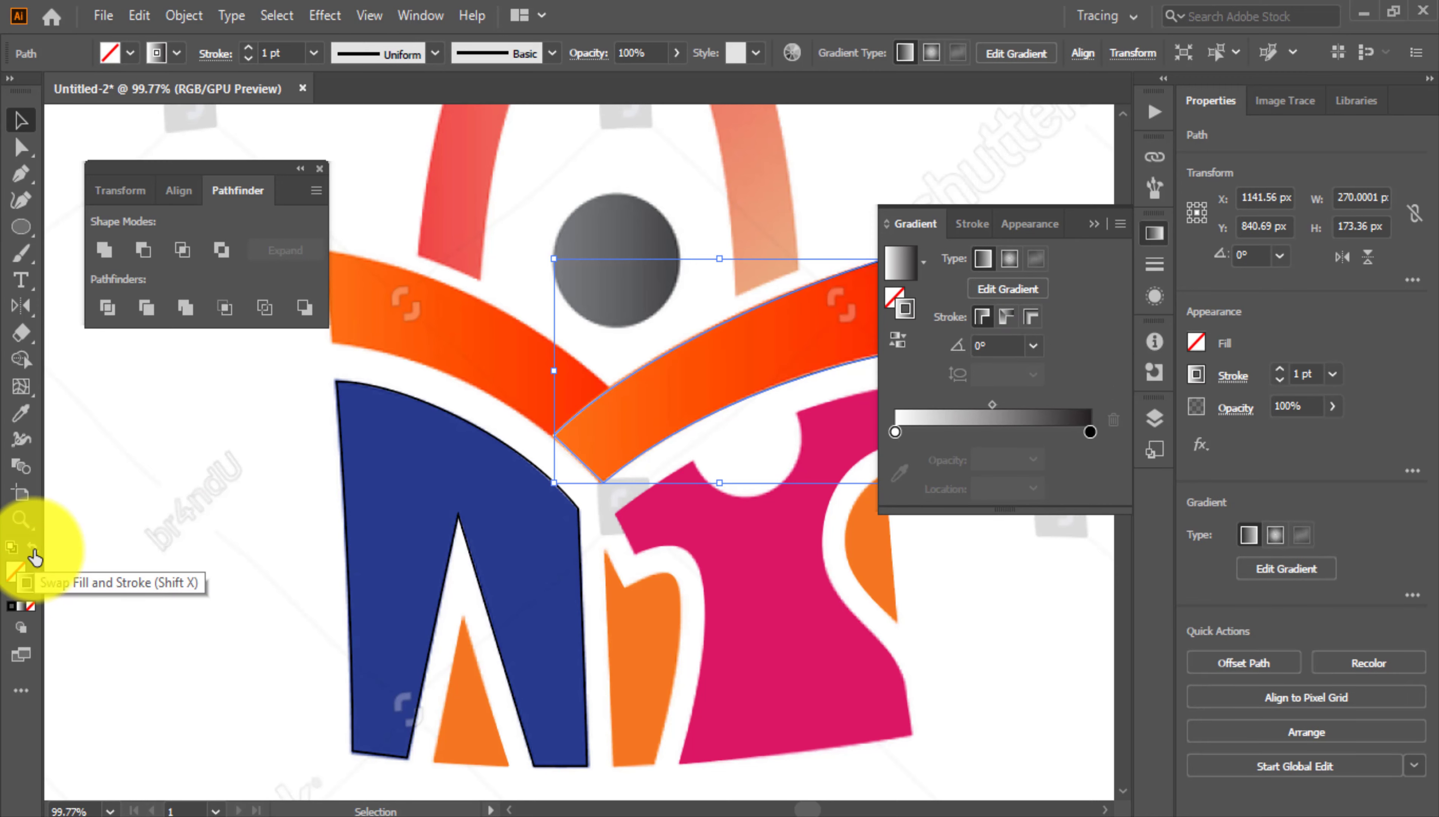
{"action": "left_click", "coordinate": [34, 552]}
{"action": "left_click", "coordinate": [34, 550]}
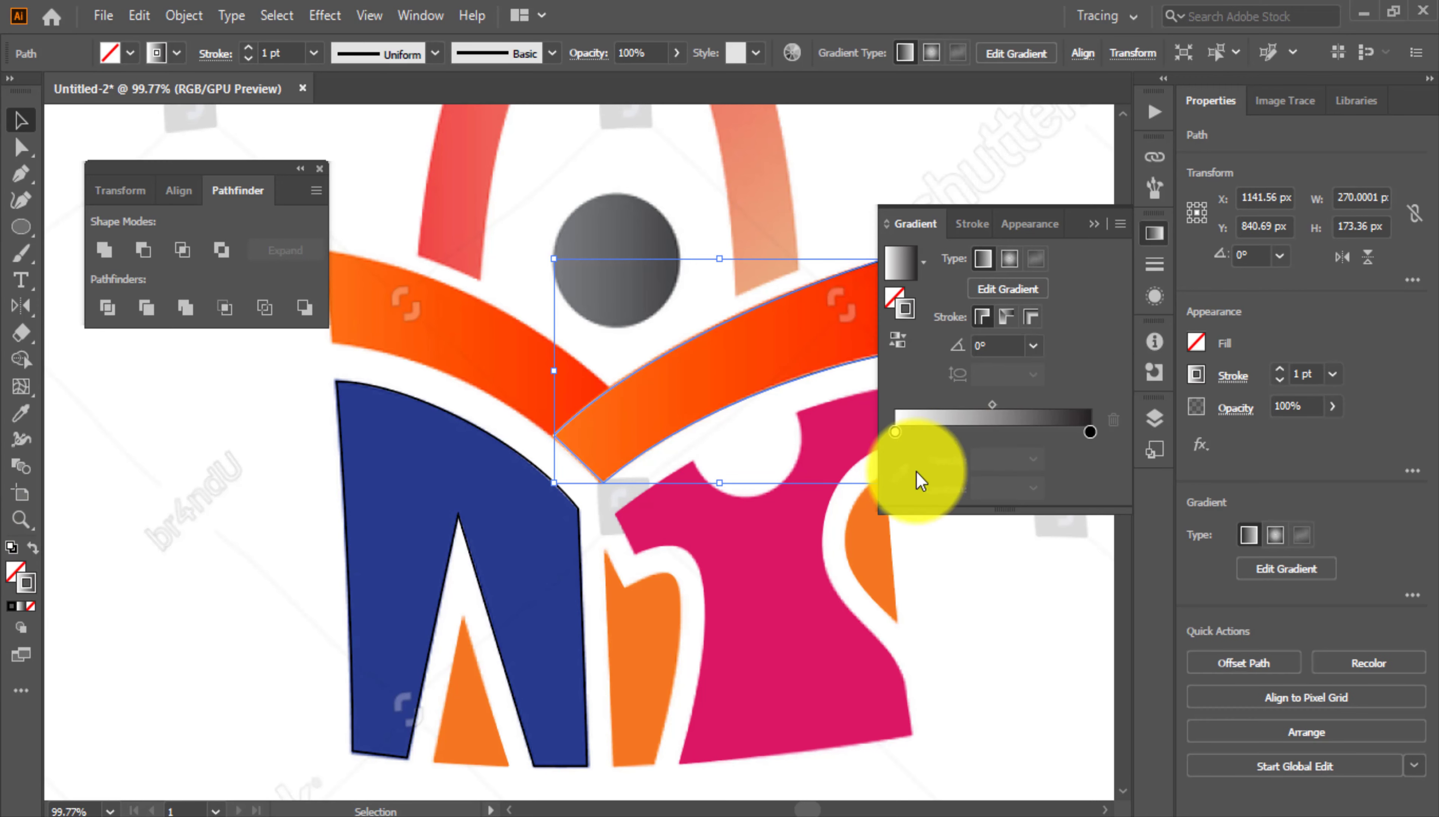
Fill the right band with orange sampled from the reference and make that orange the gradient's starting stop at 0%
{"action": "left_click", "coordinate": [660, 394]}
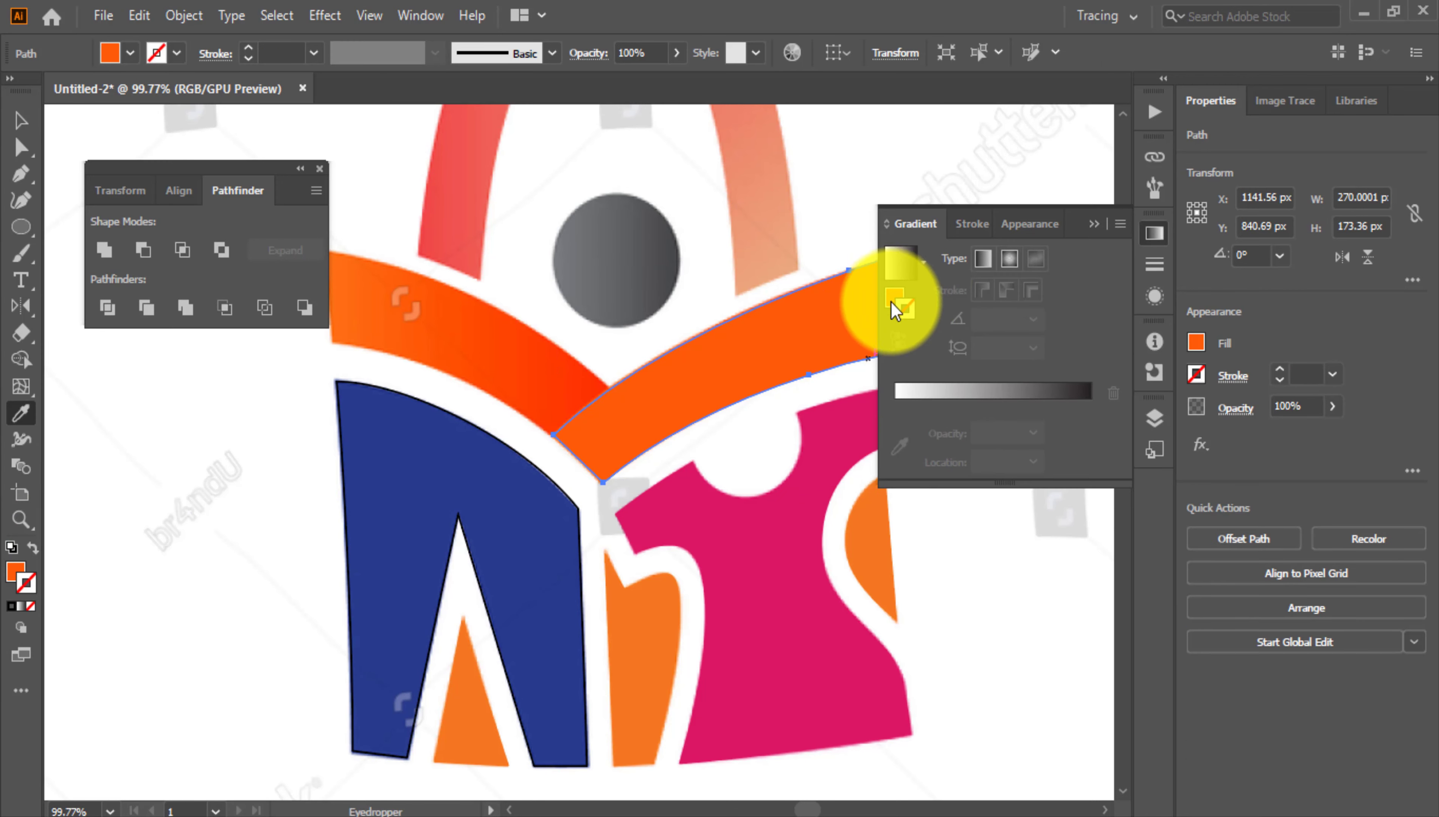
{"action": "left_click", "coordinate": [900, 393]}
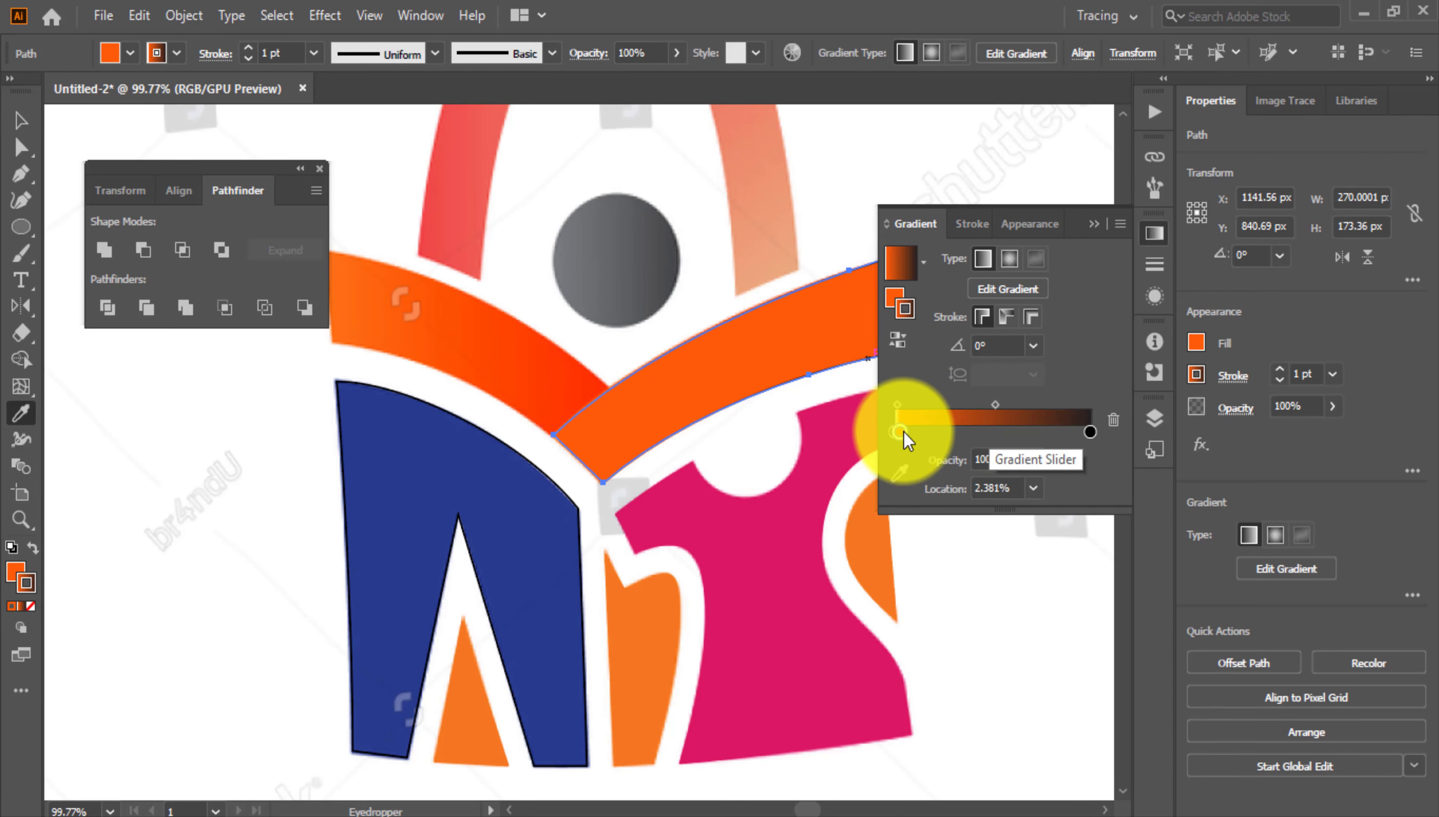
{"action": "left_click_drag", "start_coordinate": [901, 433], "coordinate": [923, 432]}
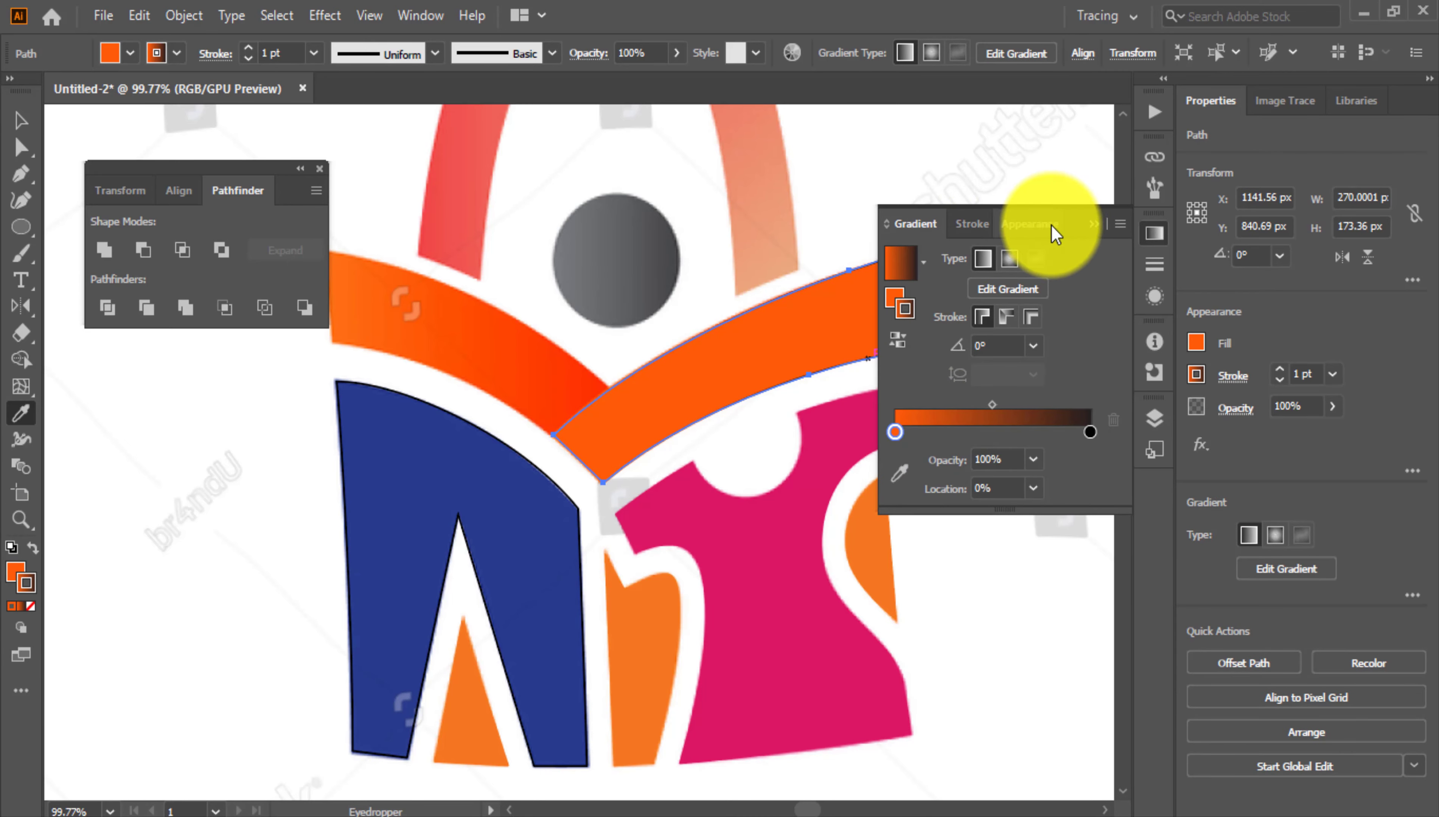
{"action": "left_click_drag", "start_coordinate": [551, 294], "coordinate": [303, 333]}
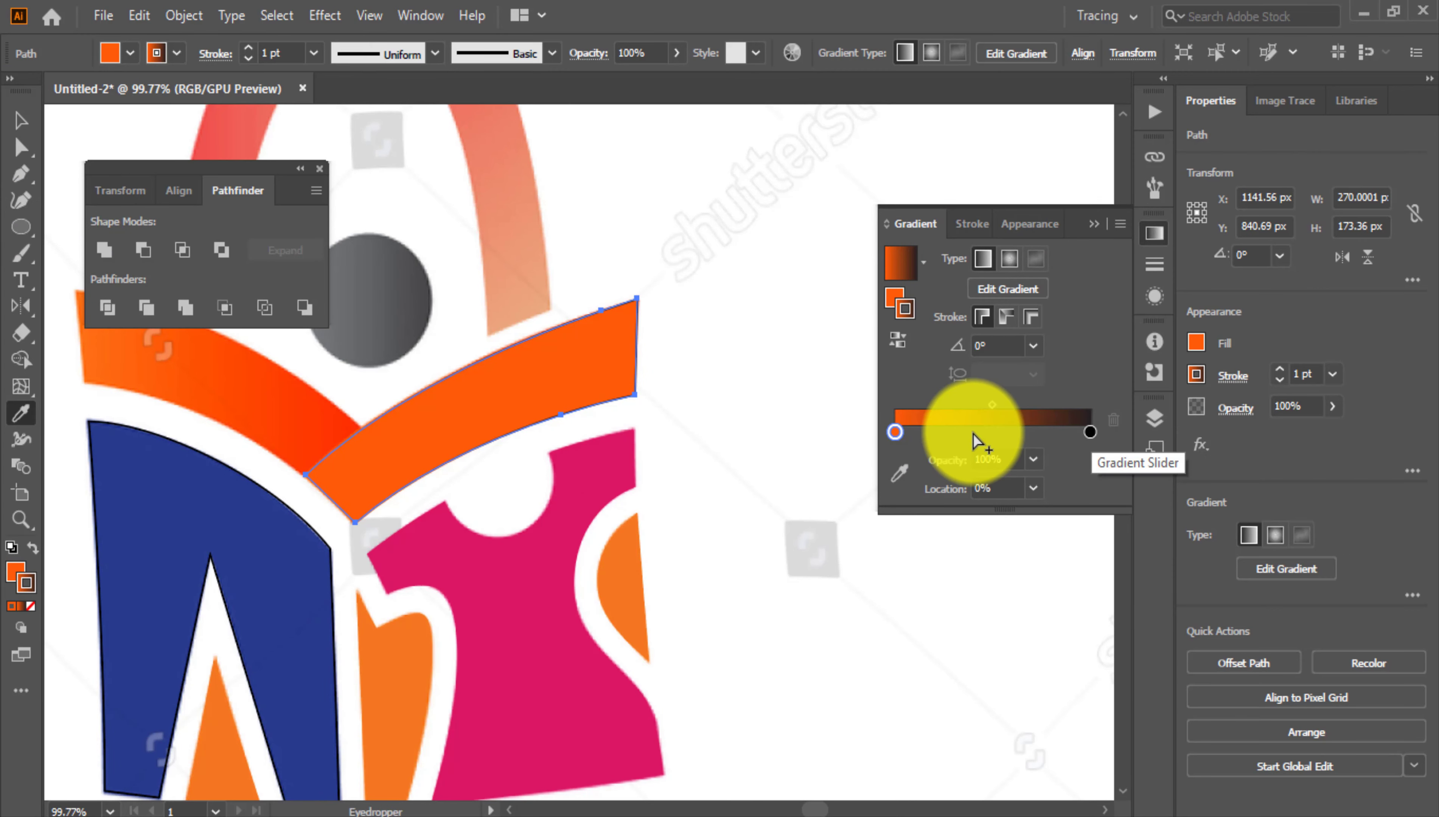
Remove the right band's flat orange fill and transfer the orange-to-black gradient from its stroke to its fill
{"action": "left_click", "coordinate": [31, 605]}
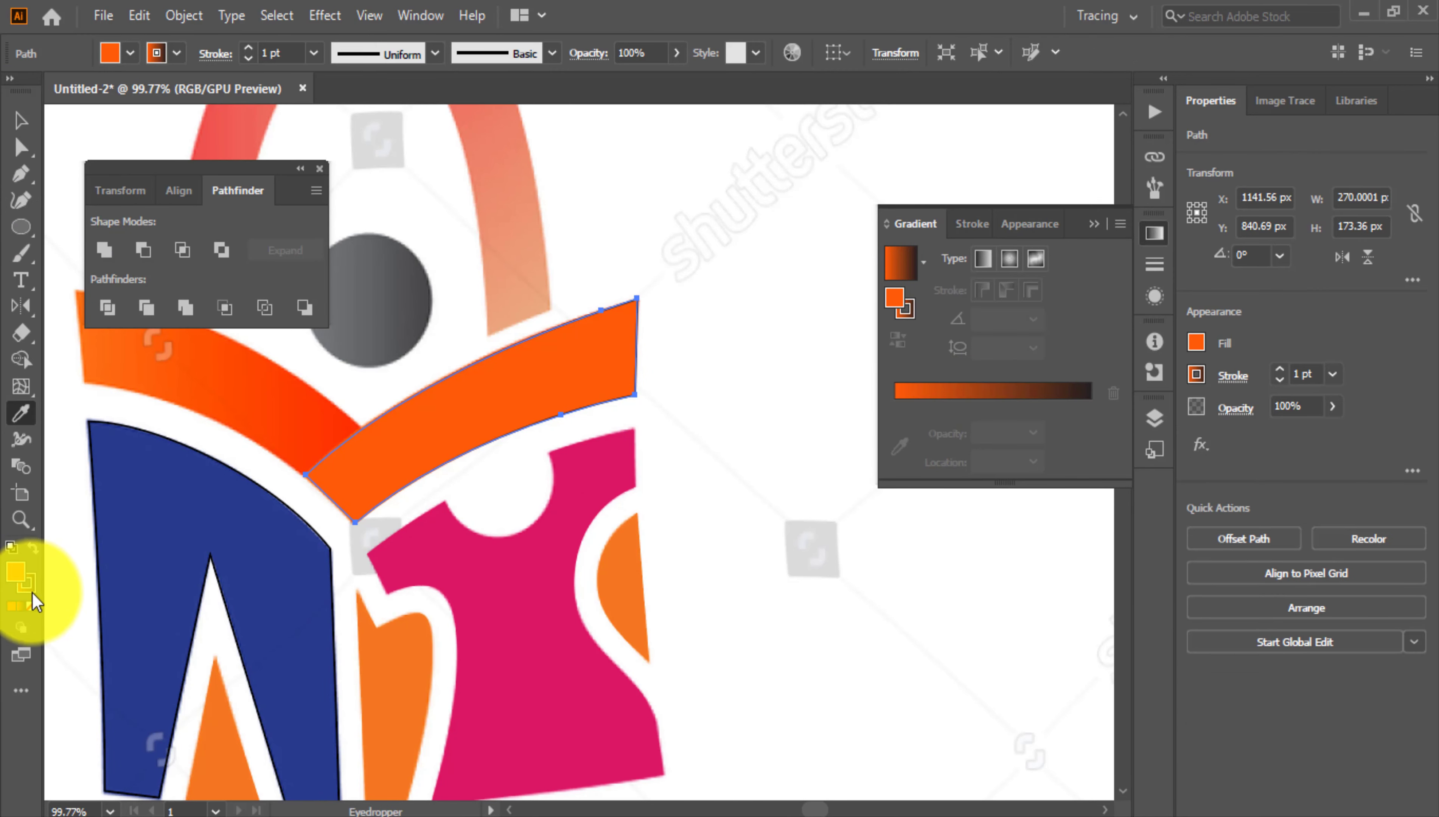
{"action": "left_click", "coordinate": [33, 548]}
{"action": "left_click", "coordinate": [32, 548]}
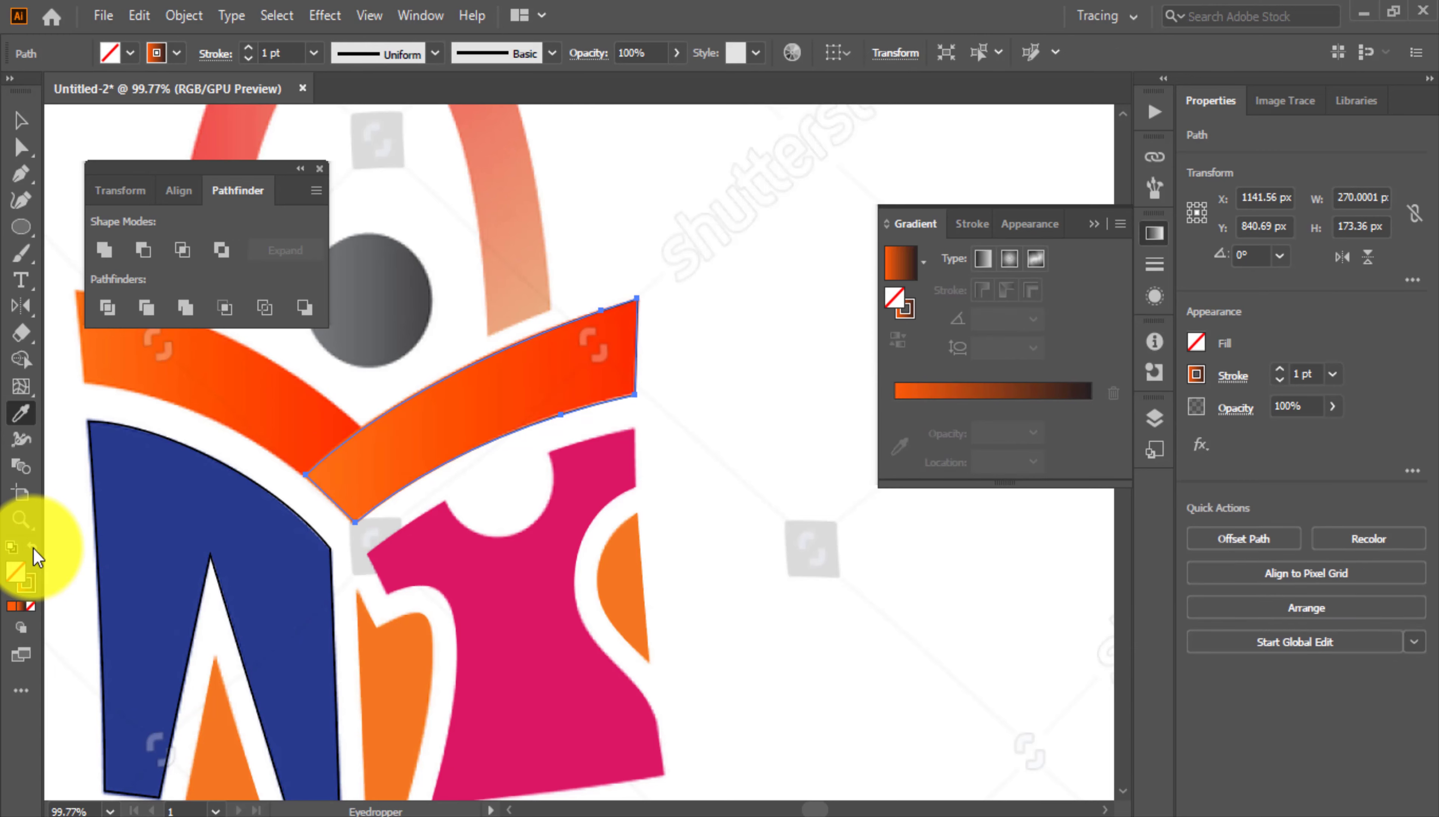
{"action": "left_click", "coordinate": [33, 548]}
Replace the right band gradient's black end stop with a darker orange of R 222, G 67, B 12
{"action": "double_click", "coordinate": [1090, 433]}
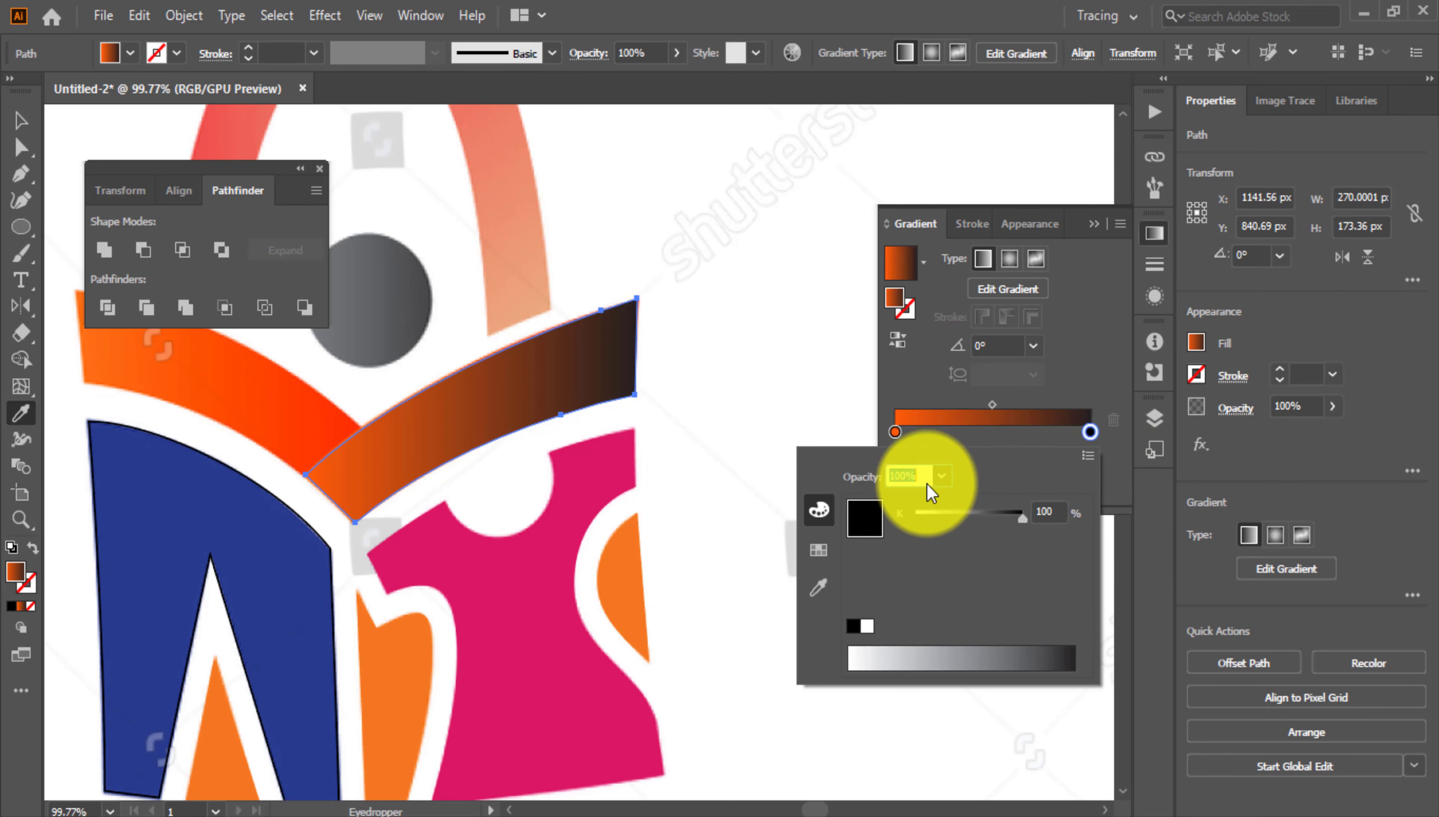
{"action": "left_click", "coordinate": [1090, 432]}
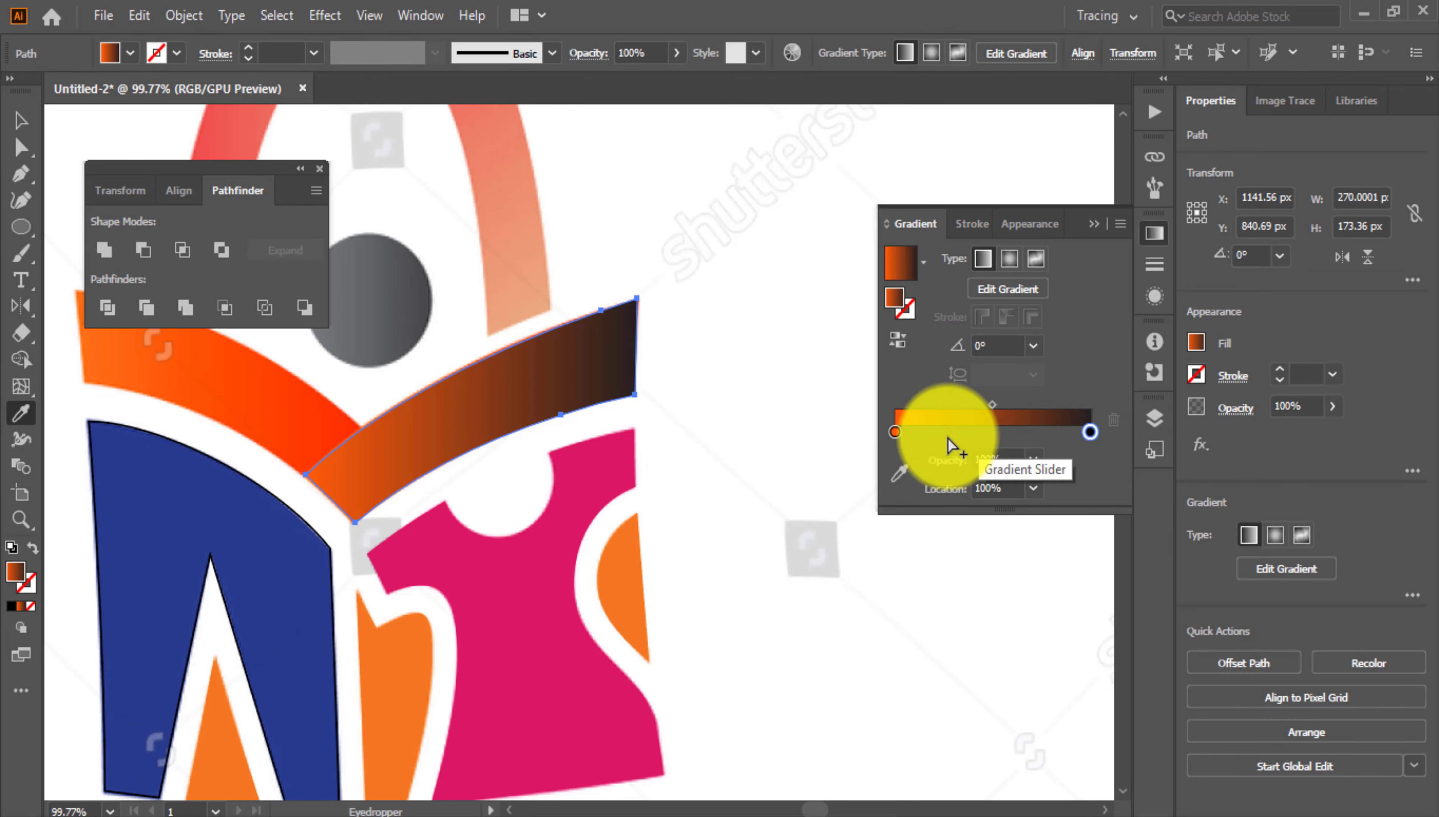
{"action": "left_click_drag", "start_coordinate": [924, 433], "coordinate": [1094, 474]}
{"action": "double_click", "coordinate": [1077, 436]}
{"action": "left_click", "coordinate": [1089, 434]}
{"action": "double_click", "coordinate": [1090, 433]}
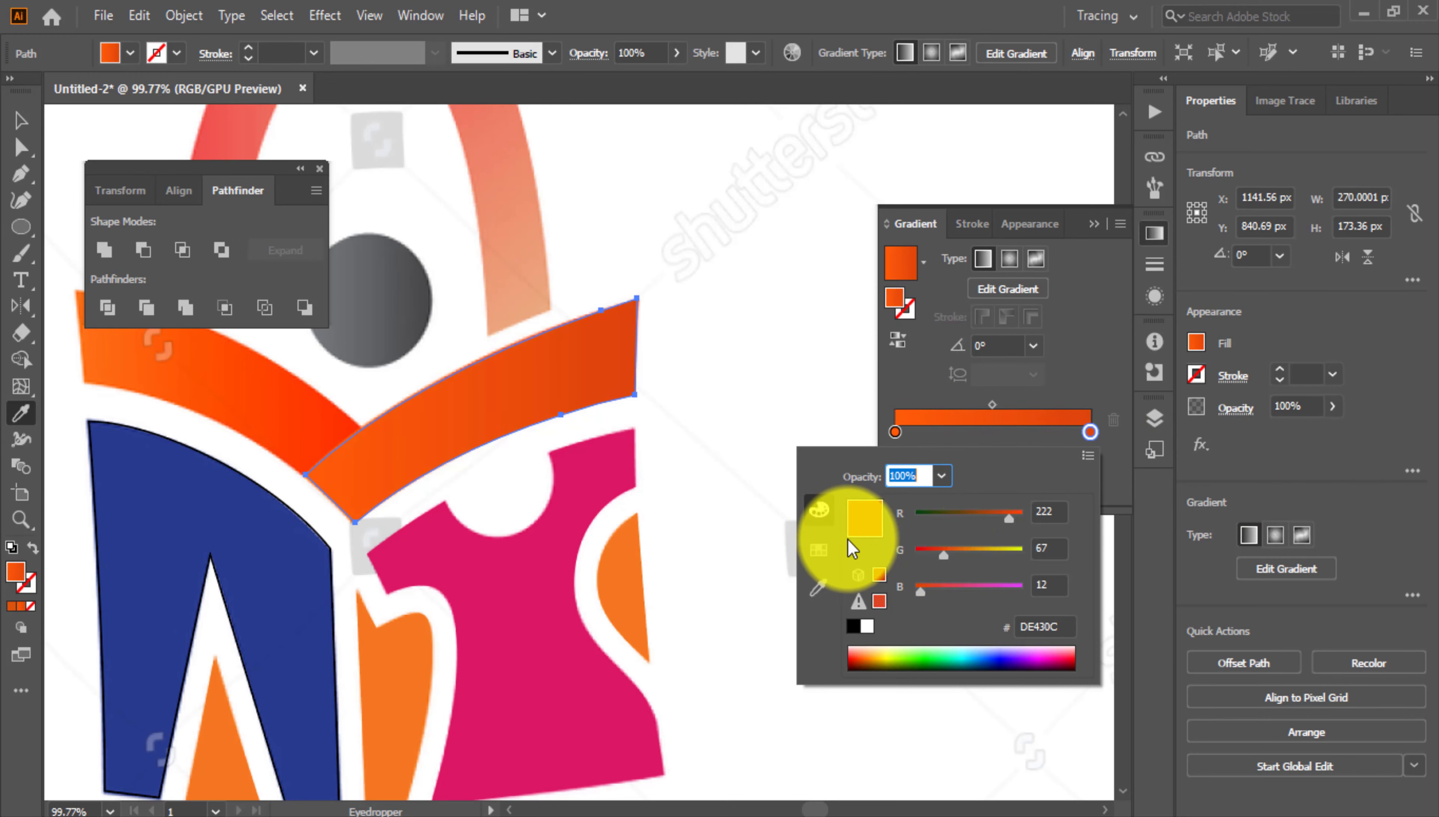
{"action": "scroll", "coordinate": [702, 485], "scroll_direction": "down", "scroll_amount": 1}
{"action": "left_click", "coordinate": [21, 121]}
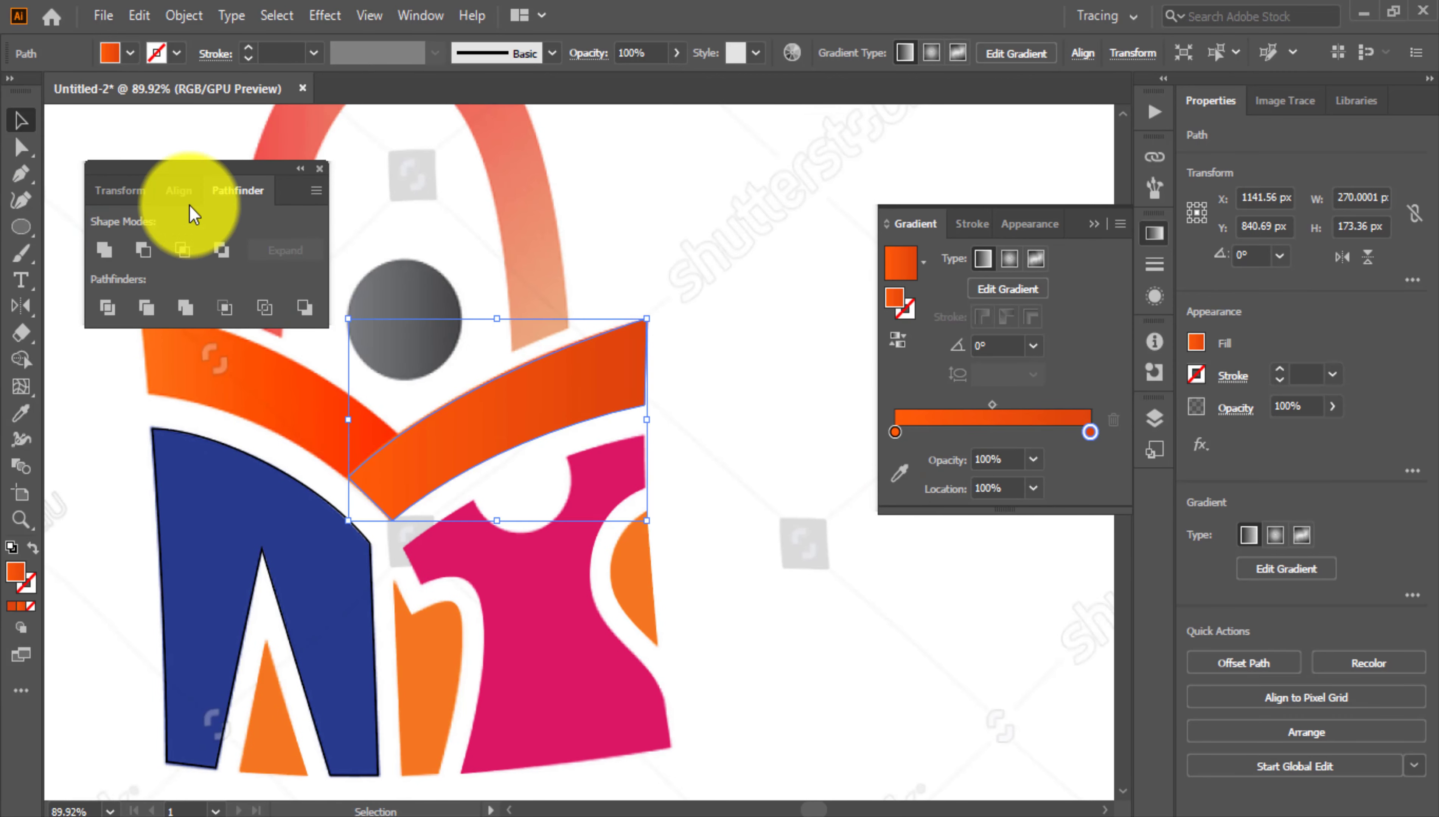
Move the right band aside to compare its colour with the reference, and undo the move
{"action": "left_click", "coordinate": [690, 411]}
{"action": "left_click_drag", "start_coordinate": [606, 398], "coordinate": [690, 495]}
{"action": "key", "text": "ctrl+z"}
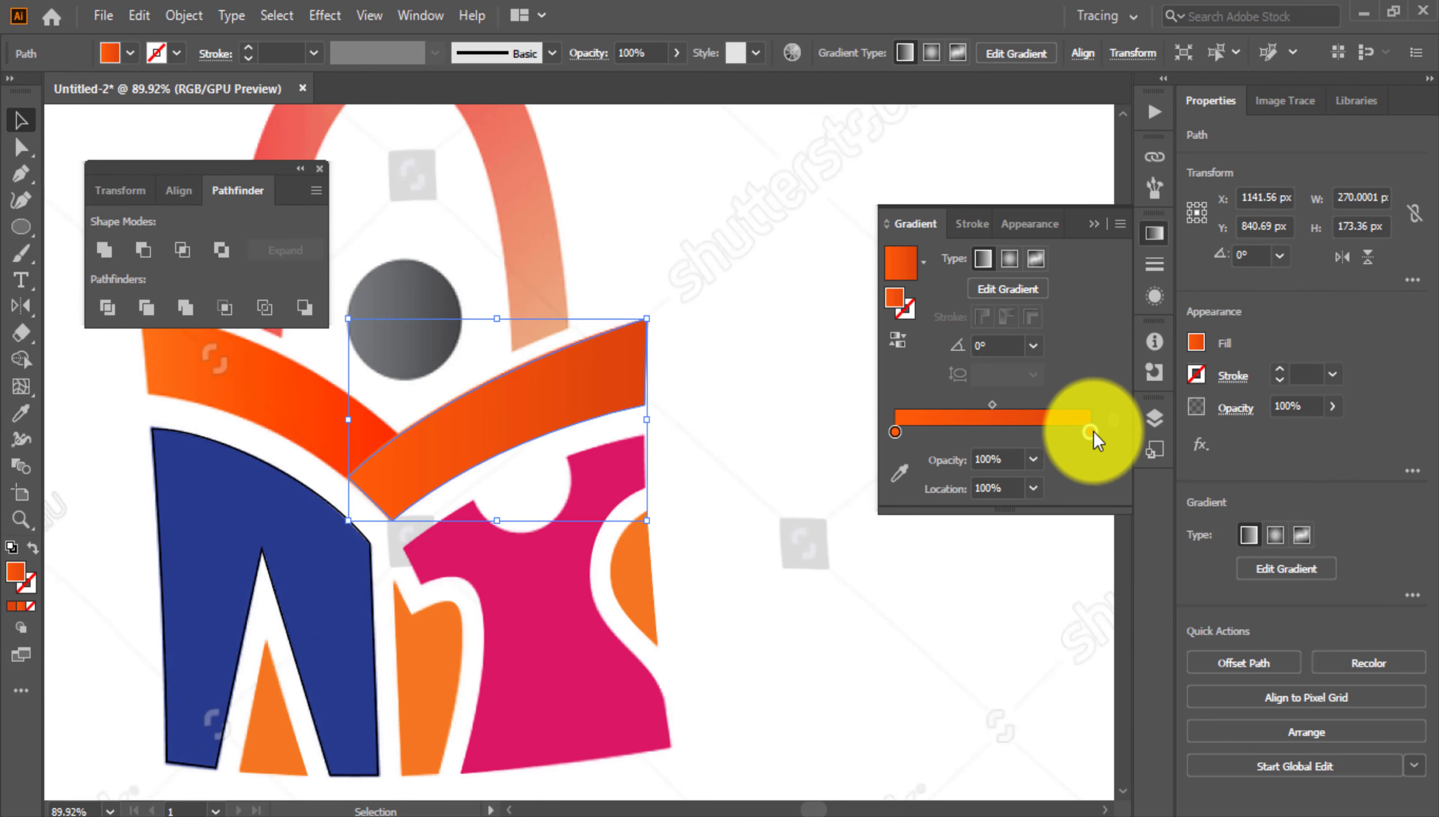
Set the gradient end stop's green value to 57 and compare the recoloured right band with the reference
{"action": "double_click", "coordinate": [1090, 432]}
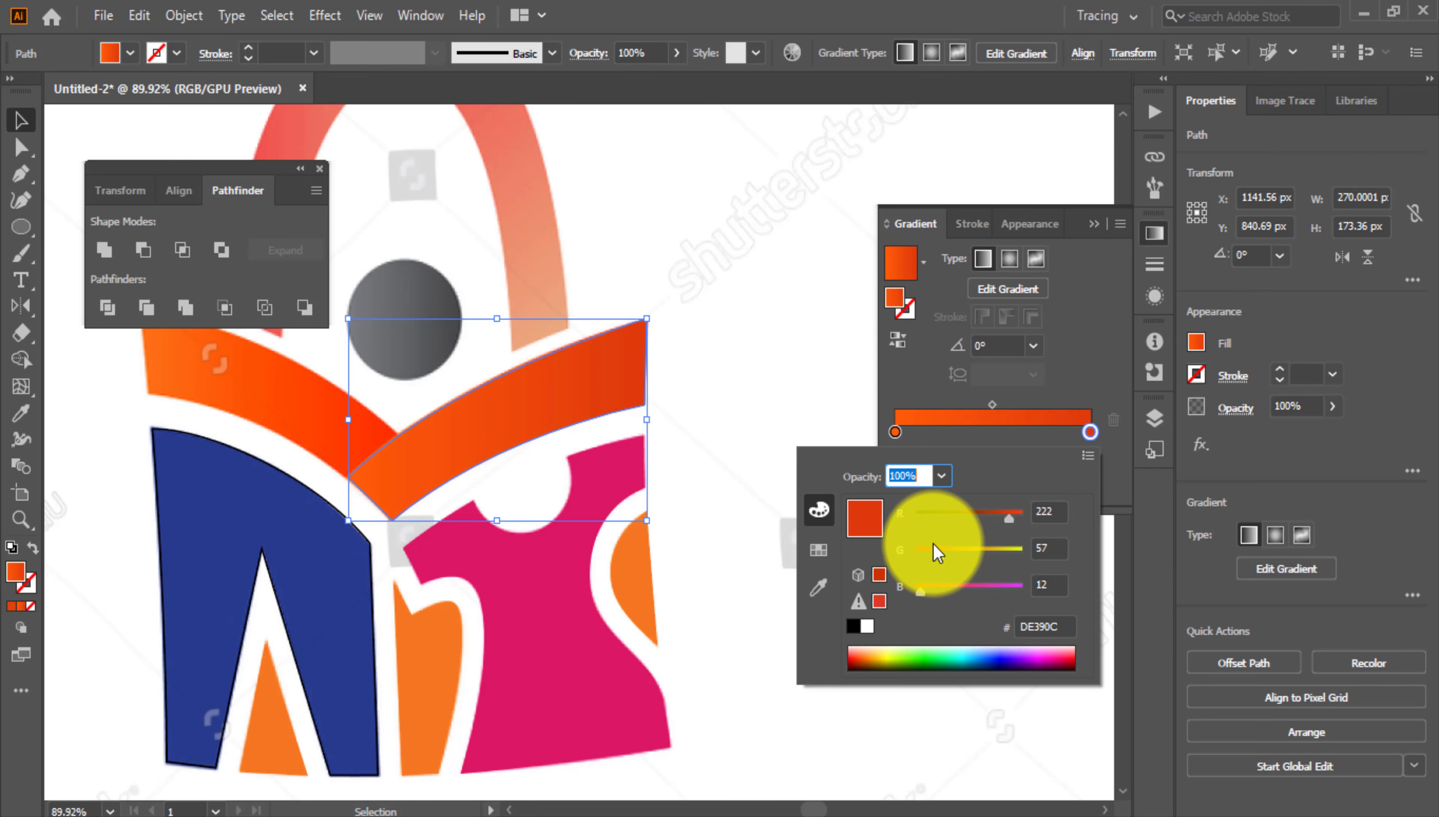
{"action": "left_click", "coordinate": [668, 440]}
{"action": "left_click_drag", "start_coordinate": [583, 416], "coordinate": [656, 526]}
{"action": "key", "text": "ctrl+z"}
Copy the gradient-filled right band
{"action": "mouse_move", "coordinate": [791, 518]}
{"action": "left_mouse_down"}
{"action": "mouse_move", "coordinate": [685, 506]}
{"action": "mouse_move", "coordinate": [781, 521]}
{"action": "left_mouse_up"}
{"action": "left_click", "coordinate": [819, 539]}
{"action": "left_click_drag", "start_coordinate": [620, 489], "coordinate": [713, 498]}
{"action": "left_click", "coordinate": [716, 486]}
{"action": "right_click", "coordinate": [668, 460]}
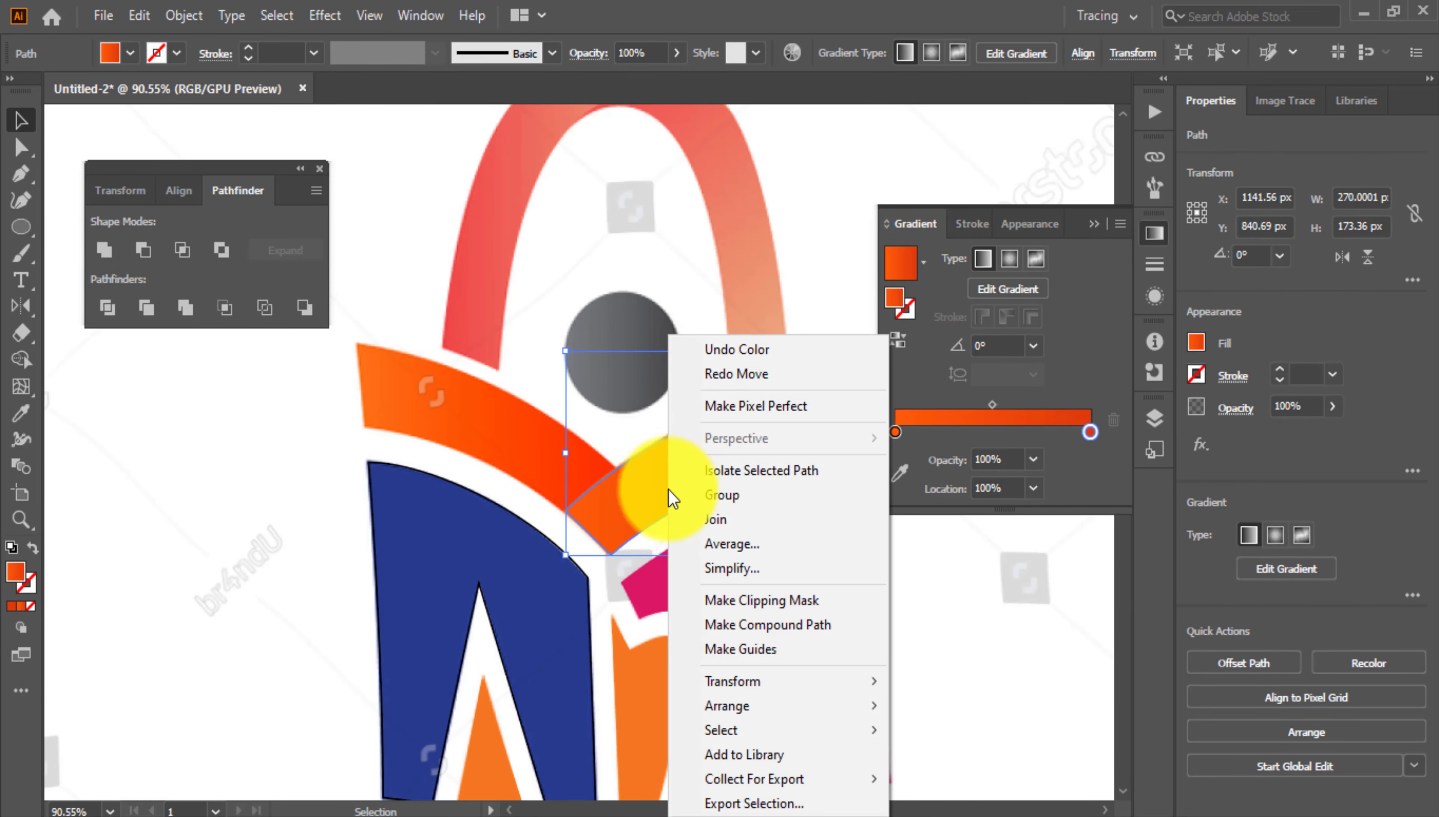
{"action": "key", "text": "Escape"}
{"action": "left_click", "coordinate": [144, 16]}
{"action": "left_click", "coordinate": [182, 121]}
{"action": "left_click", "coordinate": [142, 16]}
{"action": "left_click", "coordinate": [172, 148]}
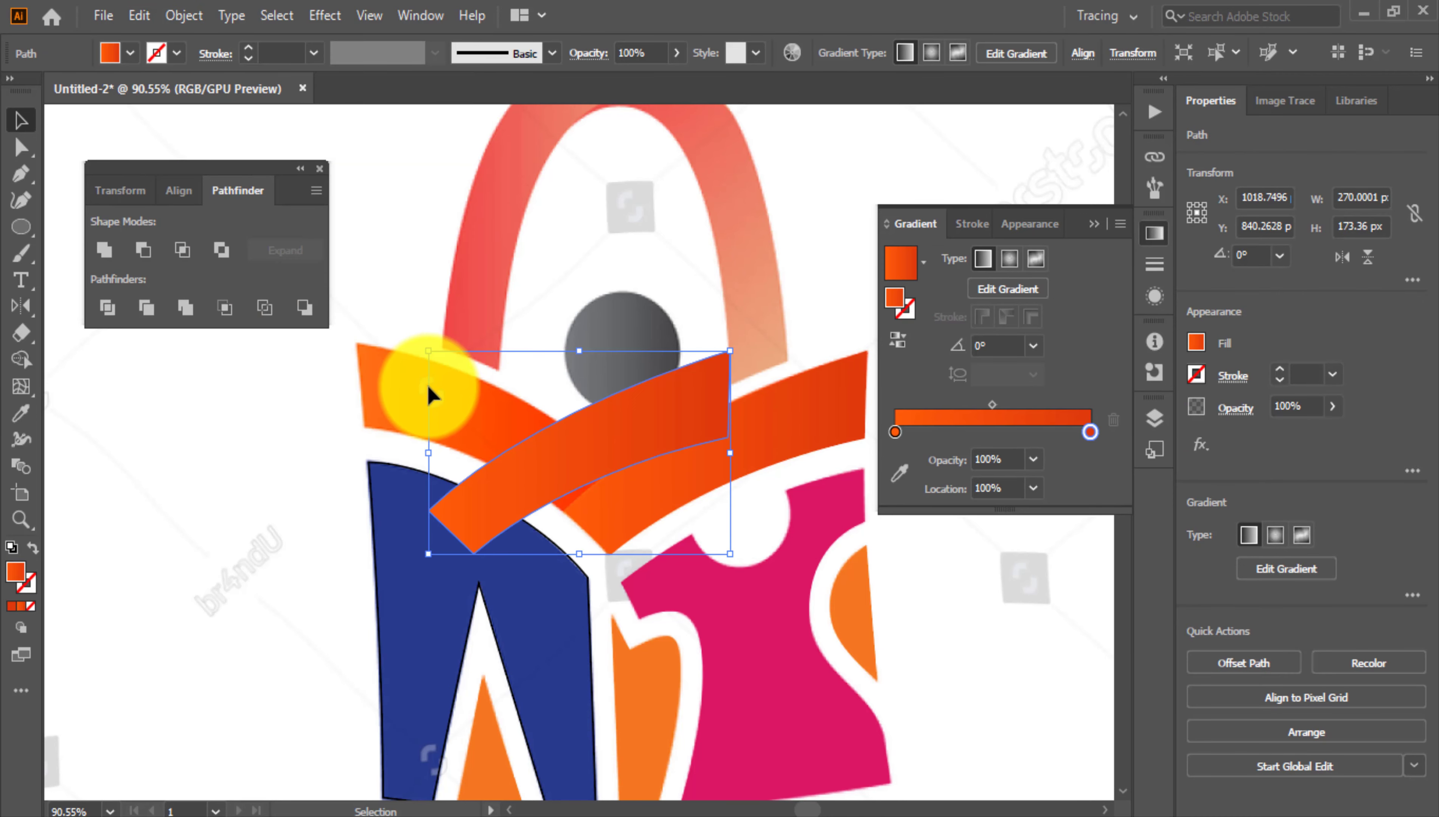
{"action": "key", "text": "ctrl+z"}
Paste the copied band in front of the original and reflect it across the vertical axis
{"action": "left_click", "coordinate": [138, 16]}
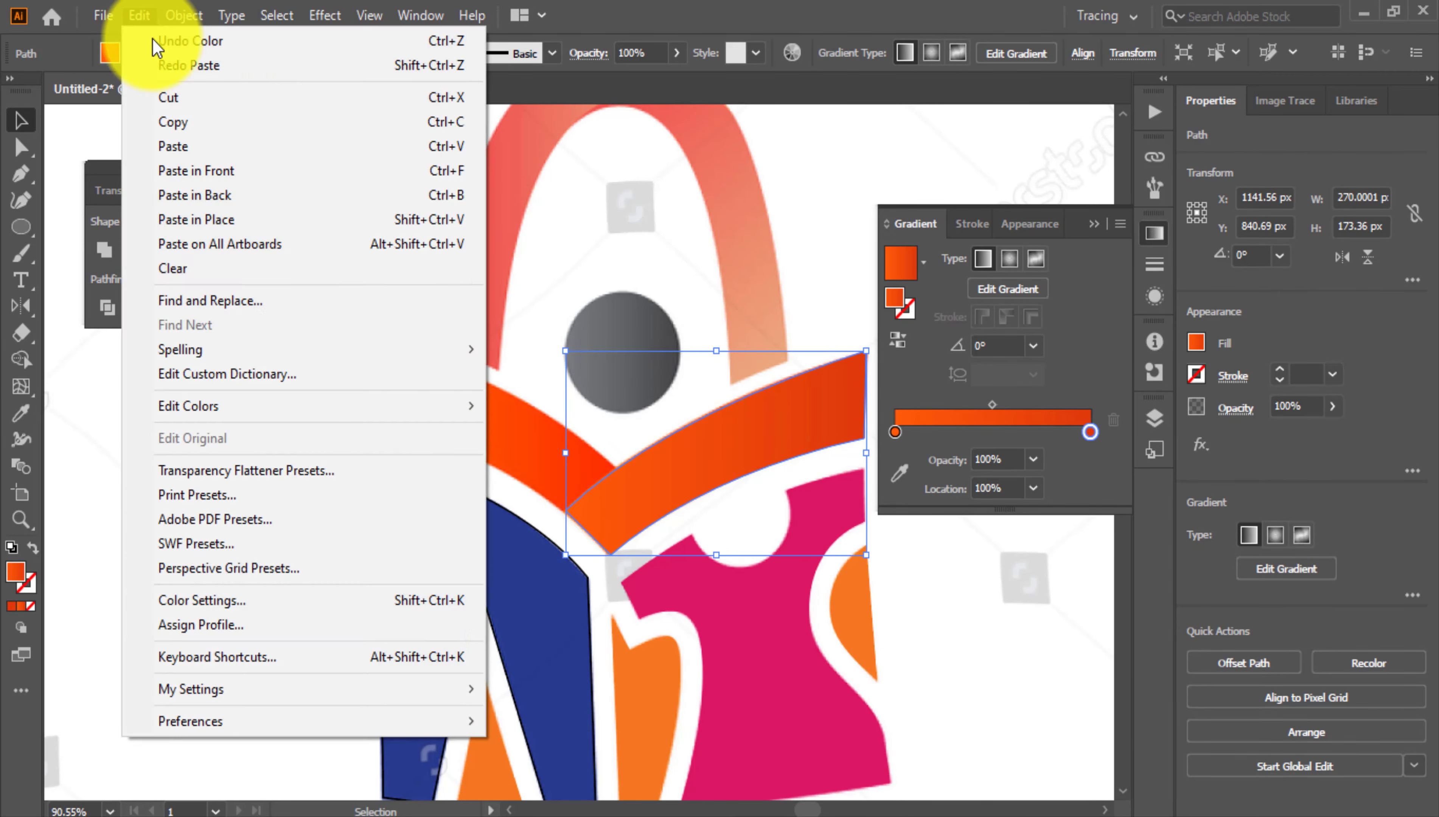
{"action": "left_click", "coordinate": [169, 171]}
{"action": "right_click", "coordinate": [664, 449]}
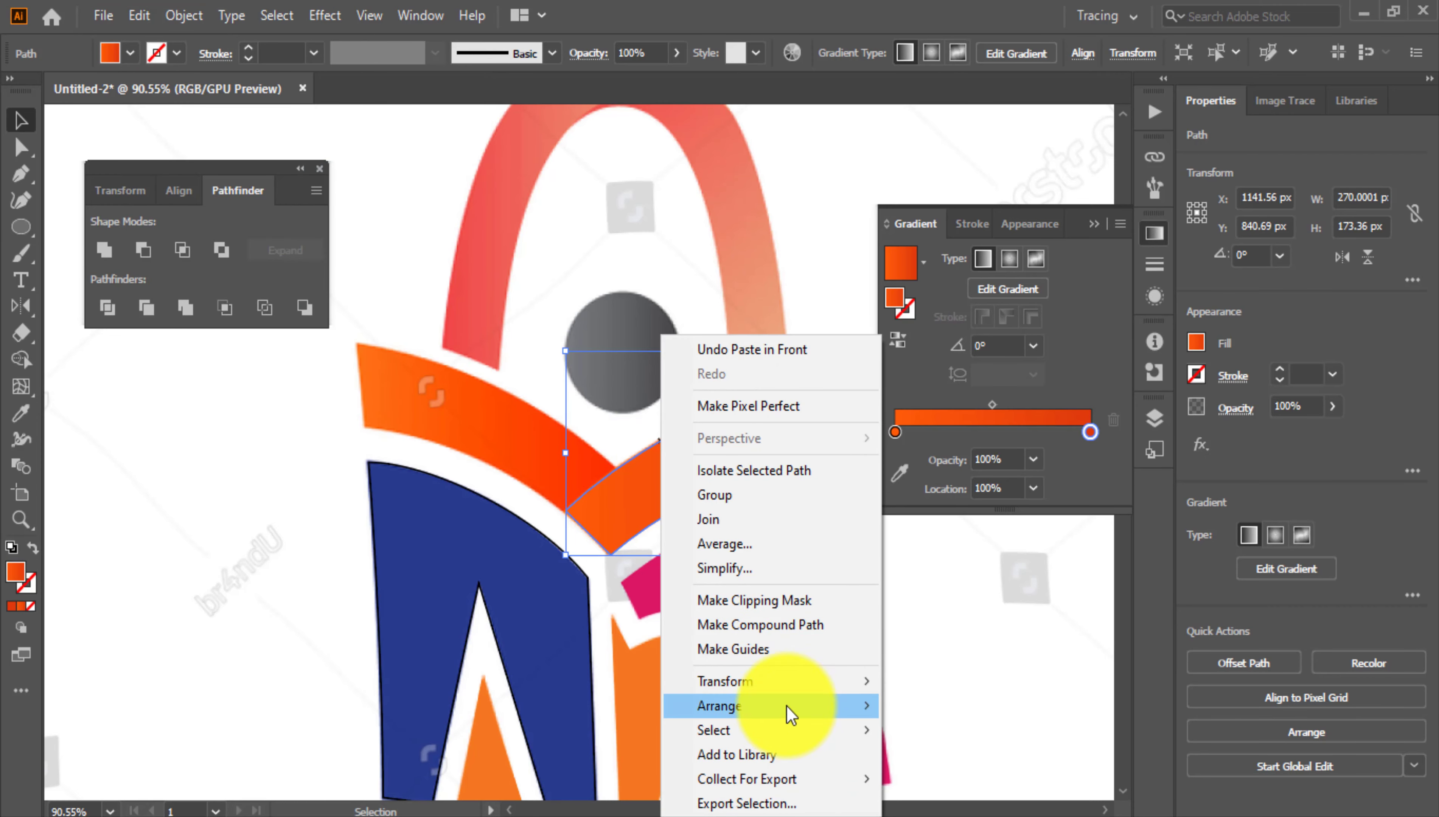
{"action": "mouse_move", "coordinate": [811, 681]}
{"action": "left_click", "coordinate": [956, 573]}
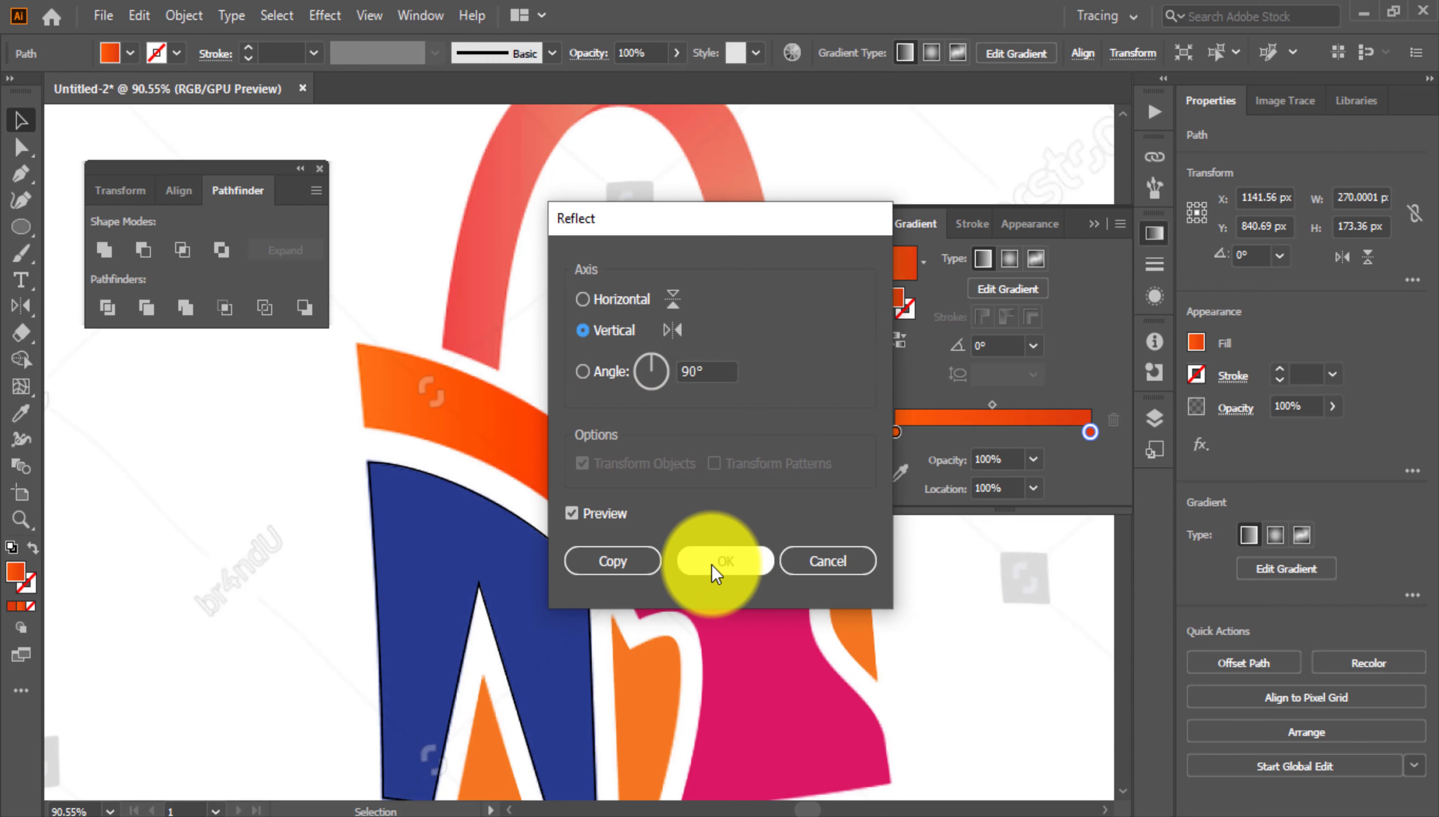
{"action": "left_click", "coordinate": [724, 561]}
Move the mirrored band copy over the left orange band of the reference
{"action": "left_click_drag", "start_coordinate": [739, 486], "coordinate": [576, 457]}
{"action": "key", "text": "ctrl+space"}
{"action": "key", "text": "ctrl+space"}
{"action": "left_click_drag", "start_coordinate": [658, 551], "coordinate": [809, 550]}
{"action": "left_click_drag", "start_coordinate": [711, 552], "coordinate": [531, 532]}
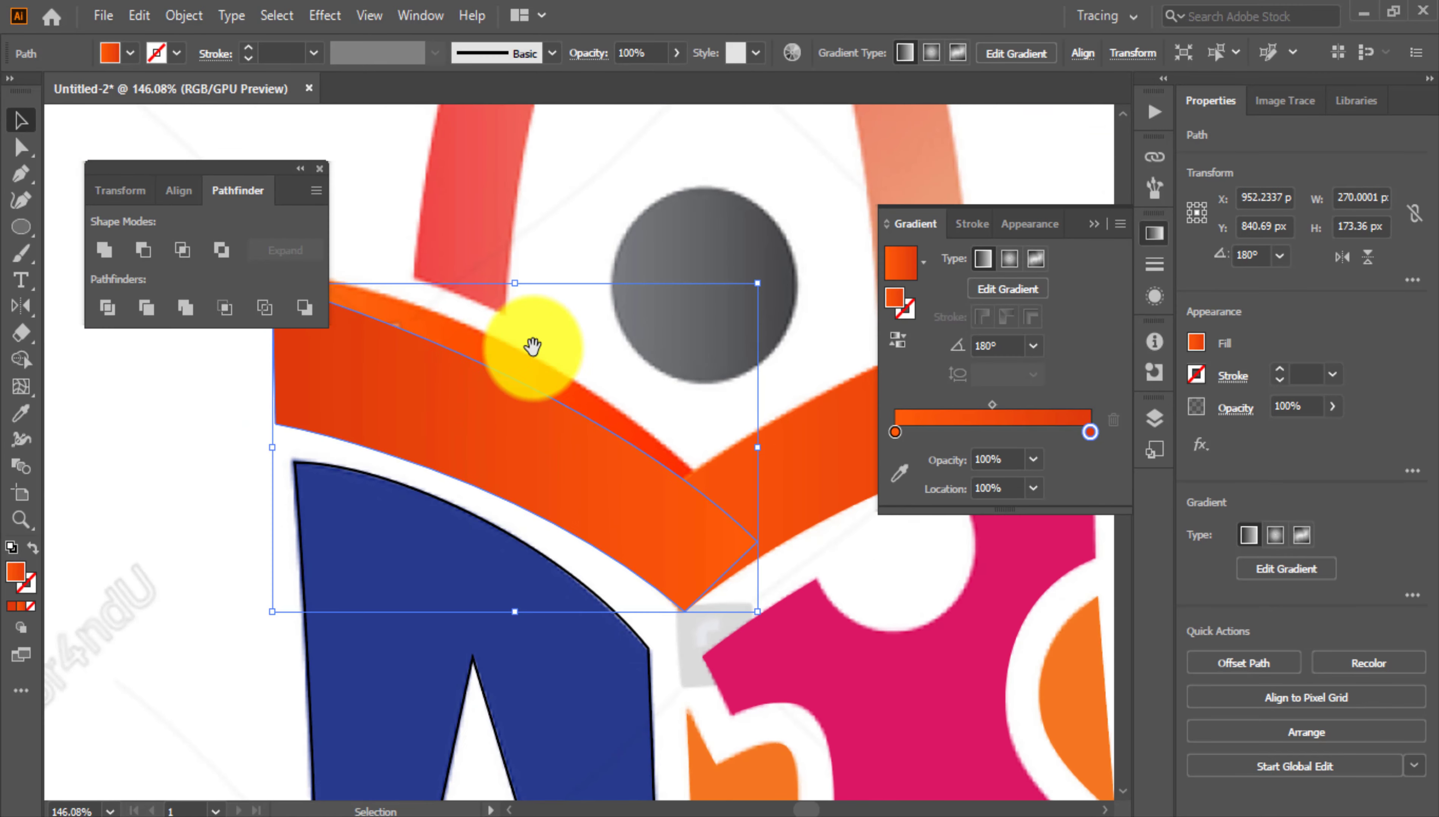
Rotate the mirrored band to an angle of about 176.8° and reposition it so it lines up with the left reference band
{"action": "left_click_drag", "start_coordinate": [484, 343], "coordinate": [703, 412]}
{"action": "left_click_drag", "start_coordinate": [491, 341], "coordinate": [498, 325]}
{"action": "left_click_drag", "start_coordinate": [749, 541], "coordinate": [790, 493]}
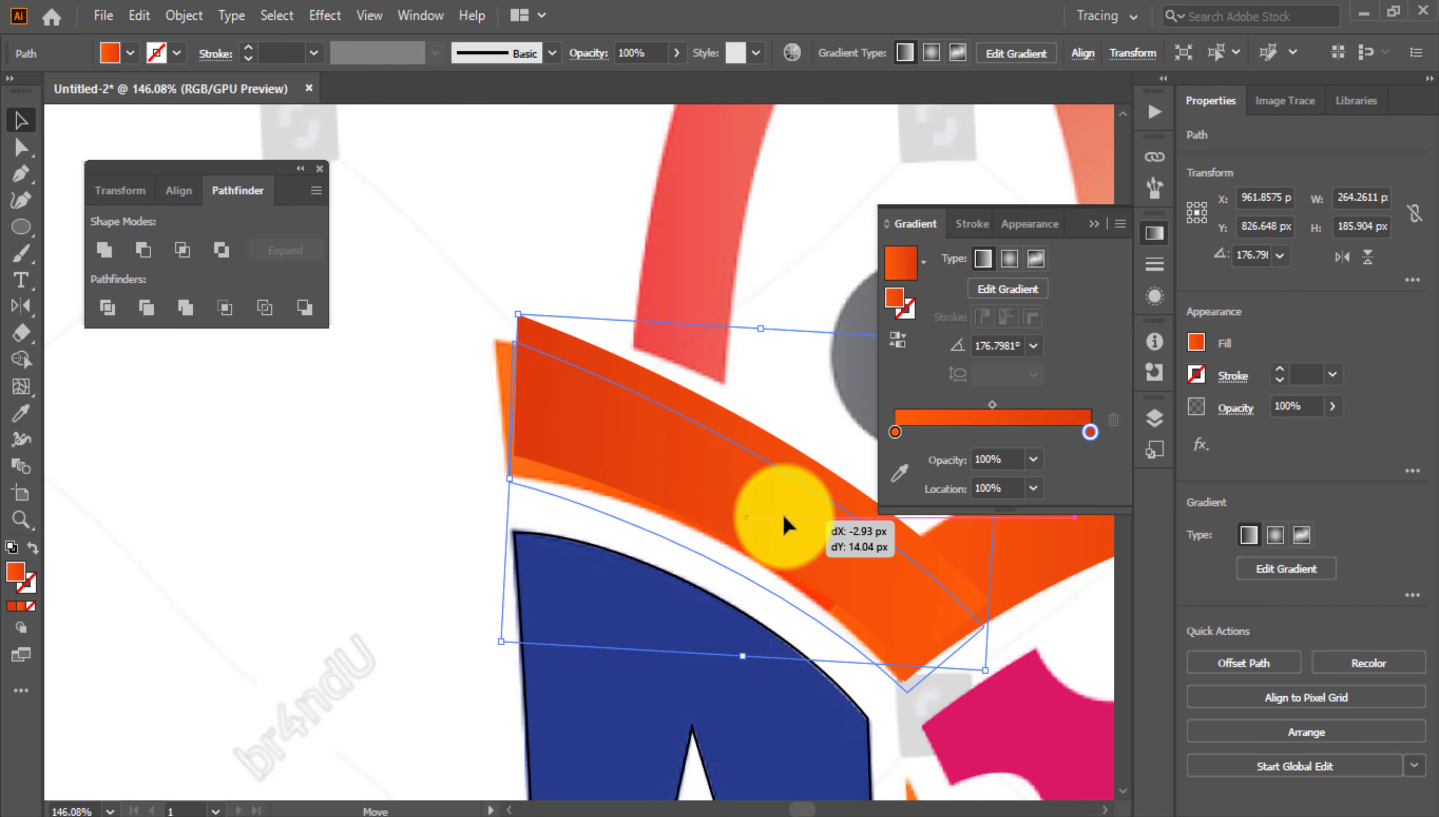
{"action": "left_click_drag", "start_coordinate": [783, 512], "coordinate": [783, 513]}
{"action": "left_click_drag", "start_coordinate": [821, 524], "coordinate": [668, 508]}
{"action": "left_click_drag", "start_coordinate": [783, 630], "coordinate": [746, 632]}
{"action": "left_click", "coordinate": [815, 596]}
{"action": "left_click_drag", "start_coordinate": [799, 629], "coordinate": [576, 606]}
Shift the left band's upper-left corner anchor onto the matching corner of the reference band
{"action": "key", "text": "a"}
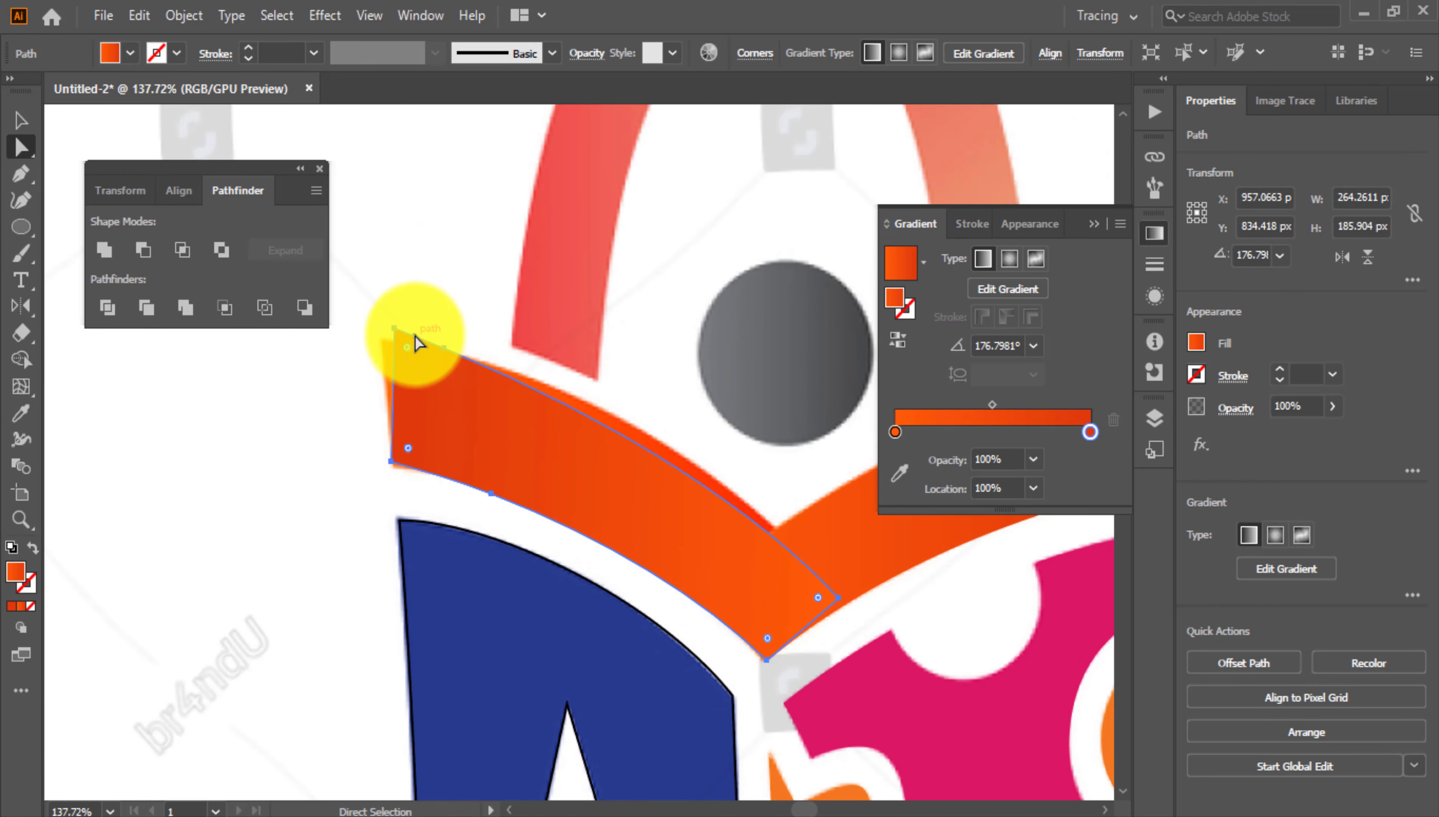
{"action": "left_click", "coordinate": [152, 364]}
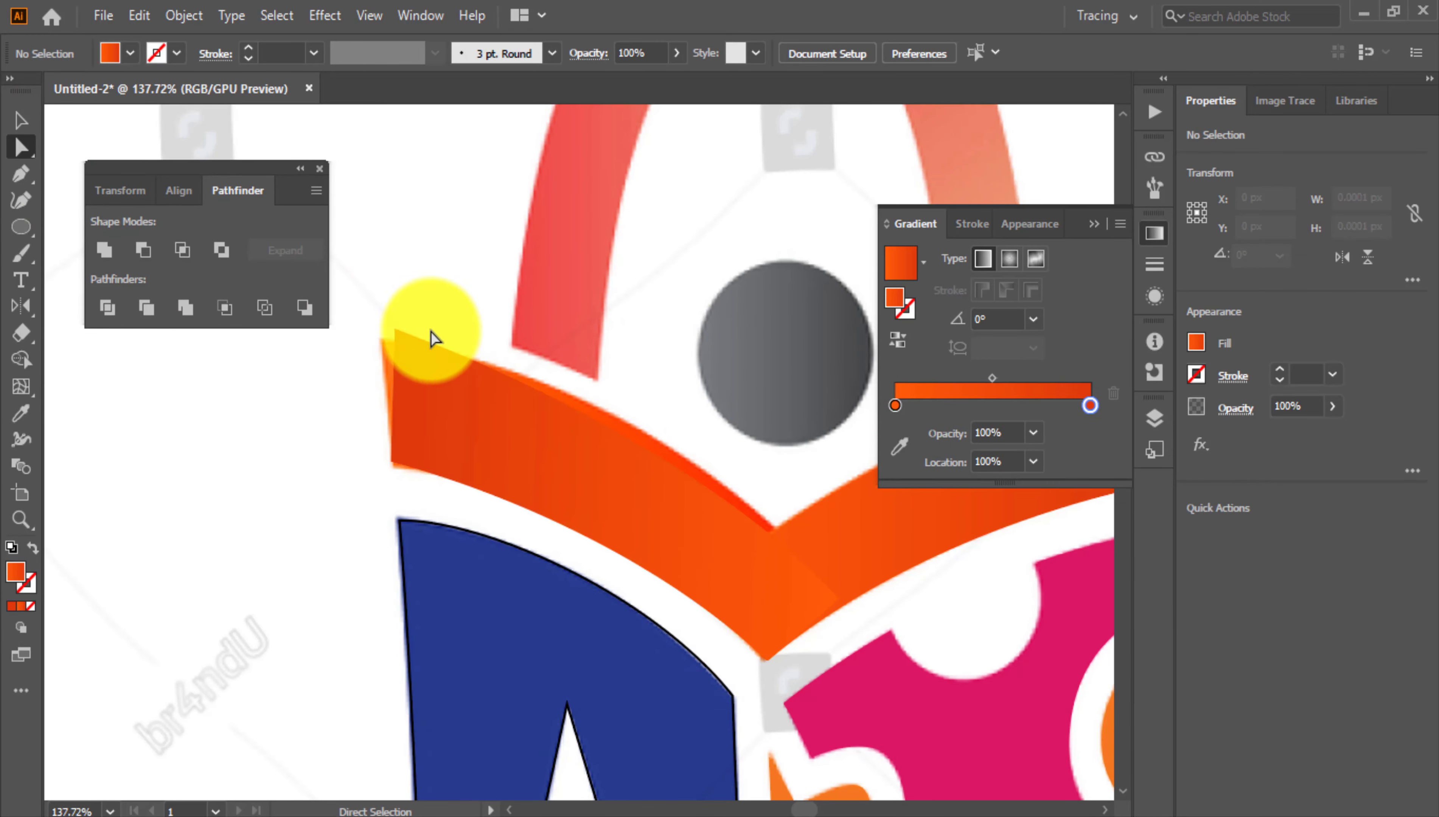
{"action": "left_click", "coordinate": [394, 328]}
{"action": "left_click_drag", "start_coordinate": [397, 336], "coordinate": [434, 367]}
{"action": "key", "text": "ctrl+z"}
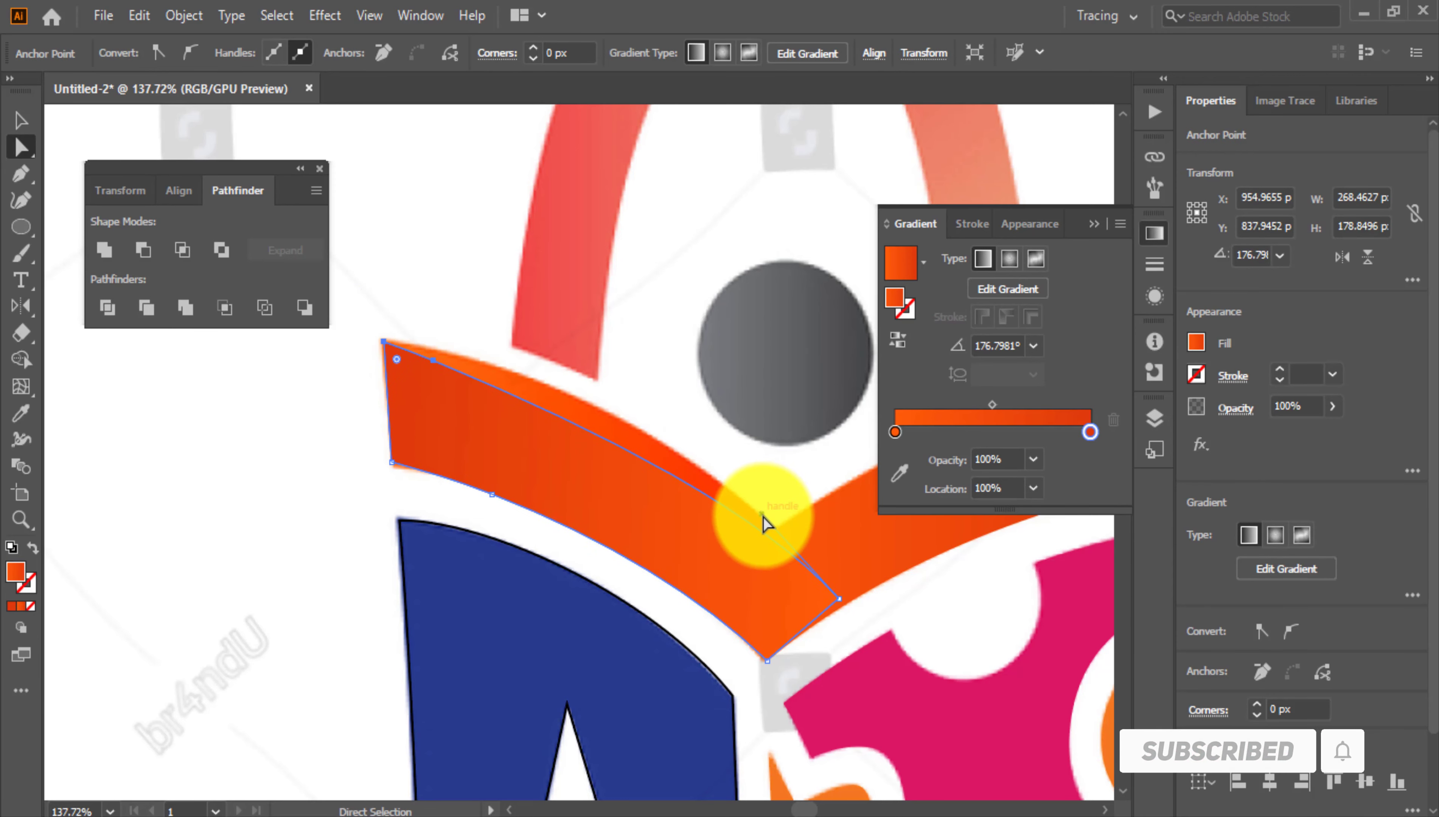
Delete the extra anchor point on the left band's upper edge, near its outer corner
{"action": "left_click", "coordinate": [436, 367]}
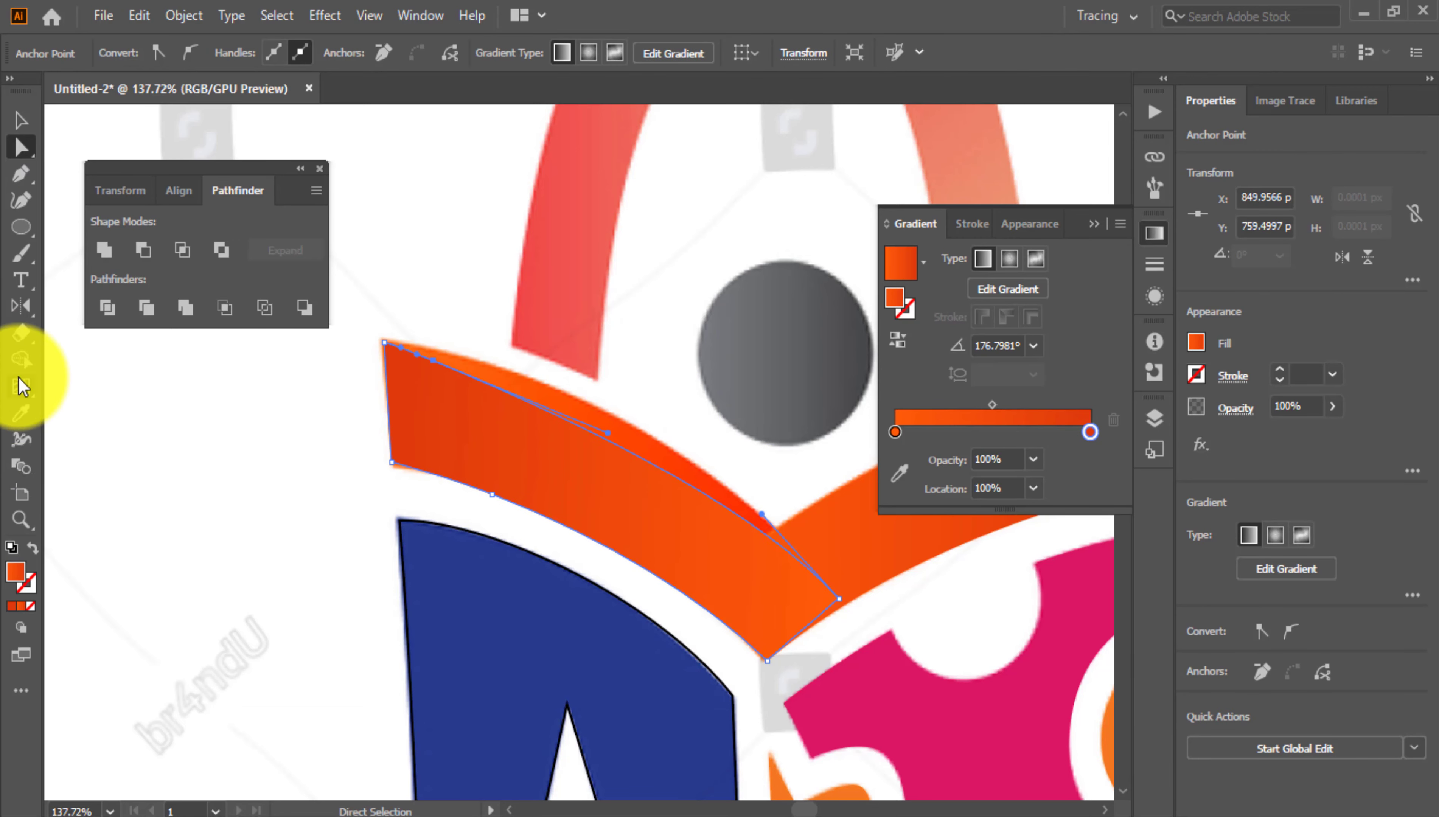
{"action": "left_click", "coordinate": [23, 200]}
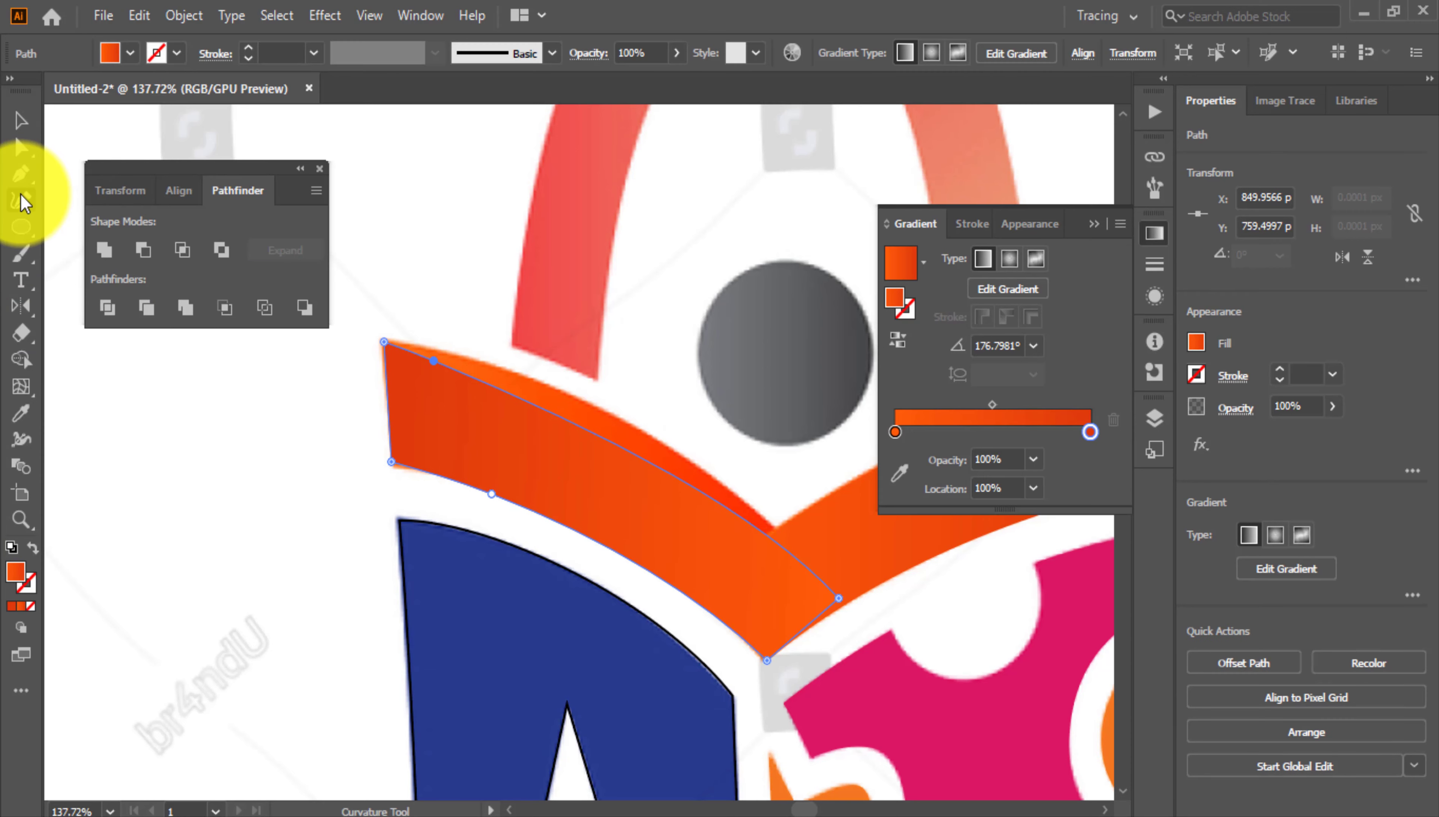
{"action": "key", "text": "minus"}
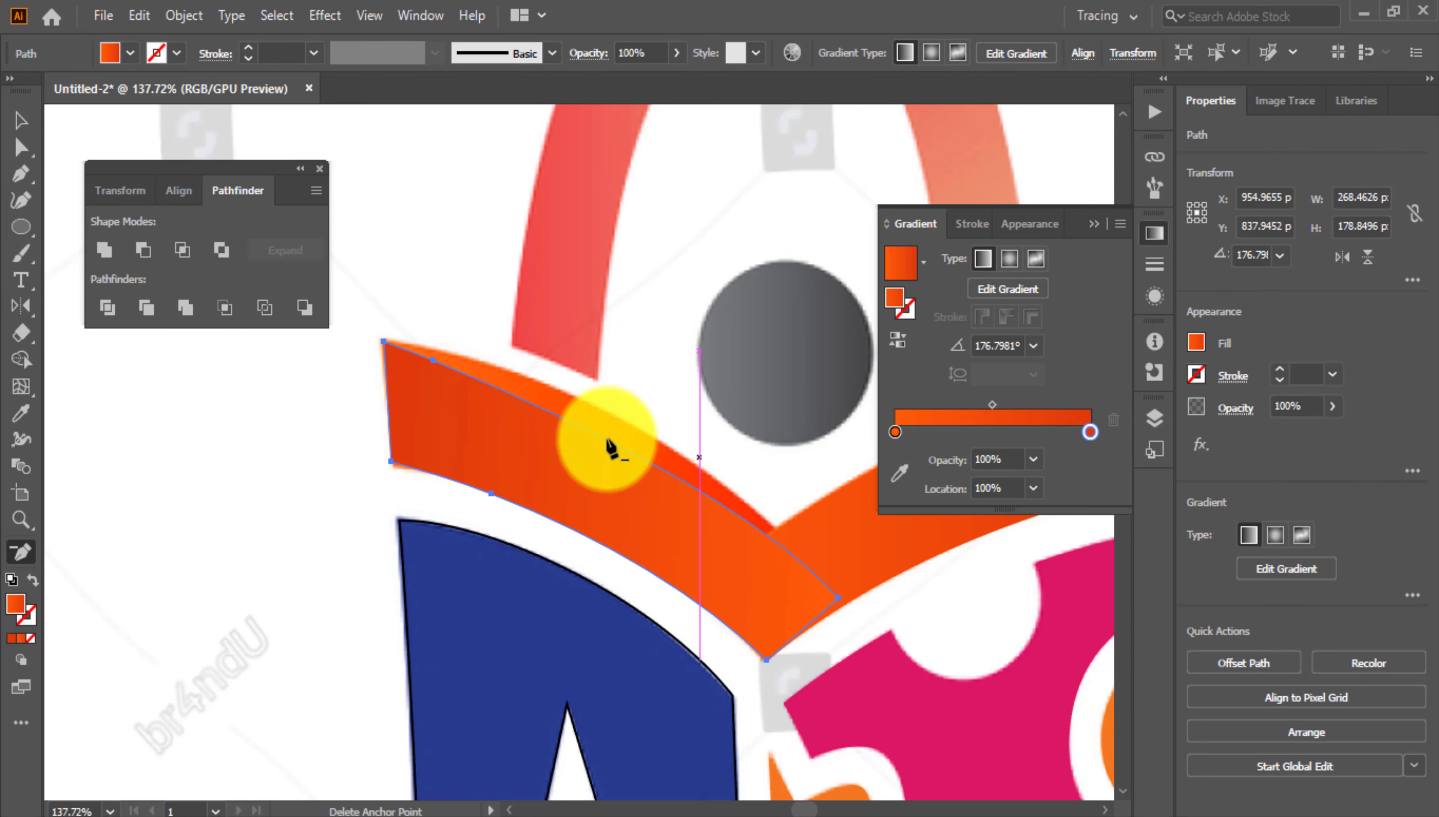
{"action": "left_click", "coordinate": [431, 361]}
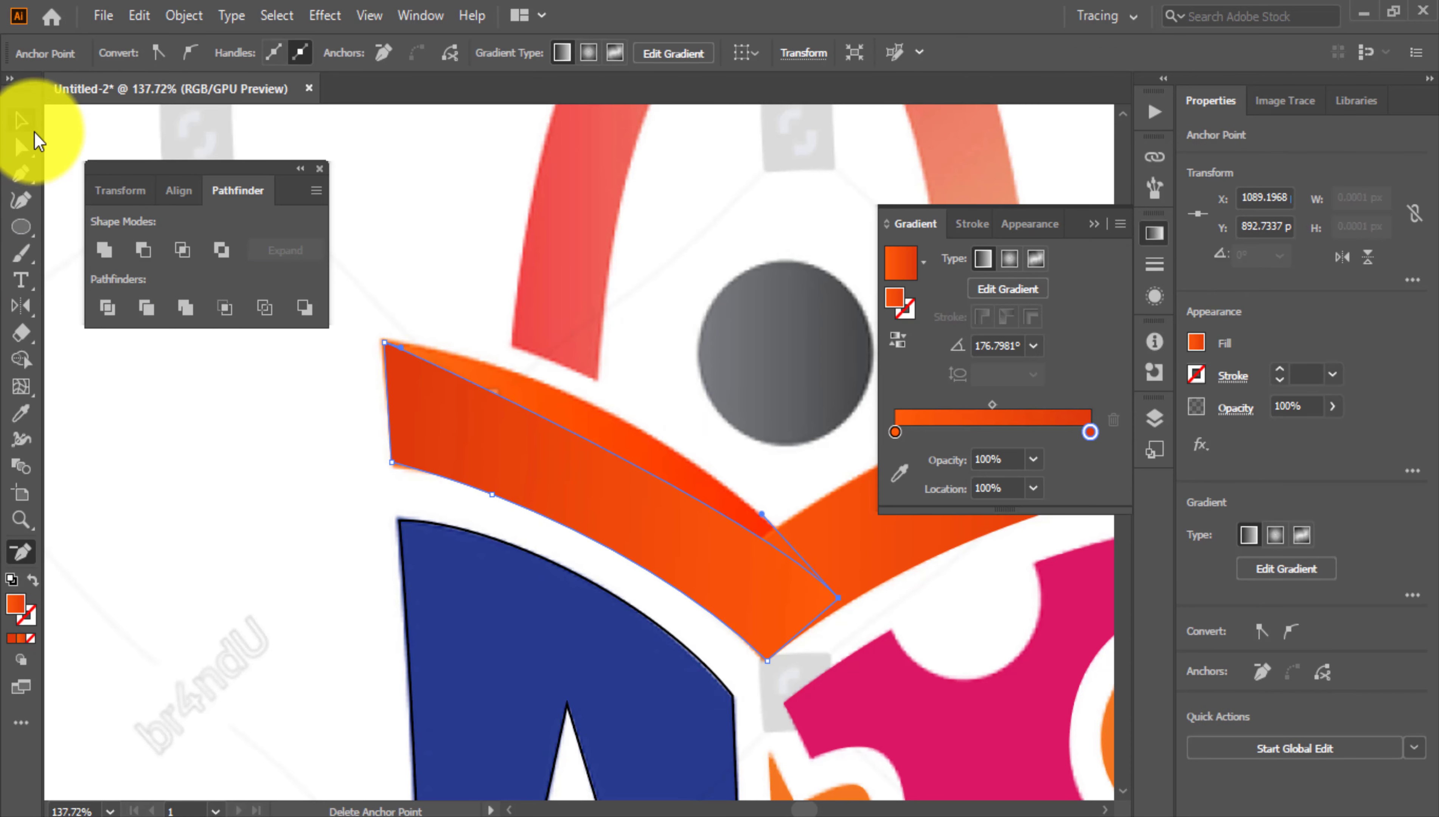
Lengthen the handle at the inner end of the left band's upper edge so its curve follows the reference
{"action": "left_click", "coordinate": [22, 147]}
{"action": "left_click_drag", "start_coordinate": [764, 515], "coordinate": [628, 359]}
{"action": "left_click_drag", "start_coordinate": [721, 410], "coordinate": [586, 487]}
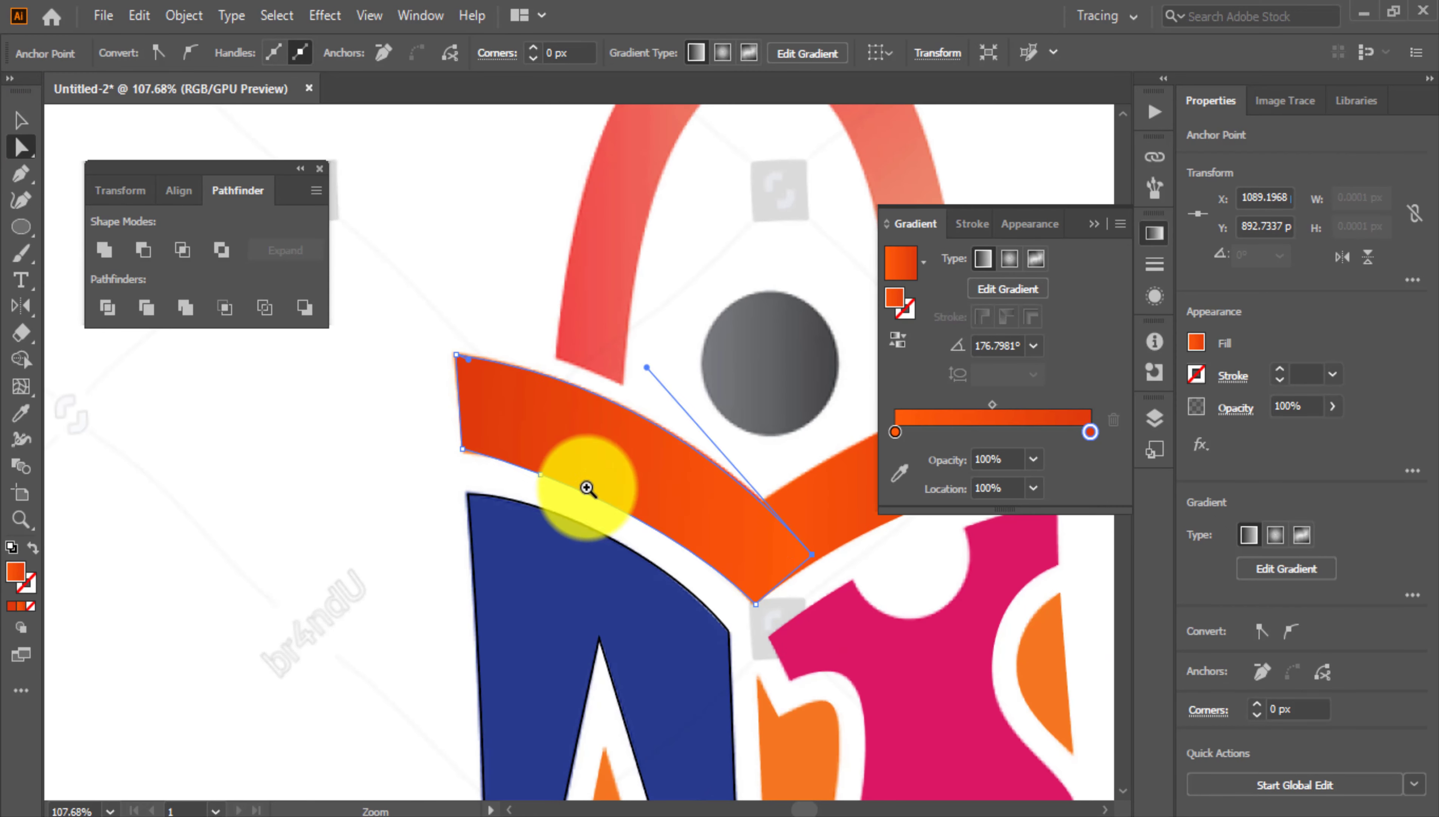
Delete the middle anchor point on the left band's lower edge
{"action": "left_click", "coordinate": [544, 479]}
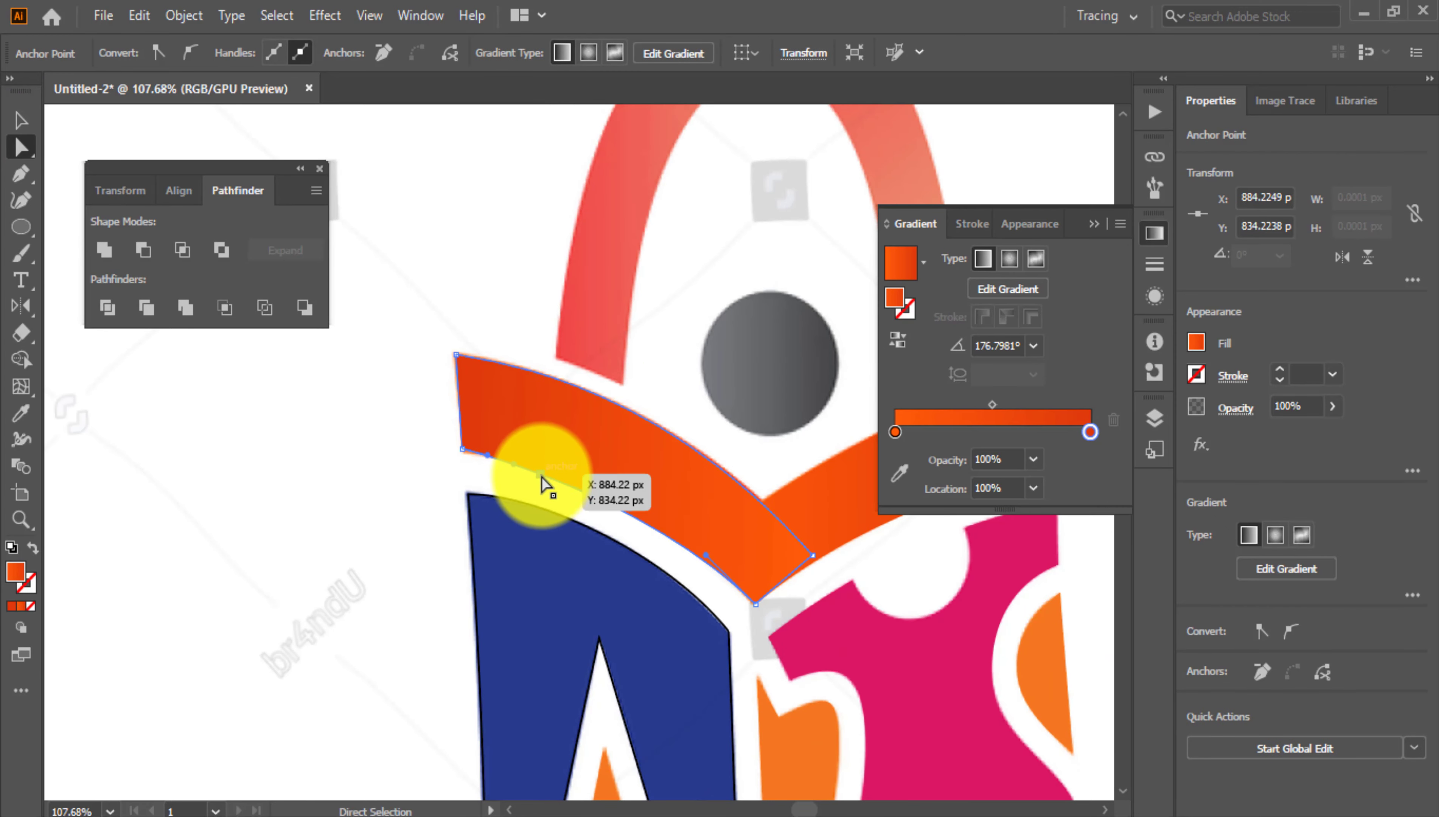
{"action": "left_click", "coordinate": [9, 79]}
{"action": "left_click", "coordinate": [9, 79]}
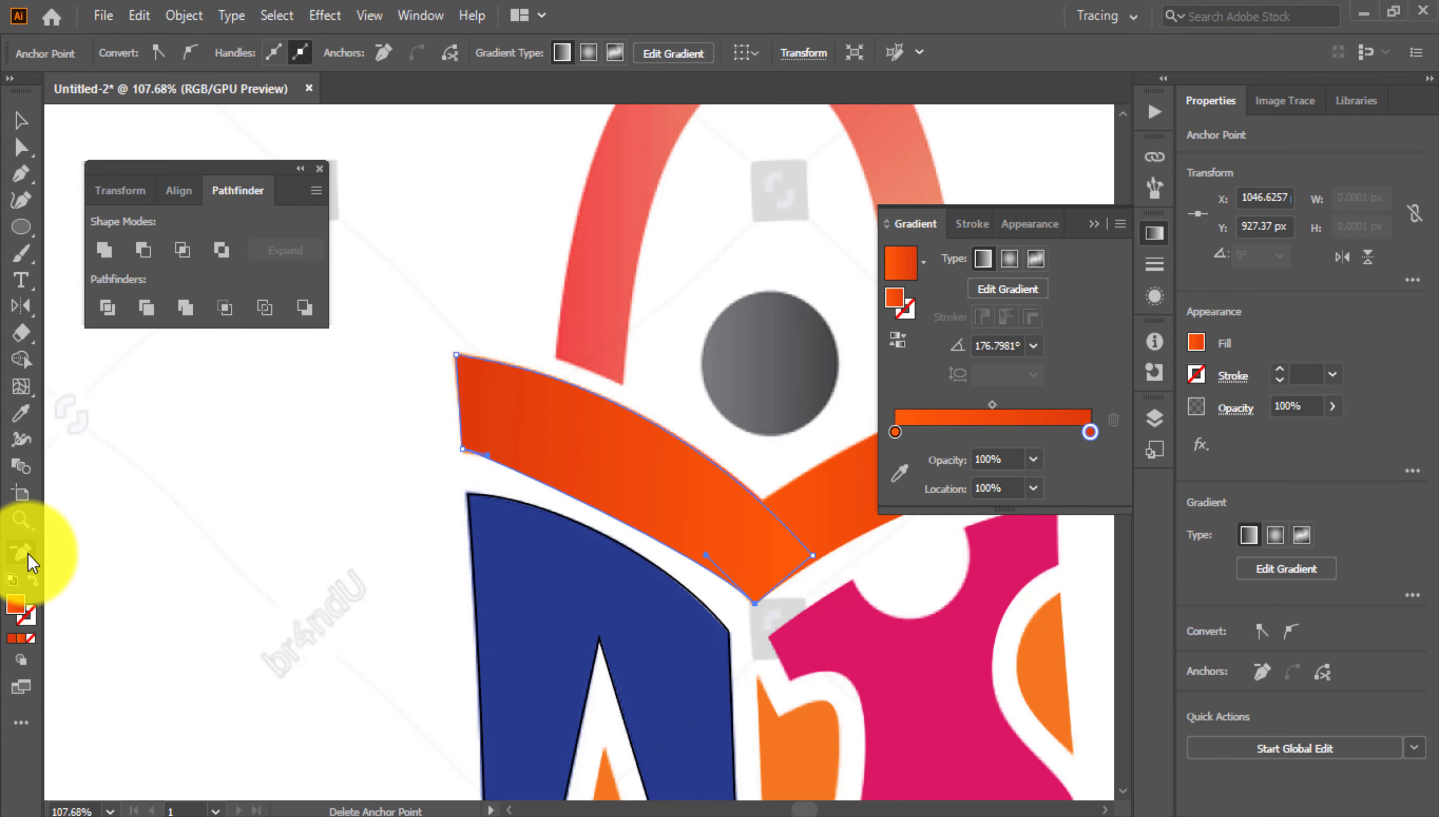
Adjust the handles of the left band's lower edge so its curve matches the reference band
{"action": "left_click", "coordinate": [20, 148]}
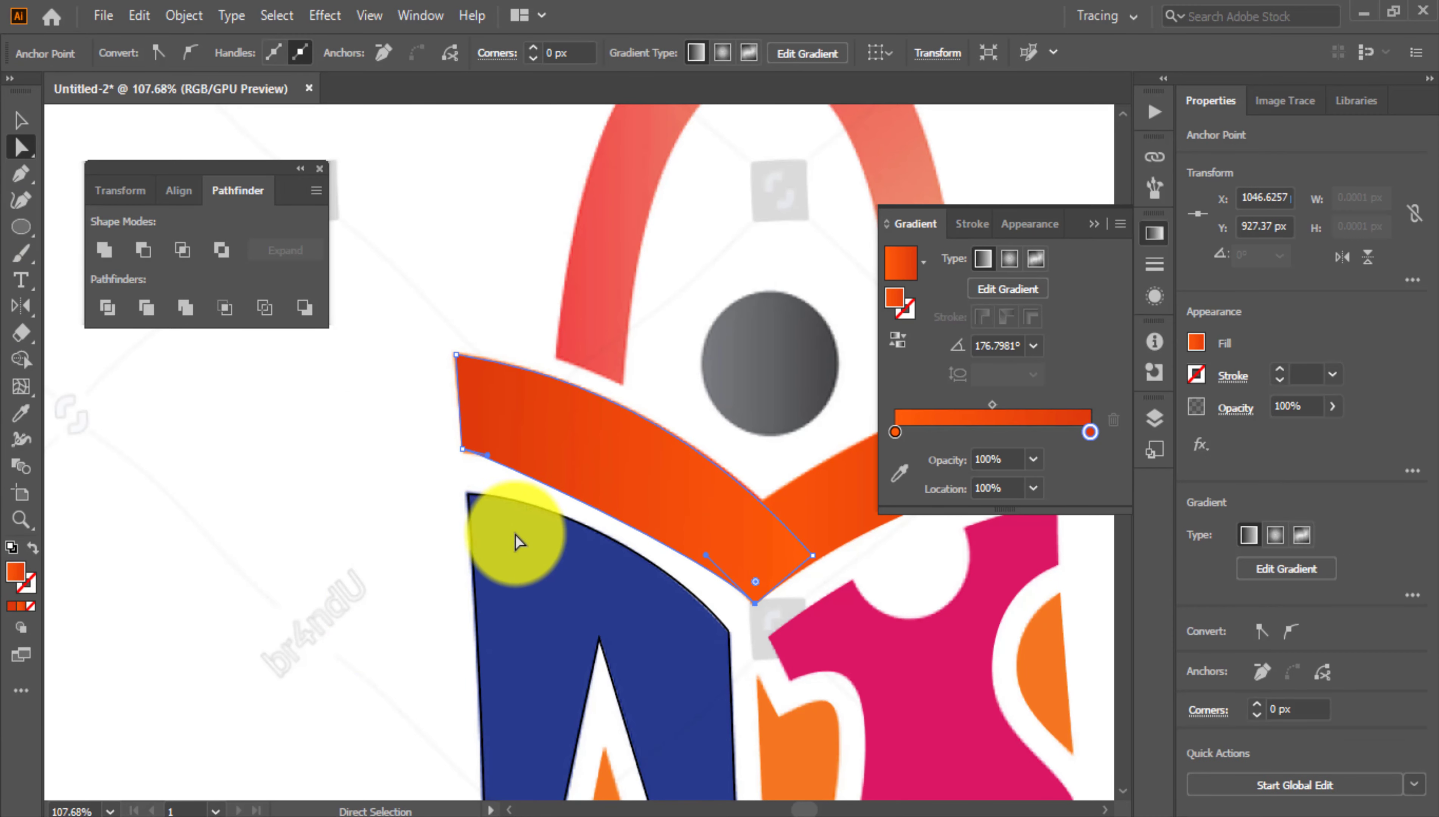
{"action": "left_click_drag", "start_coordinate": [602, 460], "coordinate": [603, 460]}
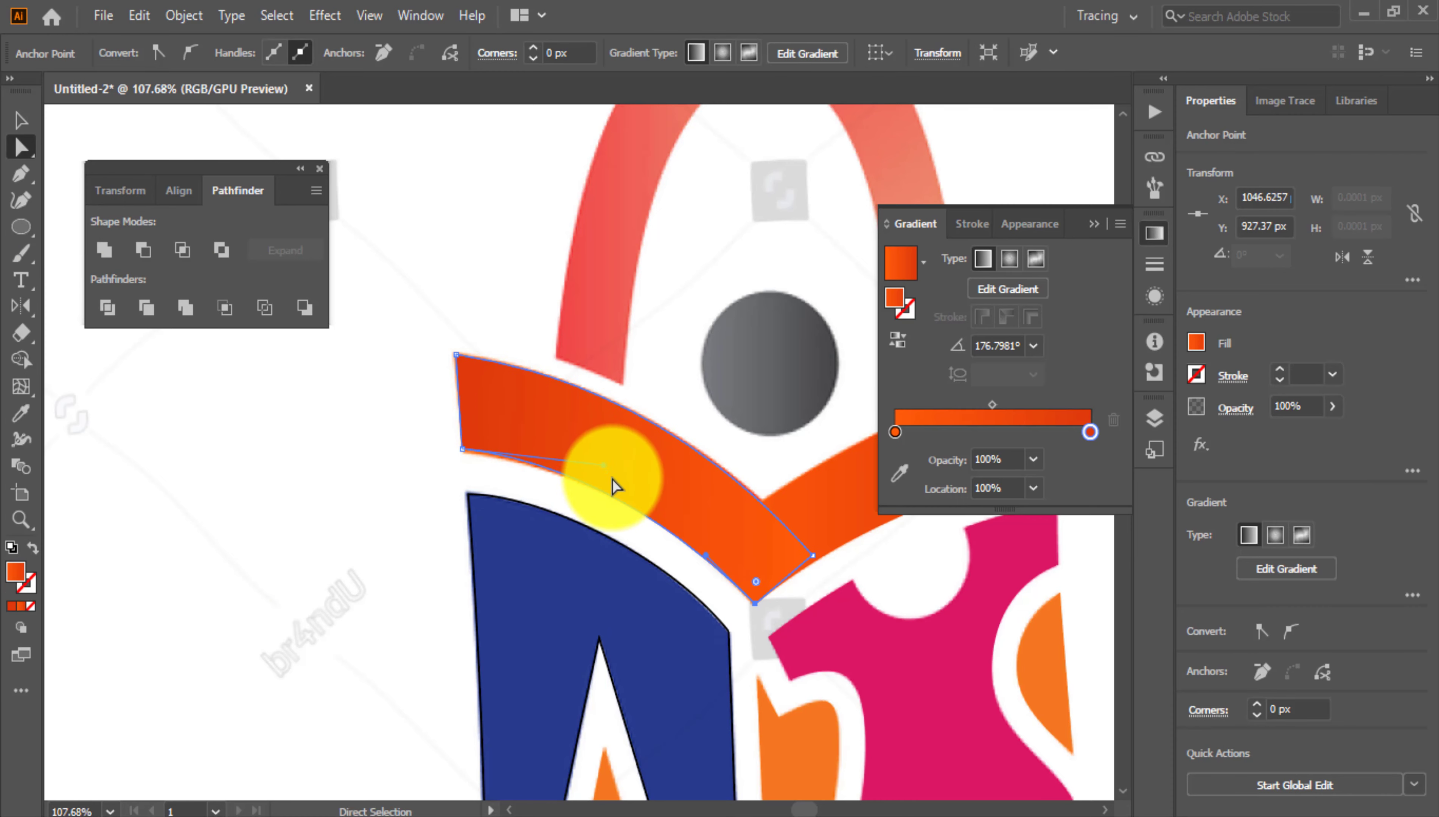
{"action": "left_click_drag", "start_coordinate": [596, 510], "coordinate": [645, 510]}
{"action": "left_click_drag", "start_coordinate": [608, 441], "coordinate": [668, 446]}
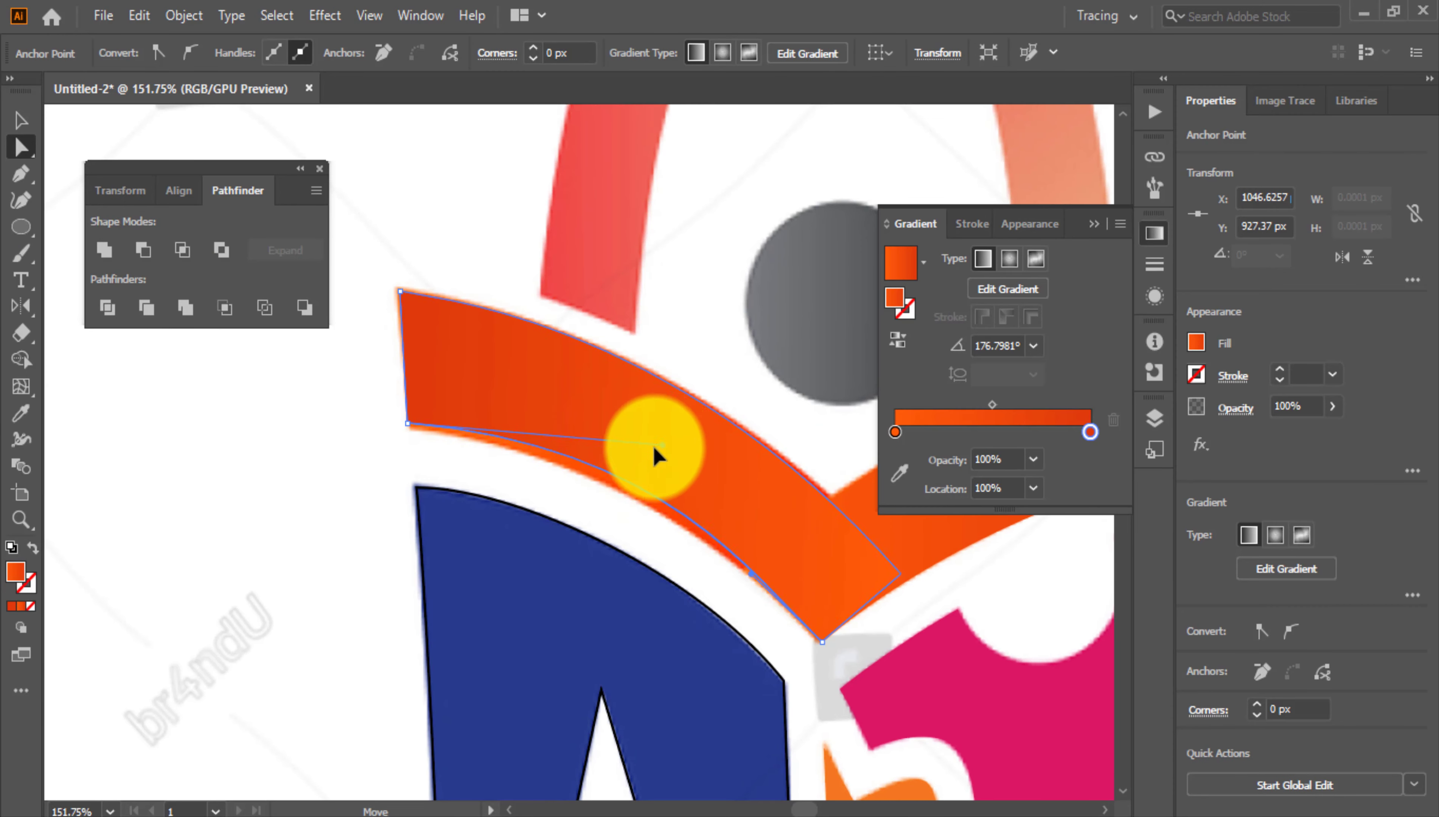
{"action": "scroll", "coordinate": [528, 508], "scroll_direction": "down", "scroll_amount": 3}
{"action": "scroll", "coordinate": [528, 508], "scroll_direction": "down", "scroll_amount": 3}
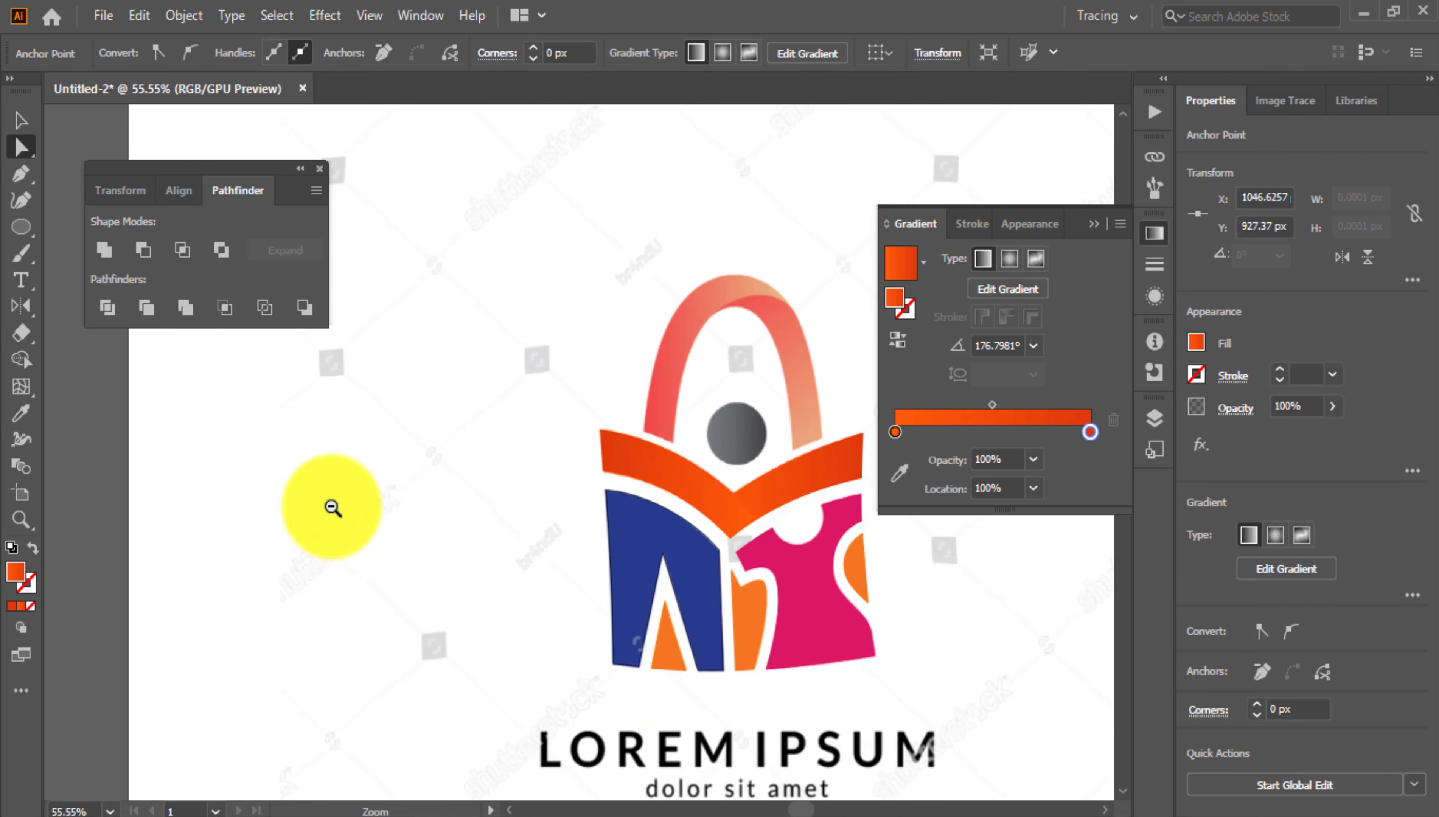
Select the left band and swap its fill and stroke to expose the reference underneath
{"action": "left_click", "coordinate": [20, 120]}
{"action": "left_click", "coordinate": [359, 312]}
{"action": "left_click", "coordinate": [539, 501]}
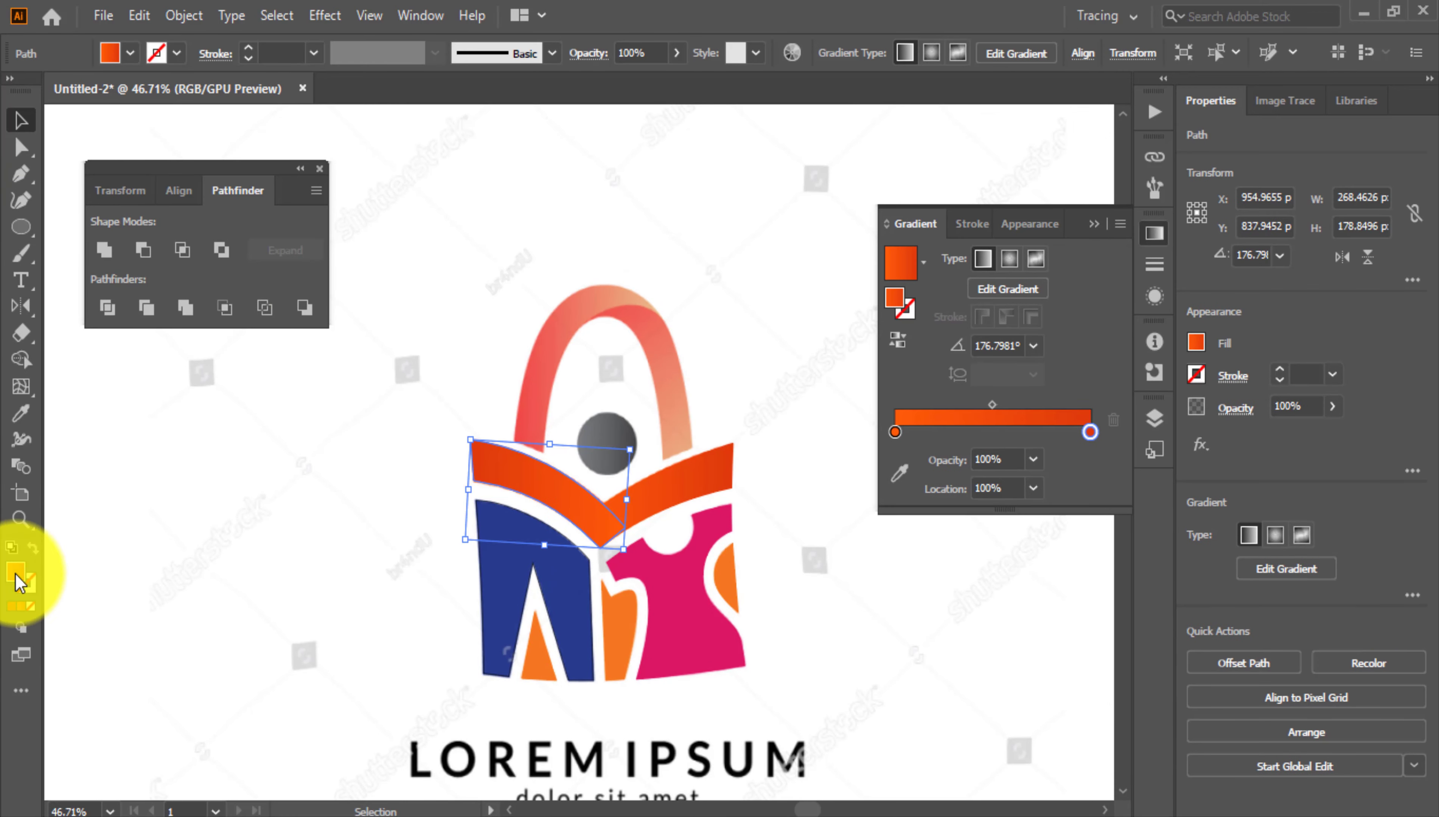
{"action": "left_click", "coordinate": [33, 547]}
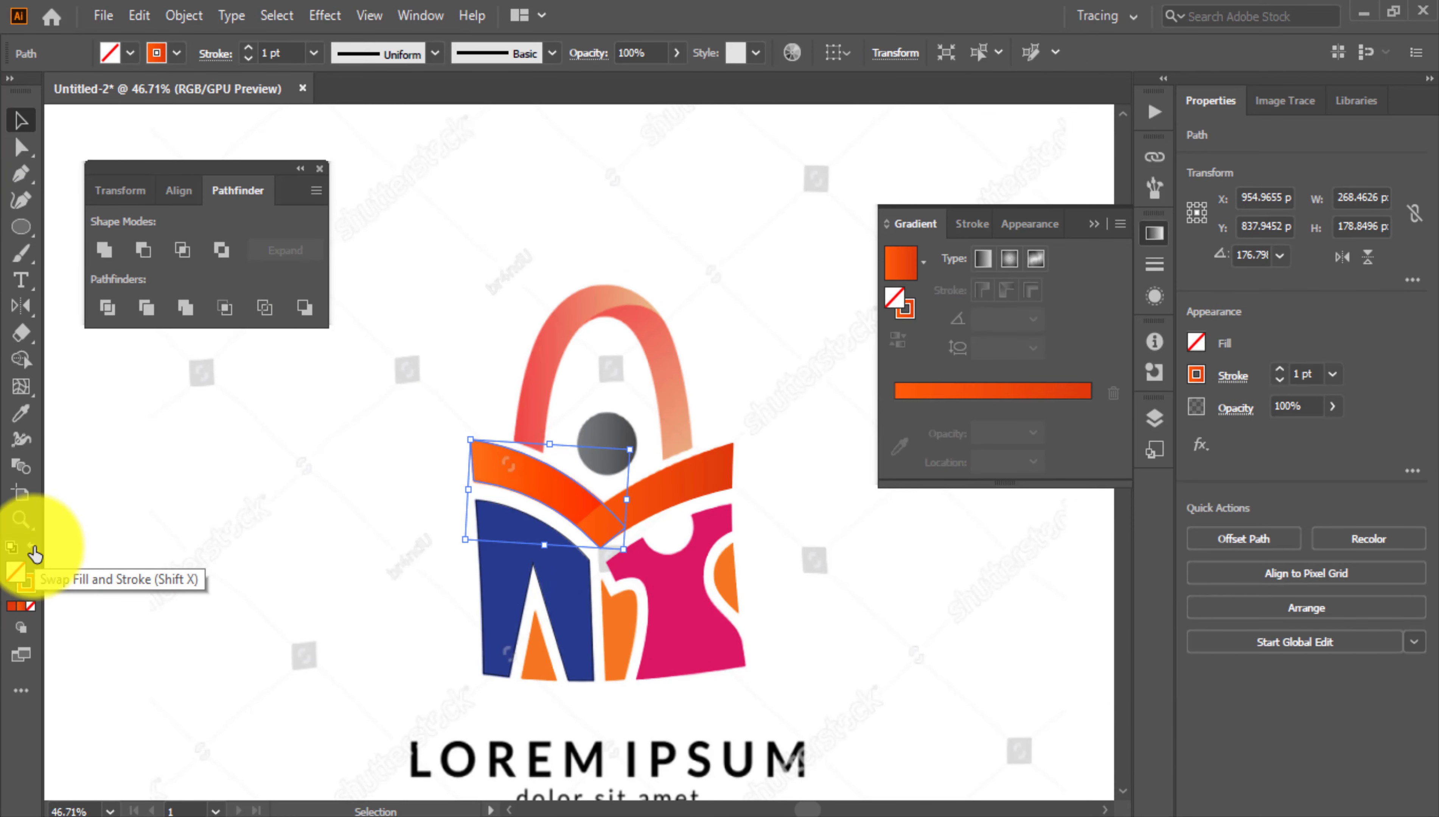
Restore the left band's gradient fill without a stroke and reverse the direction of the gradient
{"action": "left_click", "coordinate": [33, 549]}
{"action": "left_click_drag", "start_coordinate": [457, 524], "coordinate": [688, 474]}
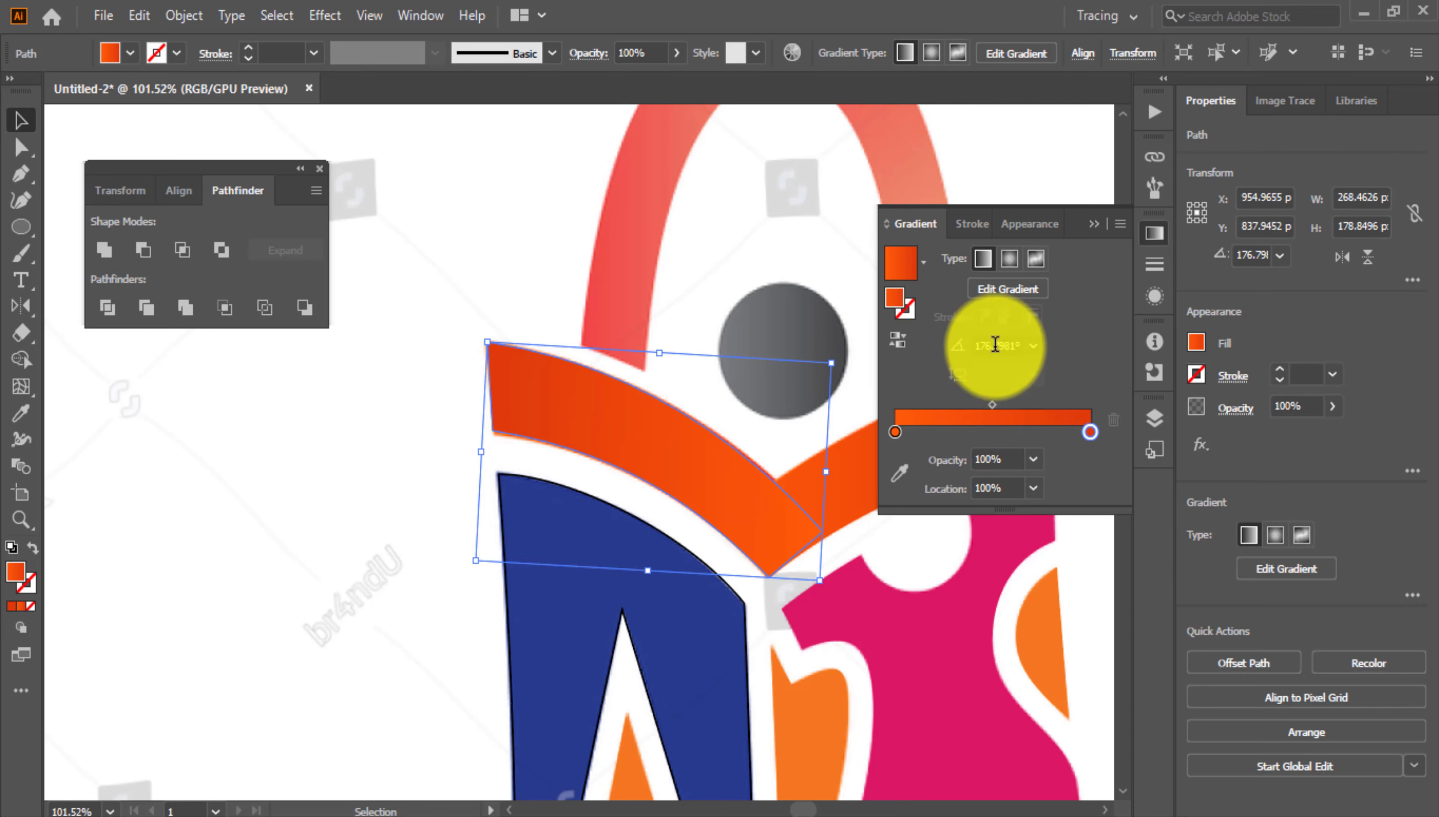
{"action": "left_click", "coordinate": [906, 346]}
{"action": "left_click", "coordinate": [444, 521]}
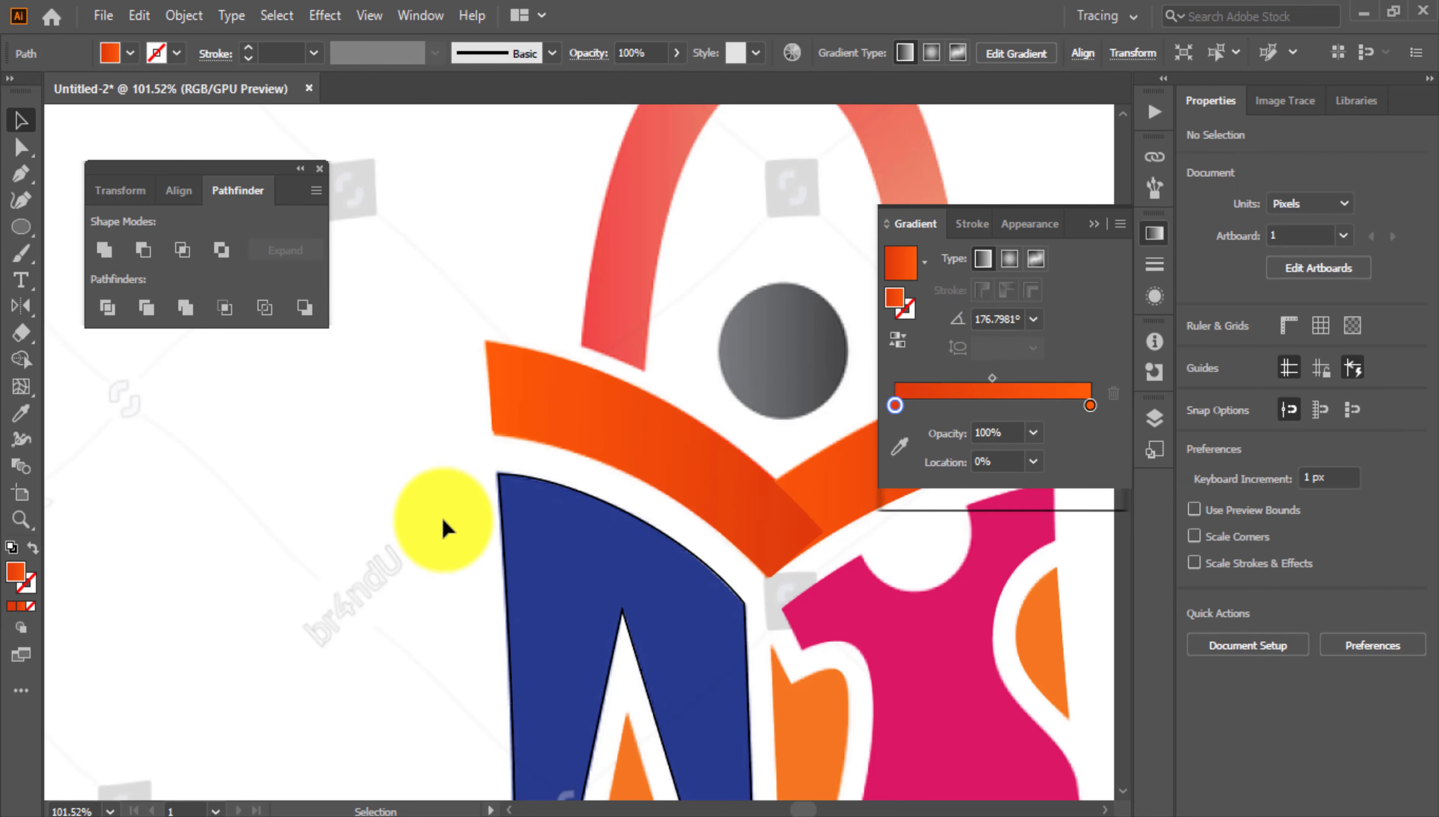
Extend the corner of the left band's inner end slightly and send the band one level backward, behind the right band
{"action": "mouse_move", "coordinate": [823, 552]}
{"action": "left_mouse_down"}
{"action": "mouse_move", "coordinate": [692, 564]}
{"action": "mouse_move", "coordinate": [798, 550]}
{"action": "left_mouse_up"}
{"action": "key", "text": "a"}
{"action": "left_click_drag", "start_coordinate": [704, 522], "coordinate": [661, 529]}
{"action": "left_click_drag", "start_coordinate": [570, 507], "coordinate": [418, 570]}
{"action": "key", "text": "ctrl+z"}
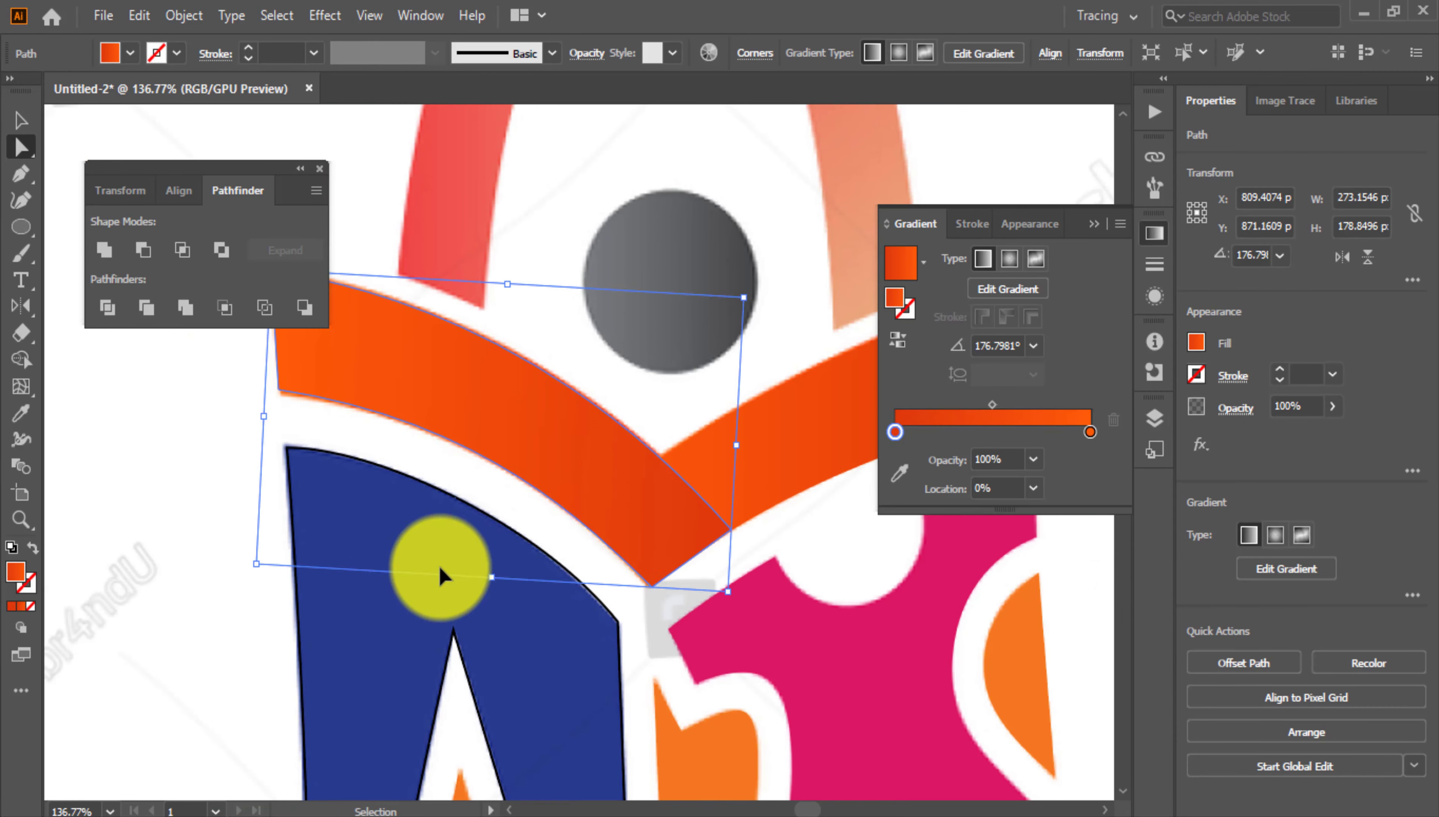
{"action": "right_click", "coordinate": [605, 518]}
{"action": "mouse_move", "coordinate": [678, 406]}
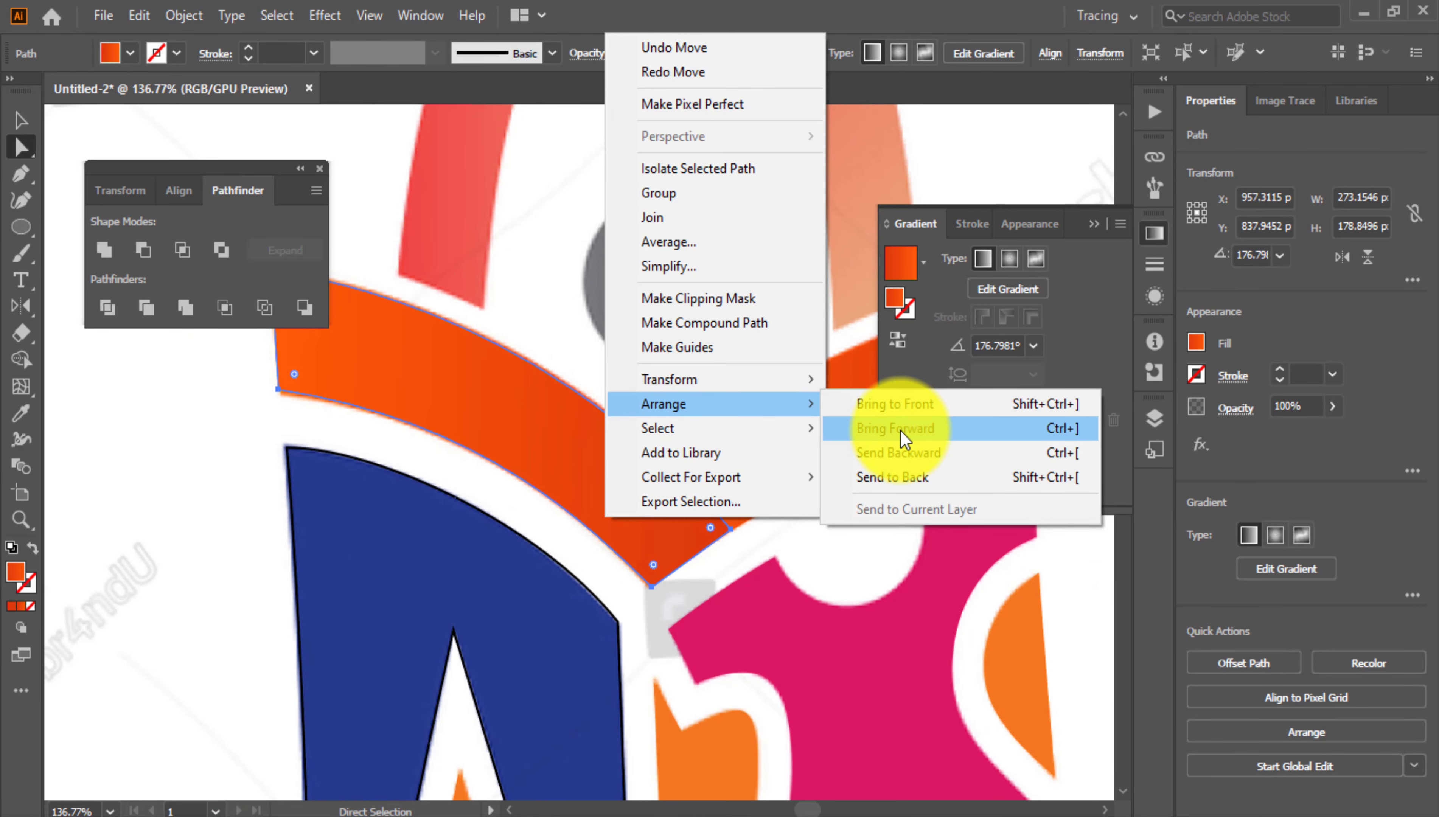
{"action": "left_click", "coordinate": [908, 452]}
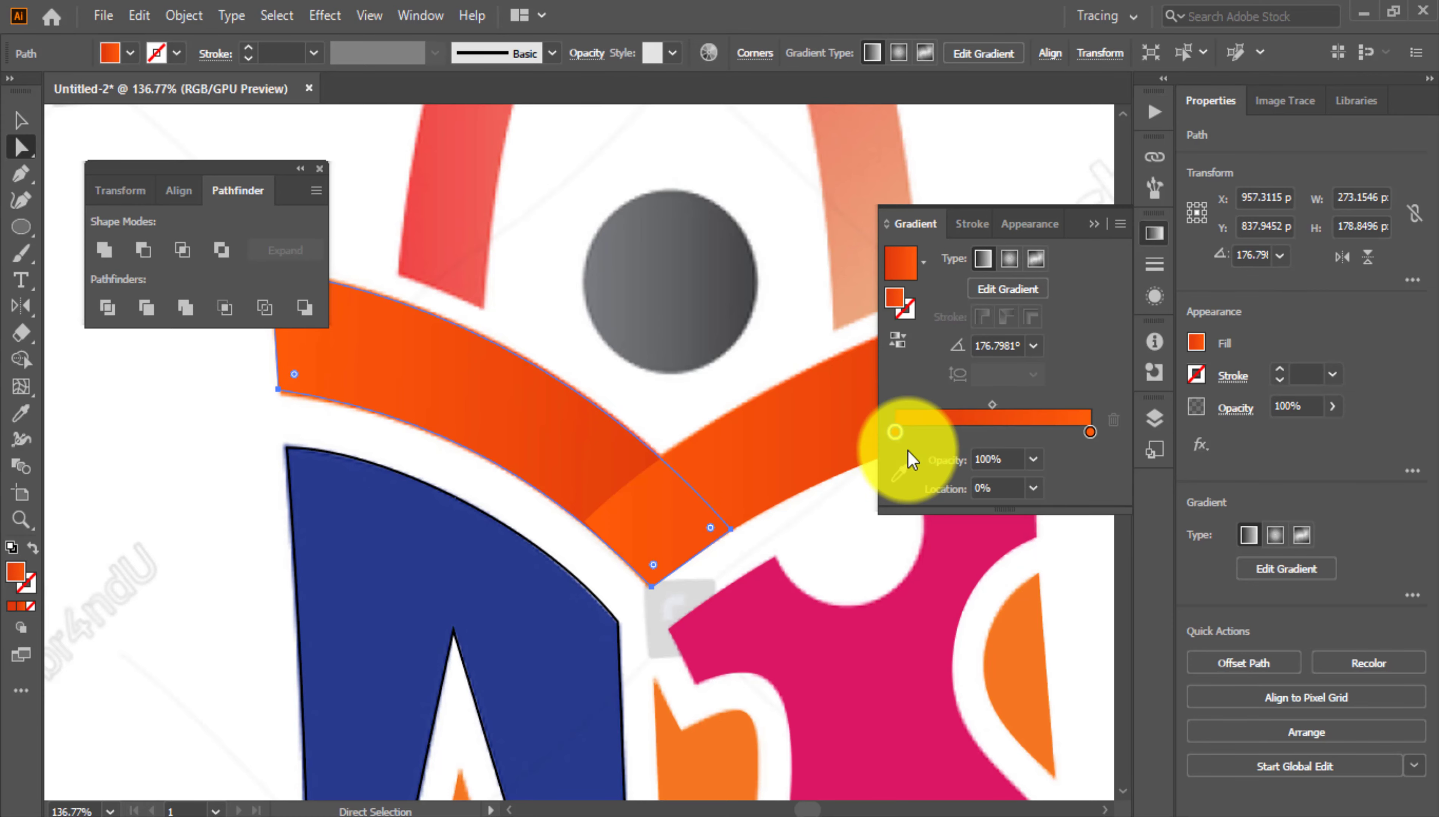
Adjust the corner anchor of the right band's inner end so it meets the left band's lower edge
{"action": "left_click", "coordinate": [784, 609]}
{"action": "left_click_drag", "start_coordinate": [570, 560], "coordinate": [1058, 543]}
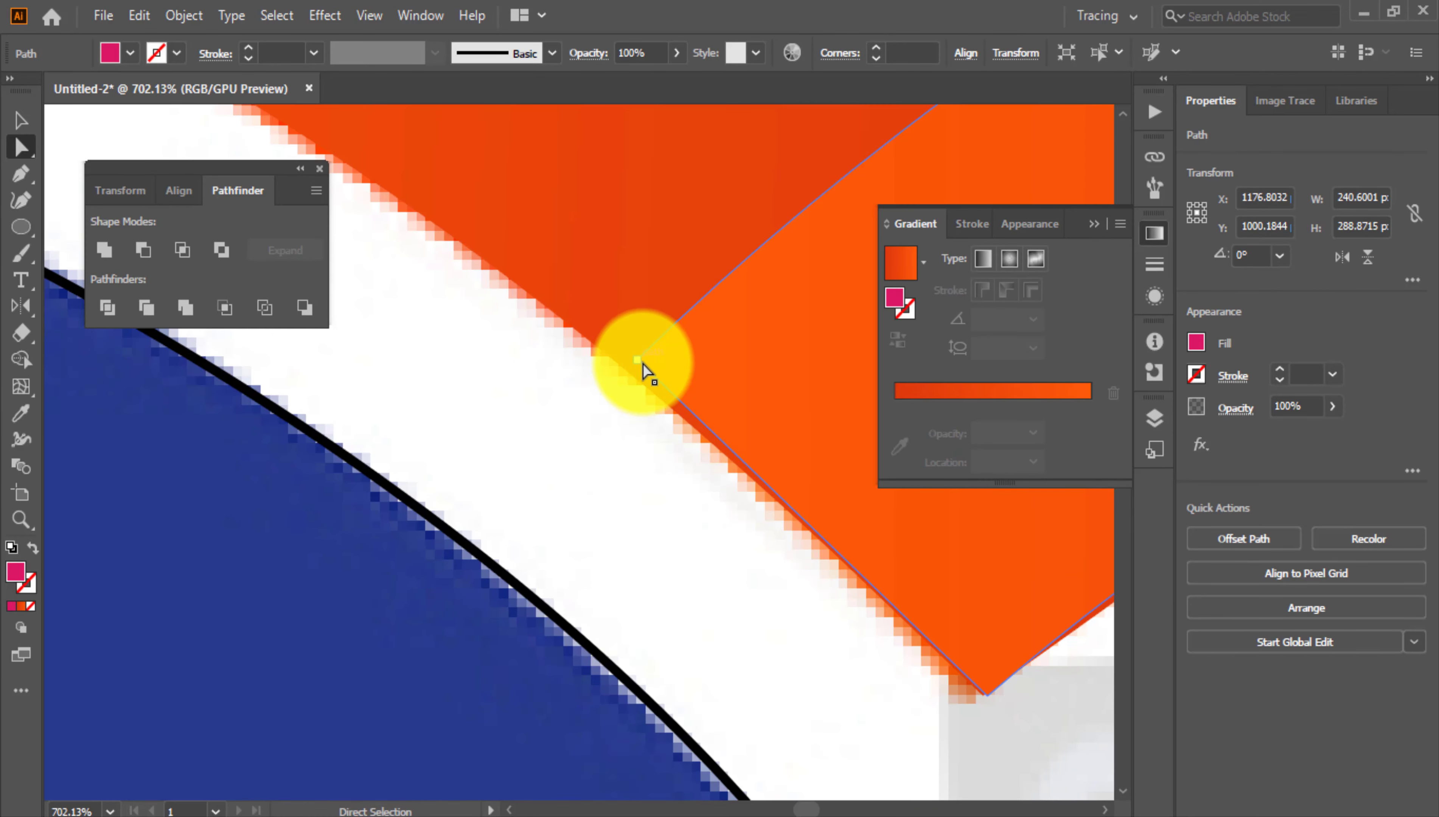
{"action": "left_click", "coordinate": [638, 362]}
{"action": "left_click_drag", "start_coordinate": [627, 415], "coordinate": [2, 417]}
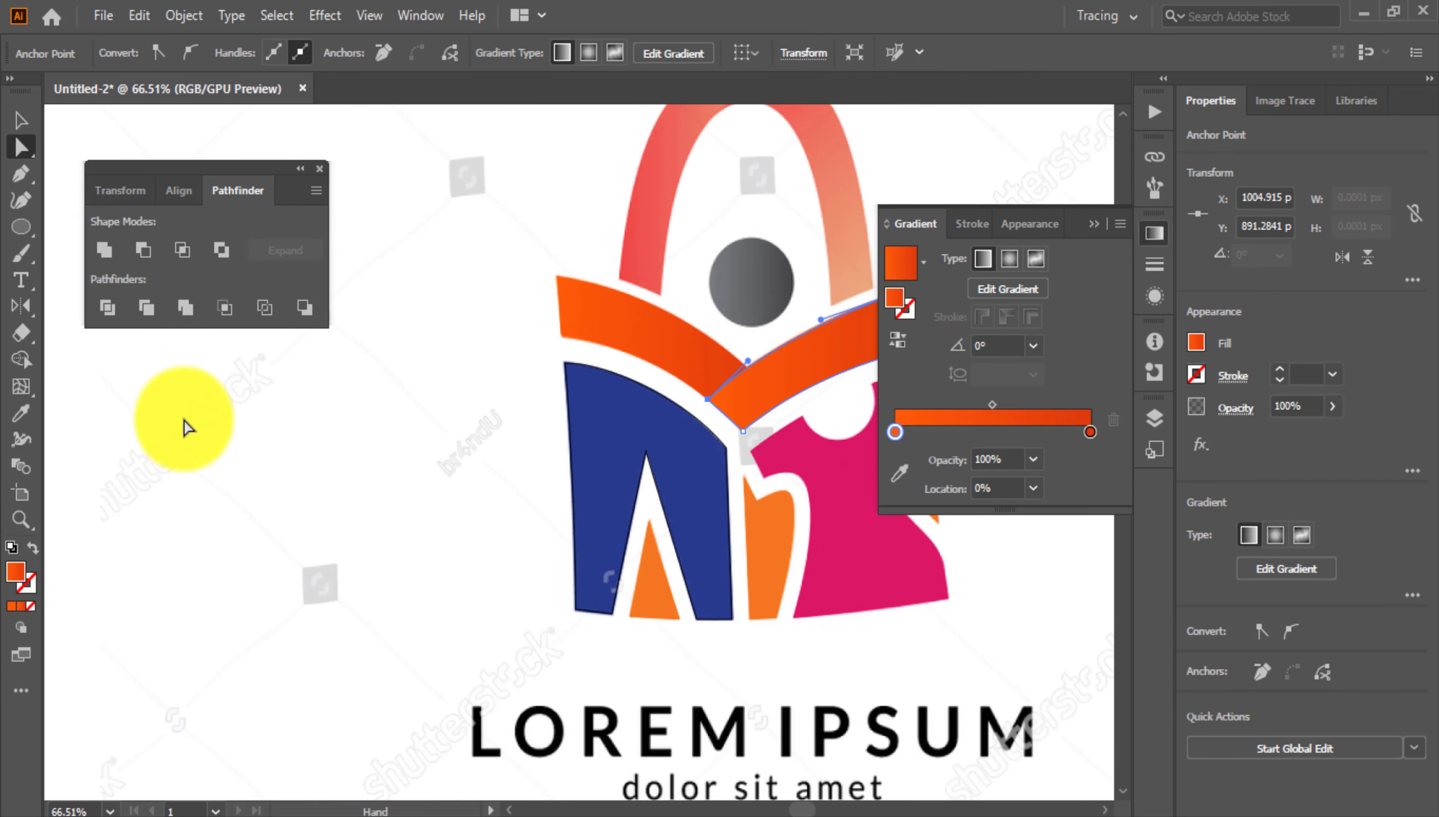
{"action": "left_click", "coordinate": [186, 424]}
Fill the trousers path with the blue sampled from the reference trousers
{"action": "left_click_drag", "start_coordinate": [374, 450], "coordinate": [228, 569]}
{"action": "mouse_move", "coordinate": [485, 447]}
{"action": "left_mouse_down"}
{"action": "mouse_move", "coordinate": [565, 430]}
{"action": "mouse_move", "coordinate": [493, 460]}
{"action": "left_mouse_up"}
{"action": "left_click_drag", "start_coordinate": [476, 627], "coordinate": [578, 588]}
{"action": "left_click", "coordinate": [587, 379]}
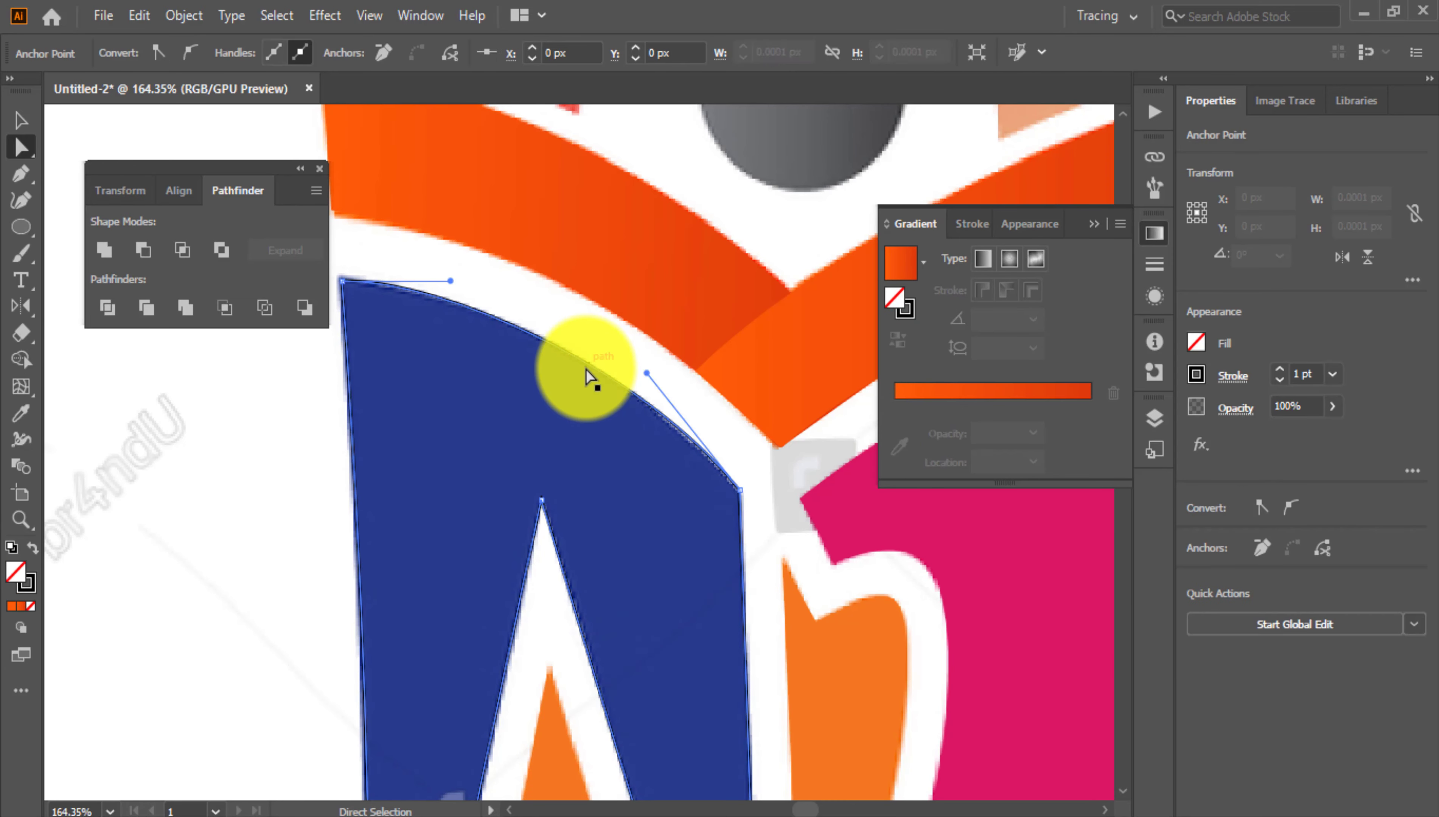
{"action": "left_click", "coordinate": [23, 414]}
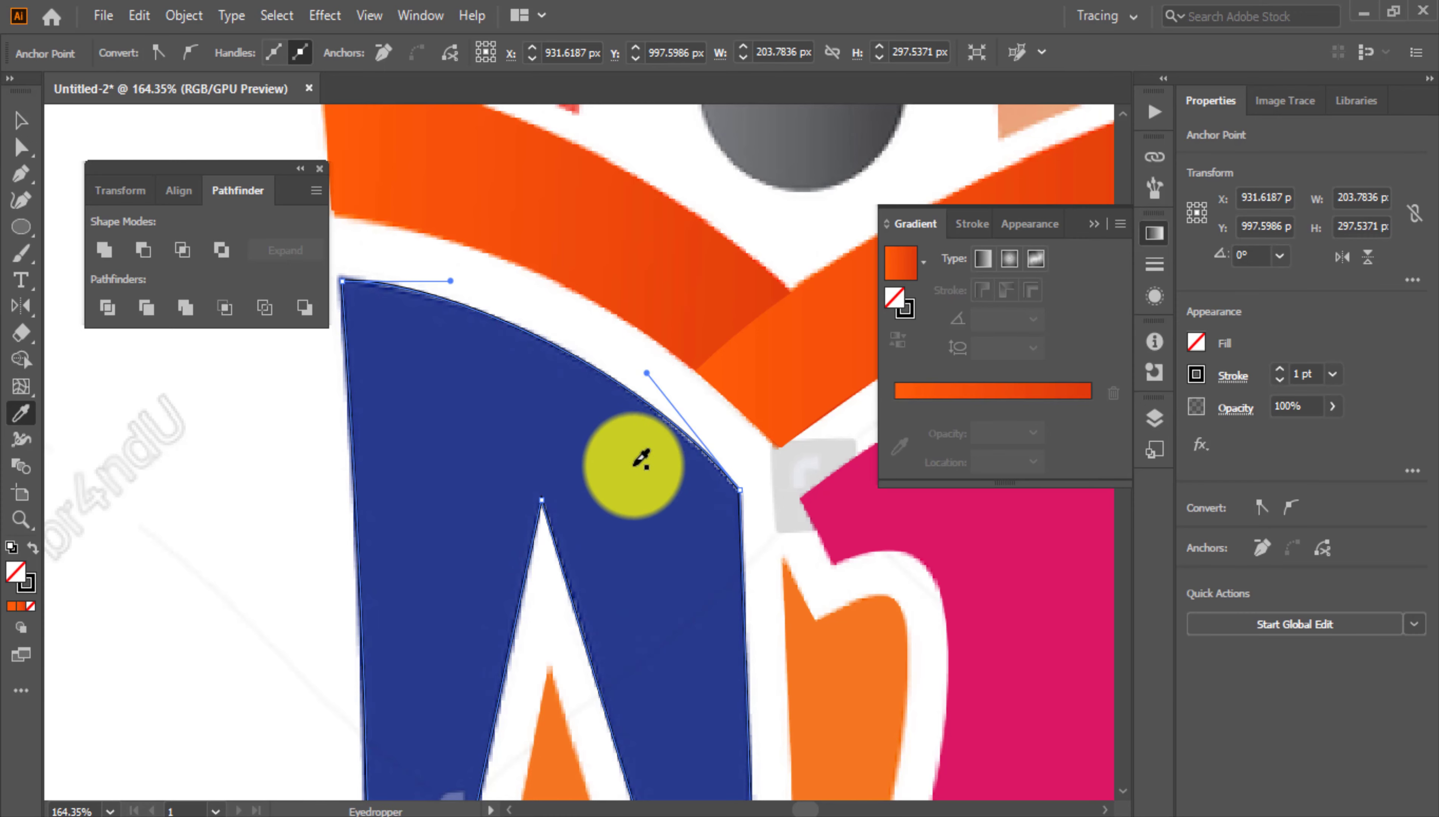
{"action": "left_click", "coordinate": [634, 468]}
{"action": "left_click", "coordinate": [17, 124]}
{"action": "left_click", "coordinate": [195, 475]}
Draw an ellipse about 101 × 99 px over the grey reference circle above the bands
{"action": "left_click_drag", "start_coordinate": [360, 541], "coordinate": [262, 541]}
{"action": "left_click_drag", "start_coordinate": [513, 364], "coordinate": [696, 456]}
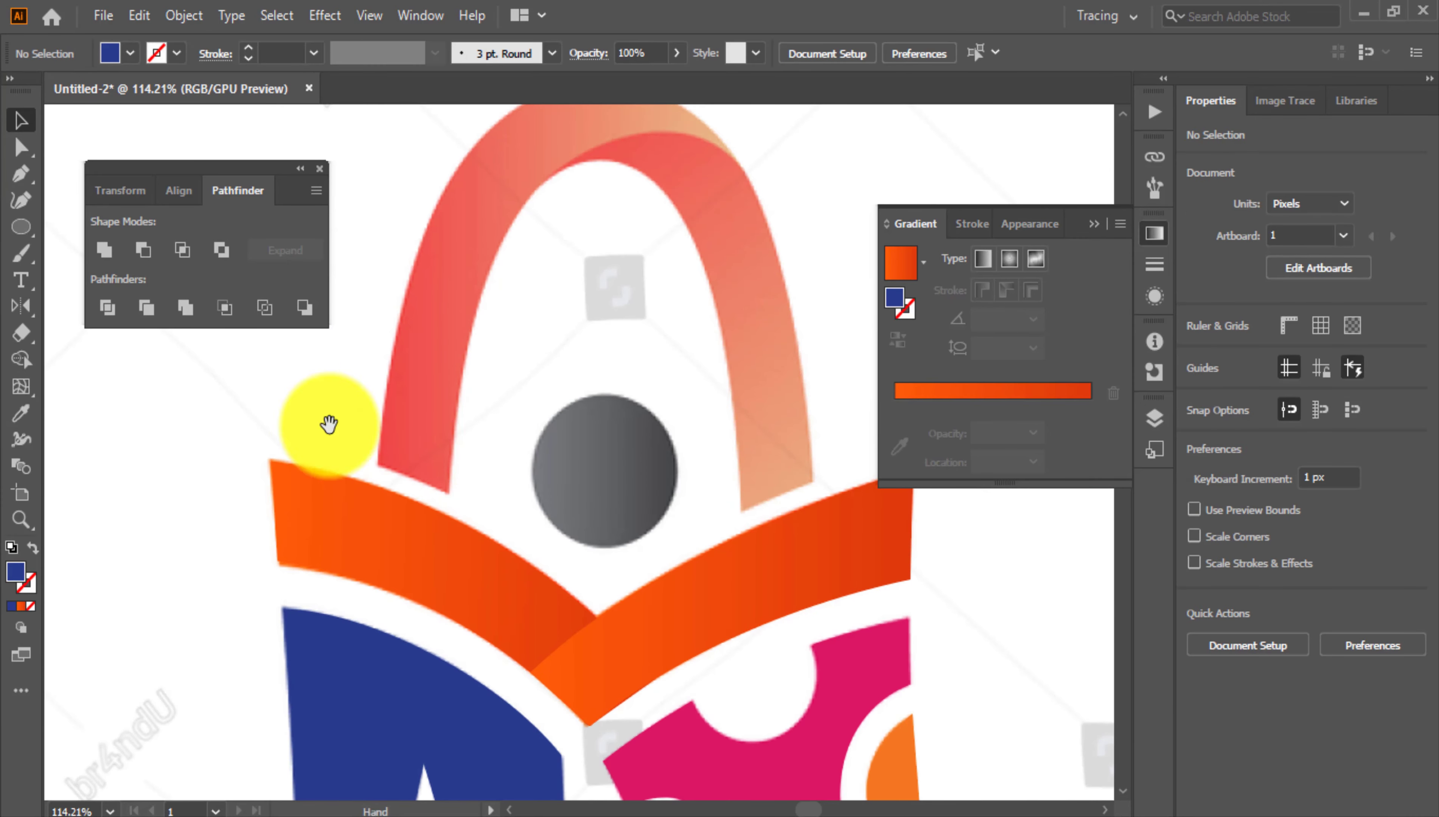
{"action": "left_click", "coordinate": [21, 227]}
{"action": "left_click_drag", "start_coordinate": [554, 415], "coordinate": [678, 543]}
Try an orange linear gradient on the circle, and remove its fill to expose the grey reference underneath
{"action": "left_click", "coordinate": [983, 258]}
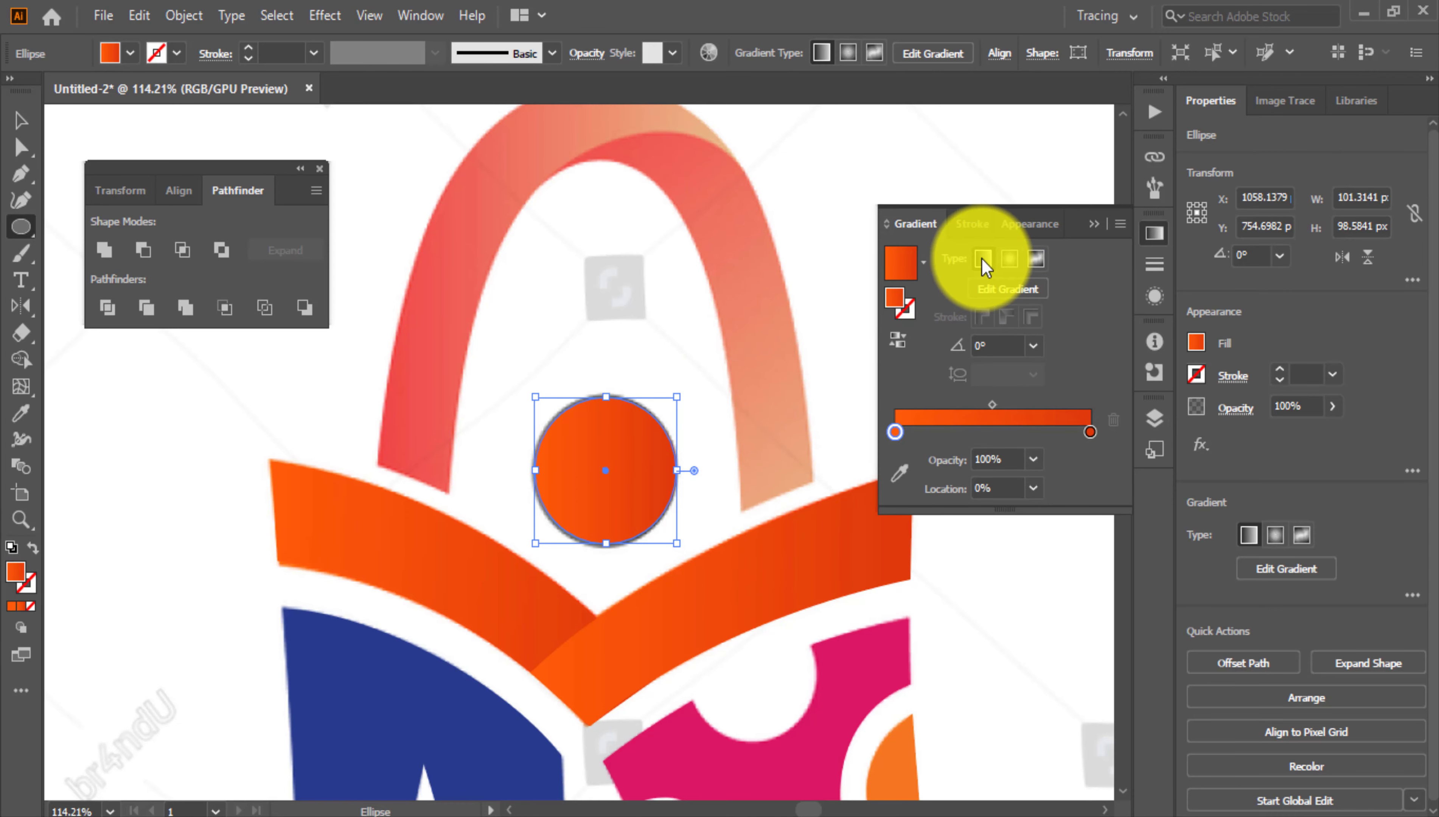
{"action": "left_click", "coordinate": [1090, 432]}
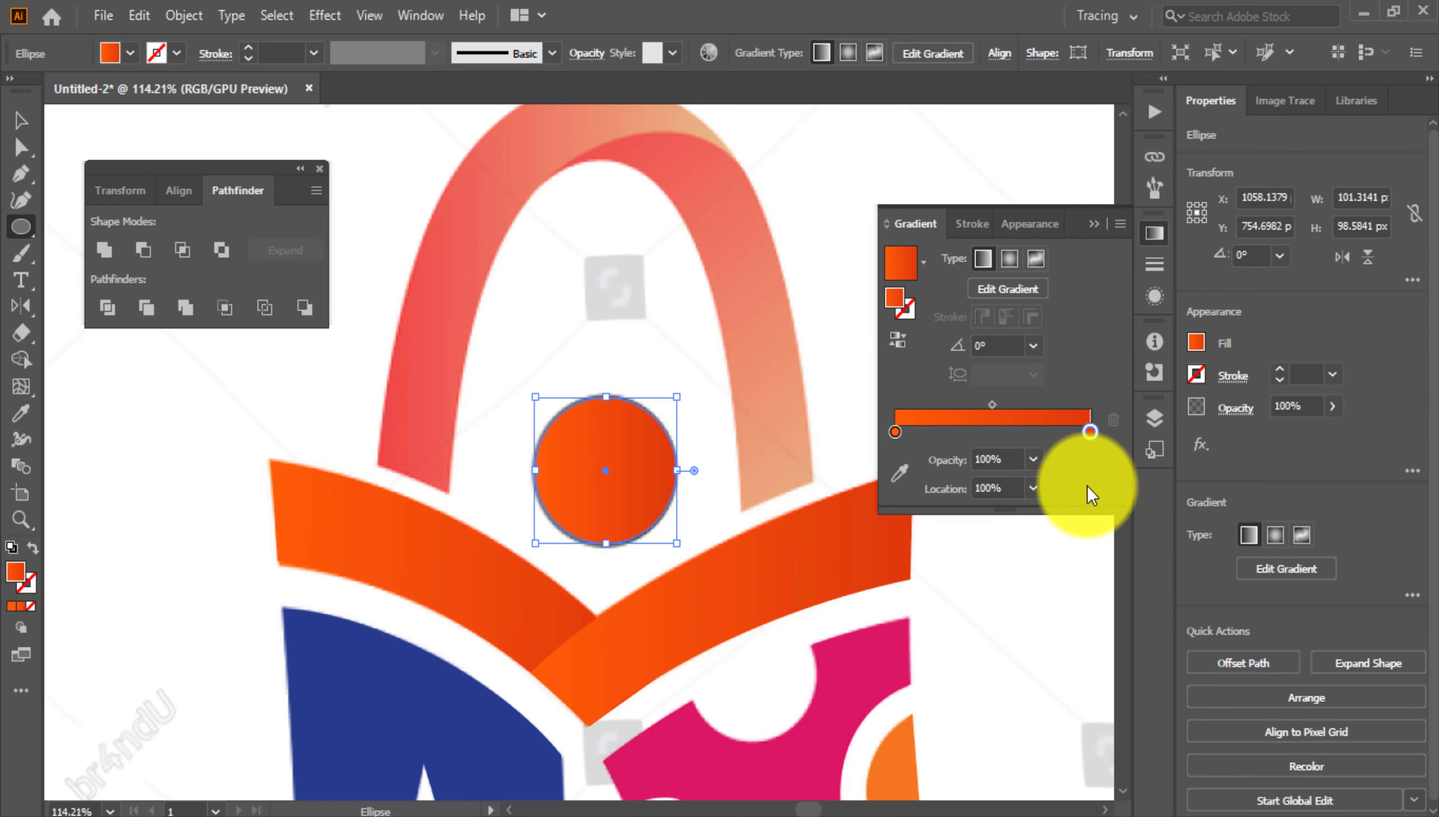
{"action": "left_click", "coordinate": [895, 435]}
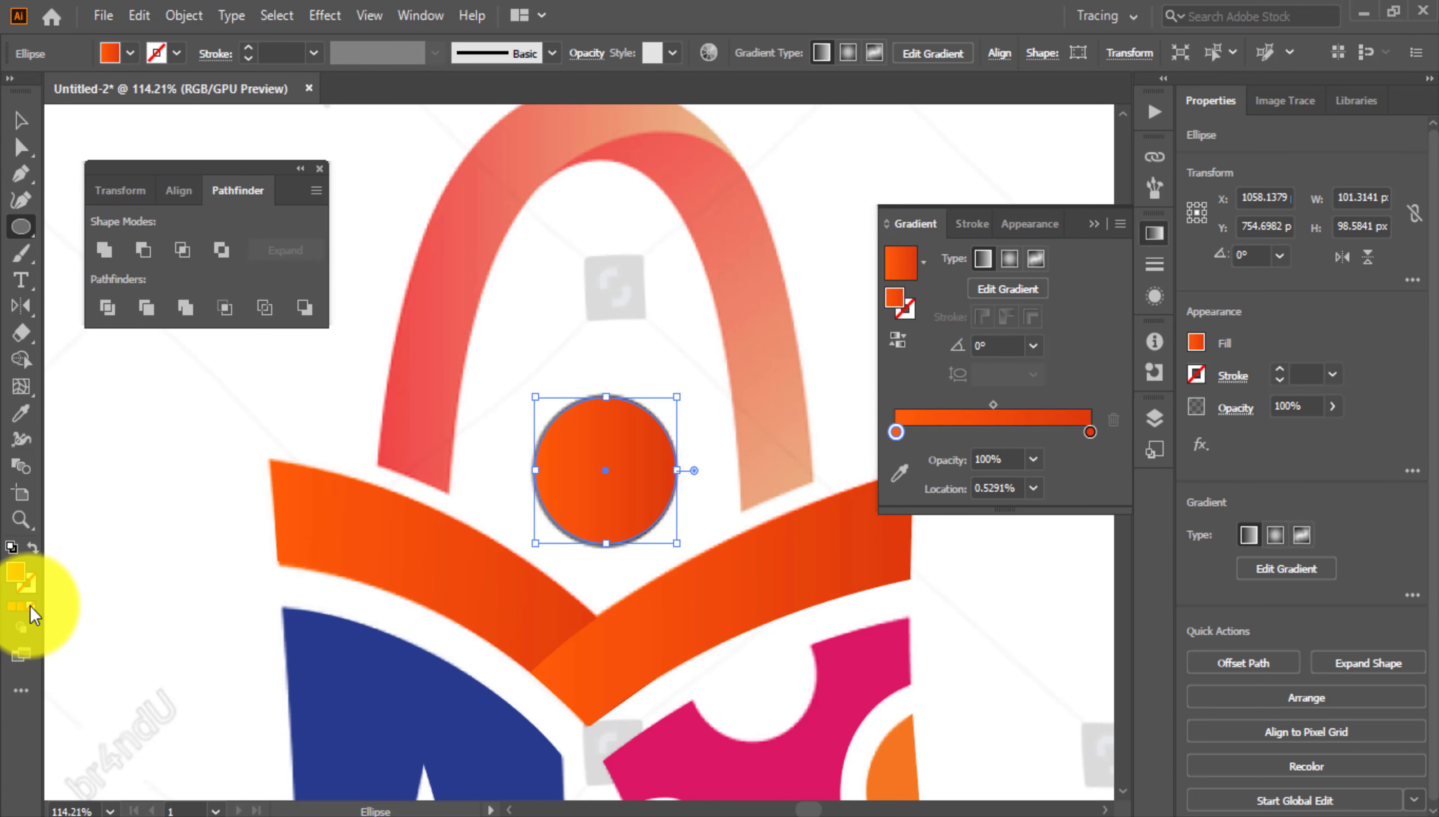
{"action": "left_click", "coordinate": [29, 607]}
{"action": "left_click", "coordinate": [19, 122]}
{"action": "left_click", "coordinate": [205, 559]}
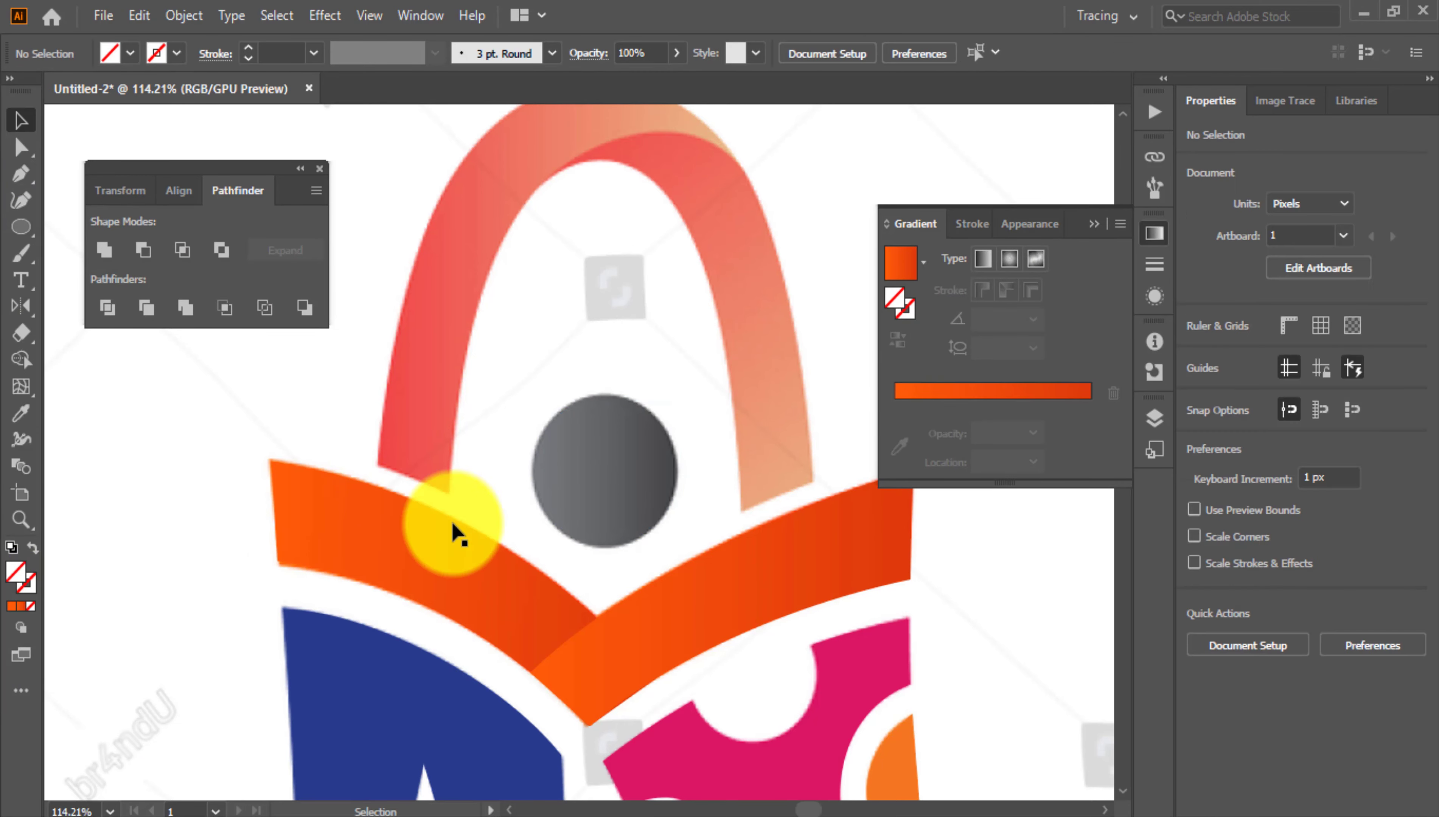
Apply the white-to-black linear preset gradient to the circle above the bands
{"action": "left_click", "coordinate": [562, 531]}
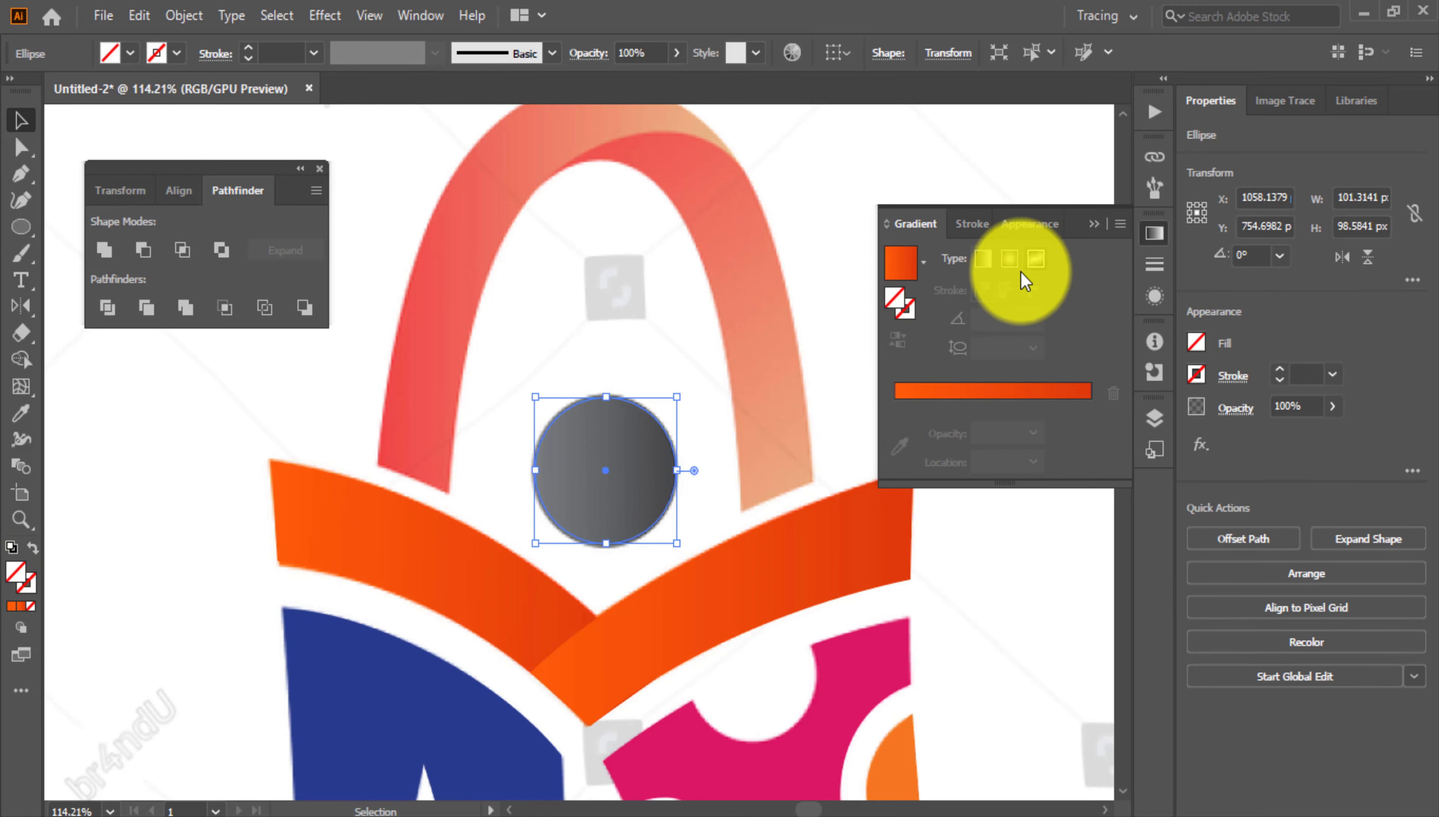
{"action": "left_click", "coordinate": [1119, 223]}
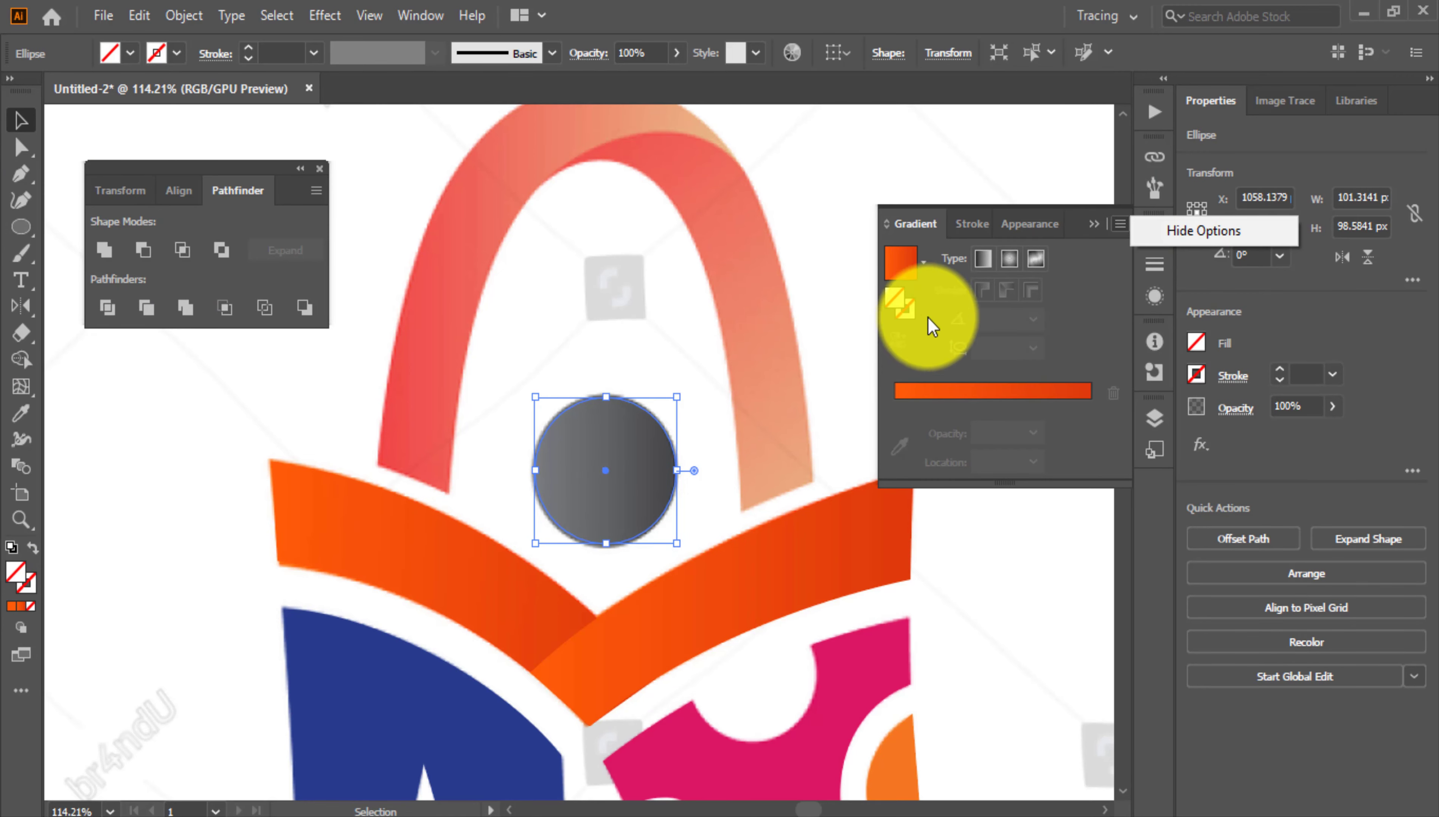
{"action": "left_click", "coordinate": [922, 262]}
{"action": "left_click", "coordinate": [834, 300]}
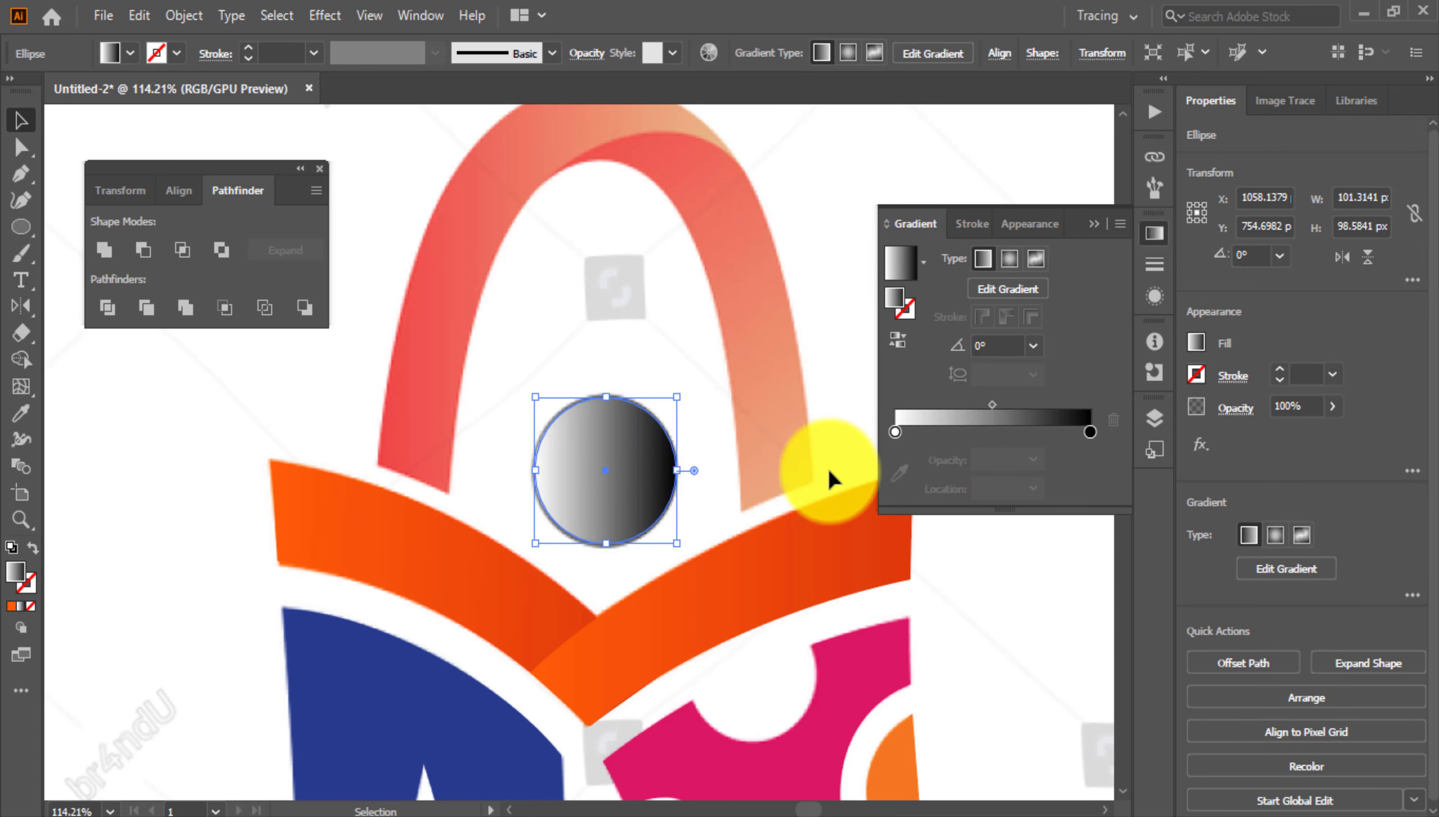
{"action": "left_click", "coordinate": [767, 472]}
Change the white stop of the circle's gradient to a dark grey swatch
{"action": "scroll", "coordinate": [567, 488], "scroll_direction": "up", "scroll_amount": 3}
{"action": "left_click_drag", "start_coordinate": [651, 489], "coordinate": [916, 548]}
{"action": "key", "text": "ctrl+z"}
{"action": "double_click", "coordinate": [895, 432]}
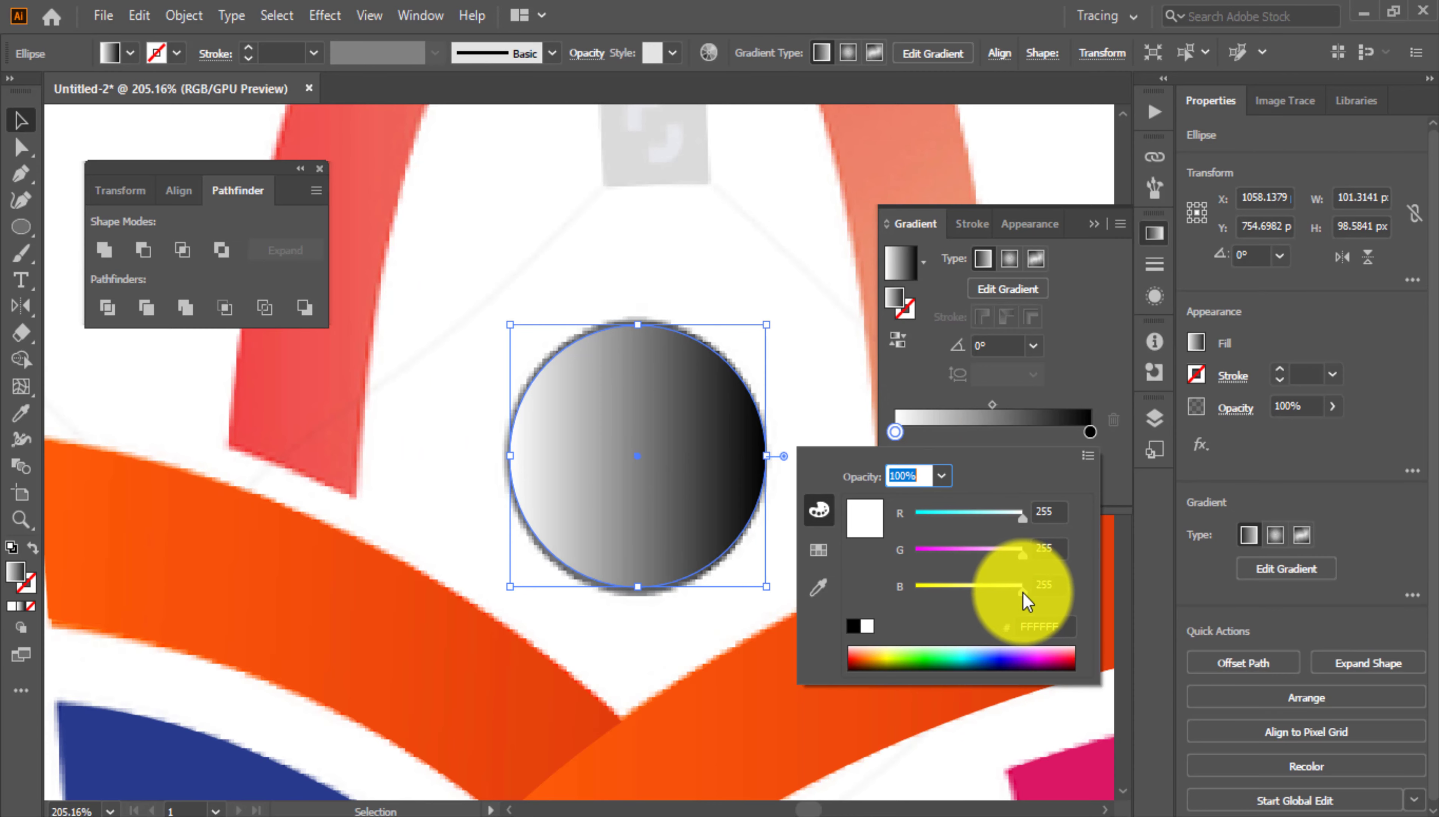
{"action": "left_click", "coordinate": [818, 550]}
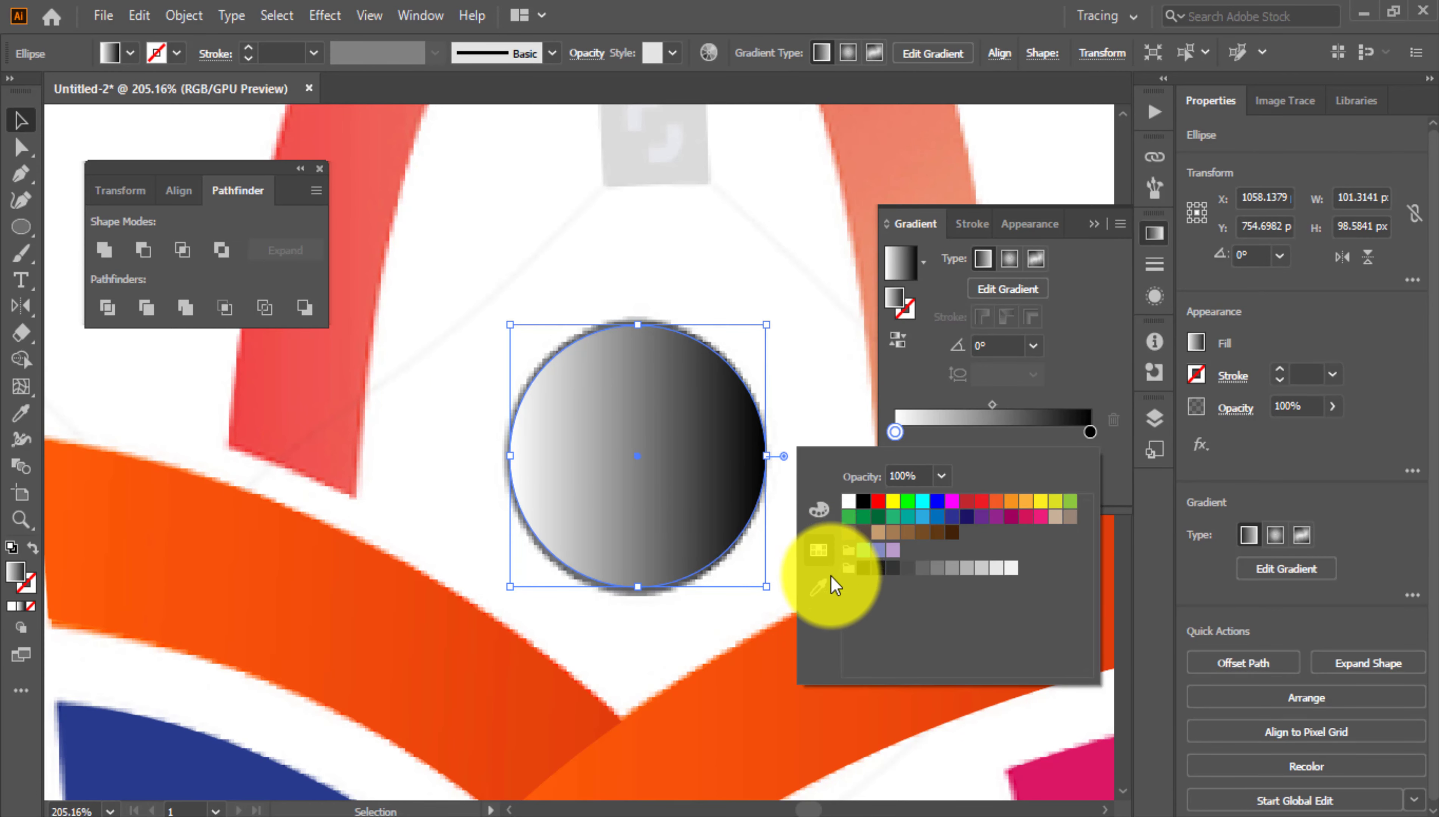
{"action": "left_click", "coordinate": [892, 568]}
{"action": "left_click", "coordinate": [908, 567]}
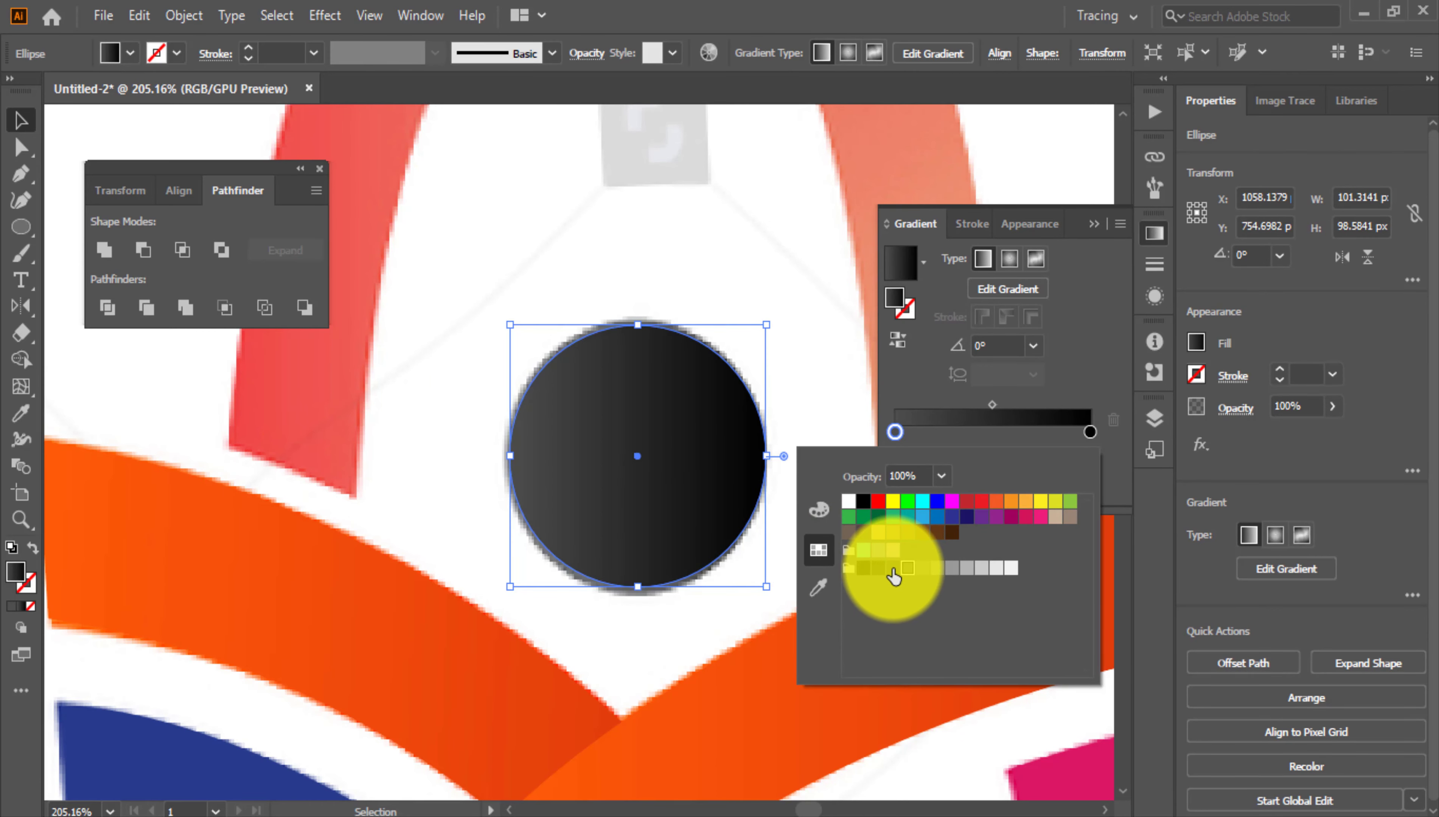
{"action": "left_click", "coordinate": [893, 567]}
{"action": "left_click", "coordinate": [21, 120]}
{"action": "left_click", "coordinate": [430, 279]}
Draw a tall ellipse about 212 × 491 px along the inner edge of the bag handle
{"action": "key", "text": "ctrl+space"}
{"action": "left_click_drag", "start_coordinate": [667, 335], "coordinate": [381, 354]}
{"action": "key", "text": "space"}
{"action": "left_click_drag", "start_coordinate": [704, 406], "coordinate": [690, 512]}
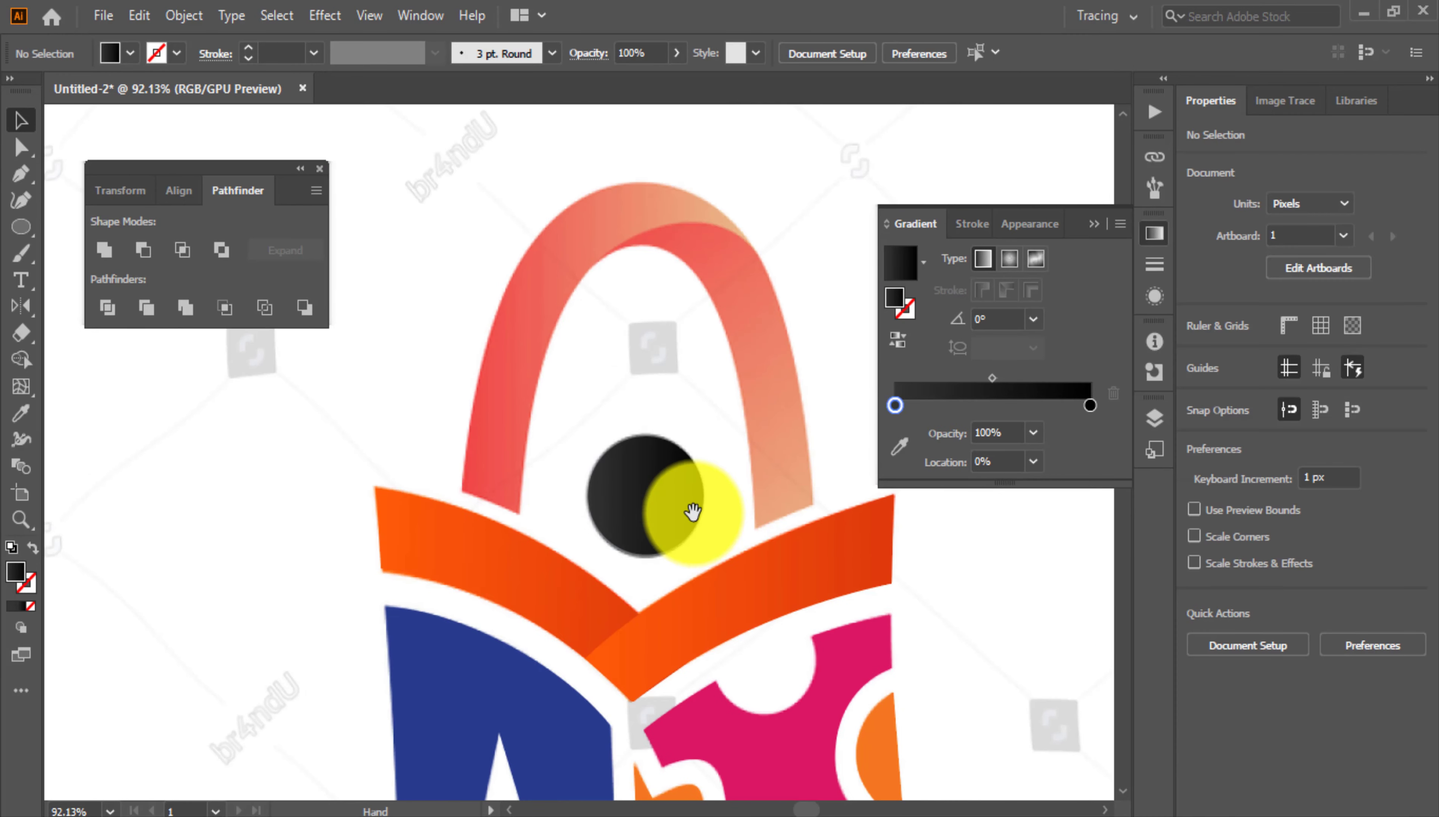
{"action": "key", "text": "ctrl+space"}
{"action": "left_click_drag", "start_coordinate": [463, 492], "coordinate": [528, 453]}
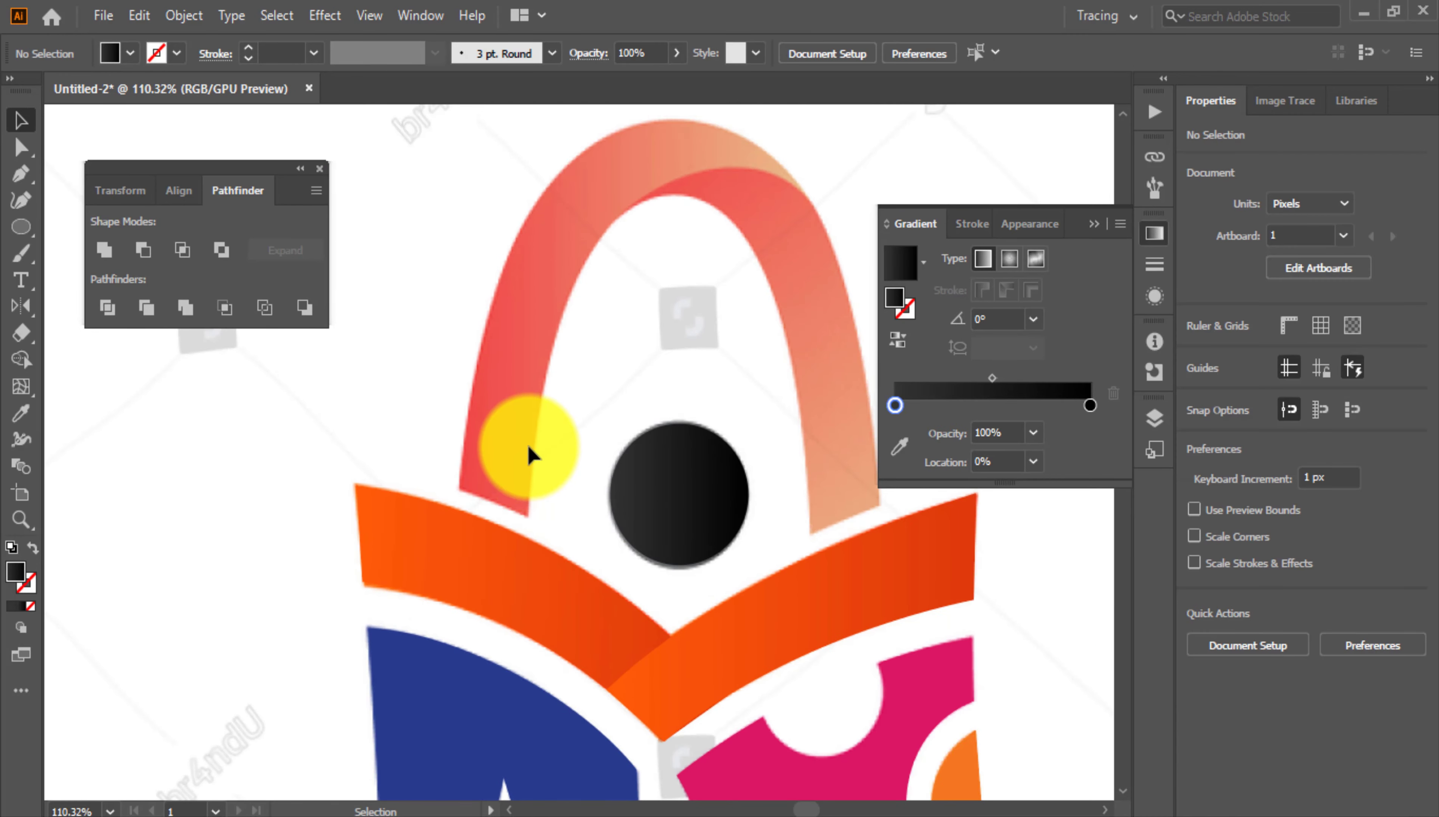
{"action": "left_click", "coordinate": [21, 227]}
{"action": "left_click_drag", "start_coordinate": [570, 355], "coordinate": [481, 354]}
{"action": "left_click_drag", "start_coordinate": [543, 268], "coordinate": [742, 644]}
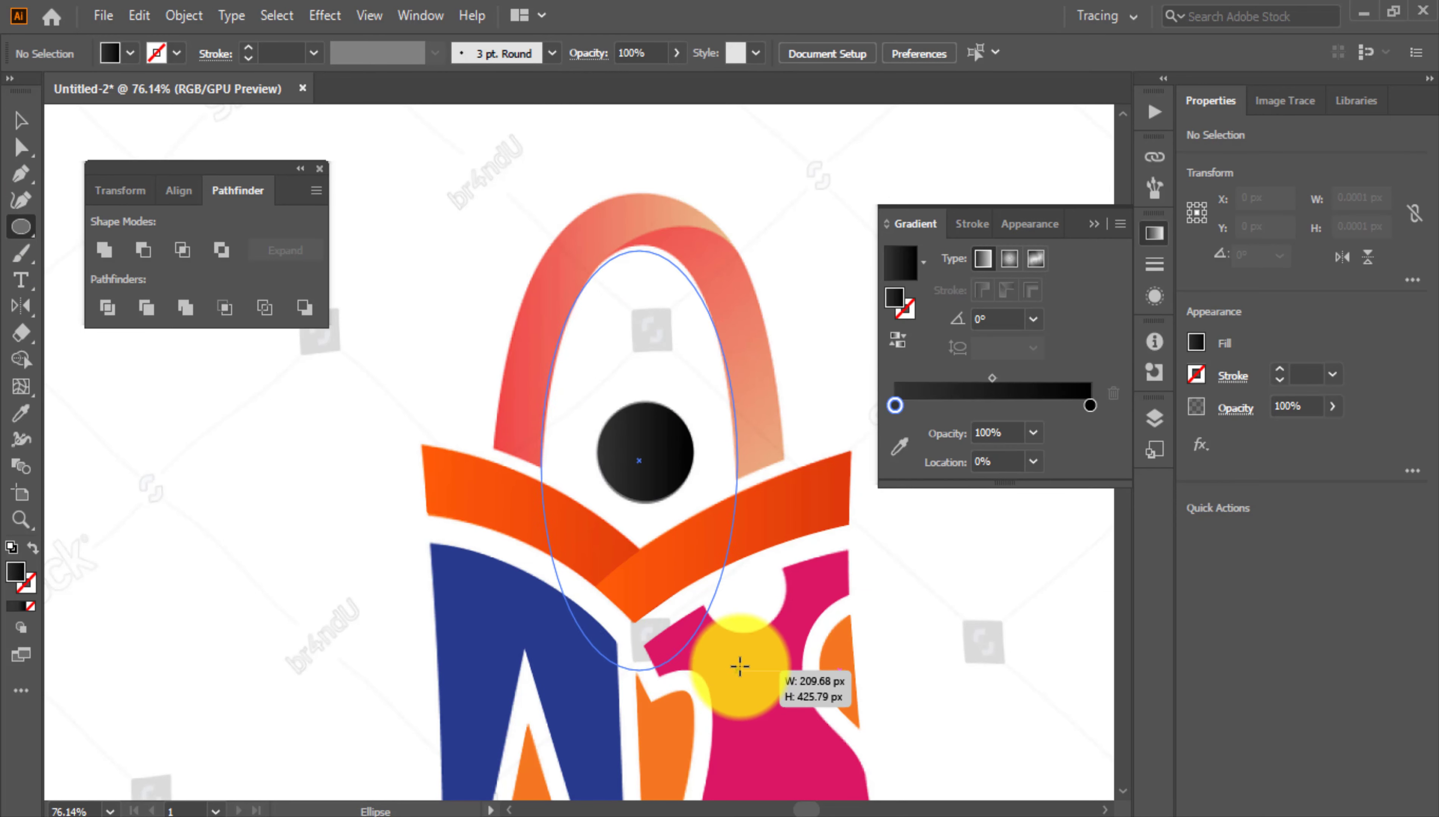
{"action": "left_click_drag", "start_coordinate": [739, 663], "coordinate": [733, 733]}
{"action": "left_click_drag", "start_coordinate": [739, 489], "coordinate": [741, 489]}
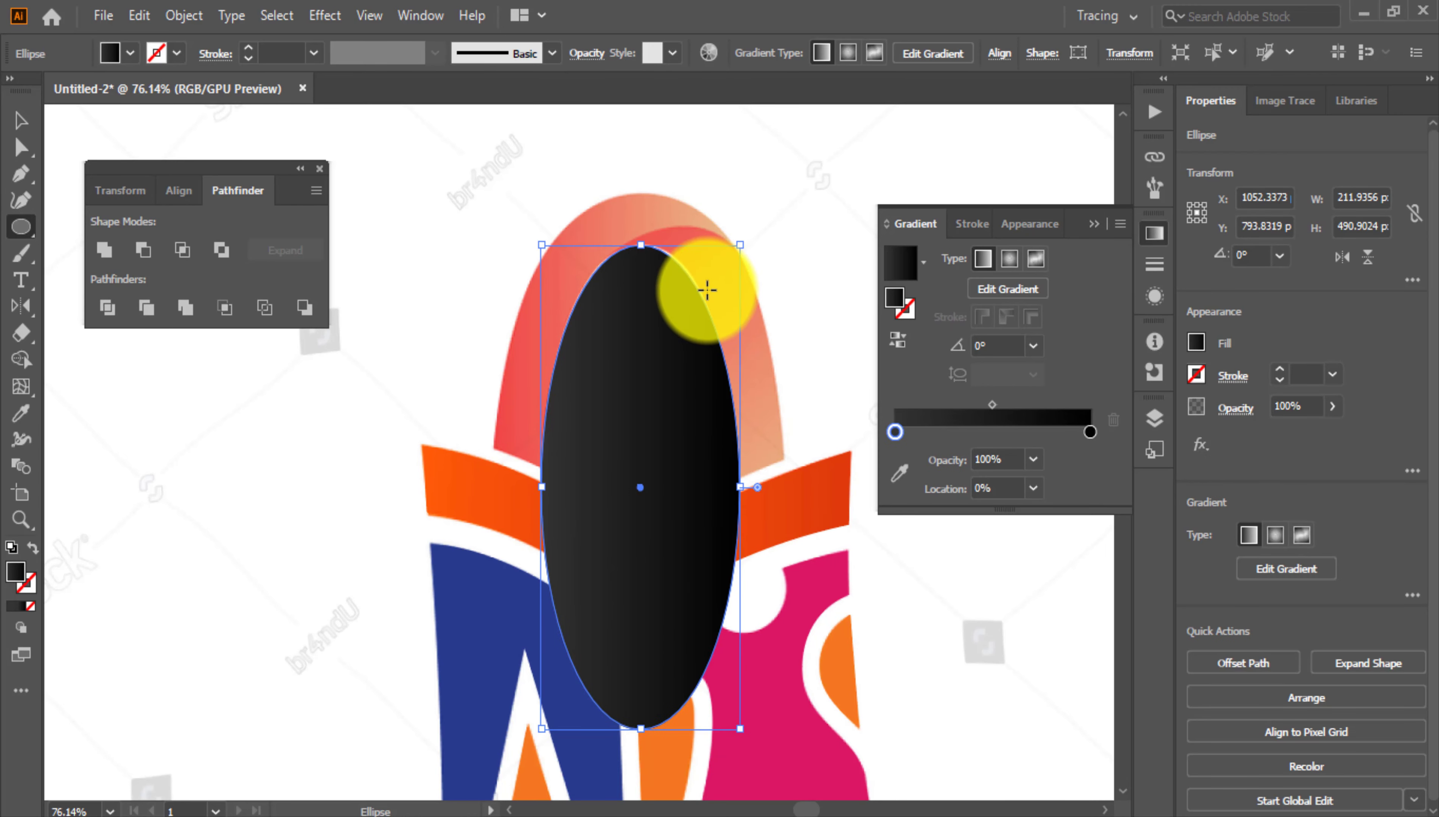
{"action": "left_click", "coordinate": [20, 120]}
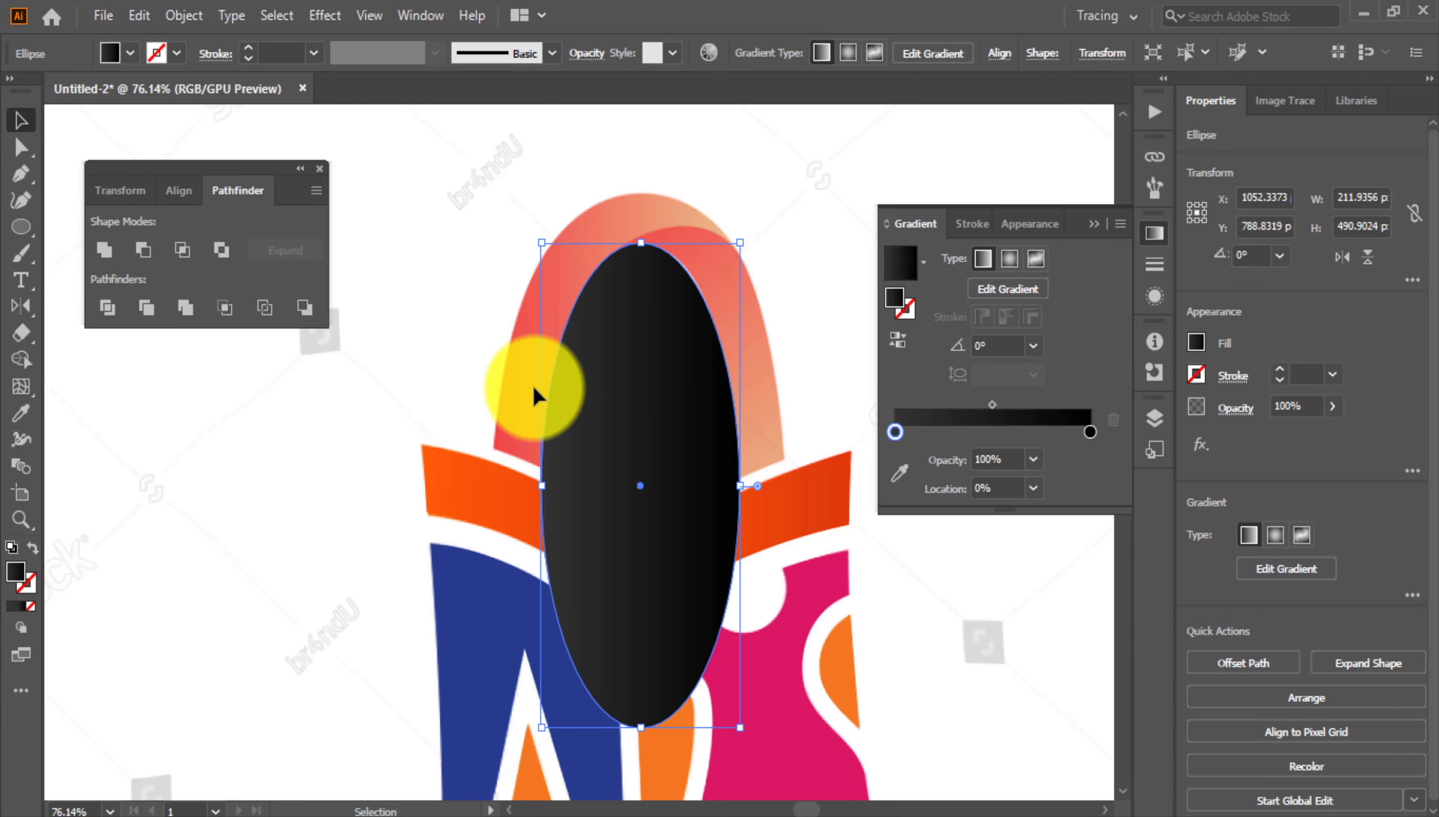
Give the tall ellipse no fill and a black 1 pt stroke
{"action": "left_click", "coordinate": [33, 607]}
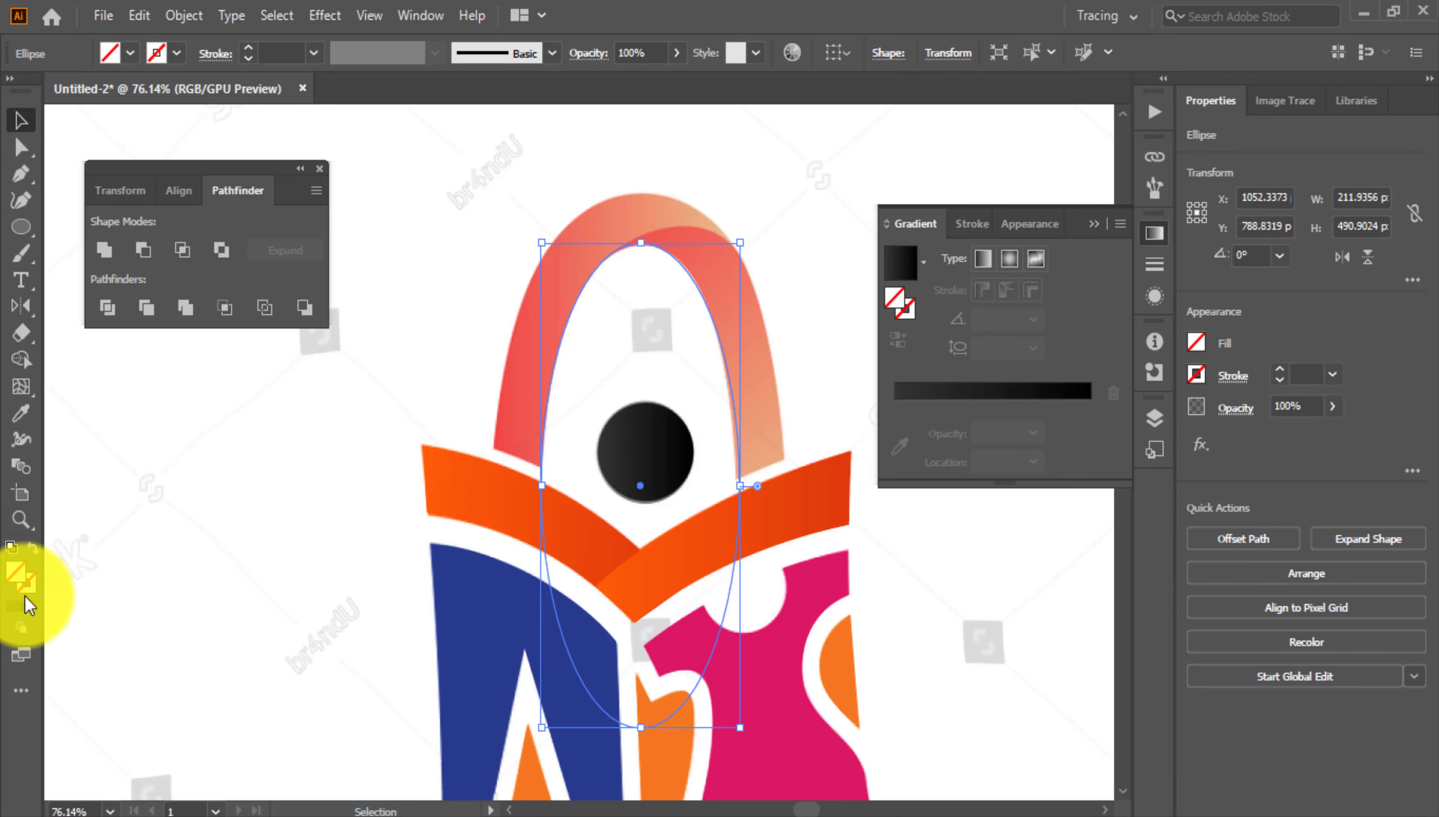
{"action": "left_click", "coordinate": [24, 603]}
{"action": "left_click", "coordinate": [387, 538]}
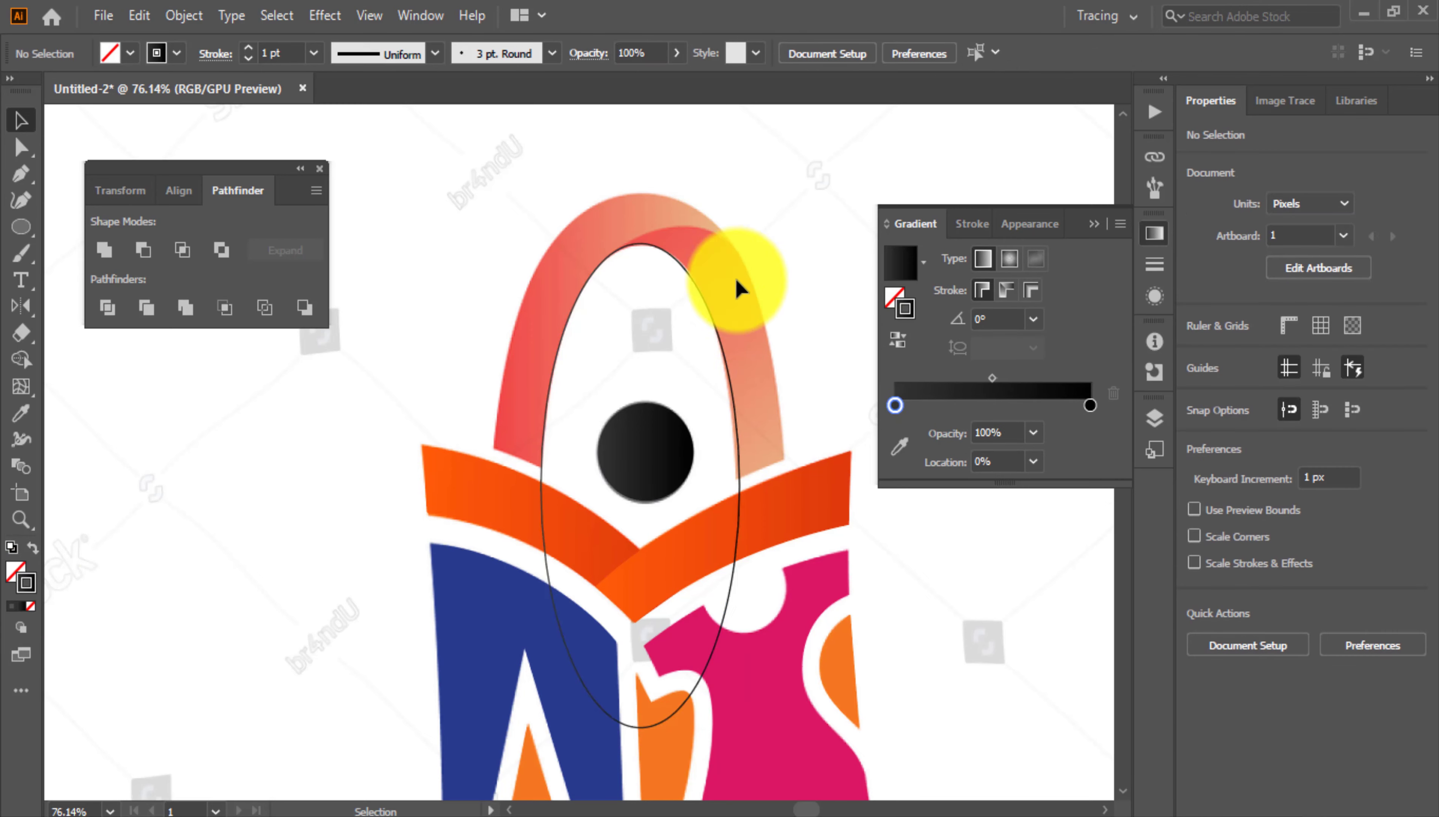
Duplicate the tall ellipse upward and stretch the copy to about 324 × 711 px to follow the handle's outer edge
{"action": "left_click", "coordinate": [680, 262]}
{"action": "left_click_drag", "start_coordinate": [679, 261], "coordinate": [689, 234]}
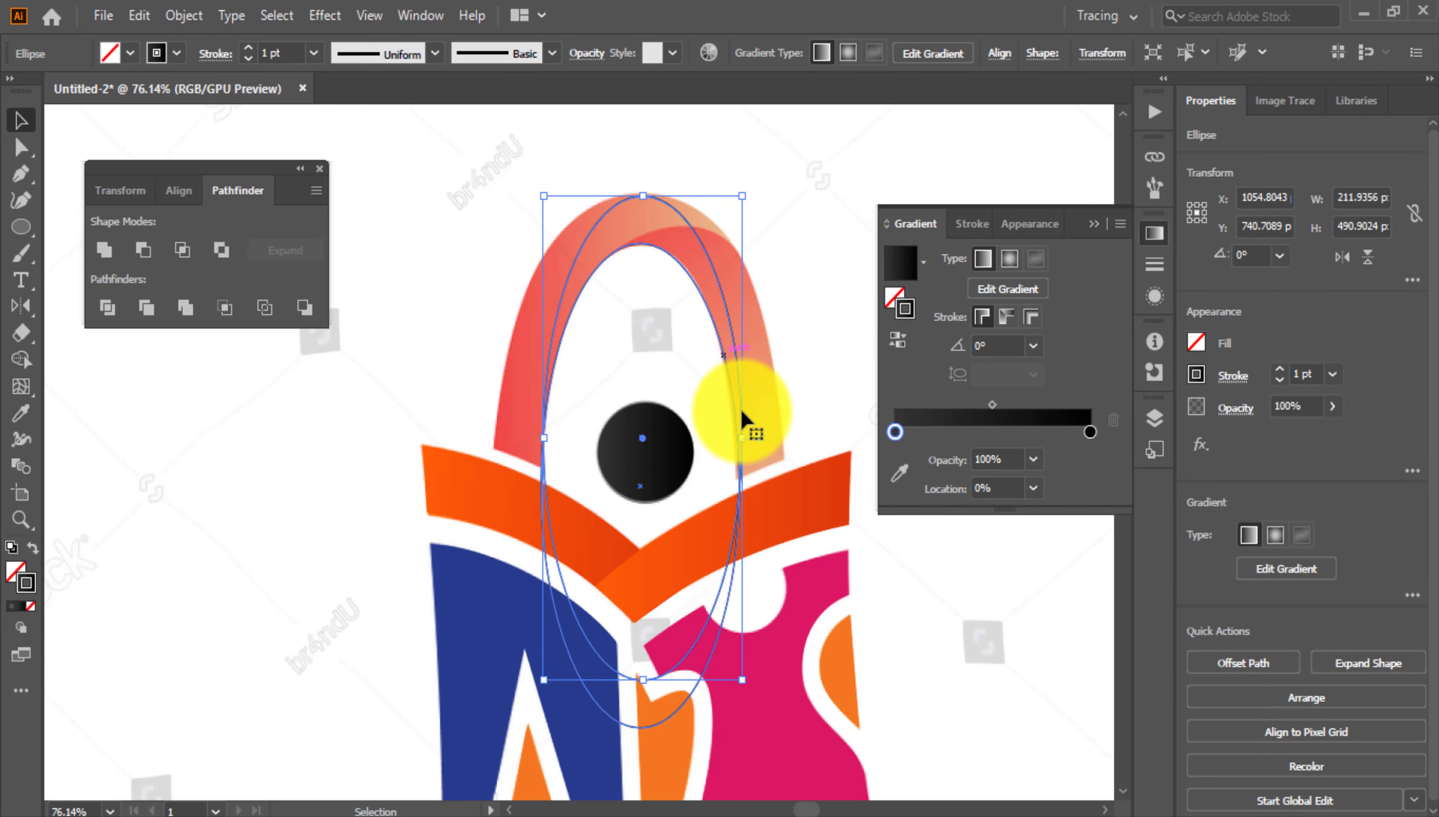
{"action": "left_click_drag", "start_coordinate": [748, 440], "coordinate": [784, 438]}
{"action": "left_click_drag", "start_coordinate": [764, 268], "coordinate": [765, 367]}
{"action": "left_click_drag", "start_coordinate": [787, 545], "coordinate": [793, 545]}
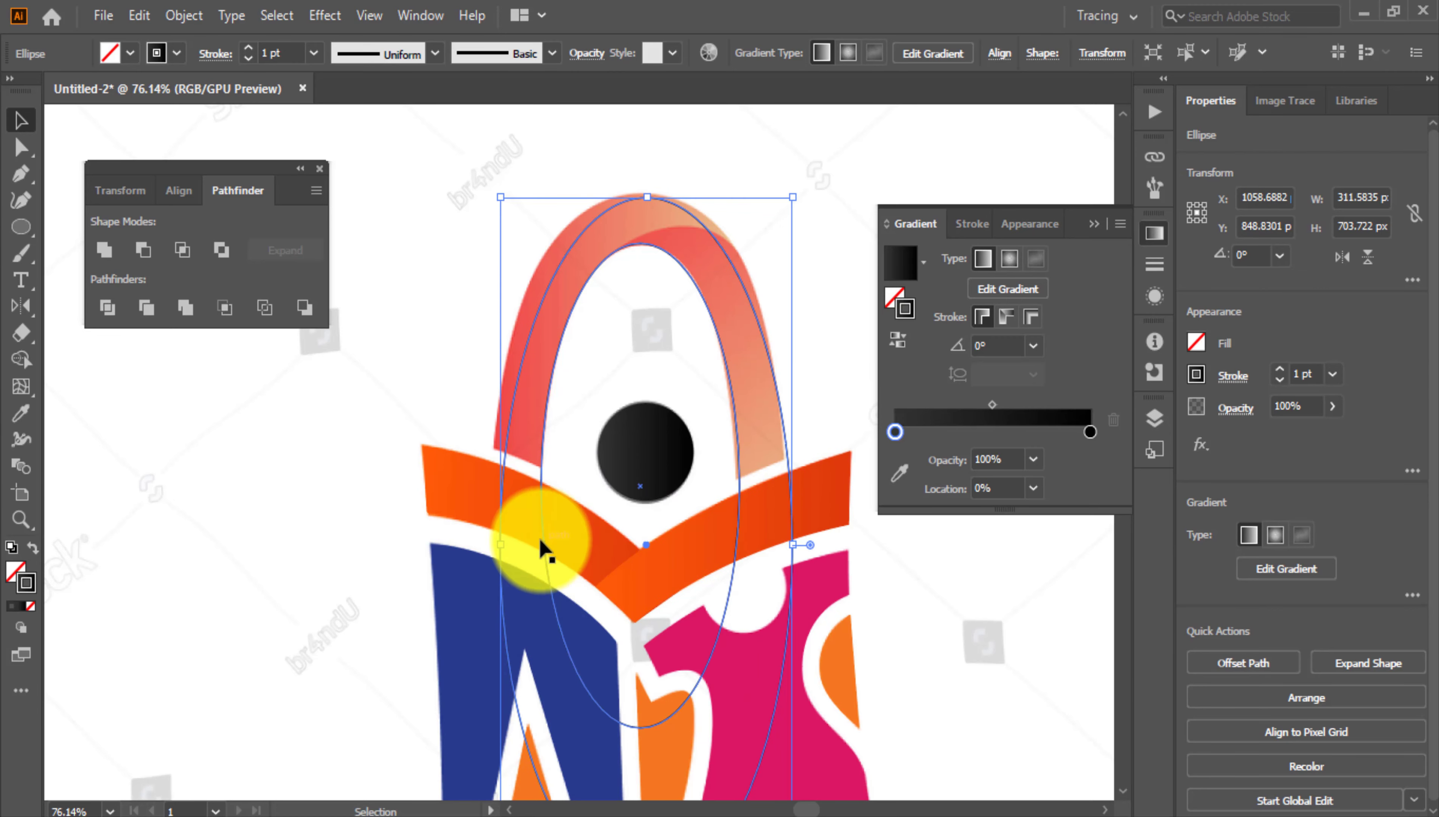
{"action": "left_click_drag", "start_coordinate": [501, 544], "coordinate": [489, 544]}
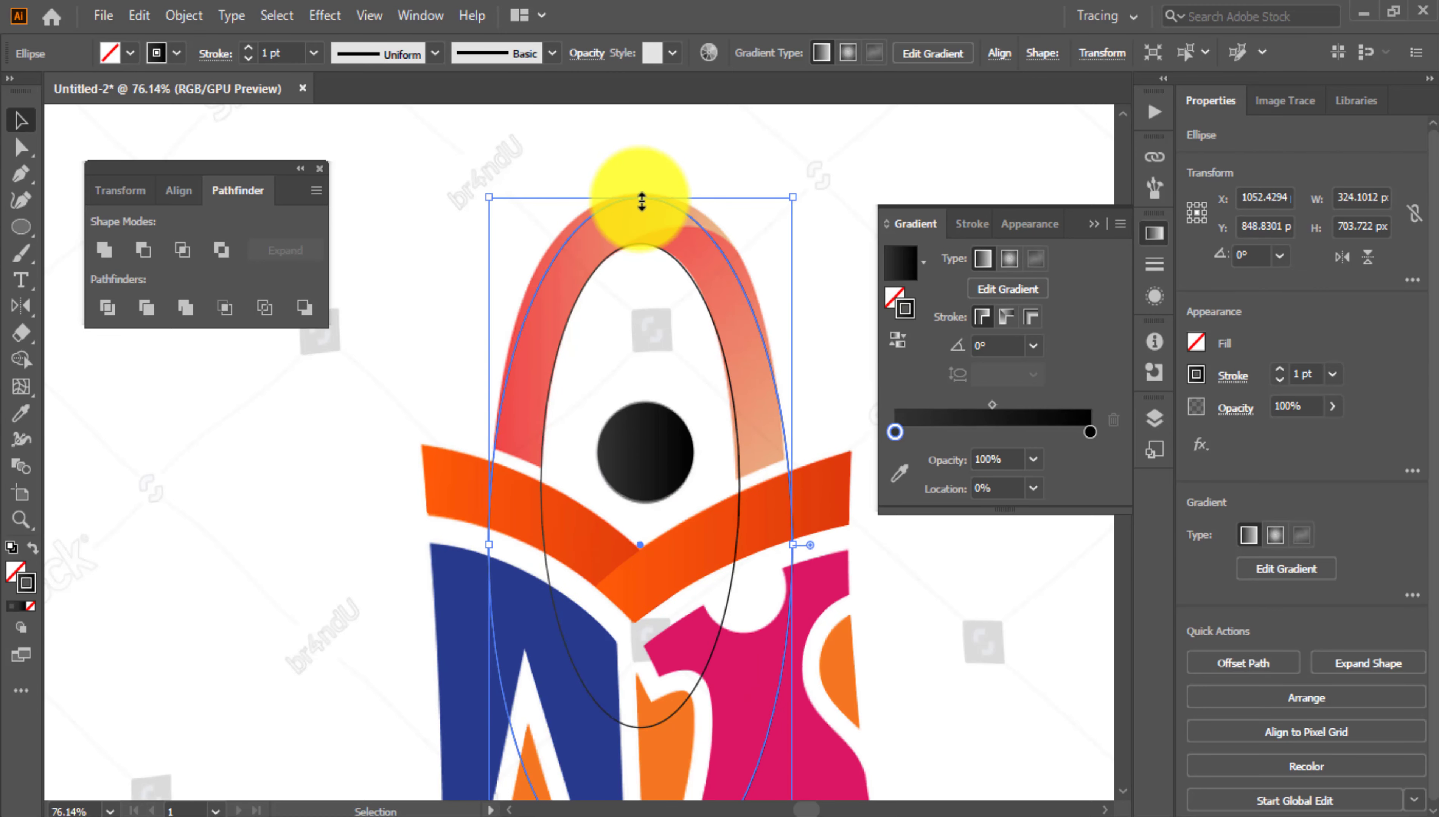
{"action": "left_click_drag", "start_coordinate": [642, 201], "coordinate": [642, 190]}
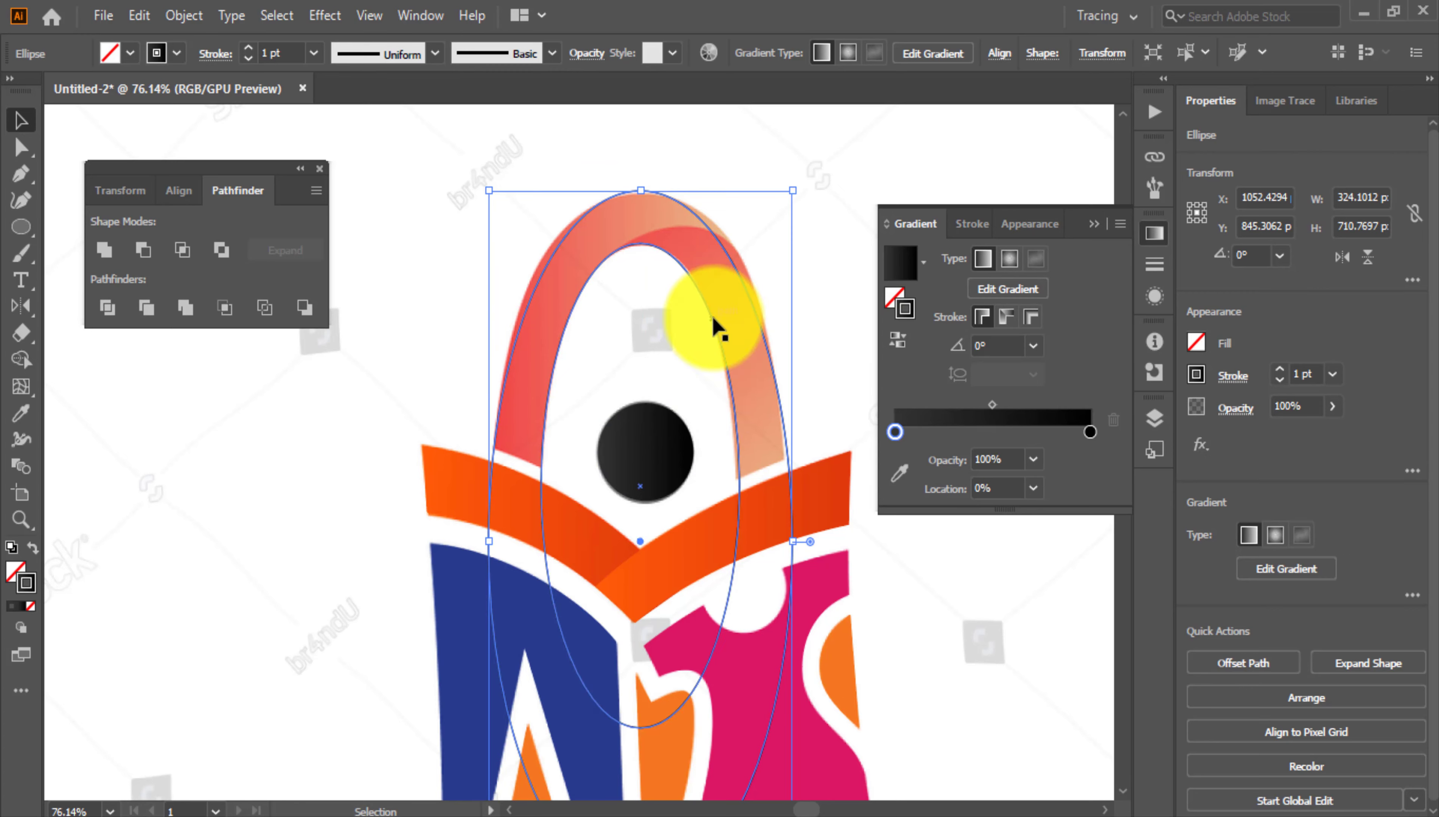
Readjust the outer ellipse's sides and lower it slightly over the handle's outer edge, with a width of about 324 px
{"action": "left_click_drag", "start_coordinate": [793, 541], "coordinate": [826, 541]}
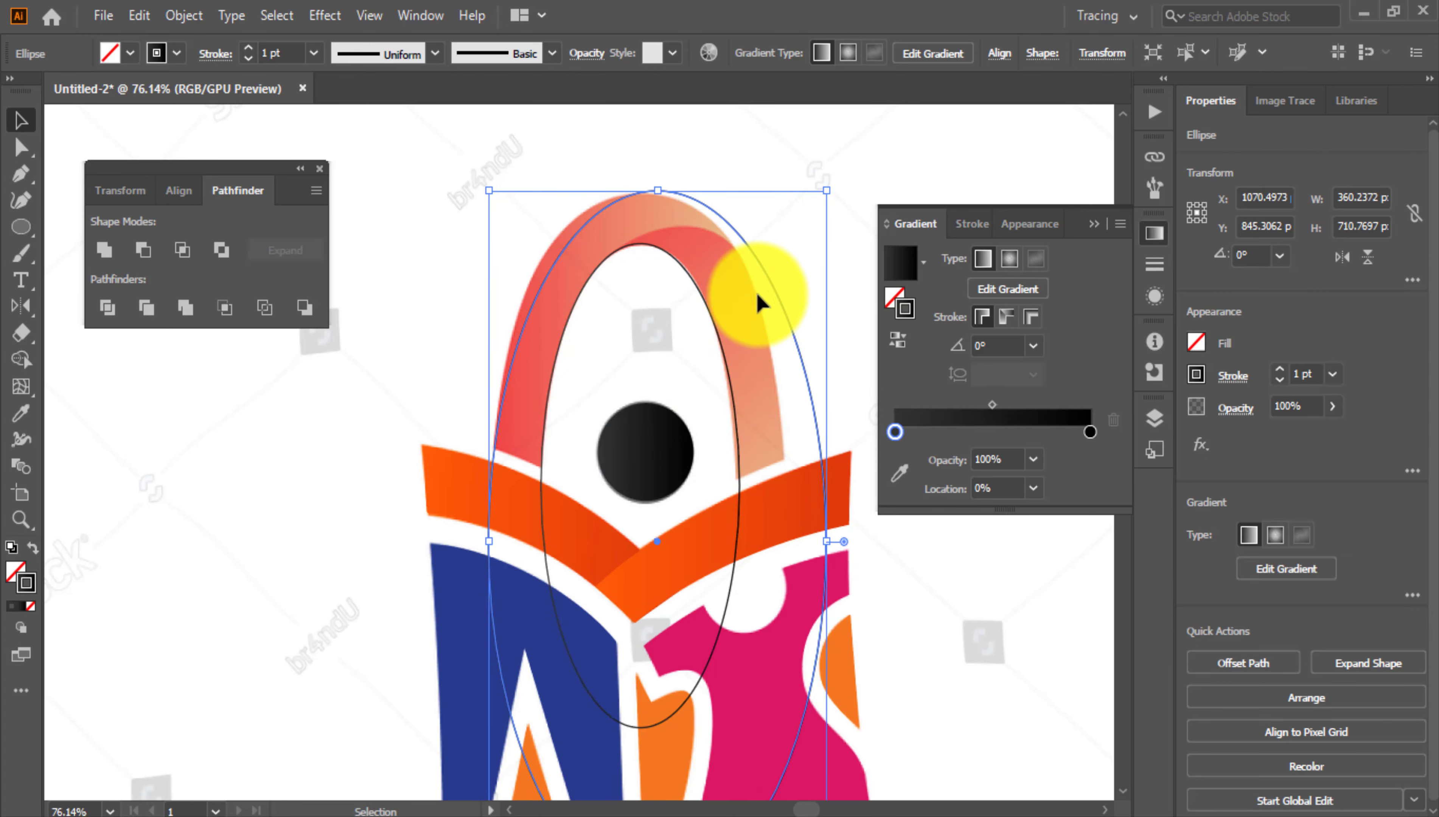
{"action": "left_click_drag", "start_coordinate": [769, 280], "coordinate": [753, 283]}
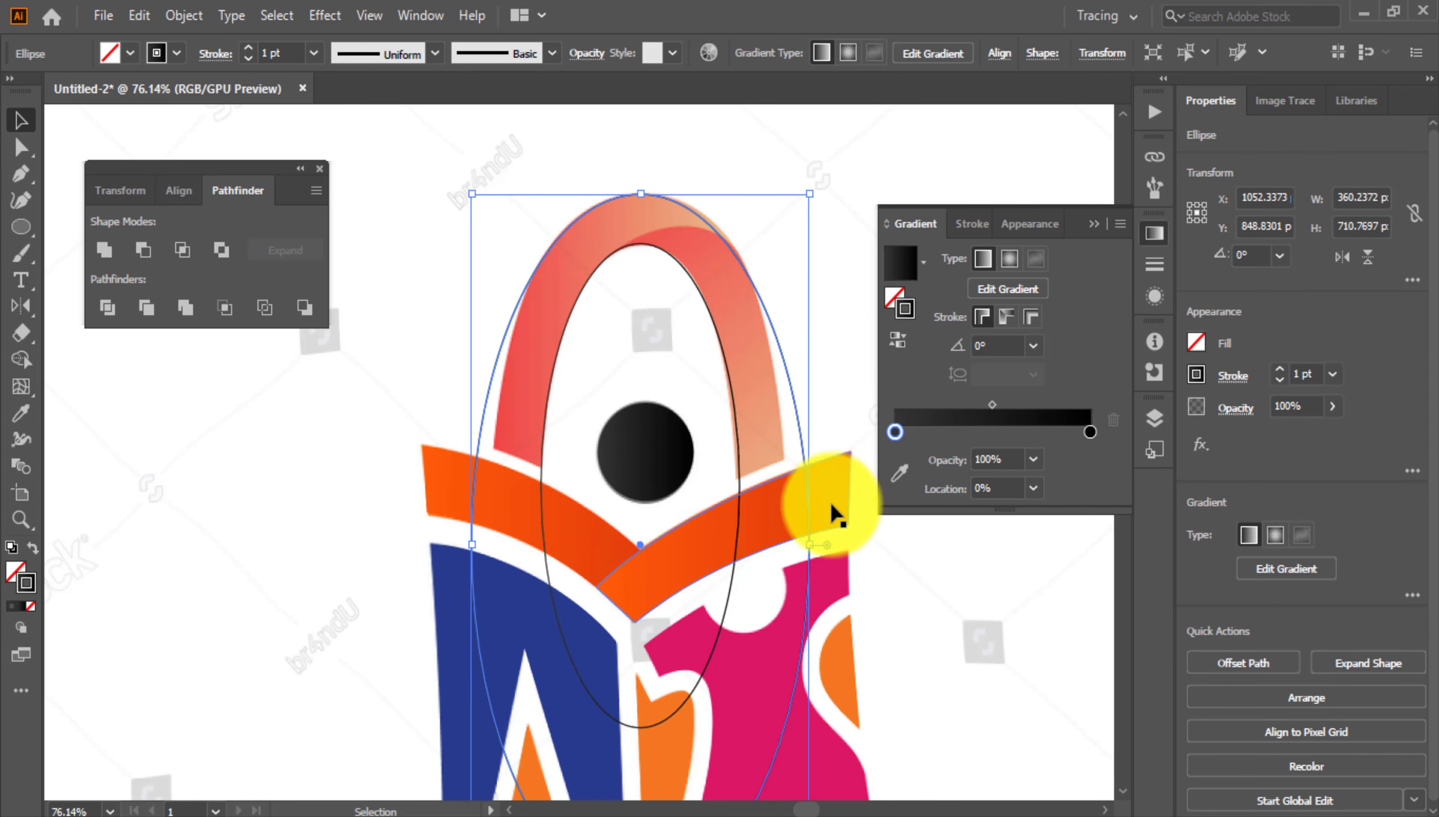
{"action": "left_click_drag", "start_coordinate": [809, 544], "coordinate": [794, 545]}
{"action": "left_click_drag", "start_coordinate": [472, 545], "coordinate": [490, 542]}
Lengthen both direction handles of the outer ellipse's top anchor so the curve follows the bag handle's outer edge
{"action": "scroll", "coordinate": [643, 188], "scroll_direction": "up", "scroll_amount": 2}
{"action": "key", "text": "a"}
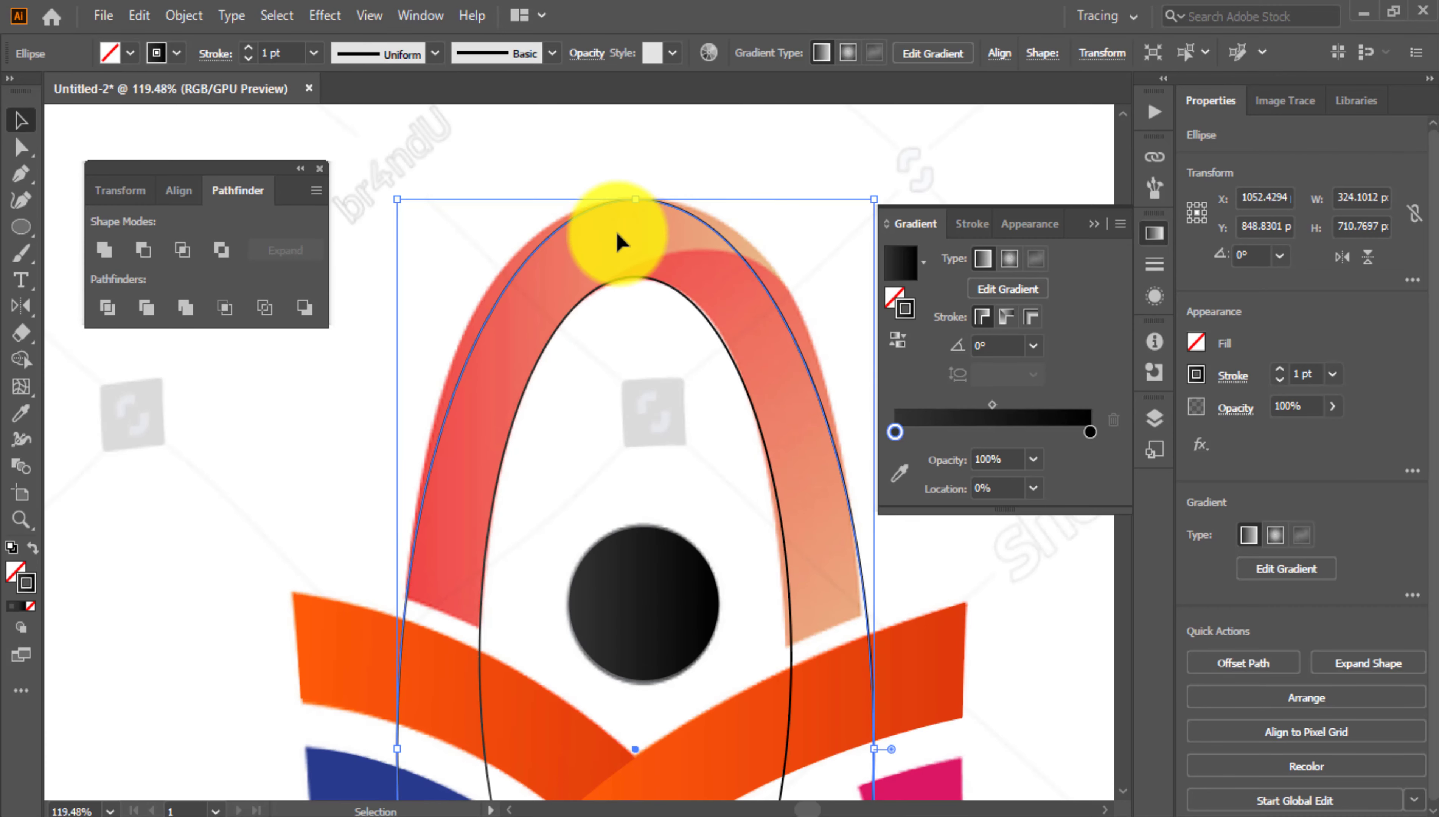
{"action": "left_click", "coordinate": [635, 200]}
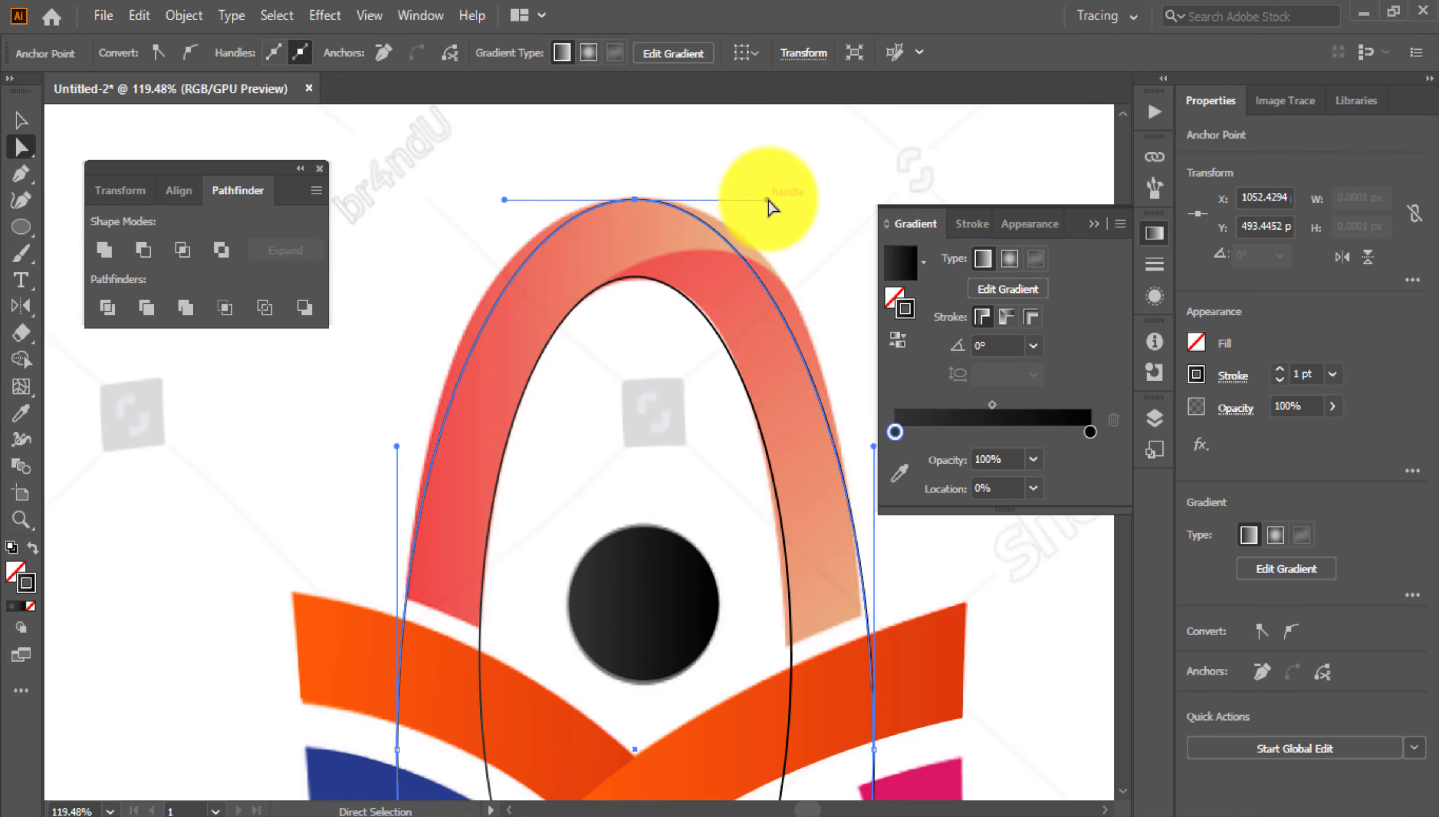
{"action": "left_click_drag", "start_coordinate": [810, 200], "coordinate": [810, 200]}
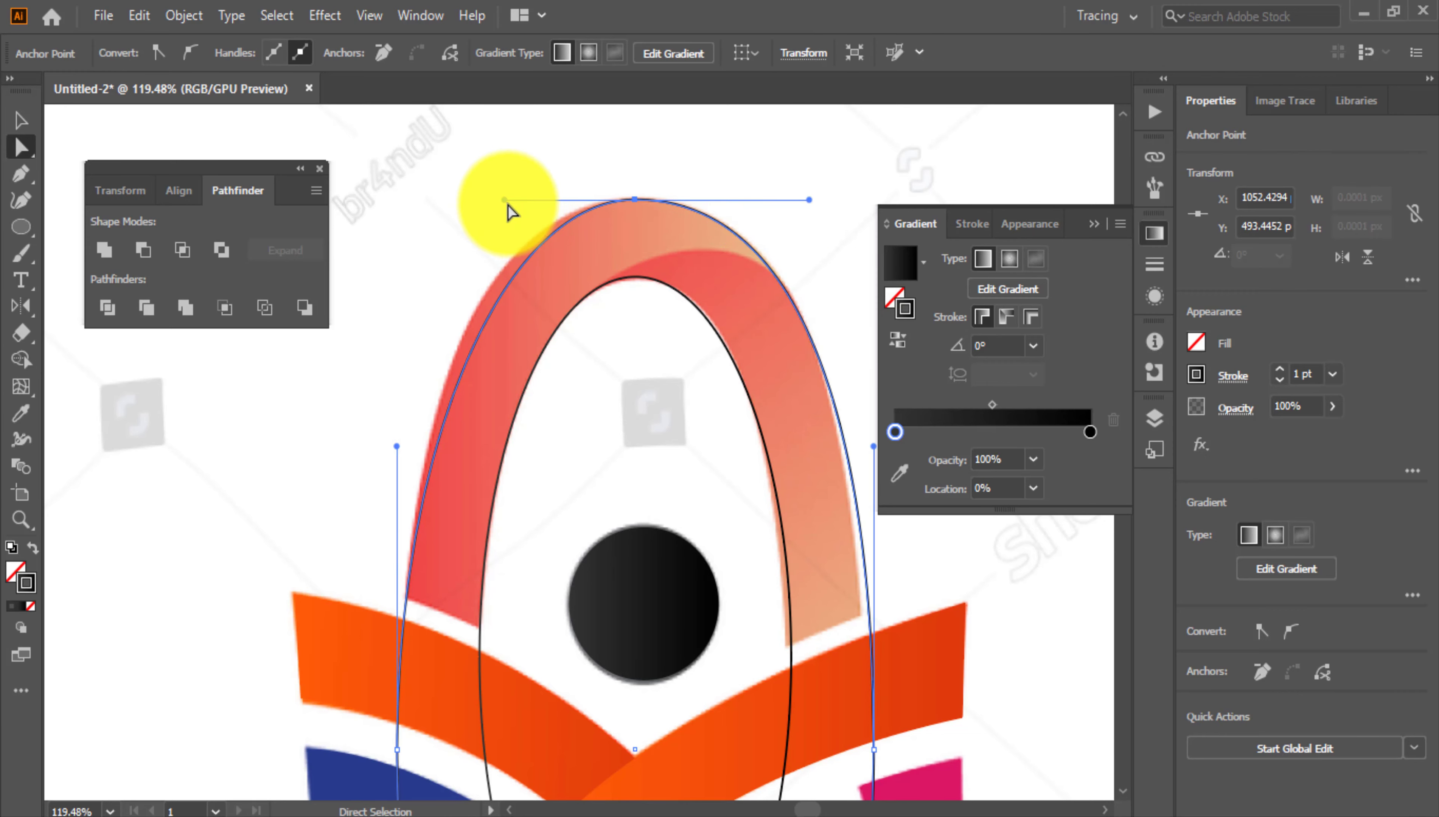
{"action": "left_click_drag", "start_coordinate": [469, 199], "coordinate": [472, 208]}
Move the outer ellipse's right side anchor inward onto the bag handle's edge, narrowing the ellipse to about 317 px
{"action": "scroll", "coordinate": [613, 291], "scroll_direction": "down", "scroll_amount": 2}
{"action": "left_click_drag", "start_coordinate": [614, 291], "coordinate": [598, 150]}
{"action": "left_click_drag", "start_coordinate": [798, 504], "coordinate": [790, 496]}
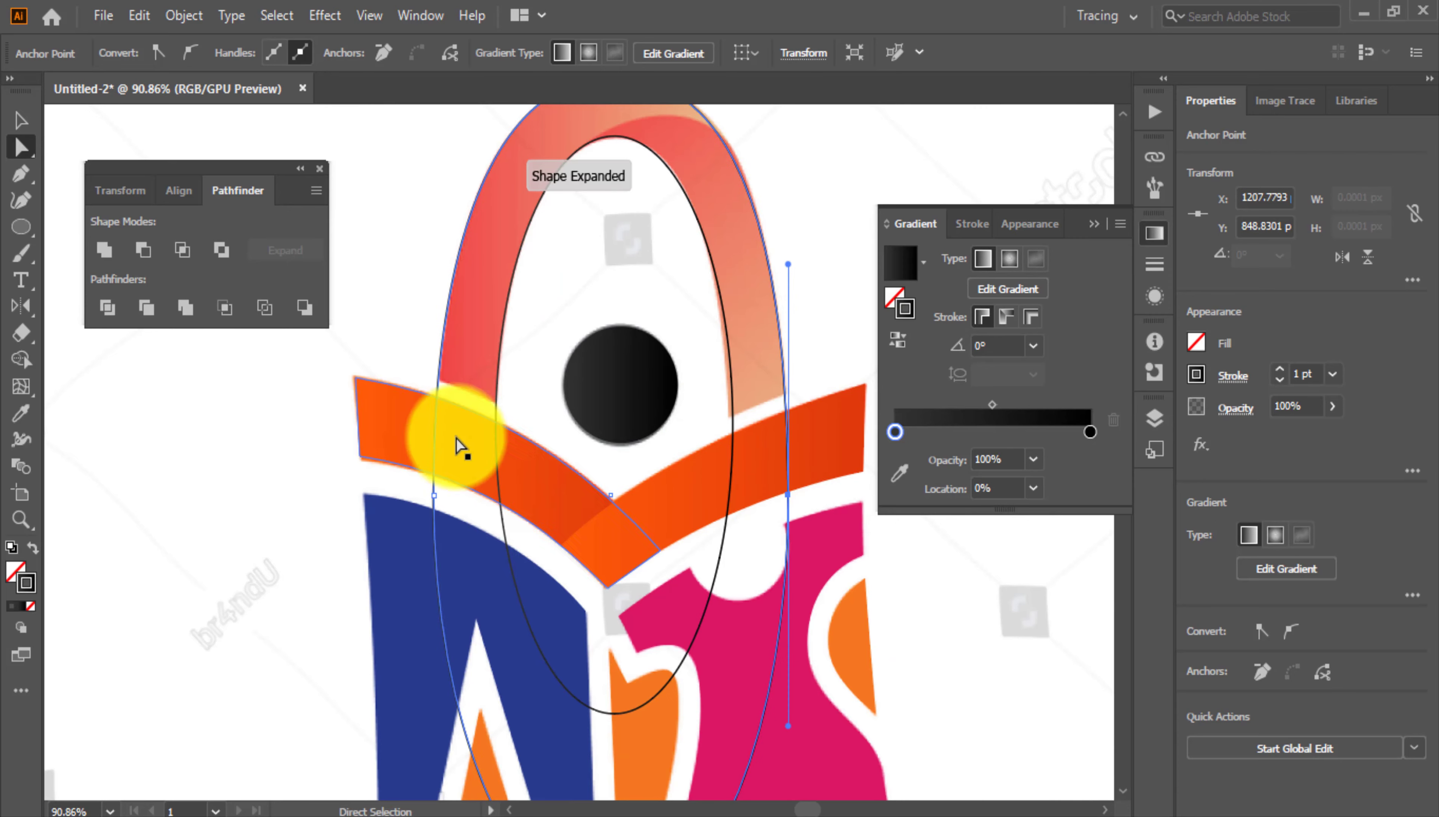
{"action": "left_click", "coordinate": [432, 495]}
{"action": "left_click_drag", "start_coordinate": [432, 488], "coordinate": [706, 483]}
{"action": "left_click_drag", "start_coordinate": [632, 526], "coordinate": [511, 484]}
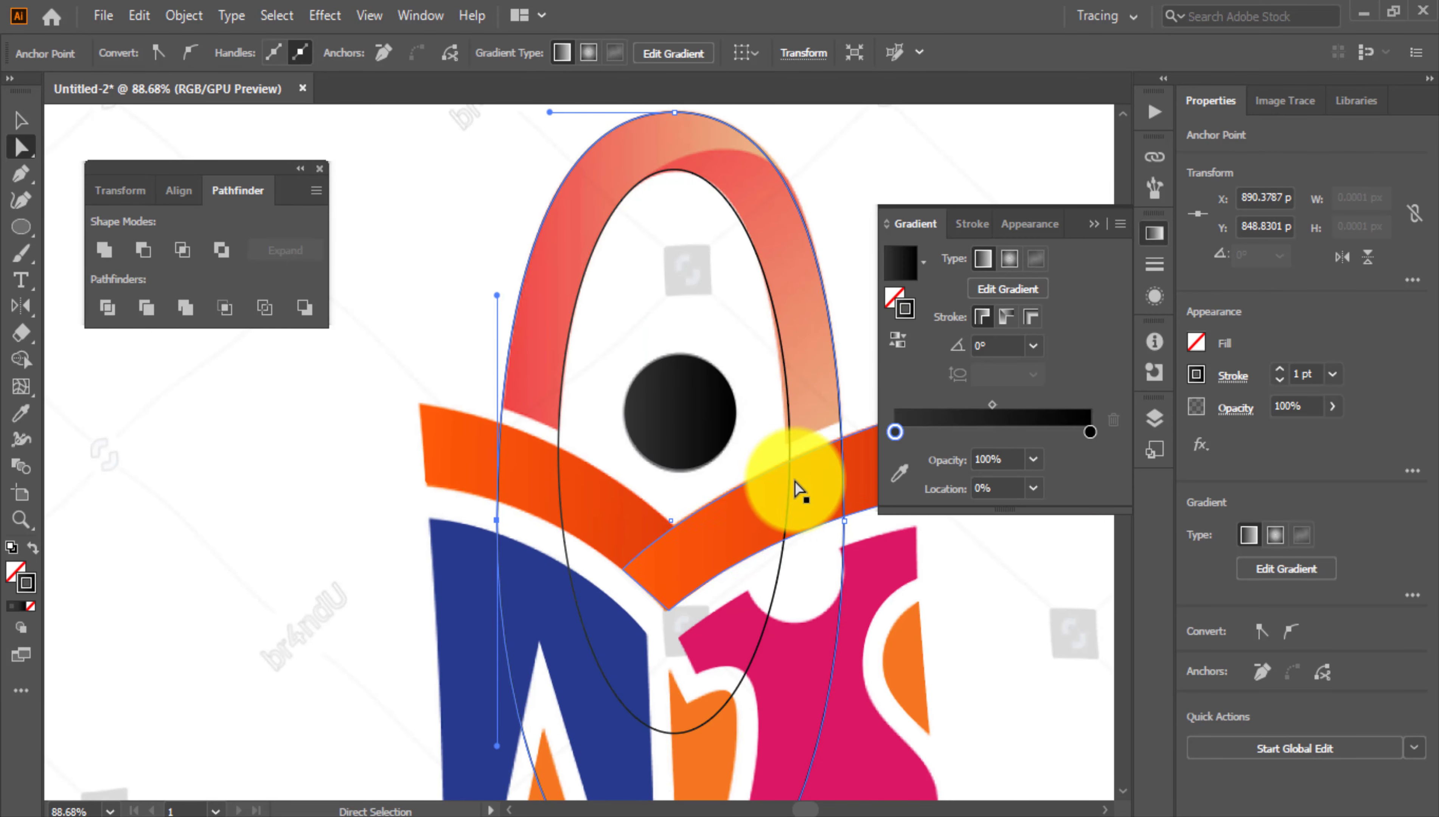
Nudge the inner ellipse's right side anchor 2 px to the left along the bag handle's inner edge, then deselect it
{"action": "left_click", "coordinate": [791, 455]}
{"action": "left_click", "coordinate": [788, 454]}
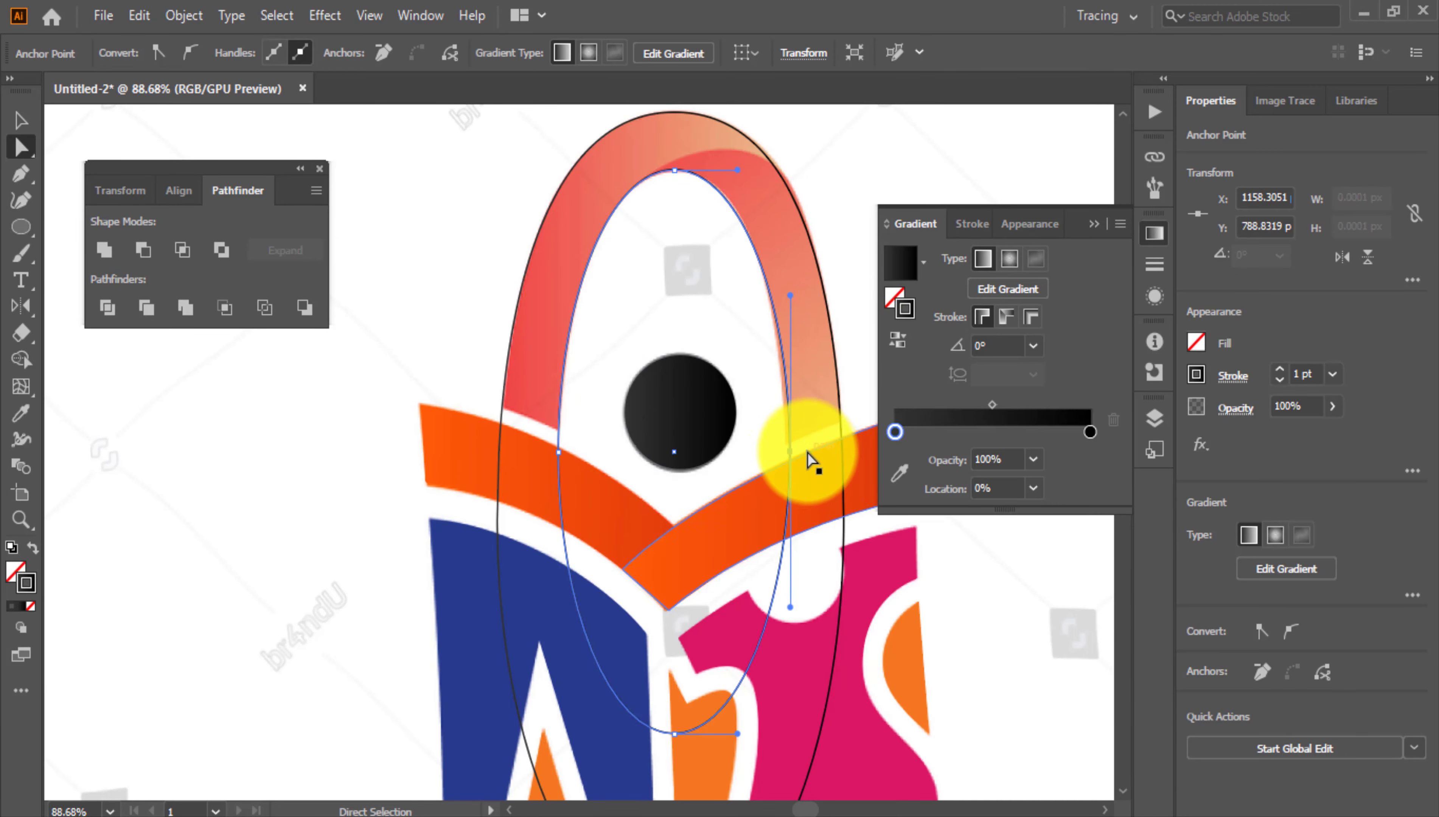
{"action": "scroll", "coordinate": [807, 452], "scroll_direction": "up", "scroll_amount": 3}
{"action": "key", "text": "Left"}
{"action": "key", "text": "Left"}
{"action": "left_click_drag", "start_coordinate": [701, 345], "coordinate": [742, 320]}
{"action": "left_click_drag", "start_coordinate": [623, 338], "coordinate": [533, 298]}
{"action": "left_click", "coordinate": [21, 121]}
{"action": "left_click", "coordinate": [349, 480]}
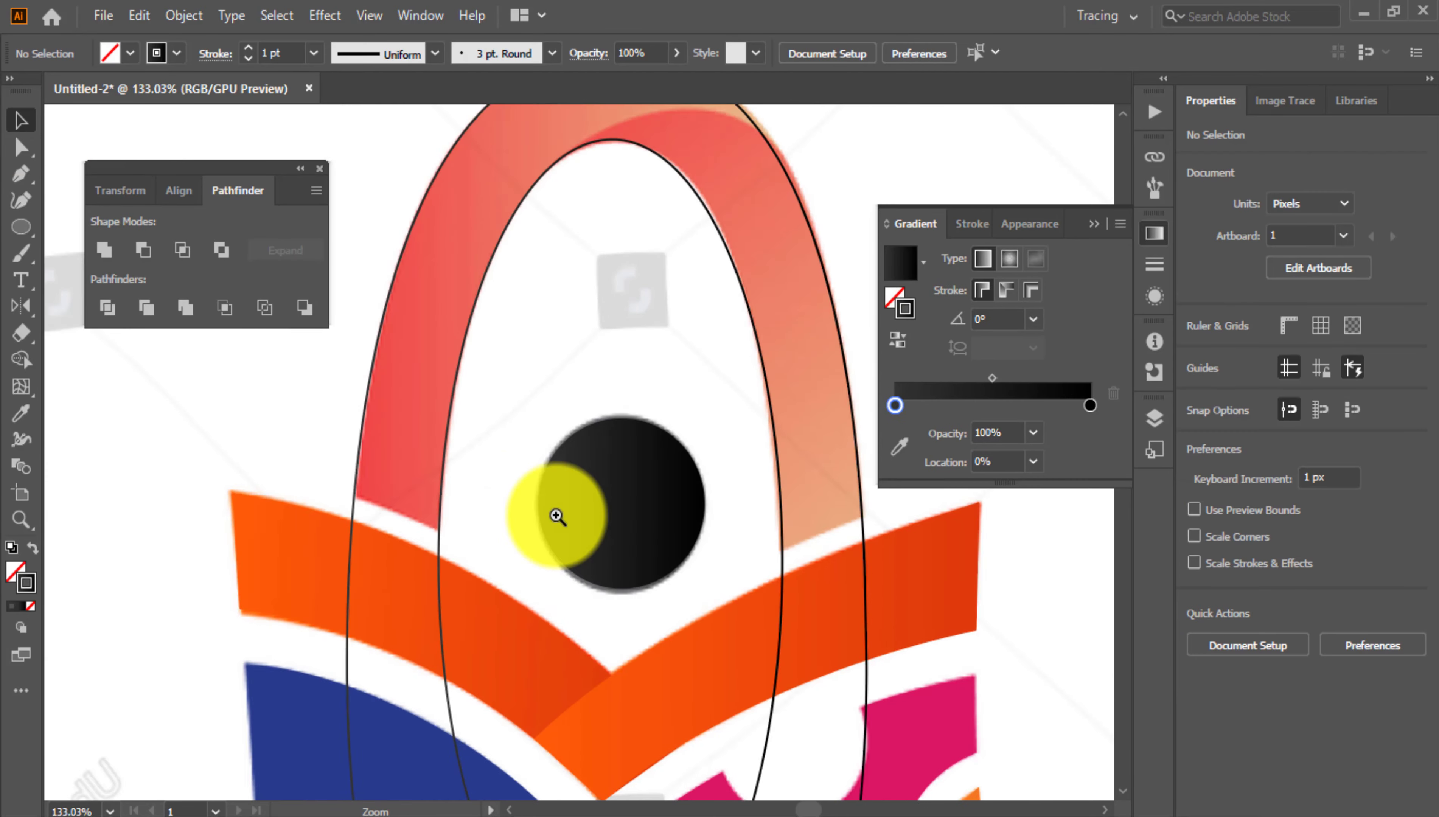
Check the outer ellipse's fit, then nudge the inner ellipse's top anchor 1 px to the left and deselect it
{"action": "scroll", "coordinate": [351, 483], "scroll_direction": "up", "scroll_amount": 1}
{"action": "scroll", "coordinate": [351, 443], "scroll_direction": "up", "scroll_amount": 5}
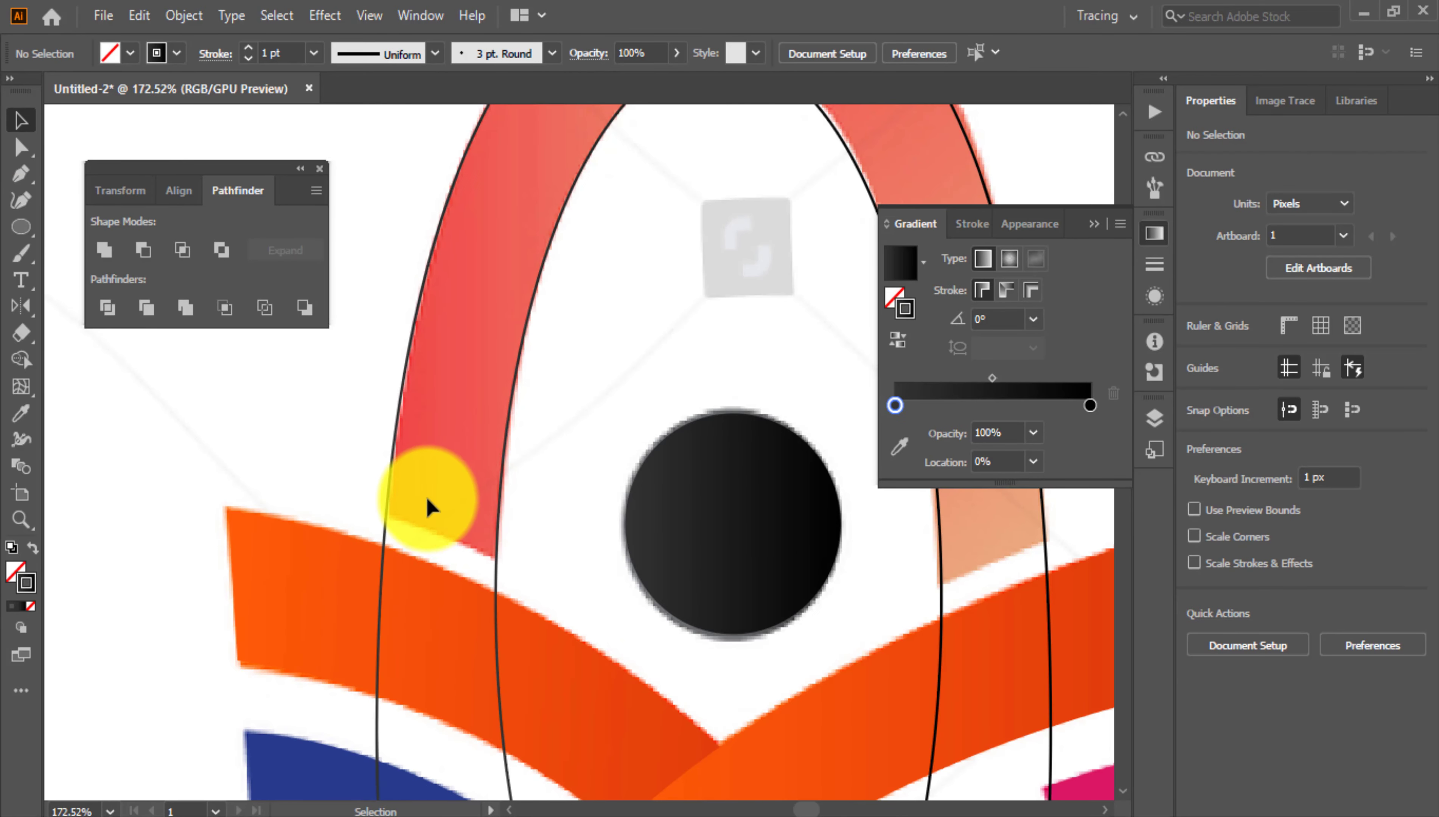
{"action": "left_click", "coordinate": [388, 513]}
{"action": "scroll", "coordinate": [347, 559], "scroll_direction": "down", "scroll_amount": 8}
{"action": "scroll", "coordinate": [619, 514], "scroll_direction": "up", "scroll_amount": 2}
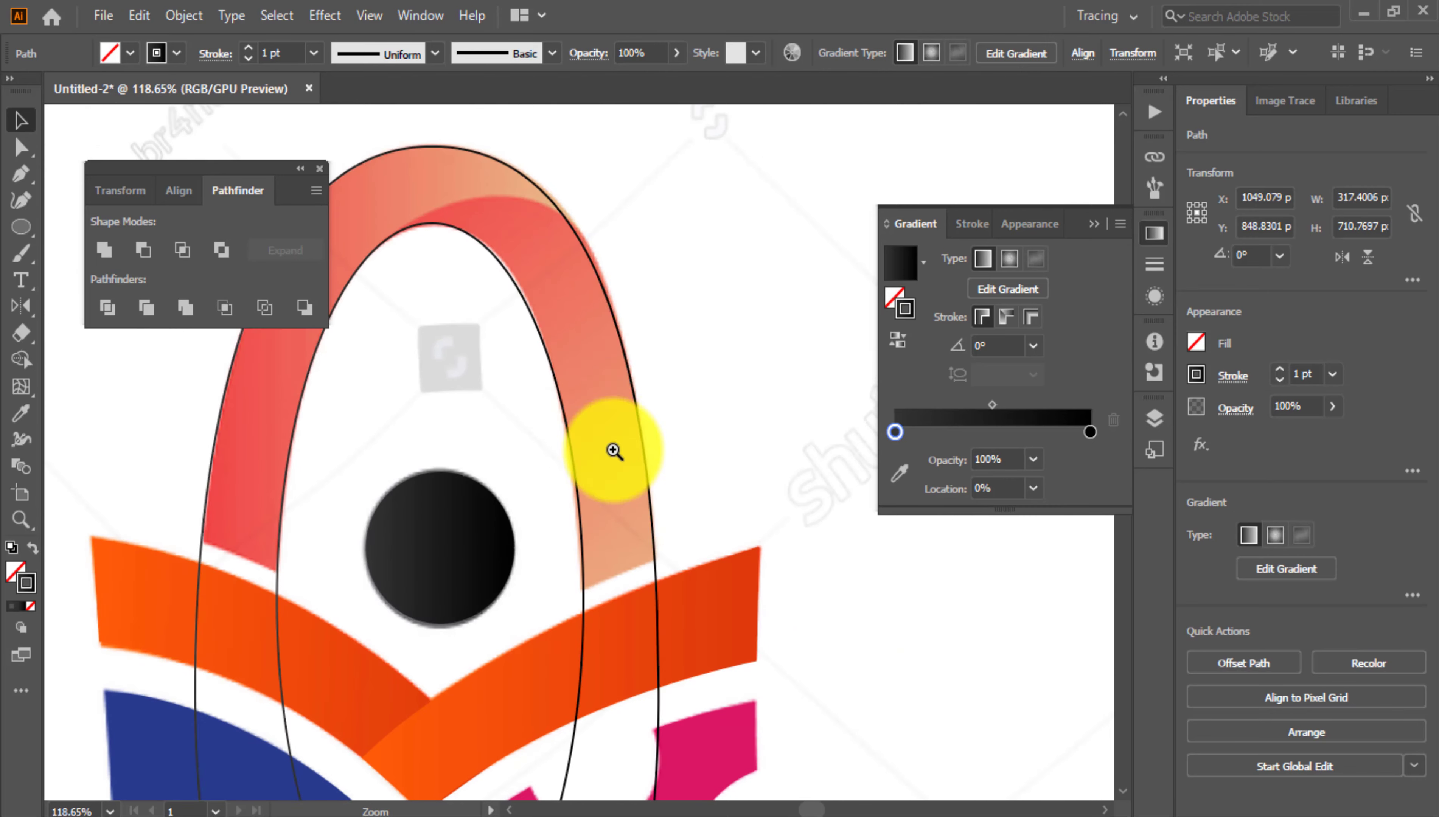
{"action": "key", "text": "a"}
{"action": "left_click", "coordinate": [433, 224]}
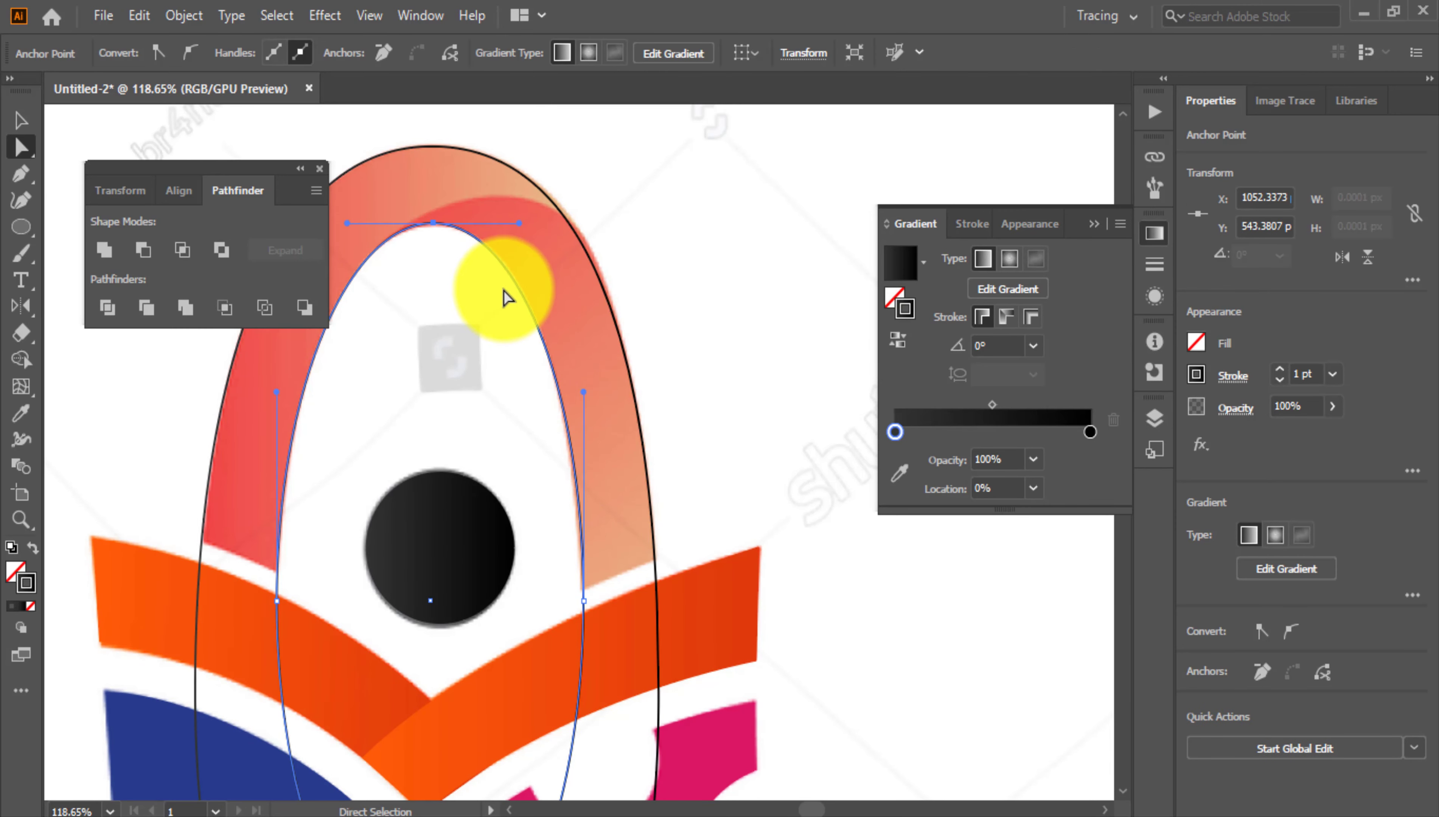
{"action": "key", "text": "Left"}
{"action": "left_click", "coordinate": [730, 327]}
{"action": "left_click_drag", "start_coordinate": [690, 392], "coordinate": [664, 413]}
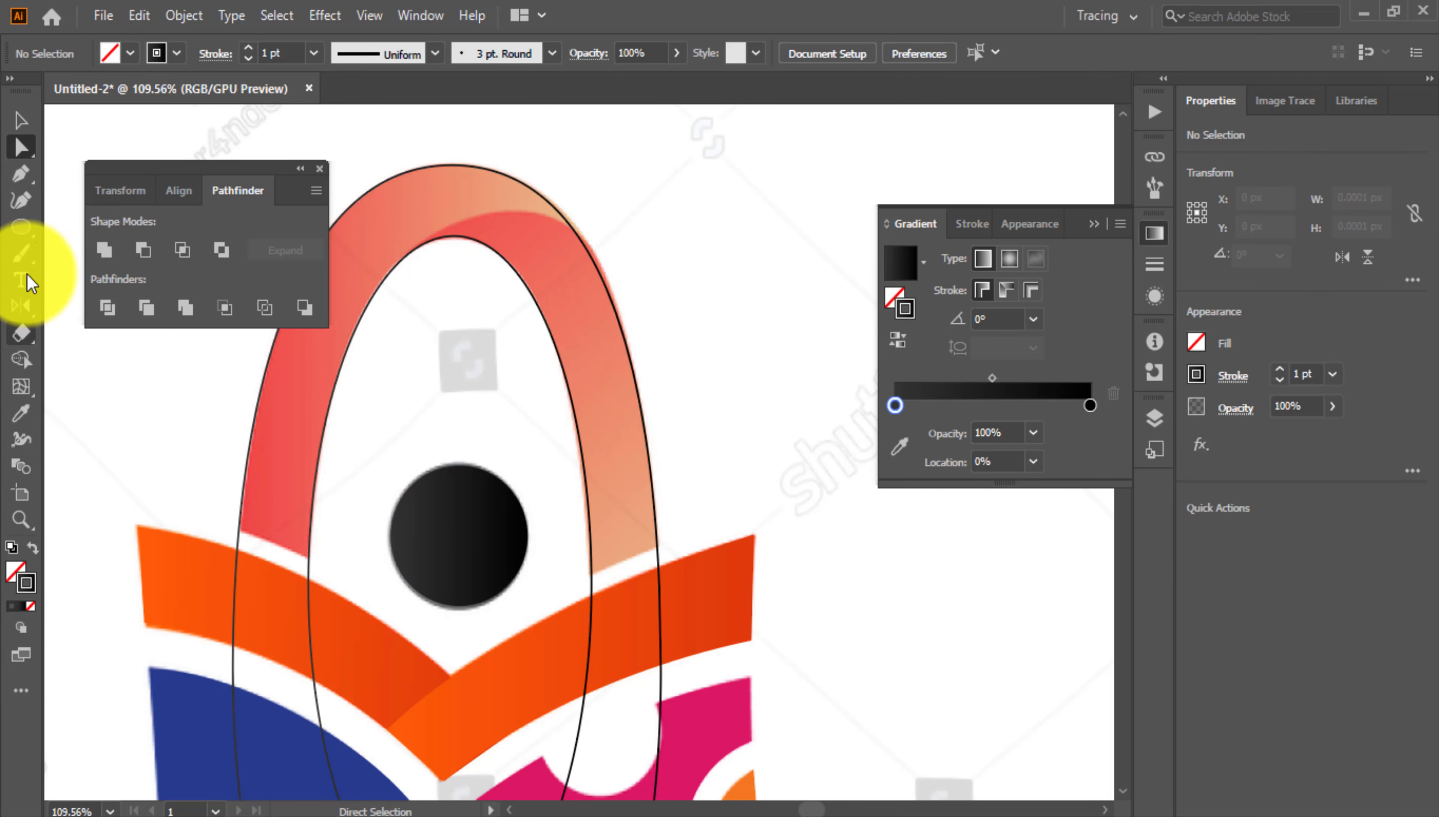
Look through the complete tool list, including the selection, drawing, symbol and graph tools
{"action": "left_click", "coordinate": [28, 523]}
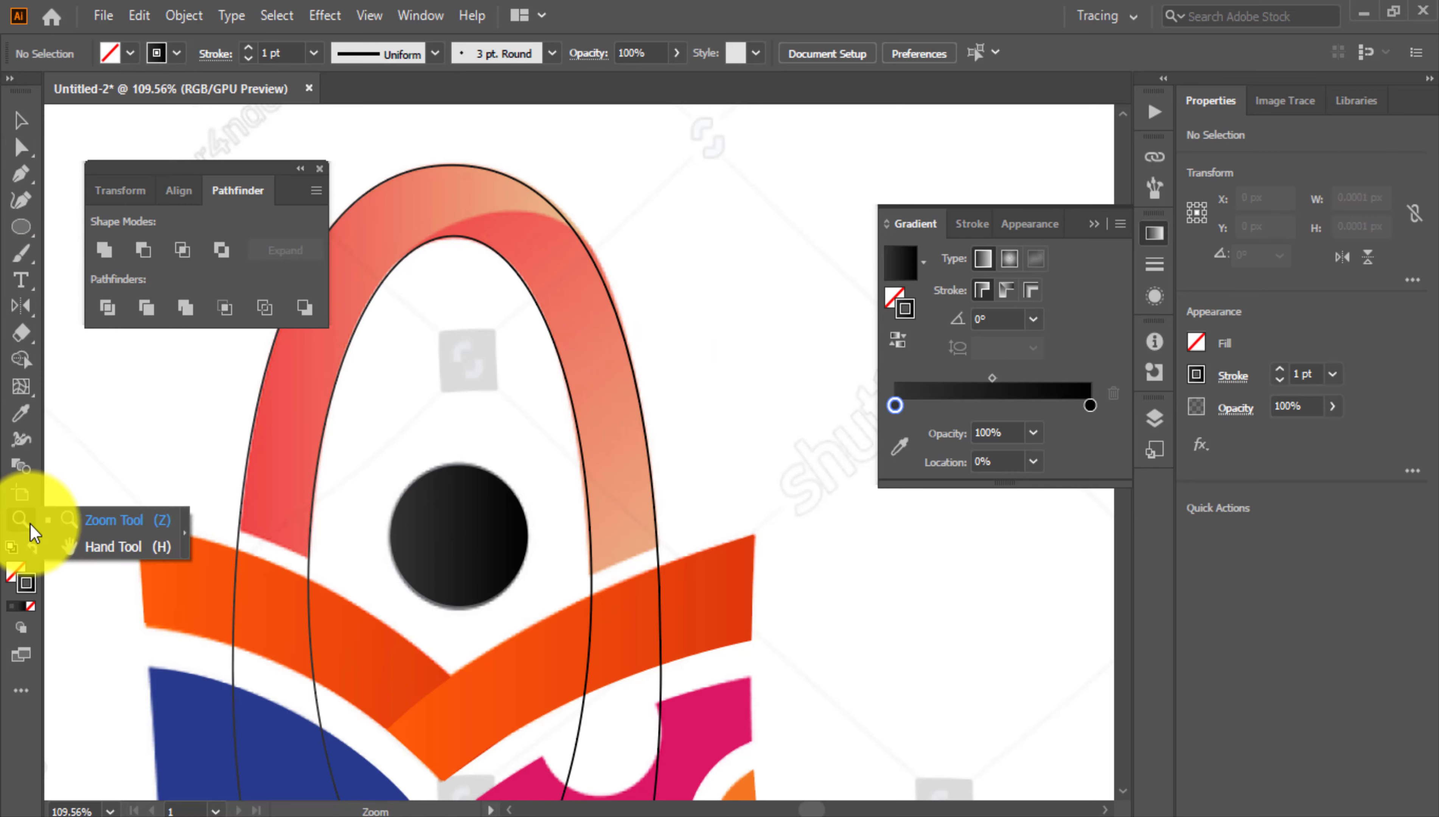
{"action": "left_click", "coordinate": [17, 691]}
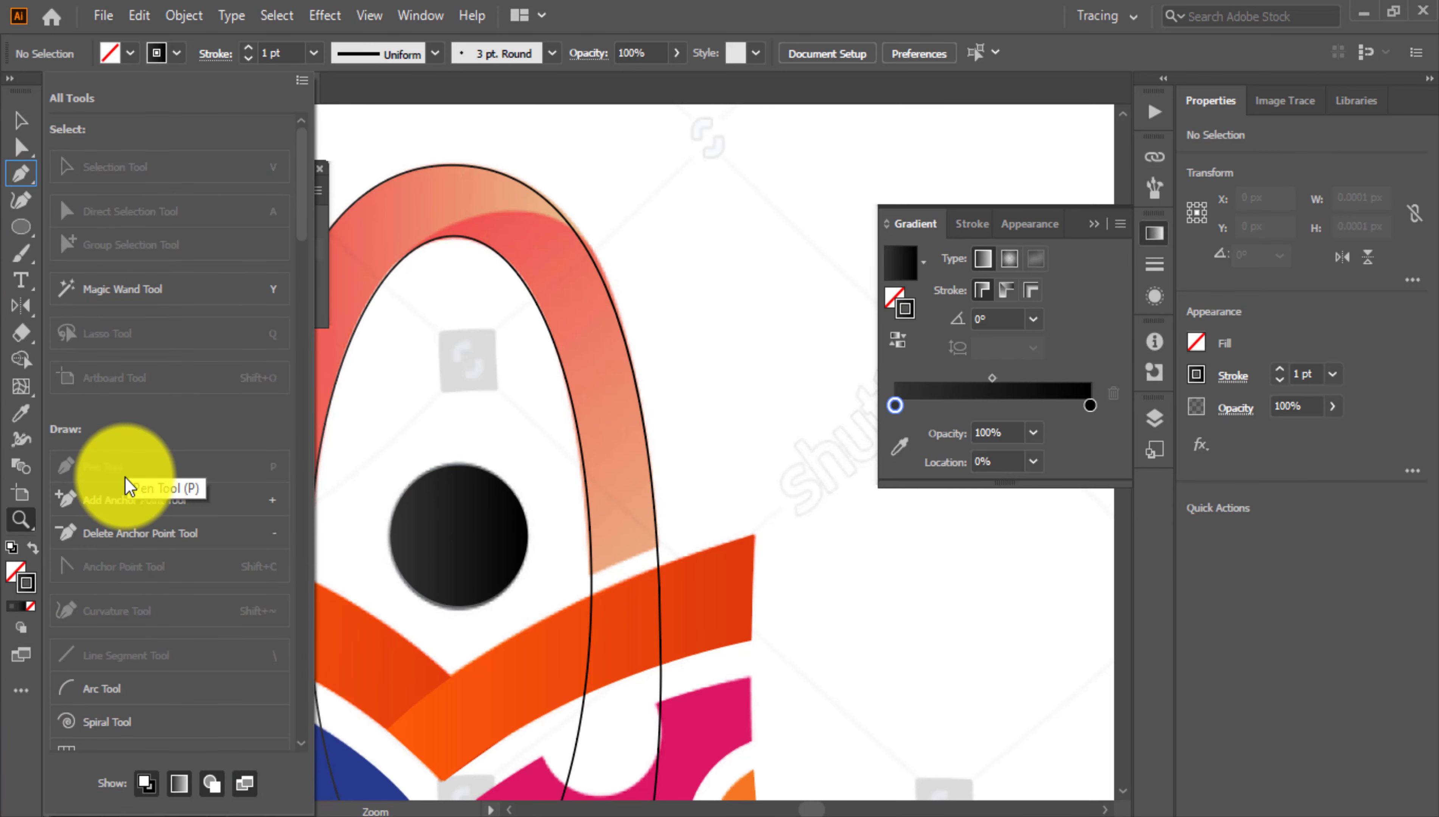
{"action": "scroll", "coordinate": [125, 477], "scroll_direction": "down", "scroll_amount": 3}
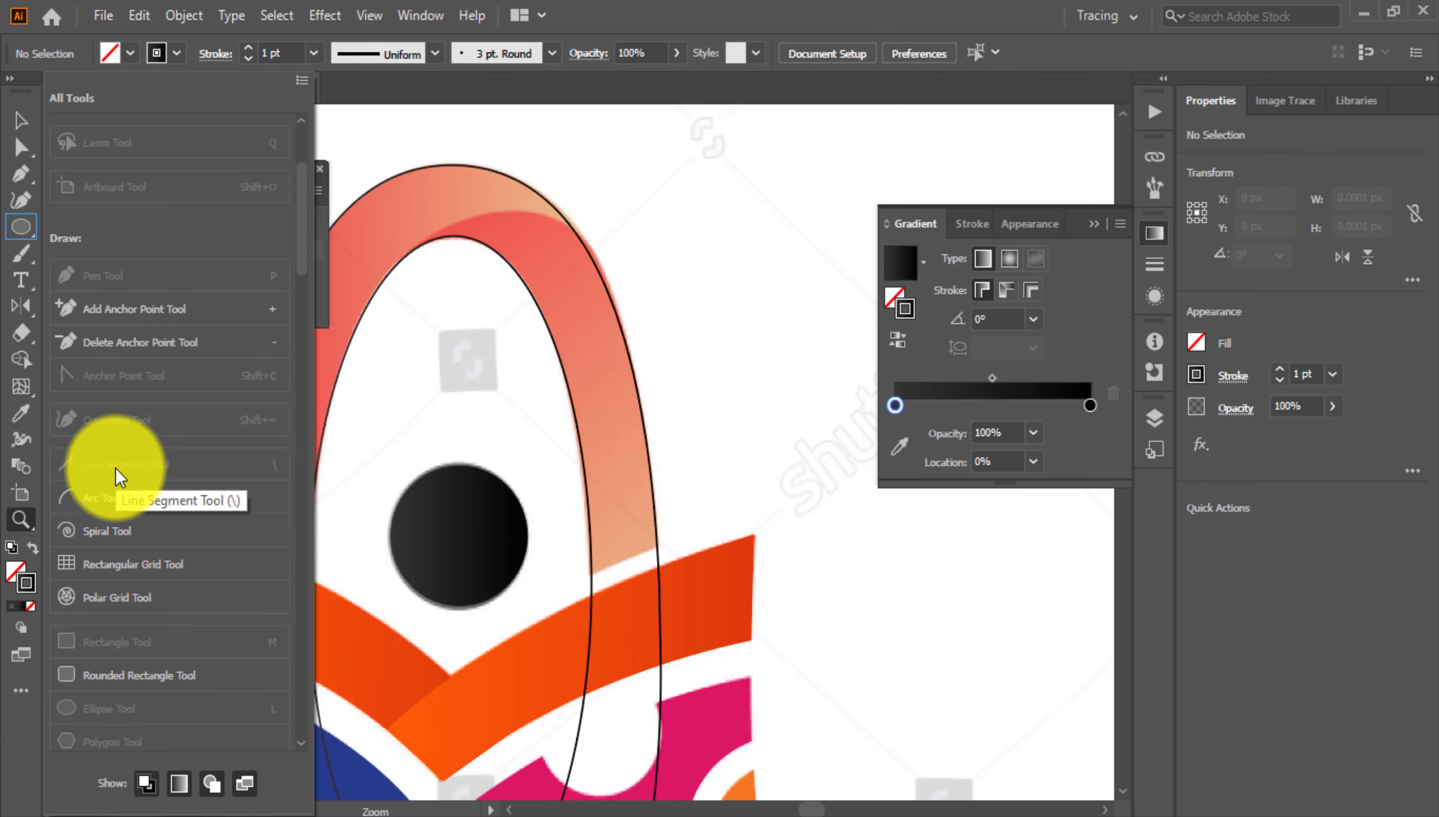
{"action": "left_click", "coordinate": [31, 301]}
{"action": "left_click", "coordinate": [26, 280]}
{"action": "left_click", "coordinate": [22, 253]}
{"action": "left_click", "coordinate": [23, 173]}
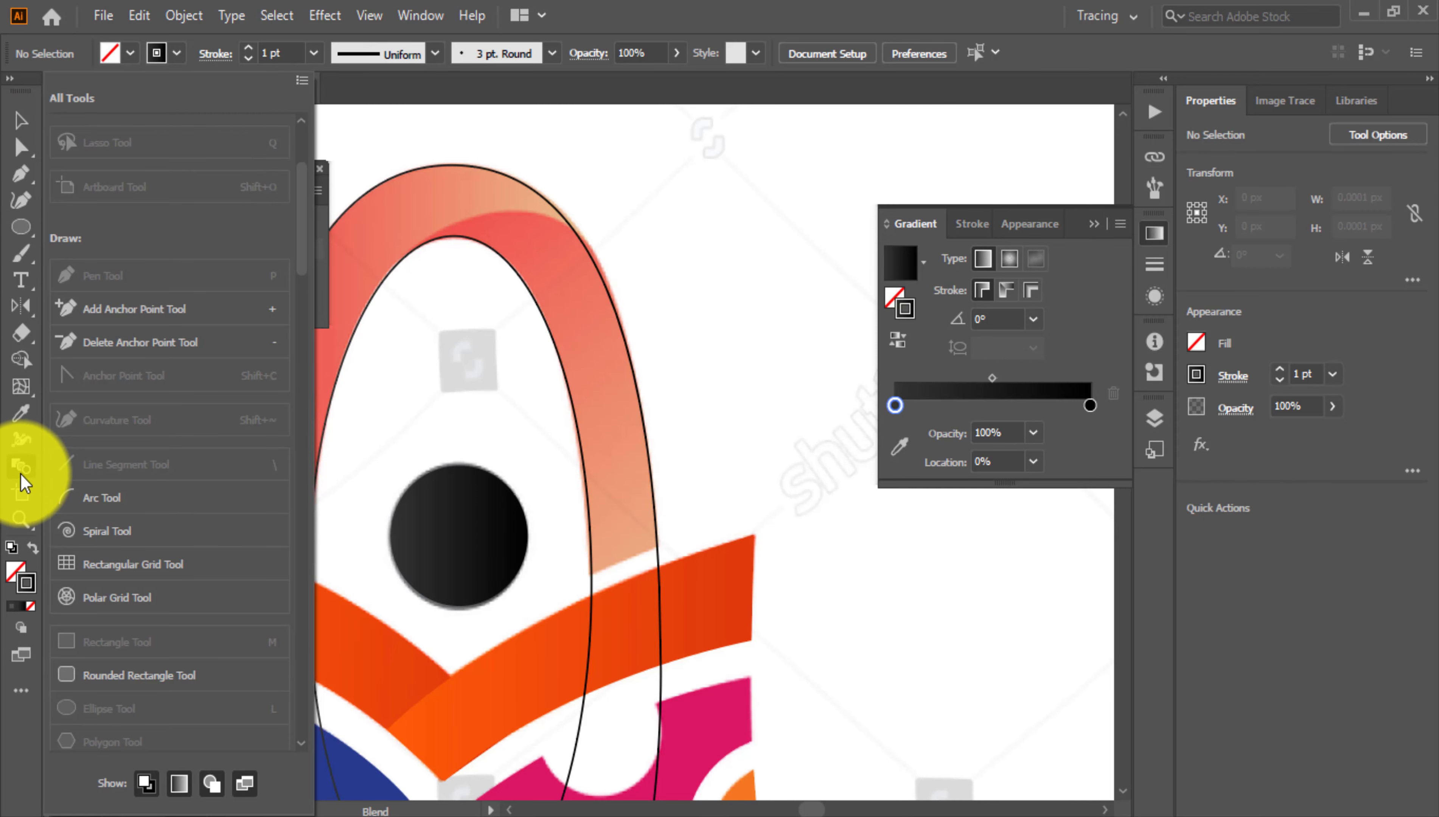
{"action": "left_click", "coordinate": [21, 442]}
{"action": "left_click", "coordinate": [23, 359]}
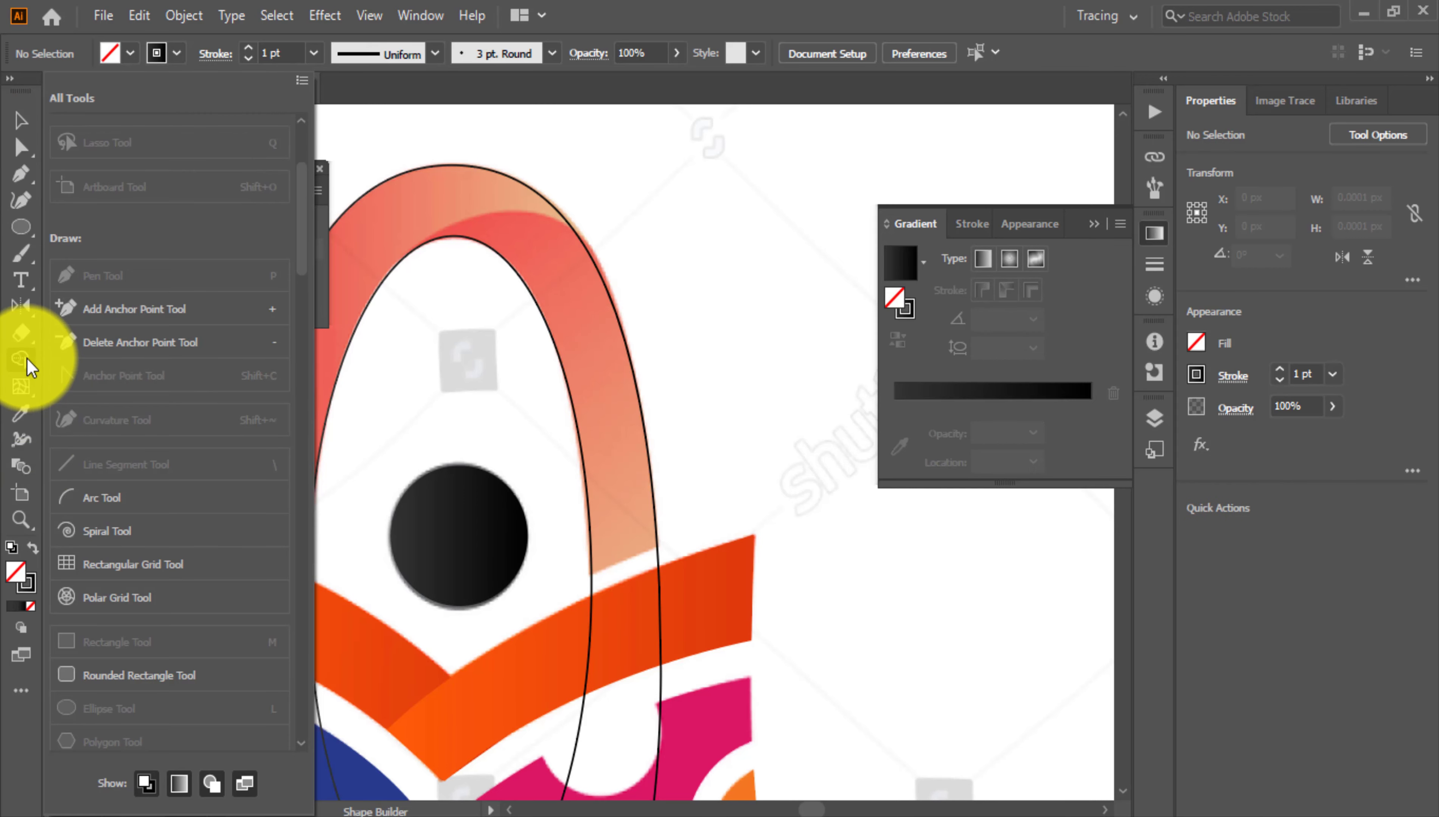
{"action": "scroll", "coordinate": [87, 688], "scroll_direction": "down", "scroll_amount": 10}
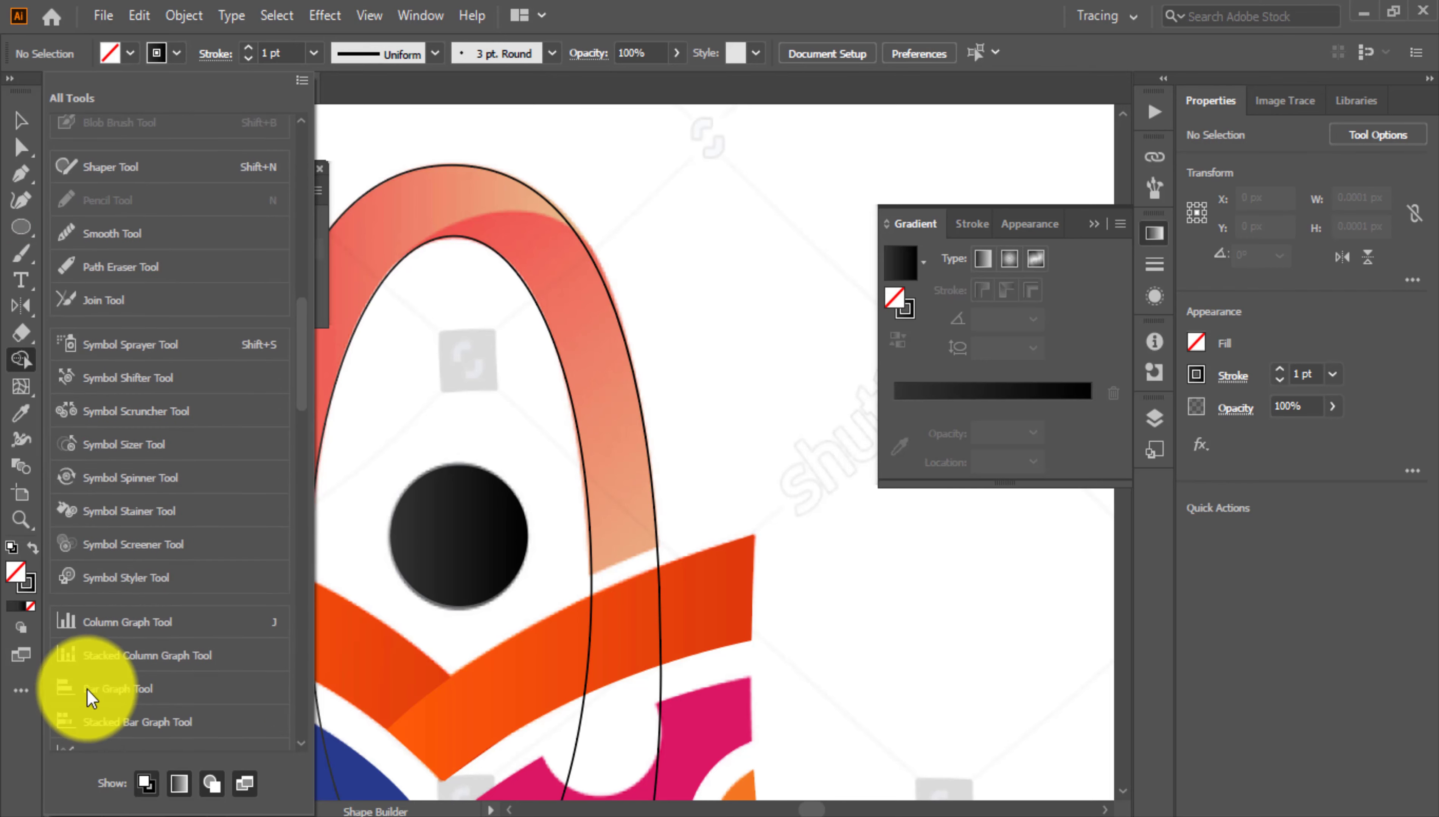
{"action": "scroll", "coordinate": [91, 694], "scroll_direction": "up", "scroll_amount": 4}
{"action": "scroll", "coordinate": [94, 640], "scroll_direction": "up", "scroll_amount": 6}
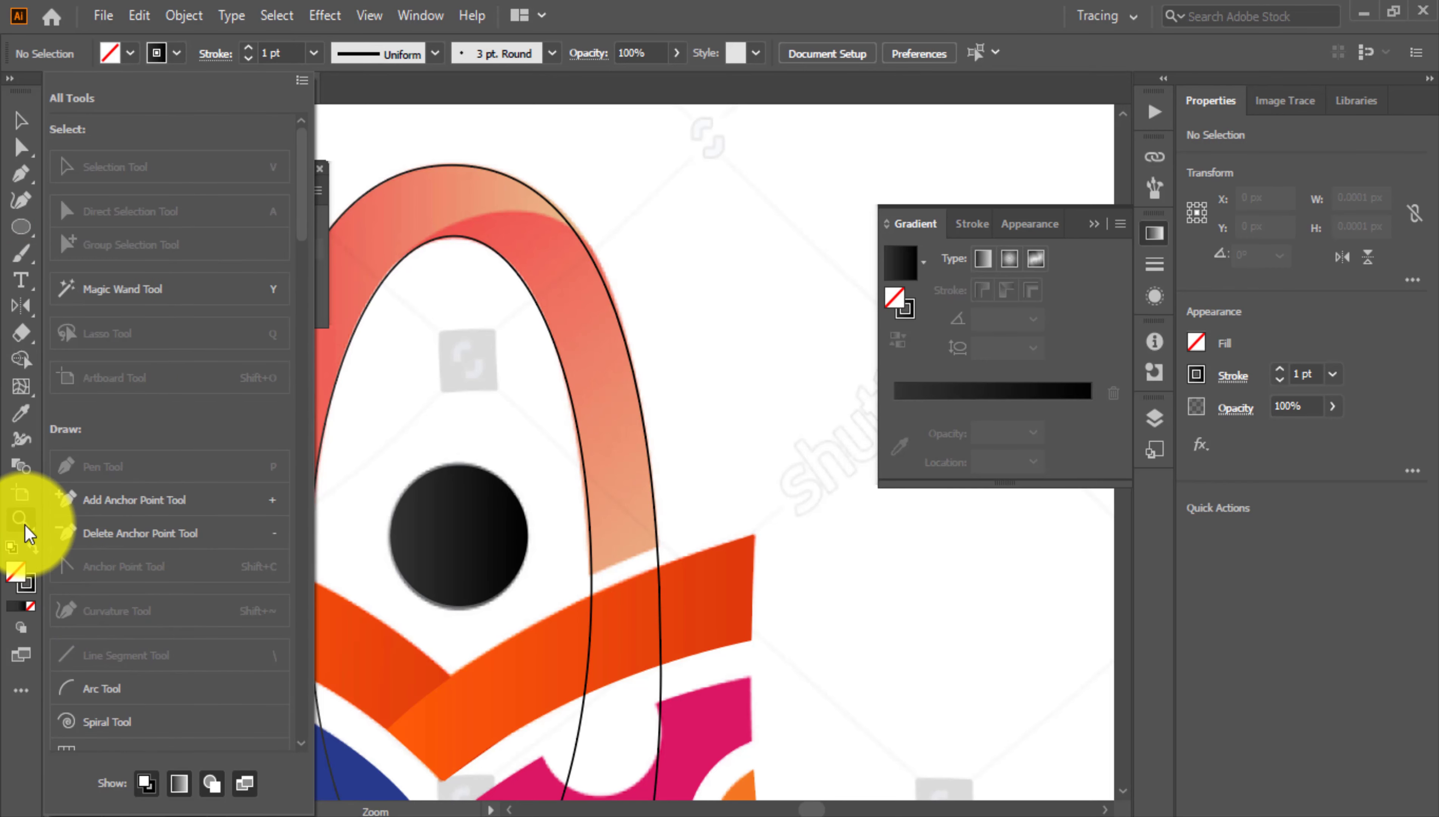
{"action": "left_click", "coordinate": [22, 496]}
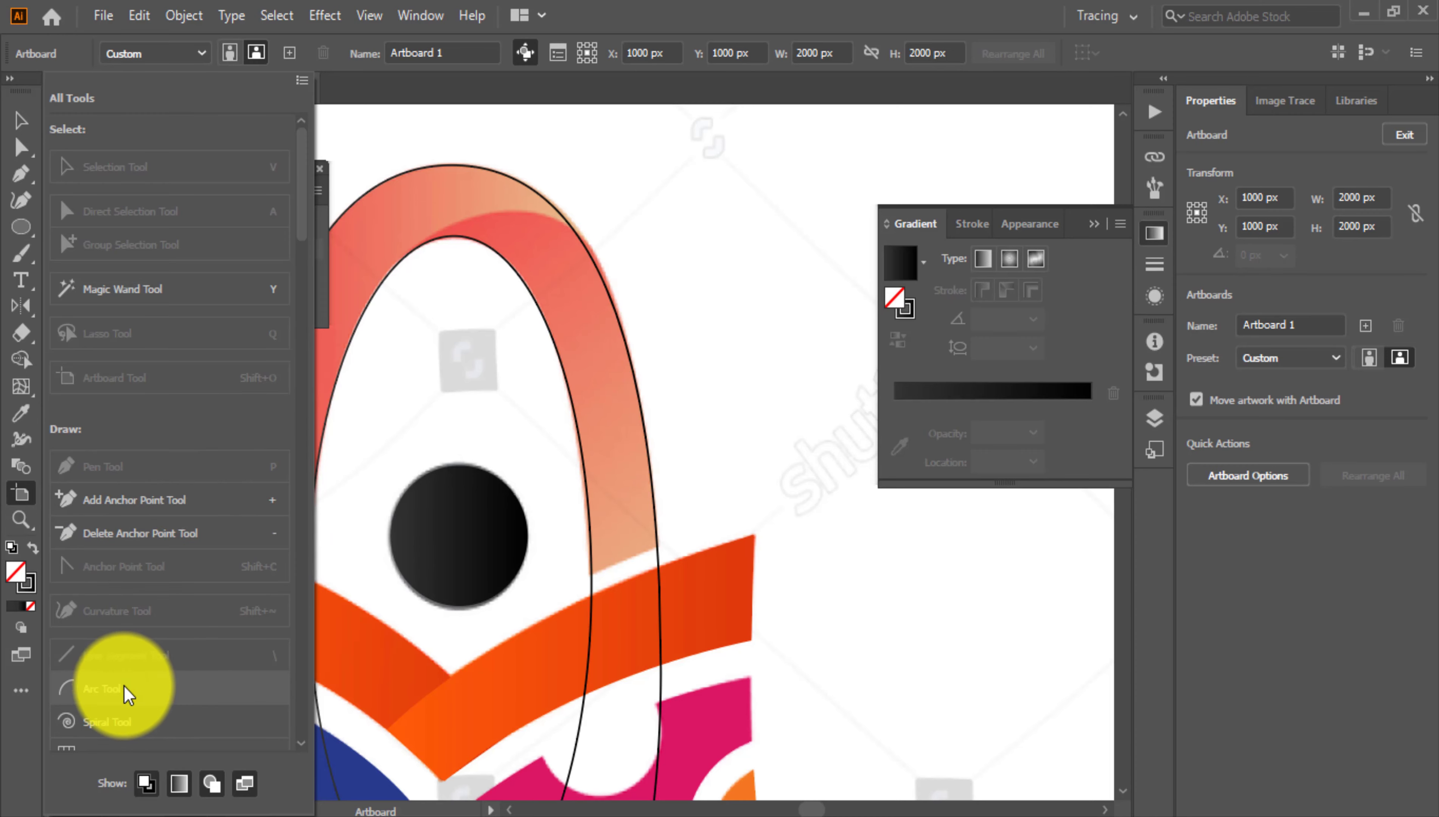
{"action": "left_click", "coordinate": [472, 498]}
{"action": "left_click_drag", "start_coordinate": [173, 501], "coordinate": [257, 514]}
{"action": "left_click", "coordinate": [925, 457]}
{"action": "scroll", "coordinate": [587, 524], "scroll_direction": "down", "scroll_amount": 3}
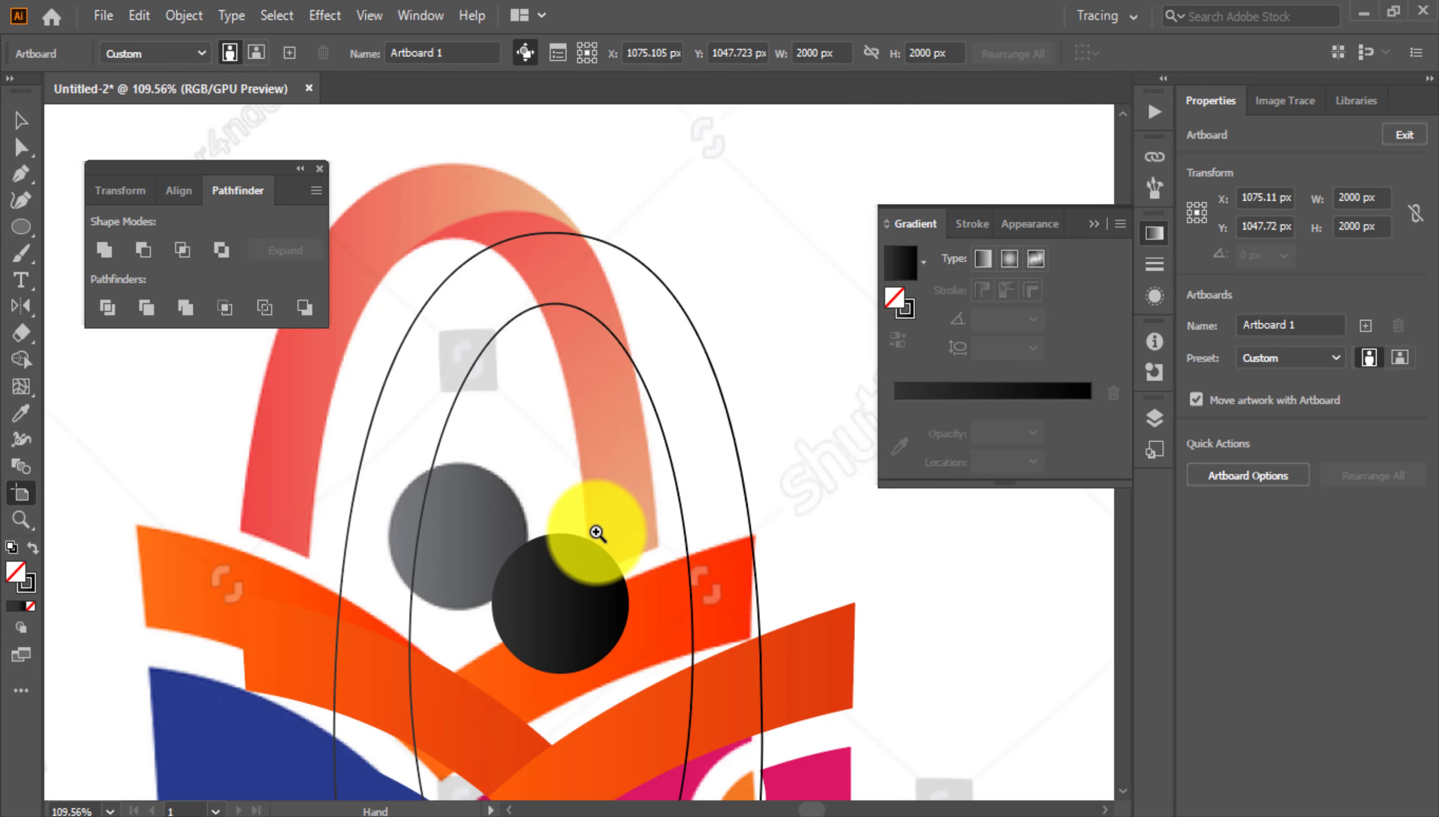
{"action": "scroll", "coordinate": [603, 563], "scroll_direction": "up", "scroll_amount": 1}
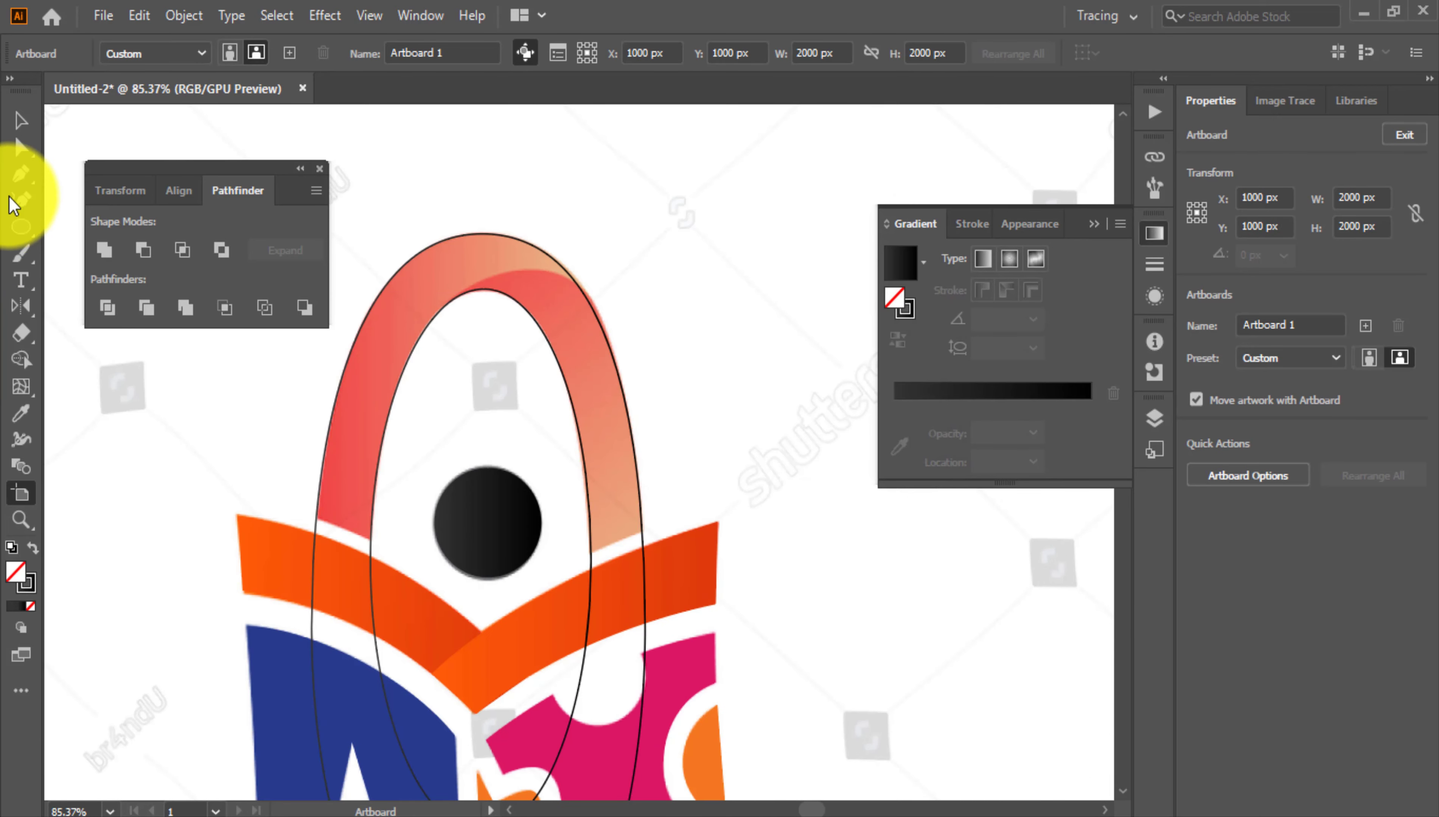
Draw a slanted straight path about 63 × 25 px across the bag handle's lower right end with the Pen tool
{"action": "left_click", "coordinate": [24, 184]}
{"action": "scroll", "coordinate": [645, 527], "scroll_direction": "up", "scroll_amount": 3}
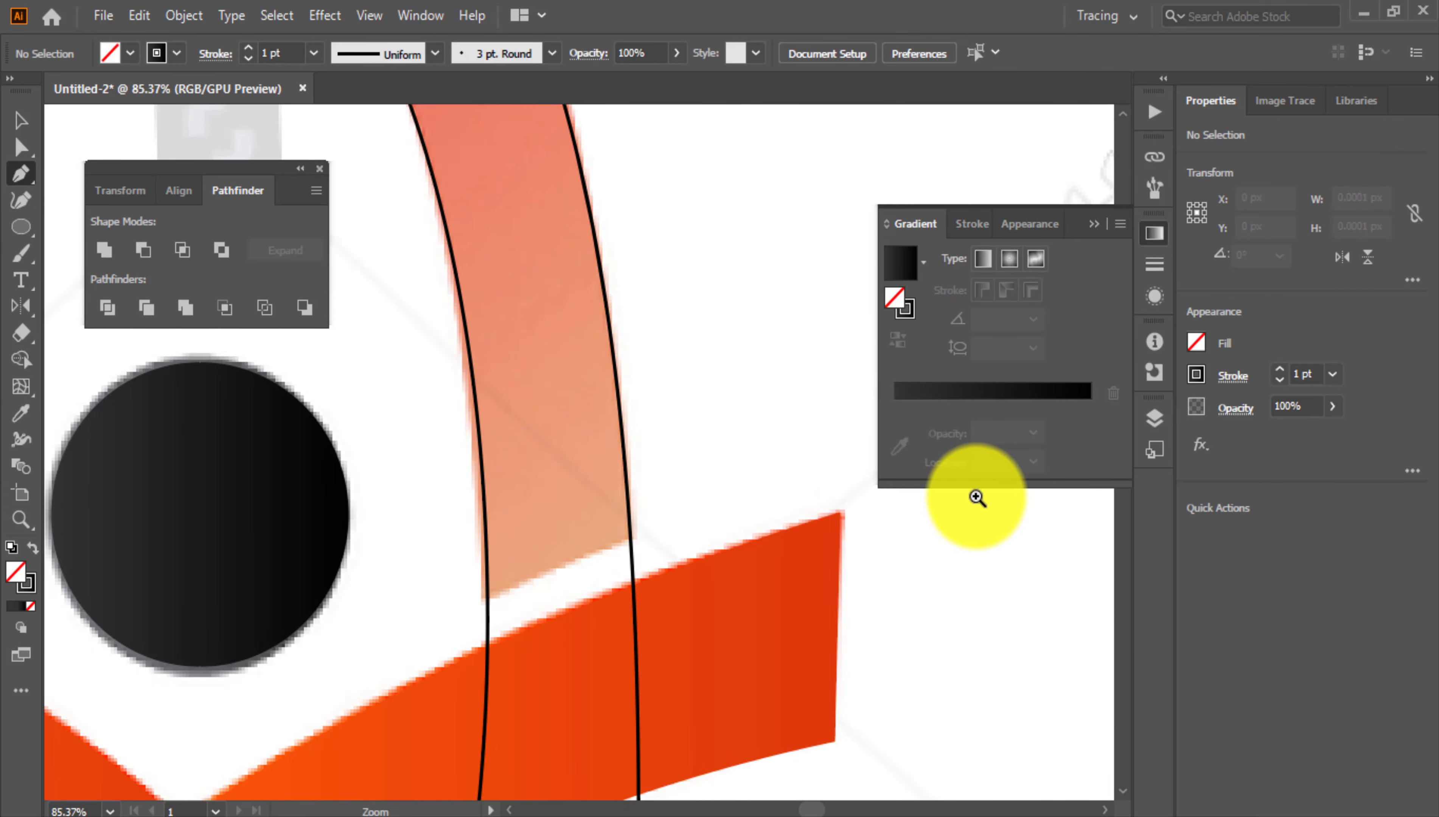
{"action": "left_click", "coordinate": [650, 525]}
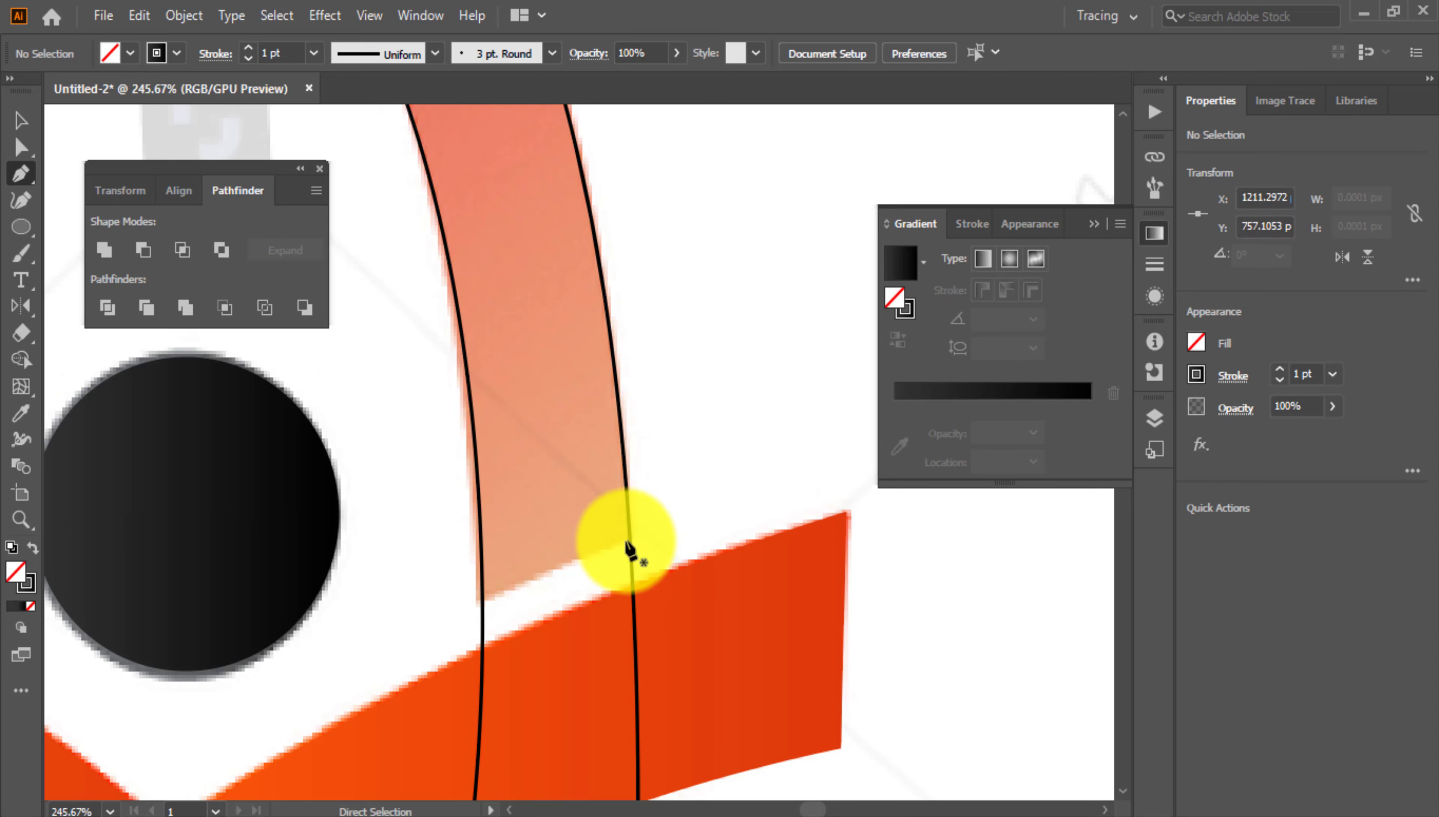
{"action": "left_click", "coordinate": [637, 534]}
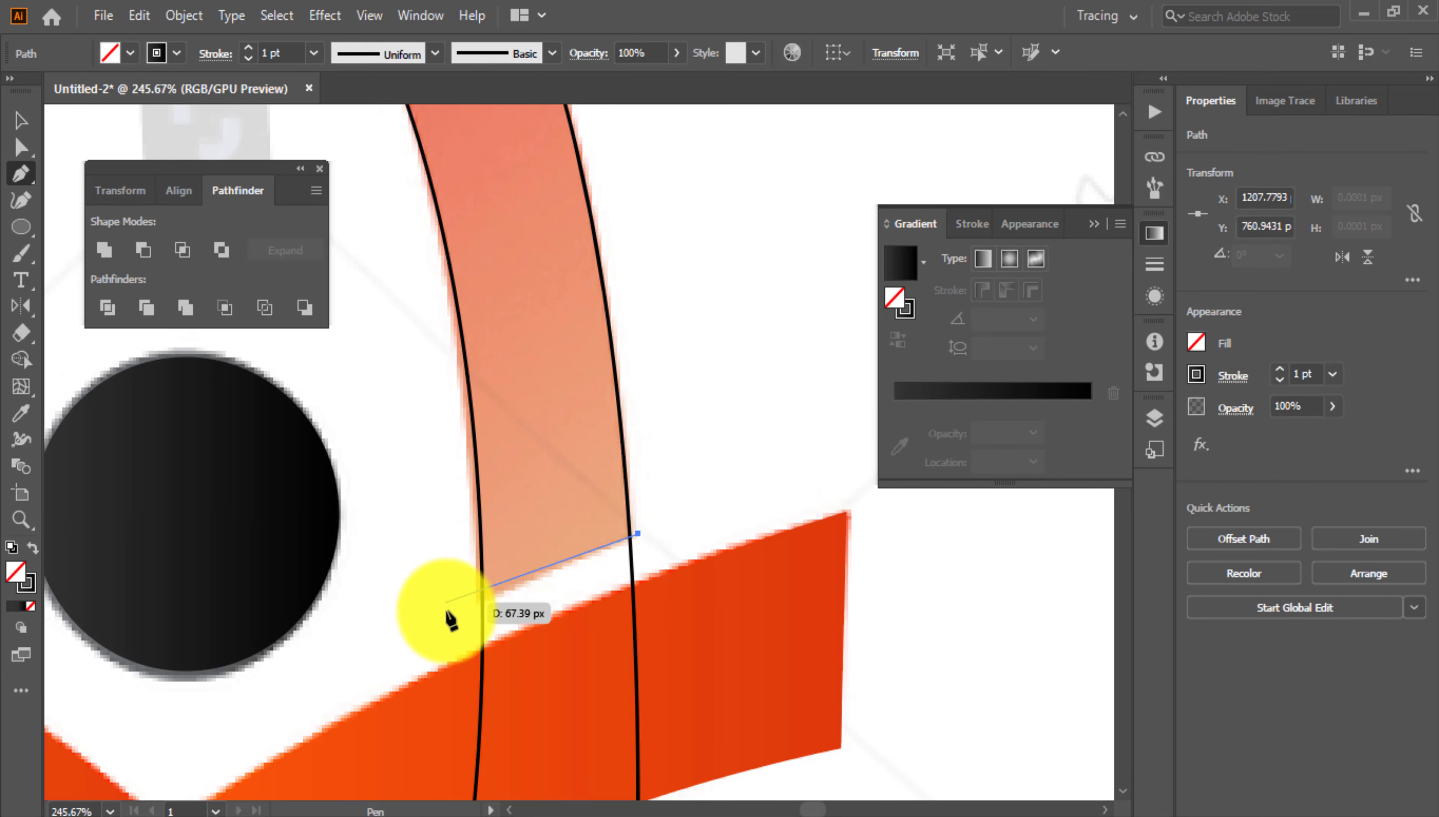
{"action": "scroll", "coordinate": [448, 623], "scroll_direction": "down", "scroll_amount": 3}
Create a copy of the slanted path reflected across the vertical axis
{"action": "left_click", "coordinate": [22, 122]}
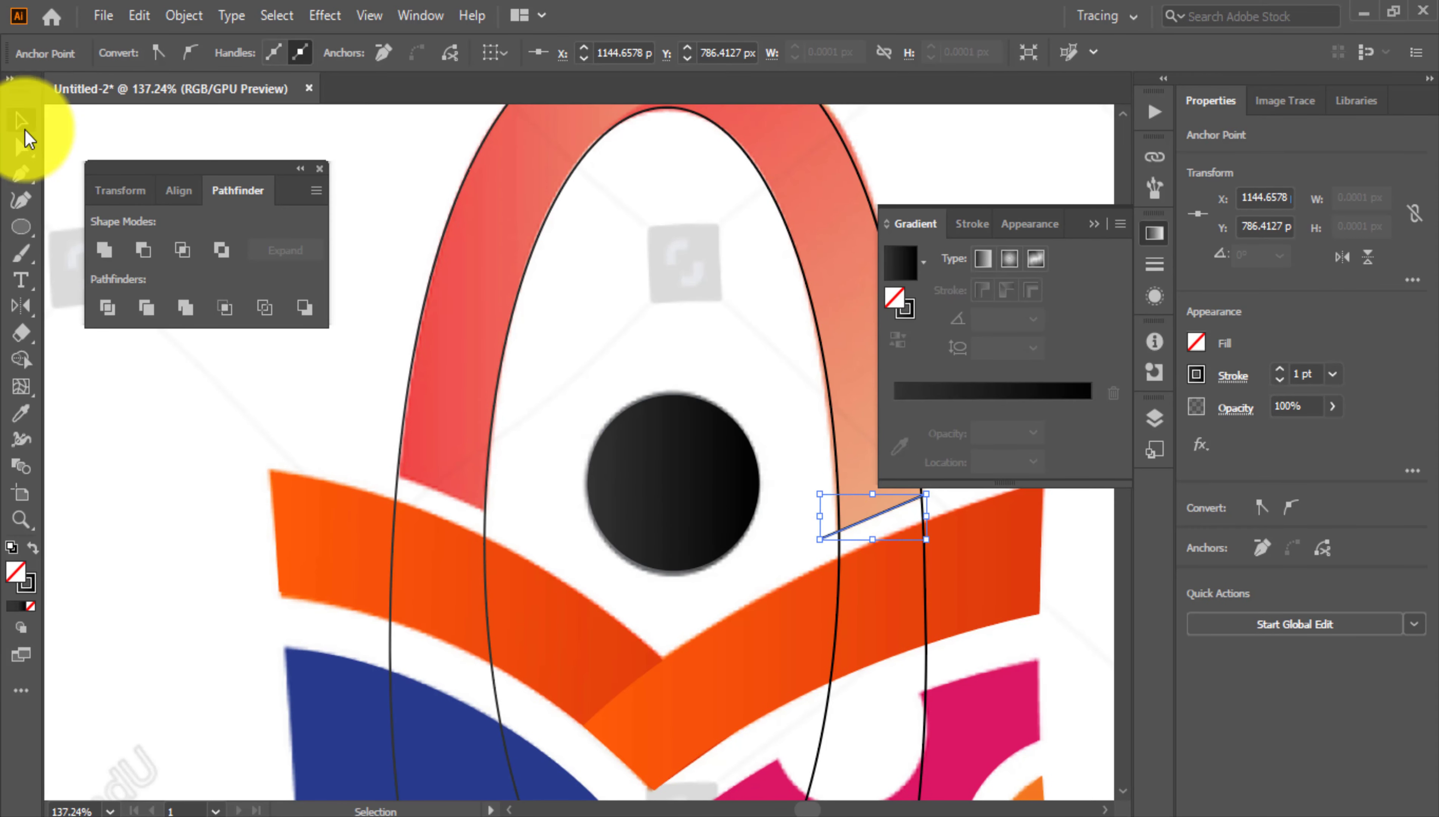
{"action": "left_click", "coordinate": [878, 515]}
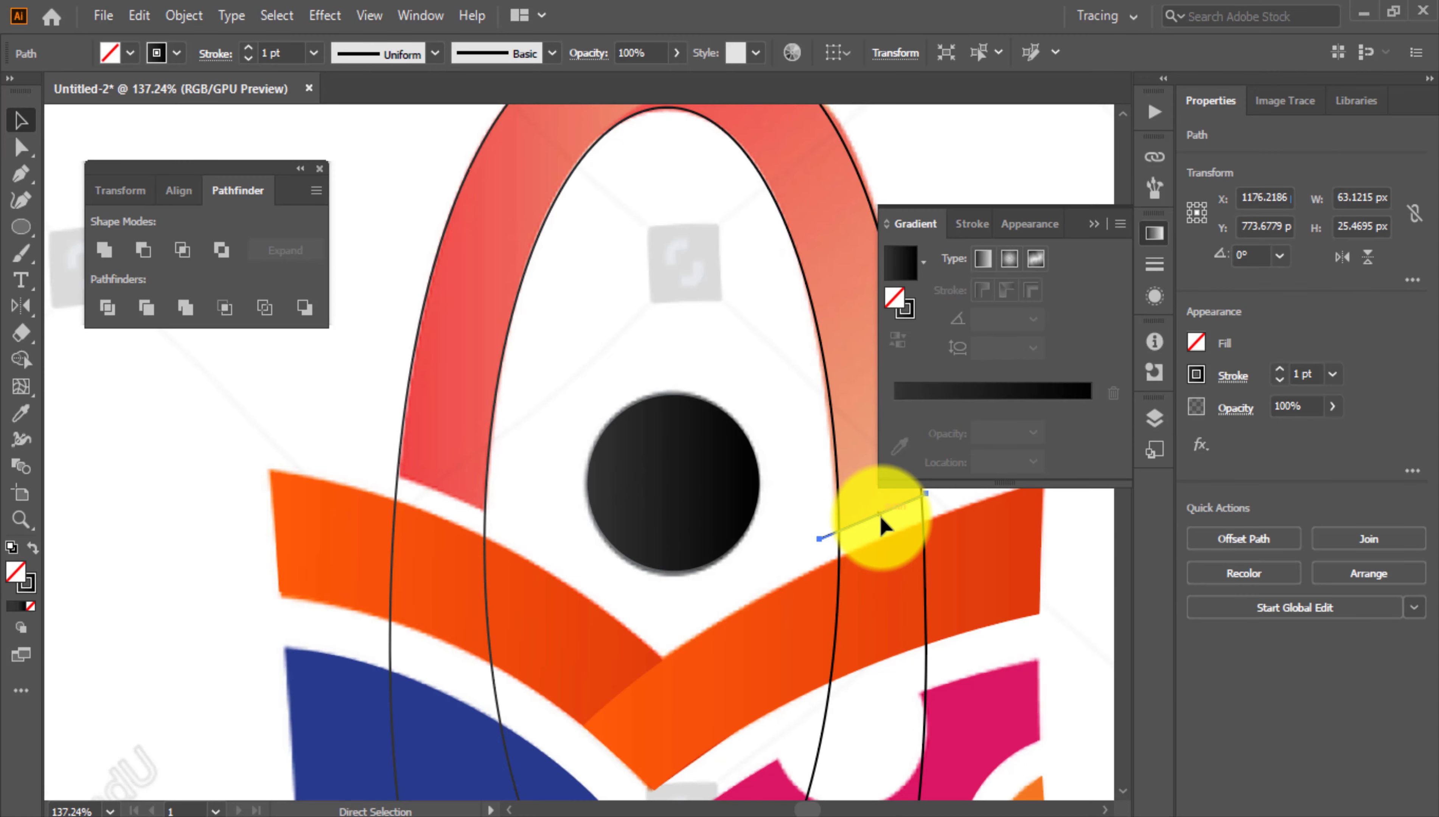
{"action": "right_click", "coordinate": [881, 517]}
{"action": "mouse_move", "coordinate": [921, 383]}
{"action": "left_click", "coordinate": [1182, 460]}
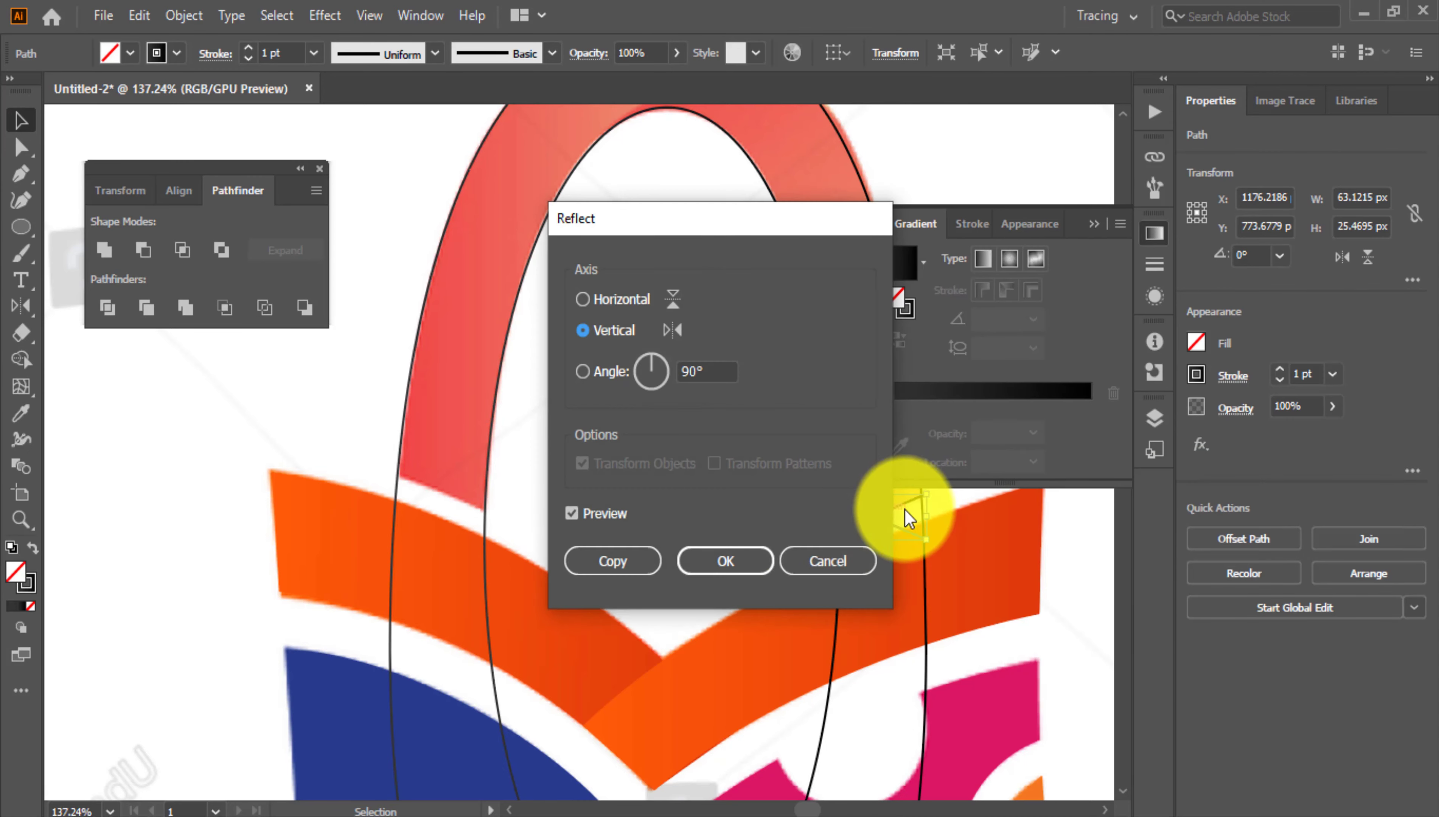
{"action": "key", "text": "Return"}
Move the reflected path across the bag handle's lower left end, aligned with the end's slanted edge
{"action": "left_click_drag", "start_coordinate": [894, 521], "coordinate": [485, 502]}
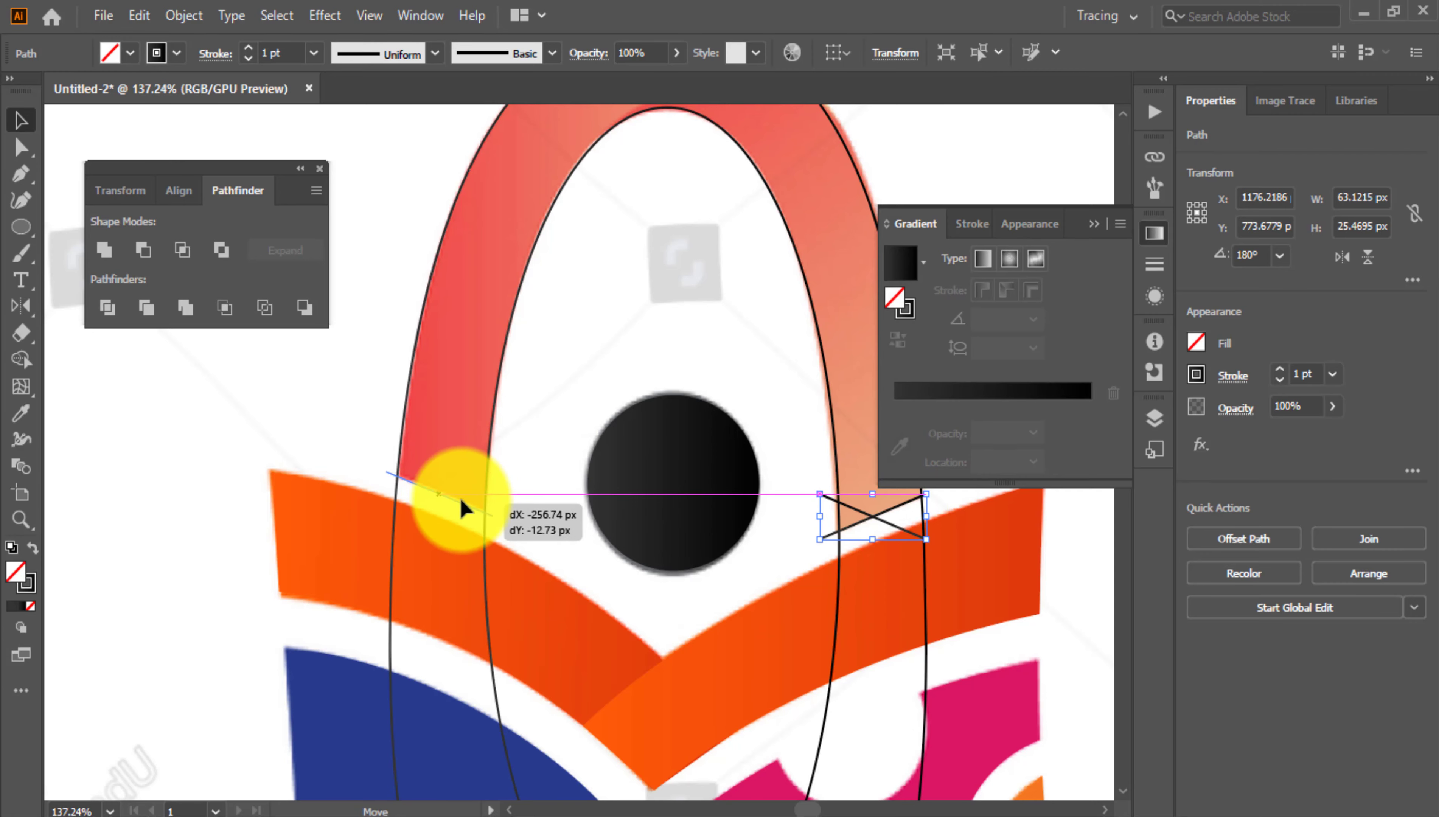
{"action": "left_click", "coordinate": [439, 498]}
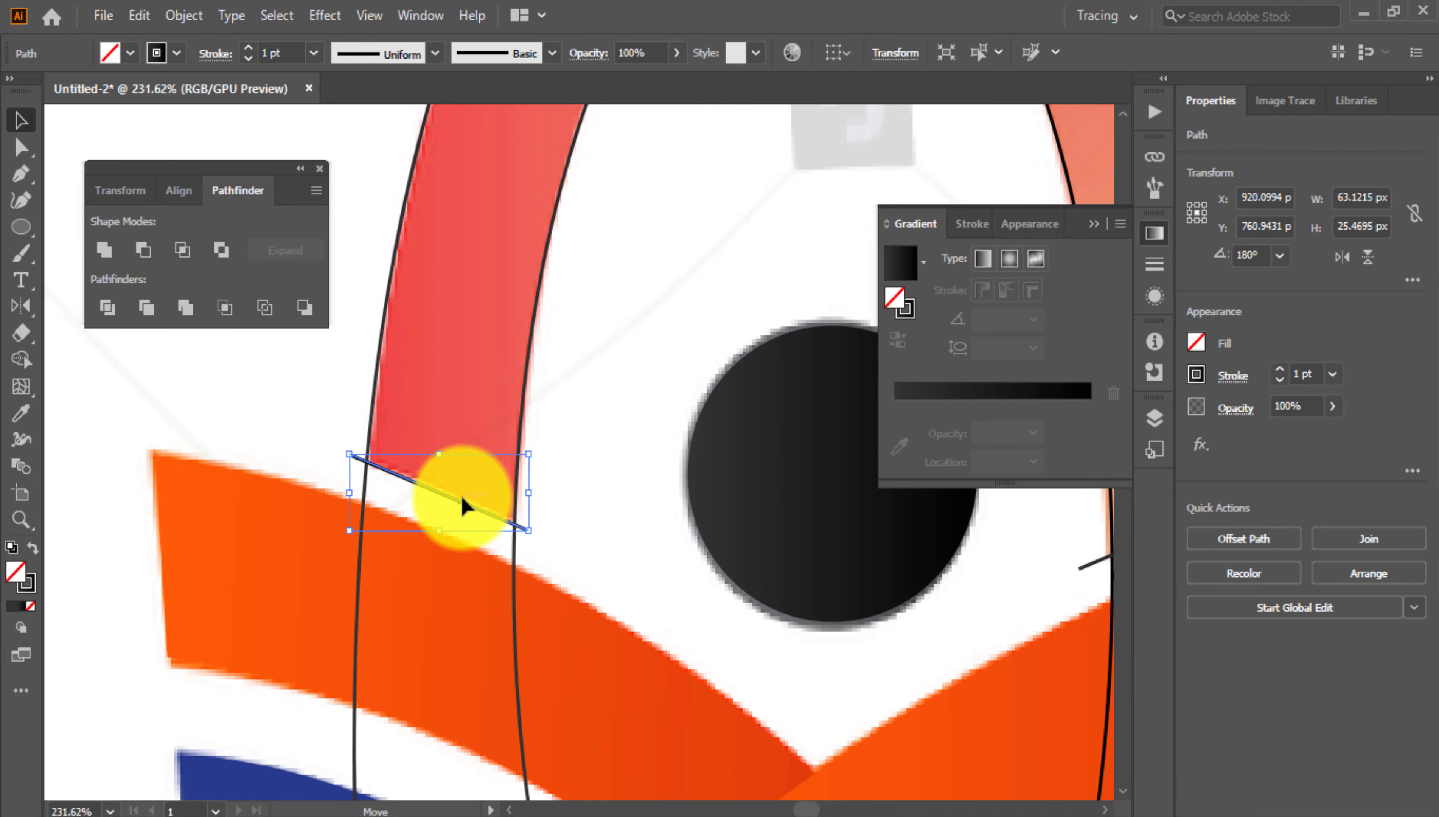
{"action": "left_click_drag", "start_coordinate": [540, 511], "coordinate": [433, 514]}
{"action": "left_click_drag", "start_coordinate": [623, 517], "coordinate": [571, 526]}
{"action": "left_click_drag", "start_coordinate": [695, 512], "coordinate": [777, 518]}
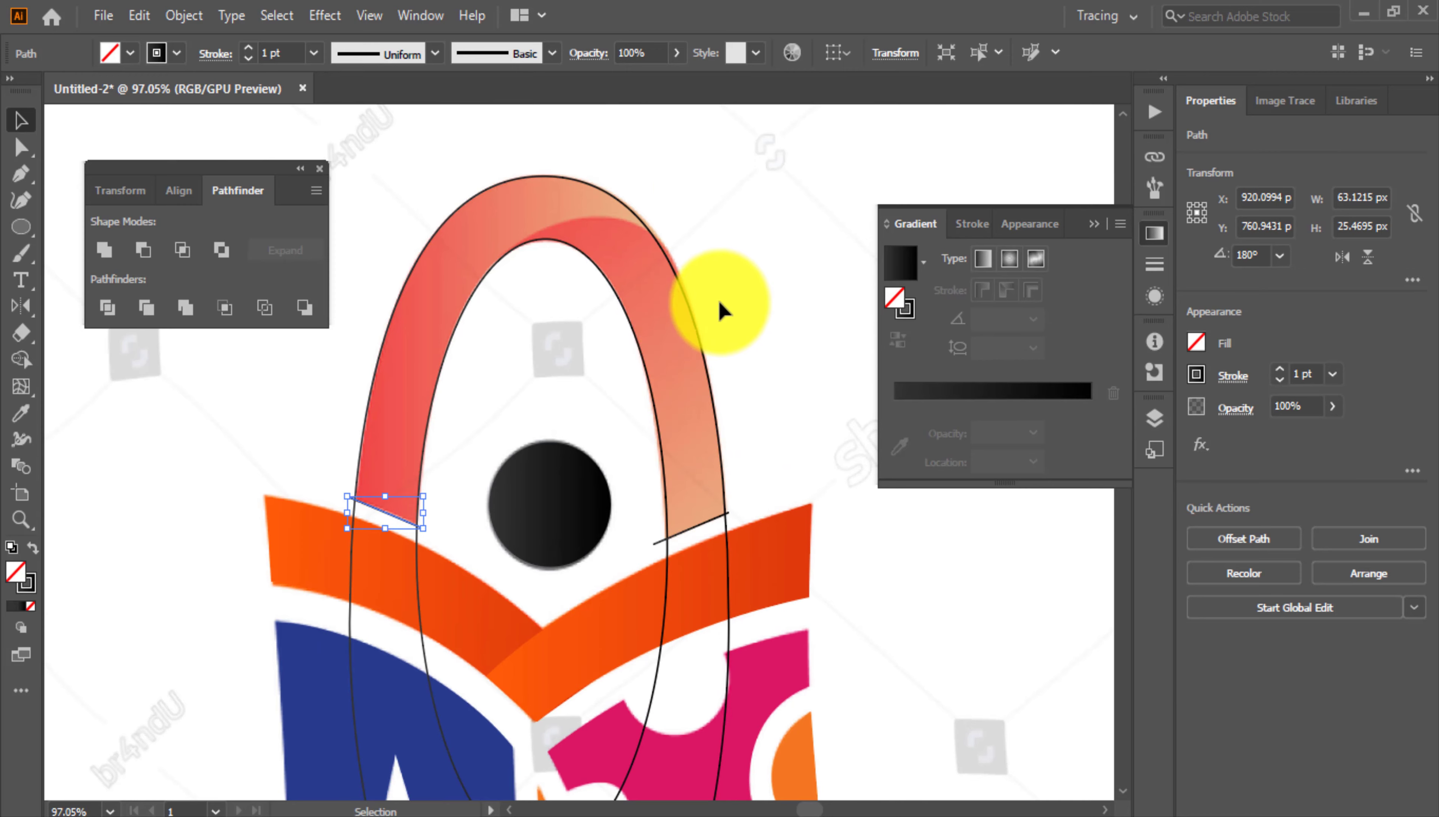
Select both ellipses and both slanted paths, and remove the regions outside the bag handle with Shape Builder
{"action": "left_click_drag", "start_coordinate": [695, 174], "coordinate": [525, 270]}
{"action": "left_click", "coordinate": [702, 525], "text": "shift"}
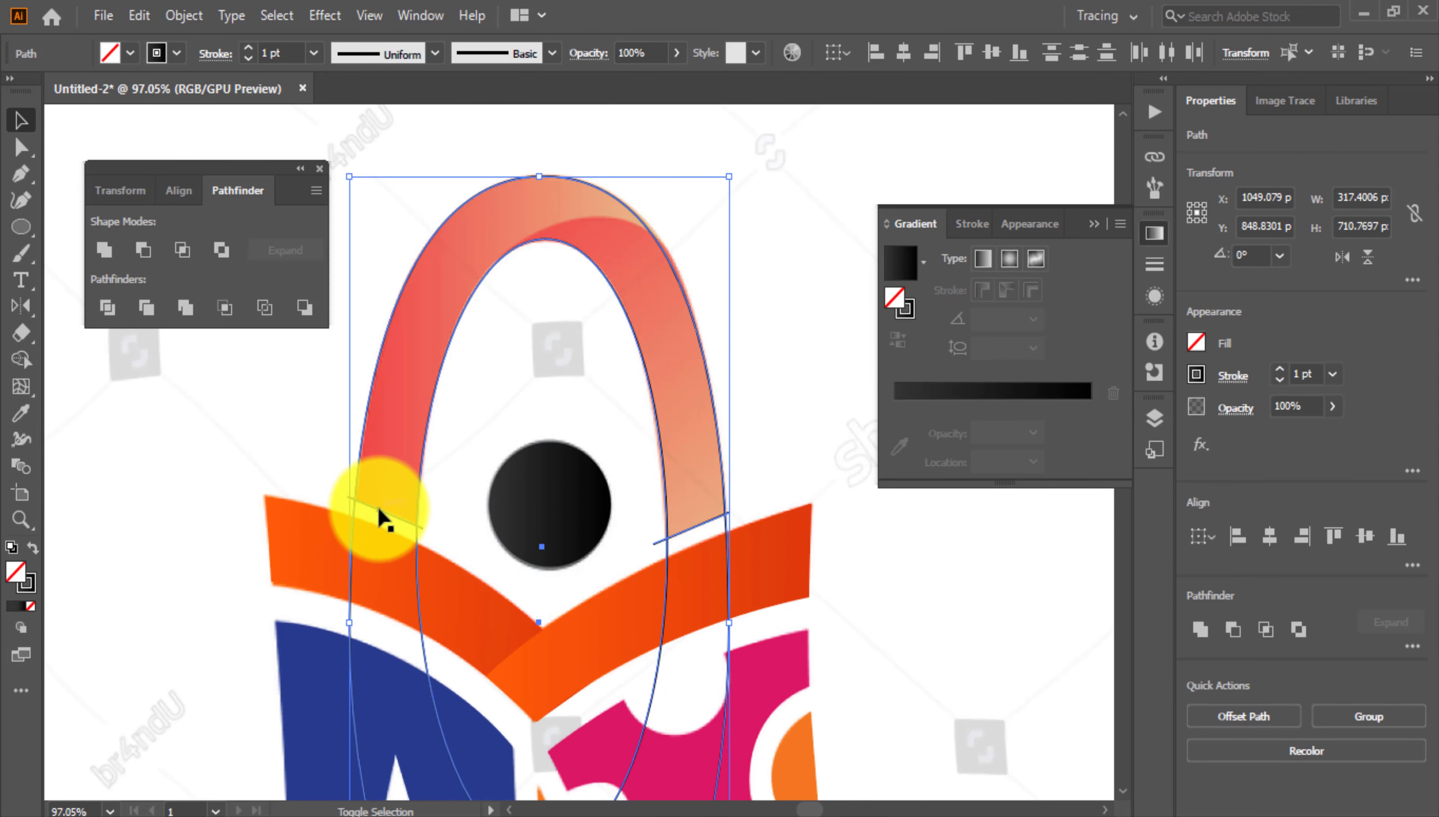
{"action": "left_click", "coordinate": [381, 517], "text": "shift"}
{"action": "left_click", "coordinate": [22, 359]}
{"action": "mouse_move", "coordinate": [327, 537]}
{"action": "left_mouse_down"}
{"action": "mouse_move", "coordinate": [431, 609]}
{"action": "mouse_move", "coordinate": [662, 634]}
{"action": "left_mouse_up"}
{"action": "left_click_drag", "start_coordinate": [381, 529], "coordinate": [533, 502]}
Remove the leftover path ends sticking out at the bag handle's lower corners with Shape Builder, and deselect the outline
{"action": "left_click_drag", "start_coordinate": [254, 378], "coordinate": [246, 449]}
{"action": "left_click_drag", "start_coordinate": [200, 454], "coordinate": [68, 453]}
{"action": "mouse_move", "coordinate": [438, 469]}
{"action": "left_mouse_down"}
{"action": "mouse_move", "coordinate": [542, 469]}
{"action": "mouse_move", "coordinate": [434, 535]}
{"action": "left_mouse_up"}
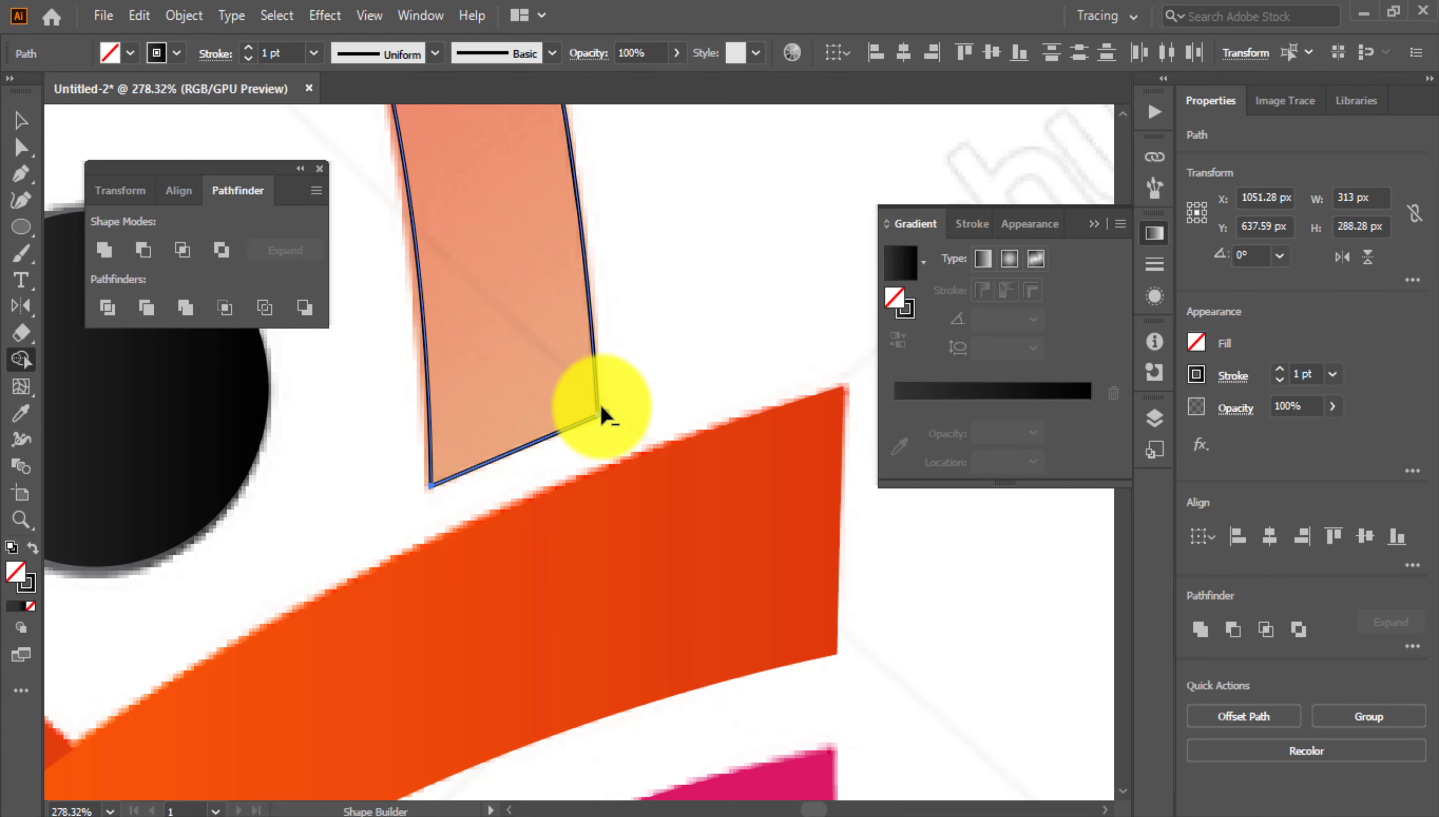
{"action": "left_click", "coordinate": [604, 411], "text": "alt"}
{"action": "mouse_move", "coordinate": [685, 430]}
{"action": "left_mouse_down"}
{"action": "mouse_move", "coordinate": [479, 438]}
{"action": "mouse_move", "coordinate": [411, 423]}
{"action": "left_mouse_up"}
{"action": "mouse_move", "coordinate": [450, 381]}
{"action": "left_mouse_down"}
{"action": "mouse_move", "coordinate": [556, 469]}
{"action": "mouse_move", "coordinate": [543, 574]}
{"action": "left_mouse_up"}
{"action": "left_click", "coordinate": [15, 118]}
{"action": "left_click", "coordinate": [759, 277]}
Draw an ellipse about 207 × 177 px whose upper edge follows the overlap curve inside the bag handle
{"action": "left_click_drag", "start_coordinate": [558, 314], "coordinate": [694, 325]}
{"action": "left_click_drag", "start_coordinate": [682, 338], "coordinate": [559, 338]}
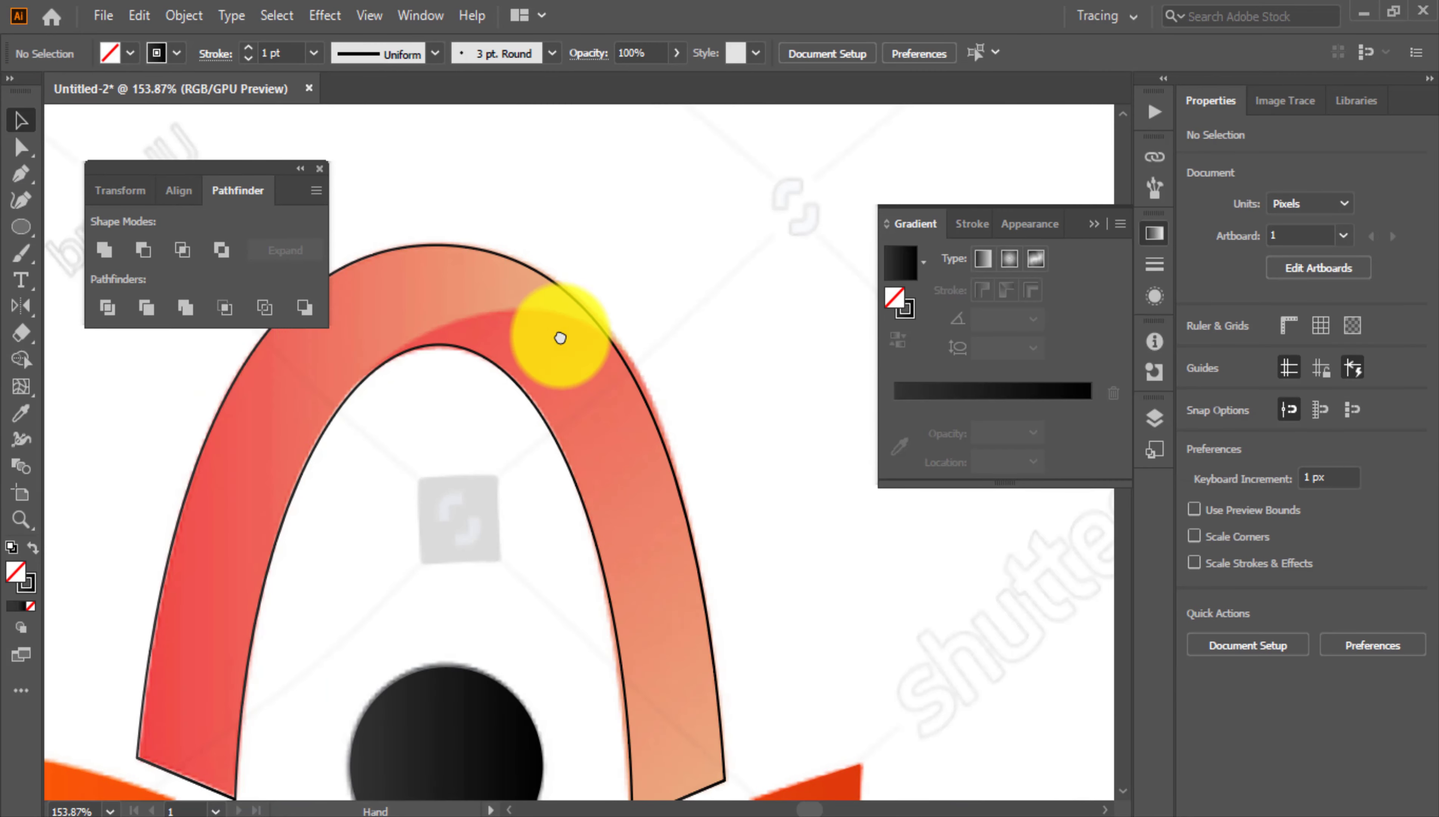
{"action": "left_click", "coordinate": [23, 227]}
{"action": "left_click_drag", "start_coordinate": [474, 351], "coordinate": [719, 664]}
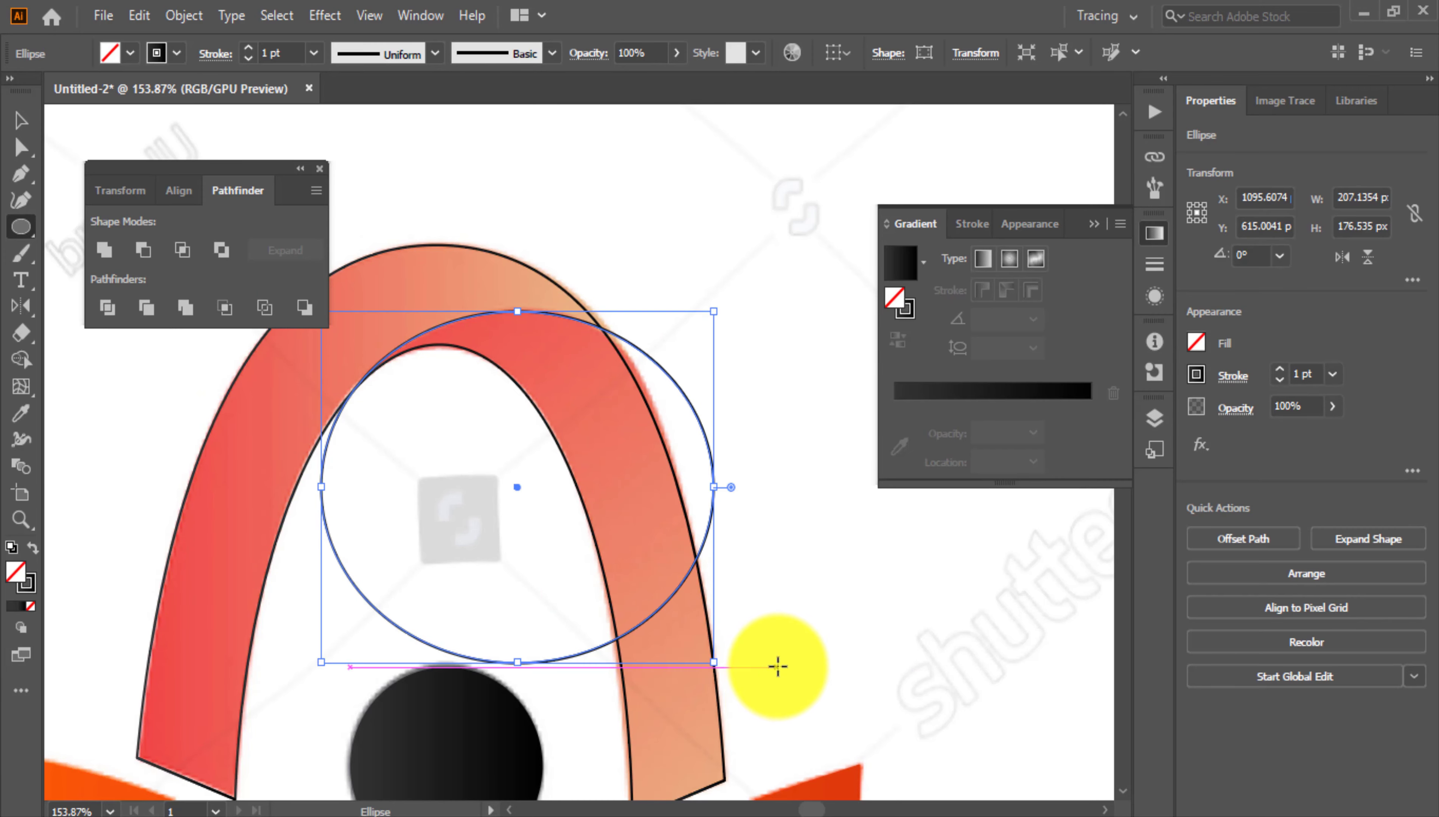
{"action": "scroll", "coordinate": [776, 665], "scroll_direction": "down", "scroll_amount": 2}
{"action": "left_click", "coordinate": [21, 120]}
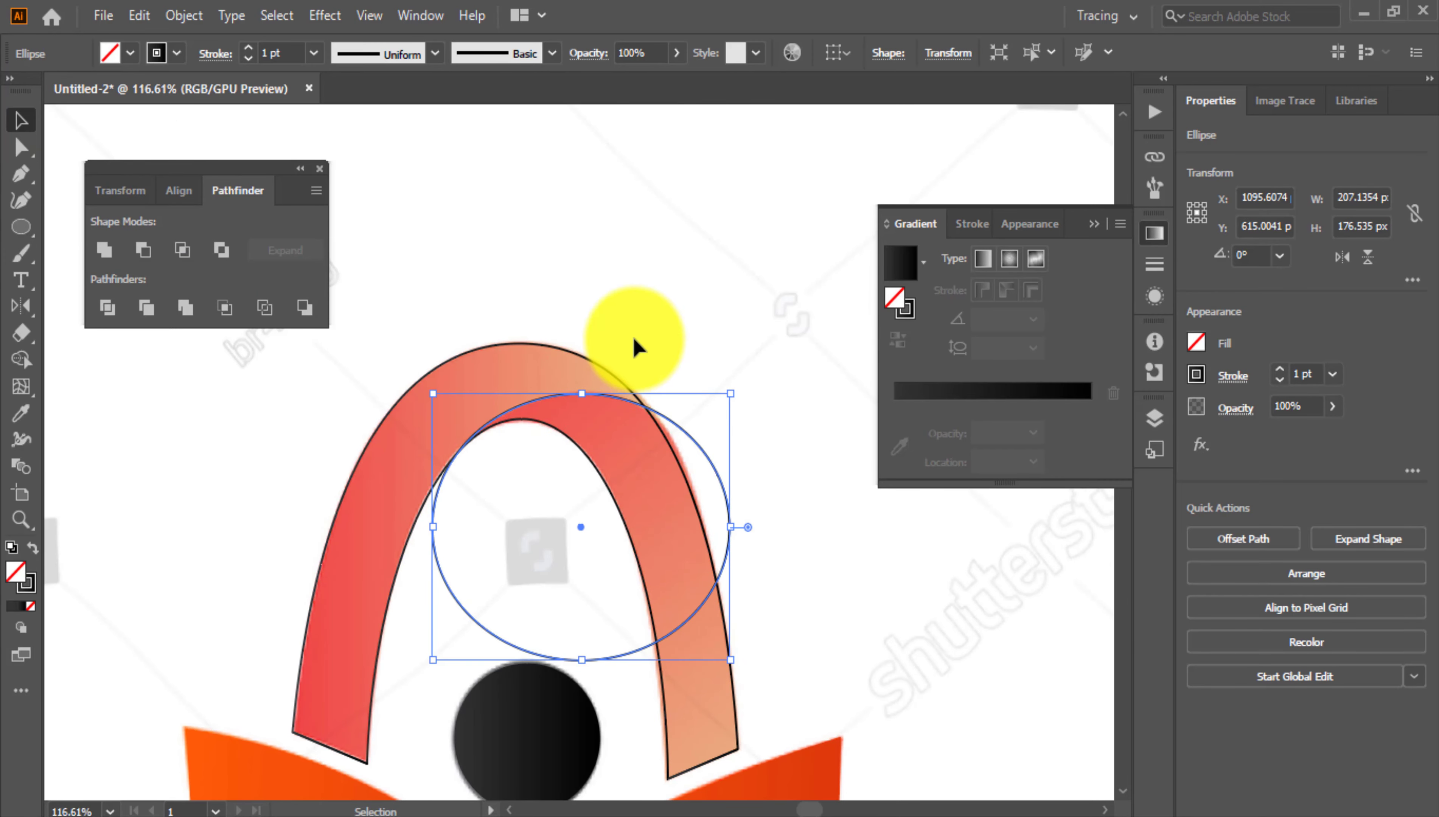
Trim away the ellipse's areas outside the bag handle with Shape Builder, keeping its curve as the divider between the two sections
{"action": "mouse_move", "coordinate": [658, 328]}
{"action": "left_mouse_down"}
{"action": "mouse_move", "coordinate": [559, 432]}
{"action": "mouse_move", "coordinate": [687, 478]}
{"action": "left_mouse_up"}
{"action": "left_click", "coordinate": [21, 360]}
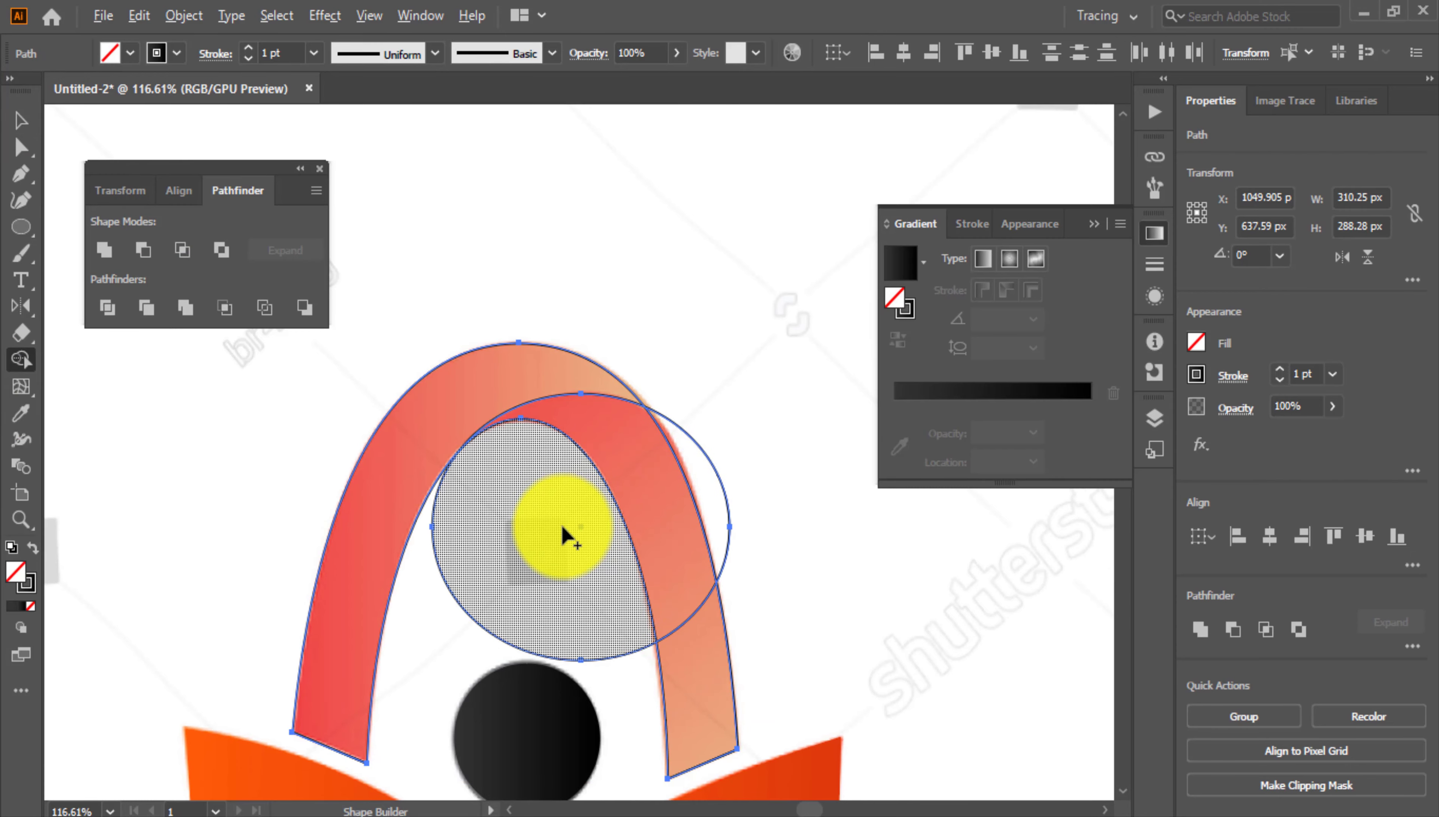
{"action": "left_click", "coordinate": [577, 542], "text": "alt"}
{"action": "left_click", "coordinate": [720, 508], "text": "alt"}
{"action": "key", "text": "ctrl+space"}
{"action": "left_click_drag", "start_coordinate": [643, 411], "coordinate": [672, 423]}
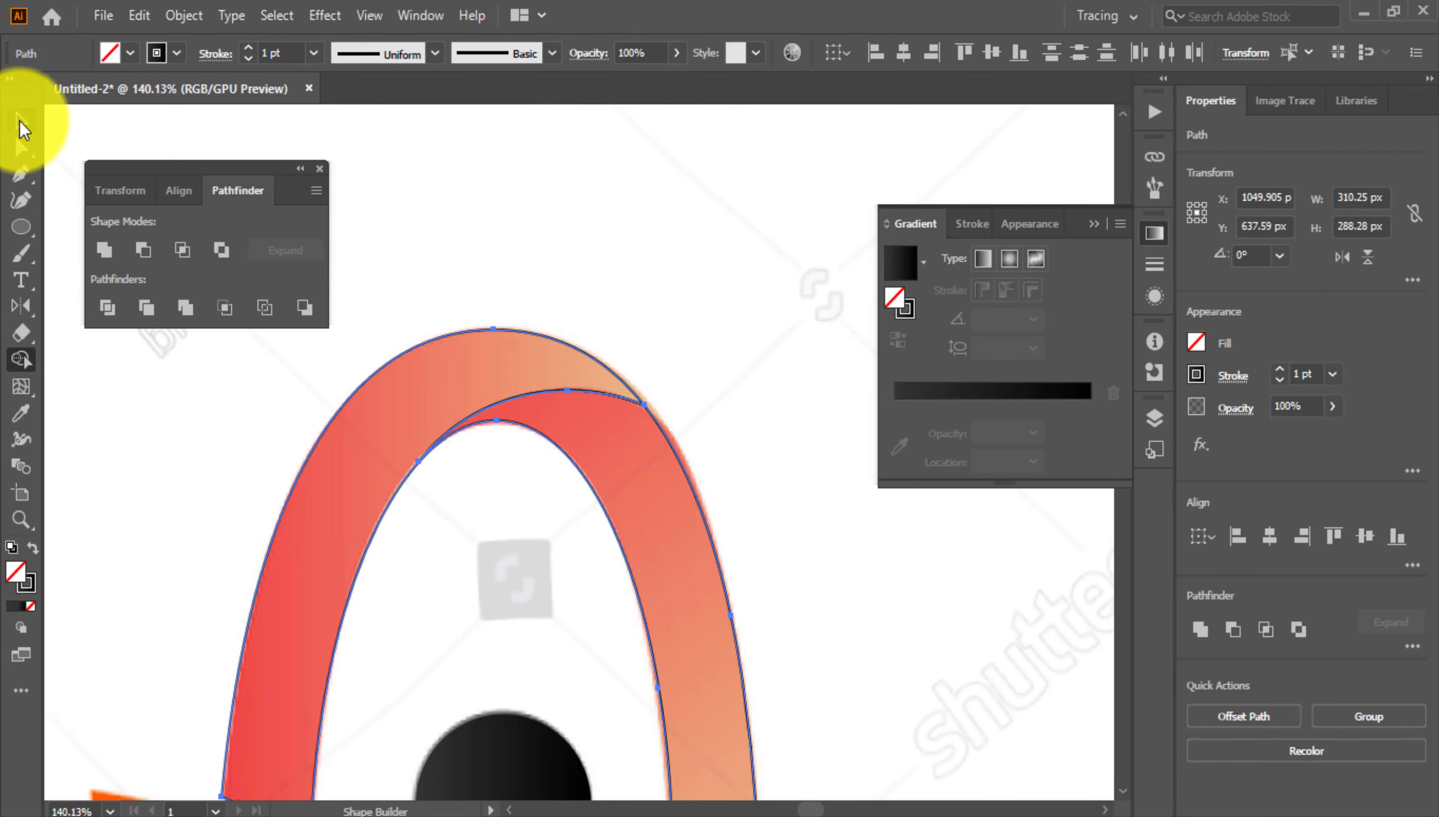
{"action": "left_click", "coordinate": [21, 120]}
Try to fill the bag handle's right section with a colour sampled from the reference, and undo it
{"action": "left_click", "coordinate": [690, 472]}
{"action": "left_click", "coordinate": [685, 475]}
{"action": "key", "text": "ctrl+space"}
{"action": "left_click_drag", "start_coordinate": [730, 539], "coordinate": [663, 546]}
{"action": "key", "text": "space"}
{"action": "left_click_drag", "start_coordinate": [751, 546], "coordinate": [724, 365]}
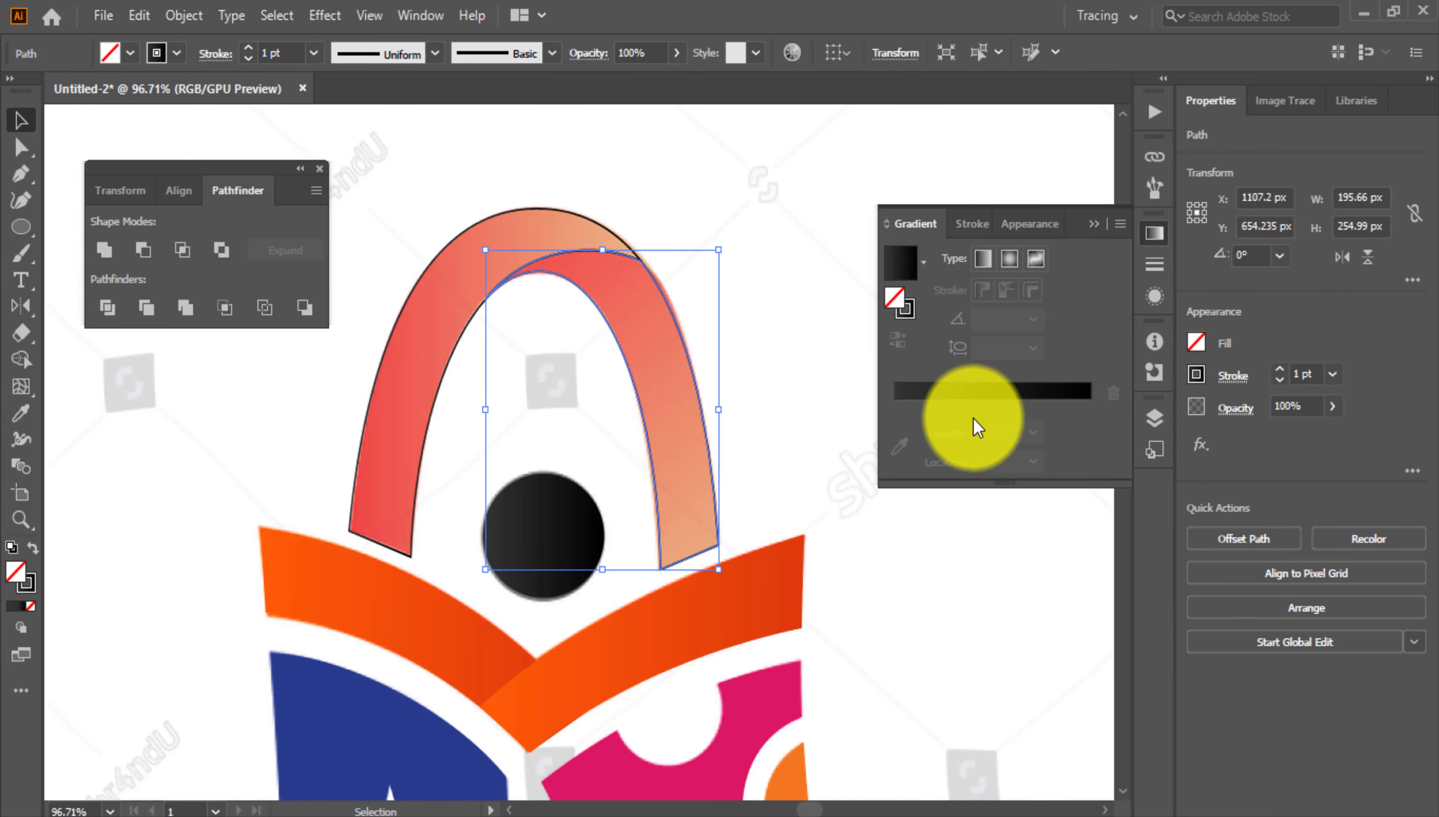
{"action": "key", "text": "i"}
{"action": "left_click", "coordinate": [669, 362]}
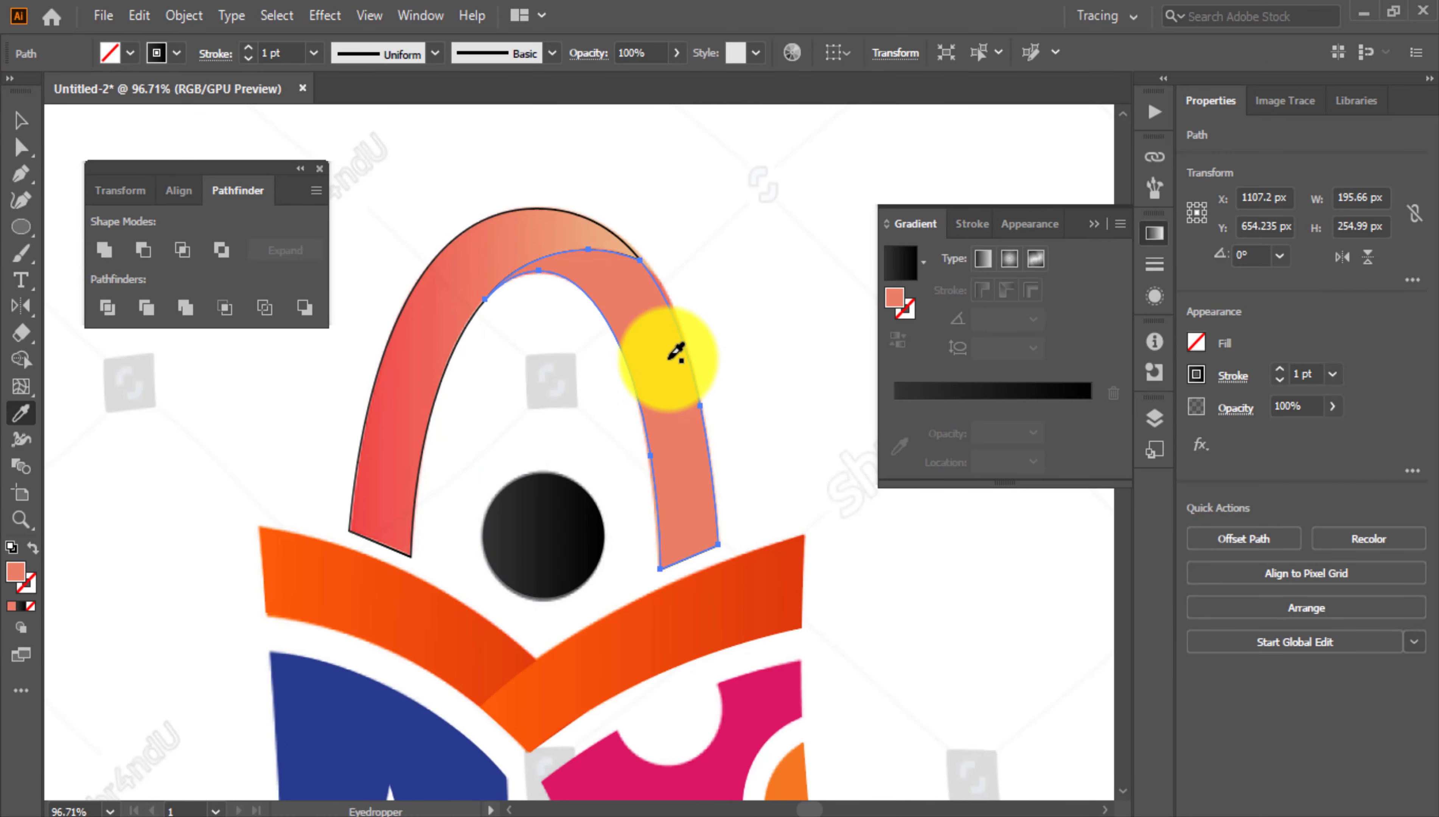
{"action": "key", "text": "ctrl+z"}
{"action": "key", "text": "ctrl+space"}
{"action": "left_click_drag", "start_coordinate": [676, 291], "coordinate": [641, 290]}
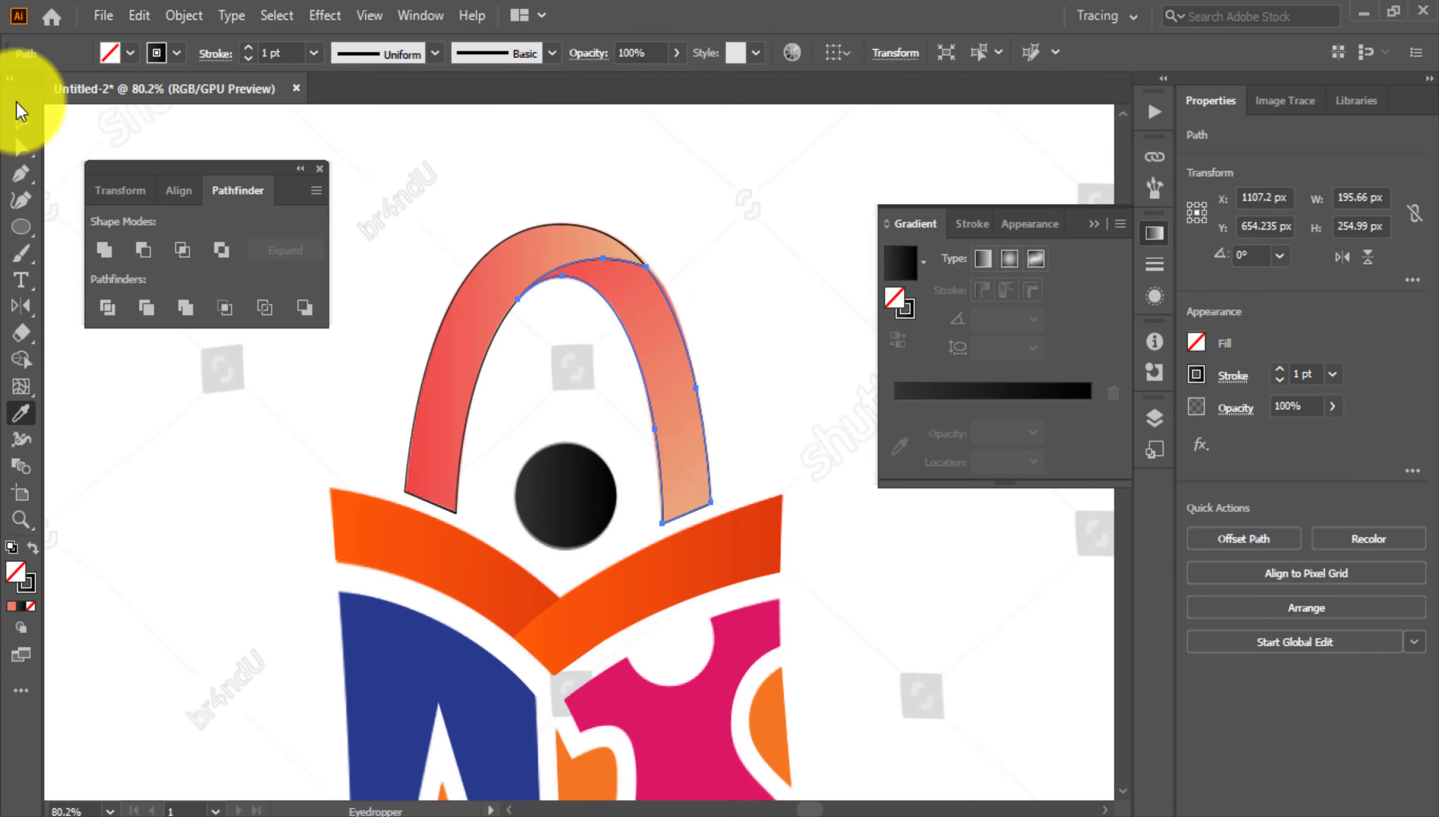
{"action": "left_click", "coordinate": [20, 120]}
{"action": "left_click", "coordinate": [662, 207]}
Draw a rectangle about 122 × 89 px beside the bag handle and fill it with the linear black gradient
{"action": "key", "text": "space"}
{"action": "left_click_drag", "start_coordinate": [691, 209], "coordinate": [510, 231]}
{"action": "left_click_drag", "start_coordinate": [23, 226], "coordinate": [96, 241]}
{"action": "left_click_drag", "start_coordinate": [564, 178], "coordinate": [685, 270]}
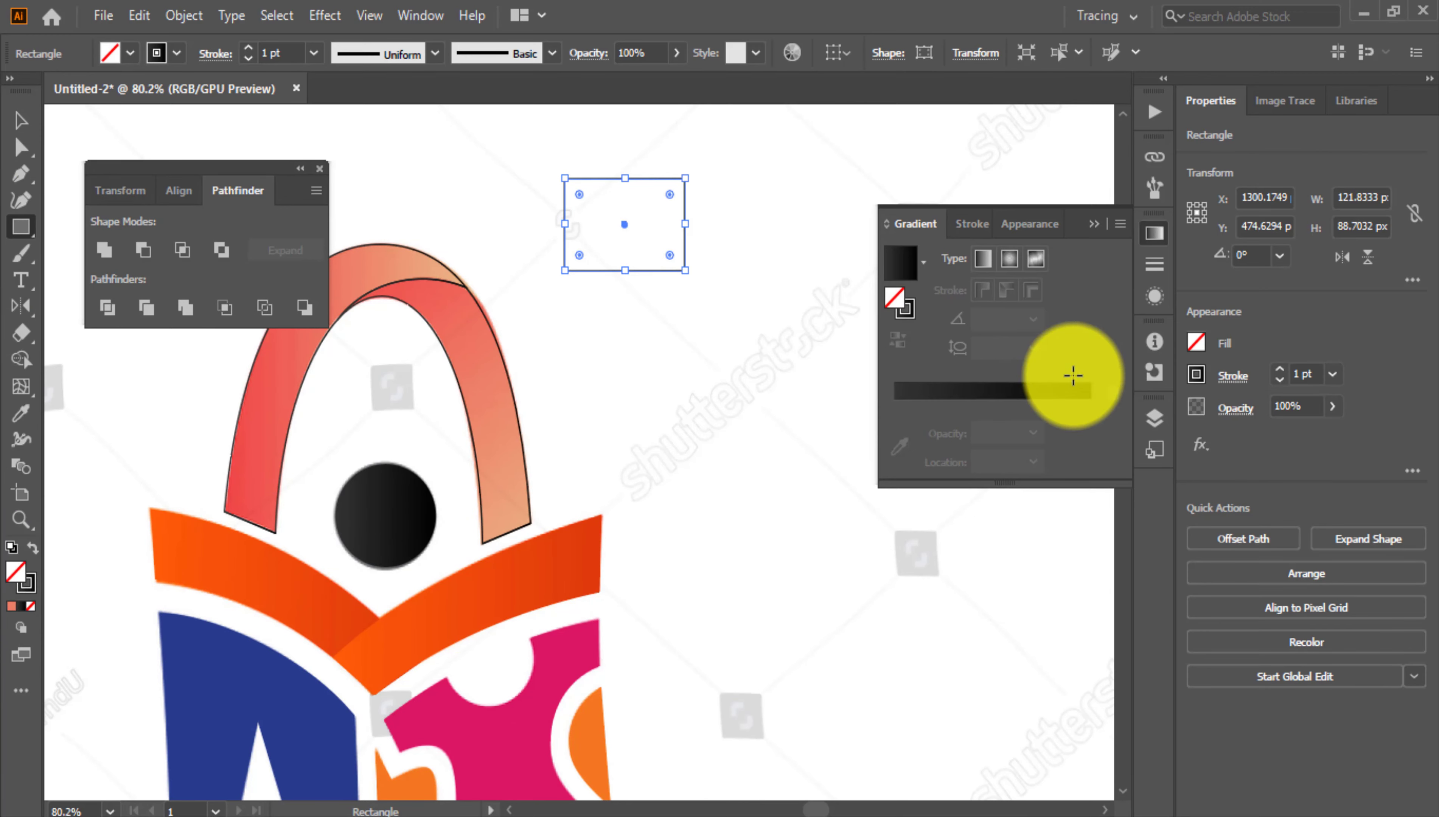
{"action": "left_click", "coordinate": [985, 393]}
{"action": "left_click", "coordinate": [20, 120]}
{"action": "left_click", "coordinate": [676, 342]}
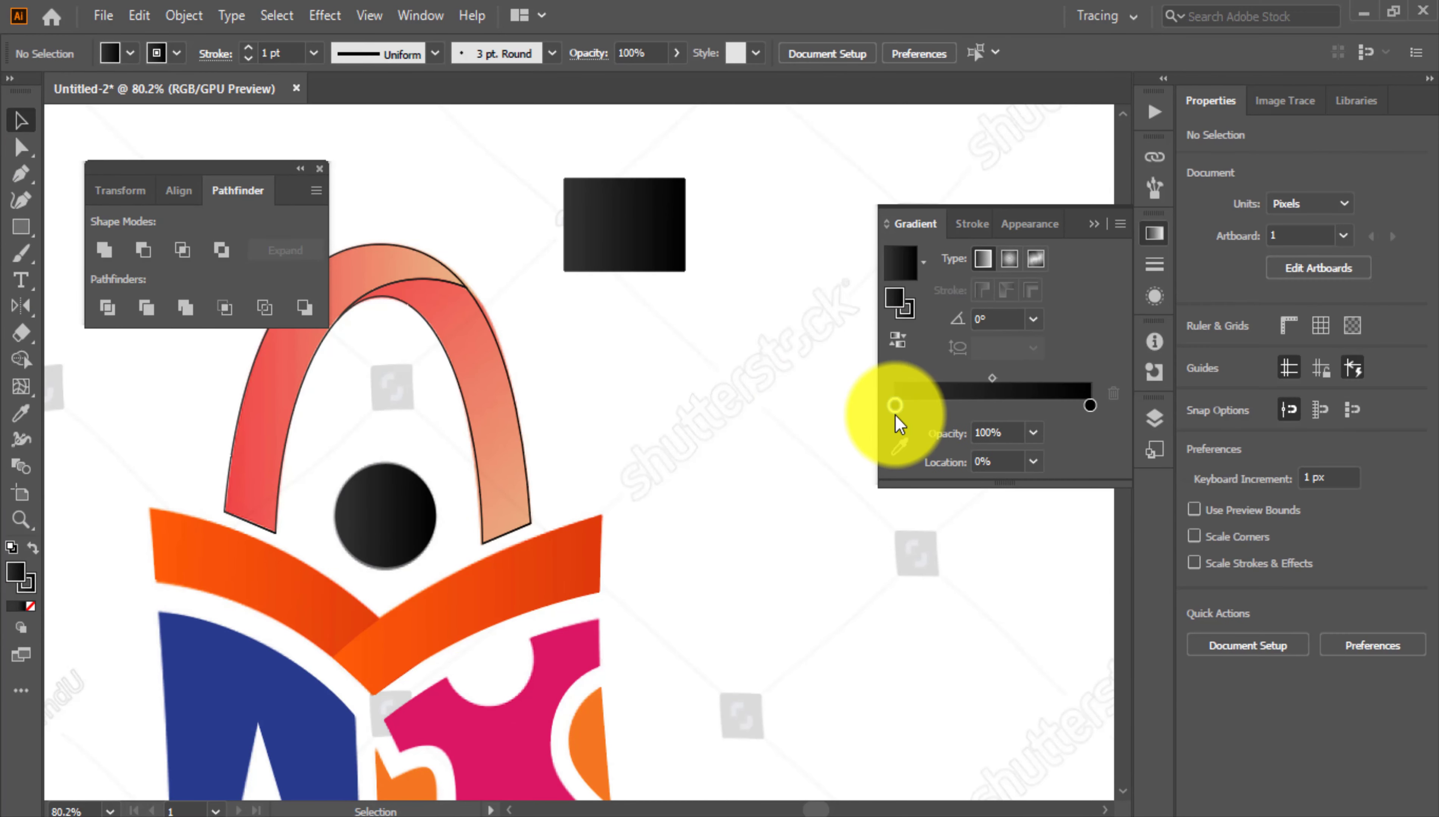
{"action": "double_click", "coordinate": [895, 406]}
{"action": "left_click", "coordinate": [897, 405]}
{"action": "left_click", "coordinate": [894, 442]}
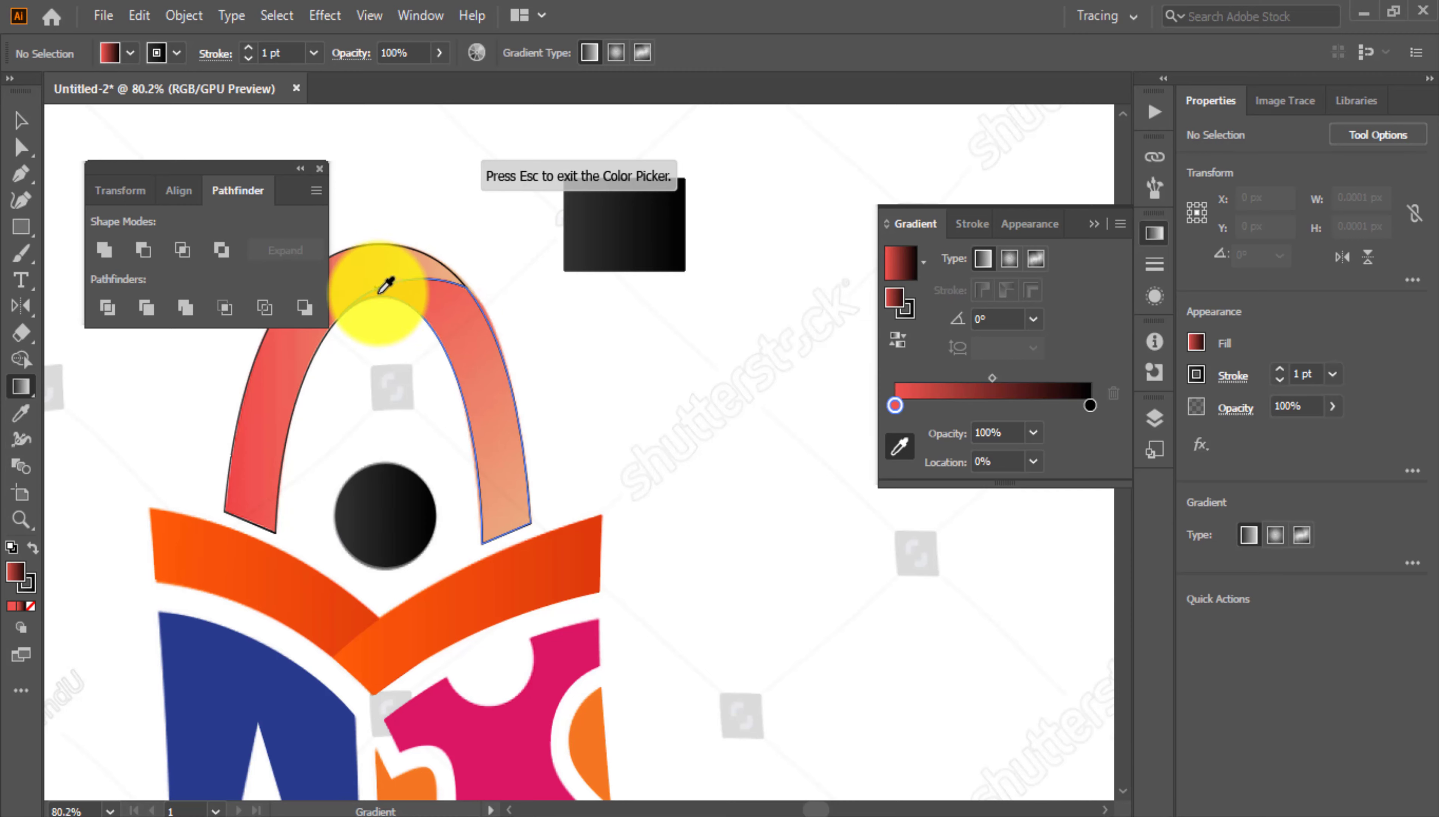
{"action": "left_click", "coordinate": [20, 120]}
Select the rectangle and set its gradient stops to the handle's red at 0% and peach at 100%, sampled from the reference
{"action": "left_click", "coordinate": [625, 240]}
{"action": "left_click", "coordinate": [901, 475]}
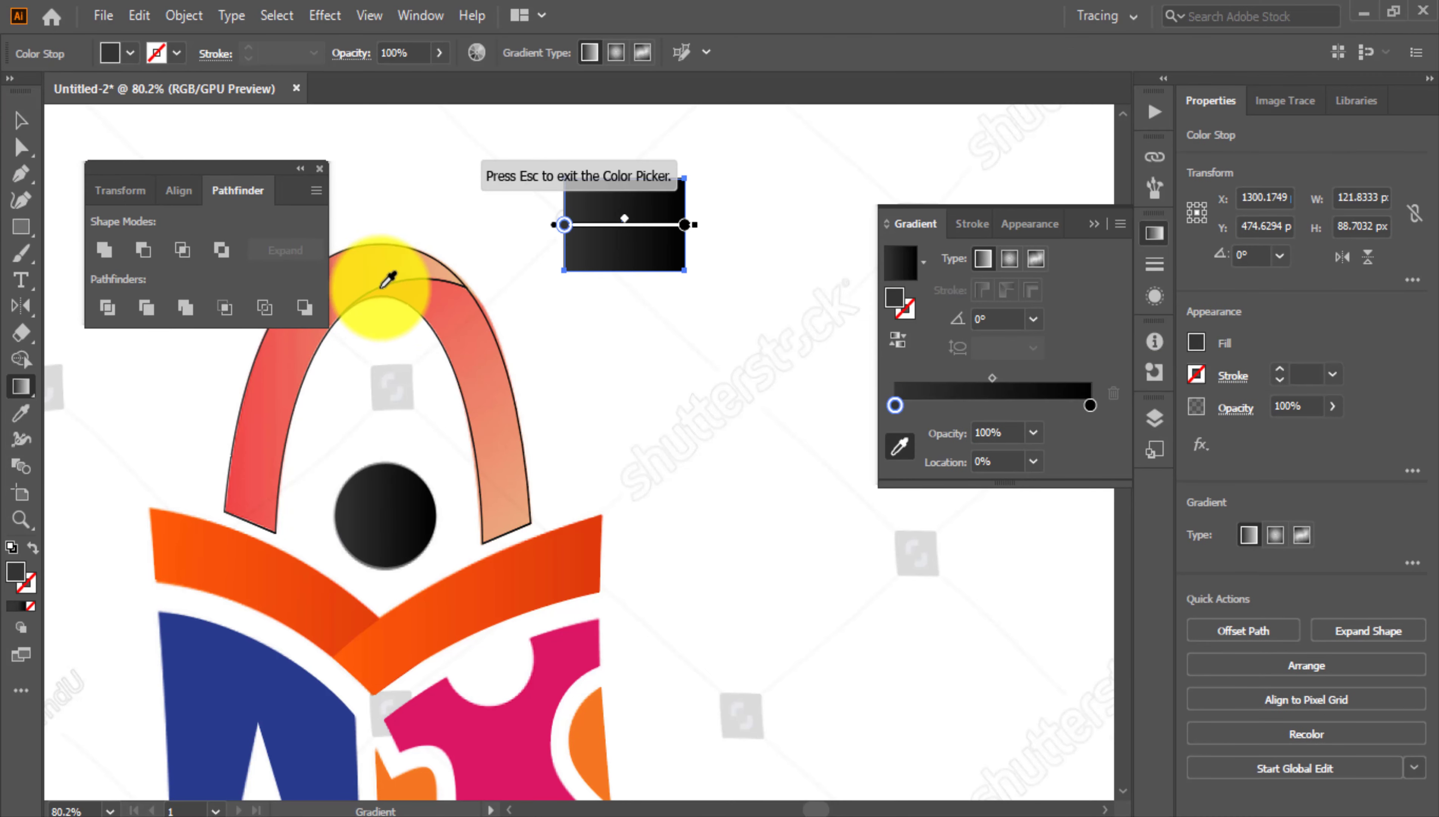
{"action": "left_click", "coordinate": [386, 283]}
{"action": "left_click", "coordinate": [1090, 407]}
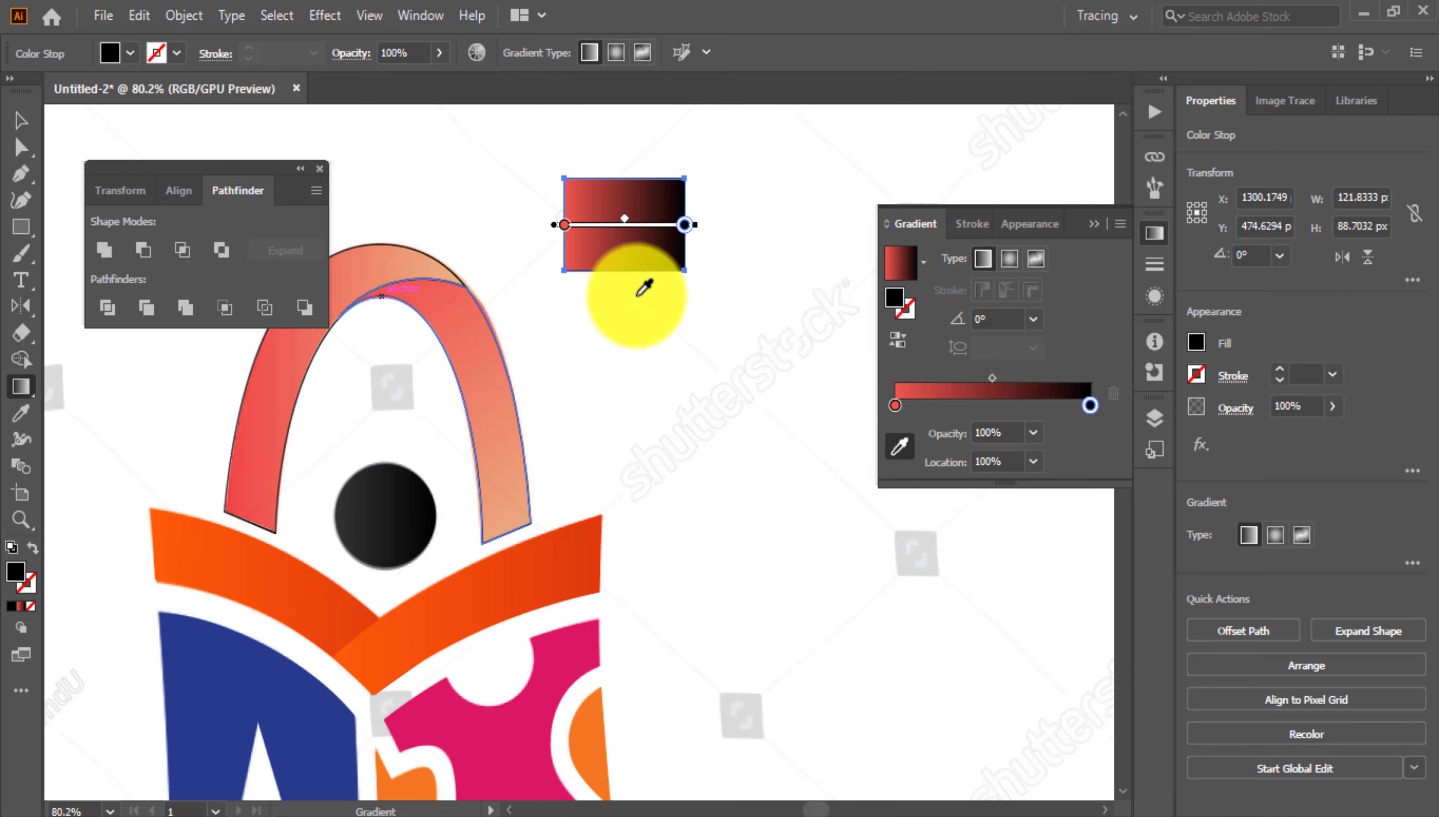
{"action": "left_click", "coordinate": [487, 538]}
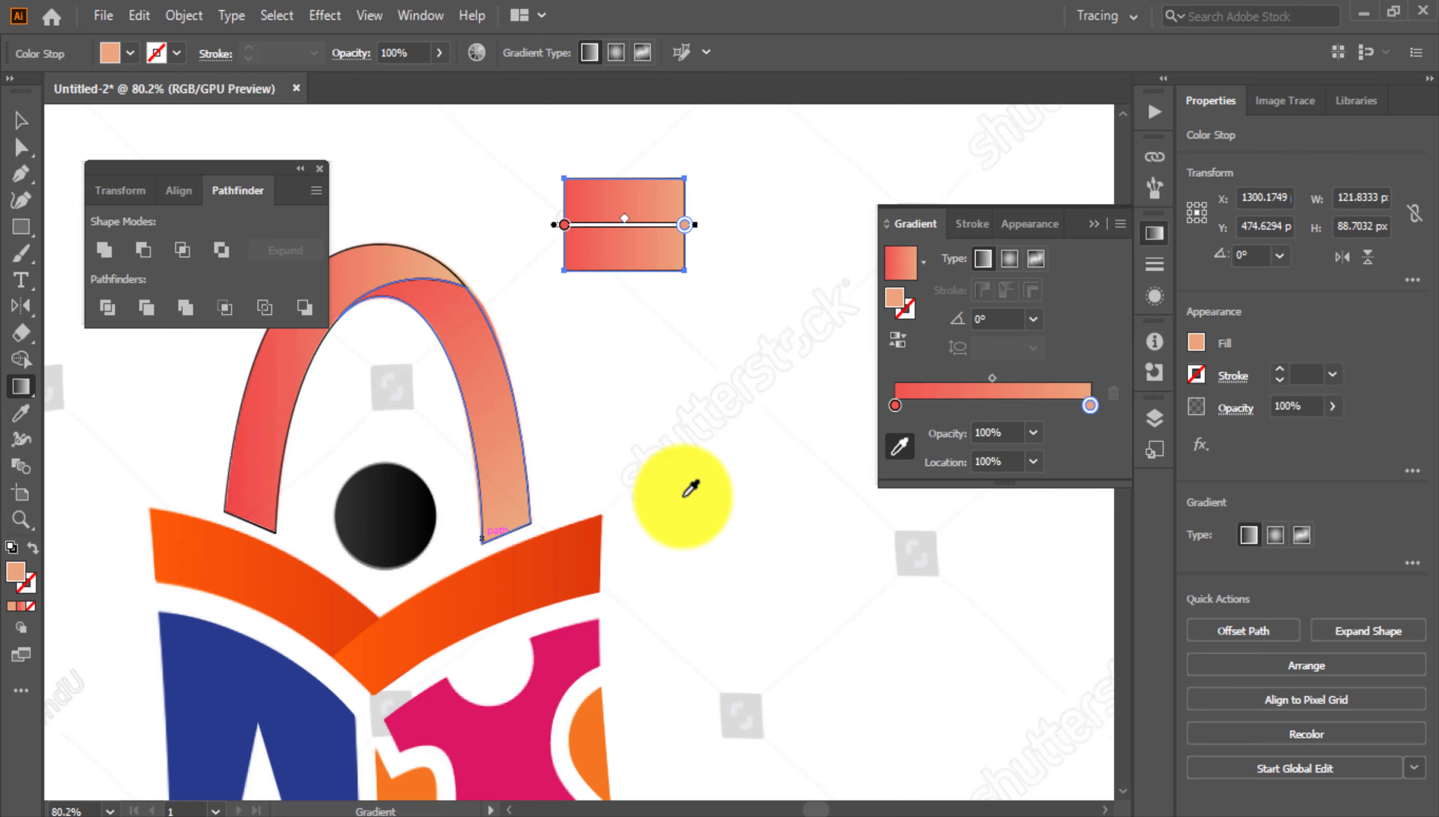
{"action": "left_click", "coordinate": [16, 126]}
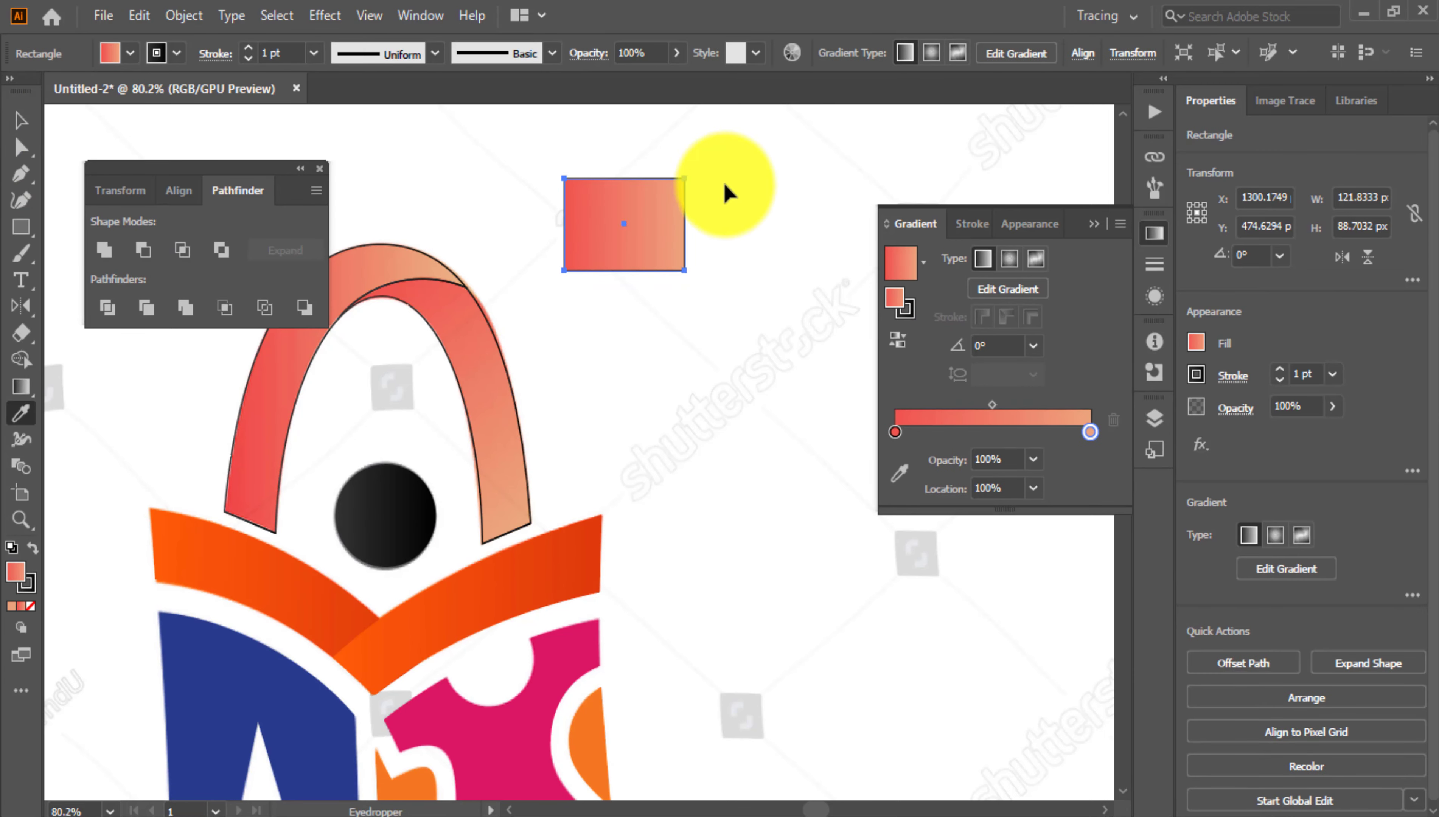
{"action": "key", "text": "i"}
{"action": "left_click", "coordinate": [23, 130]}
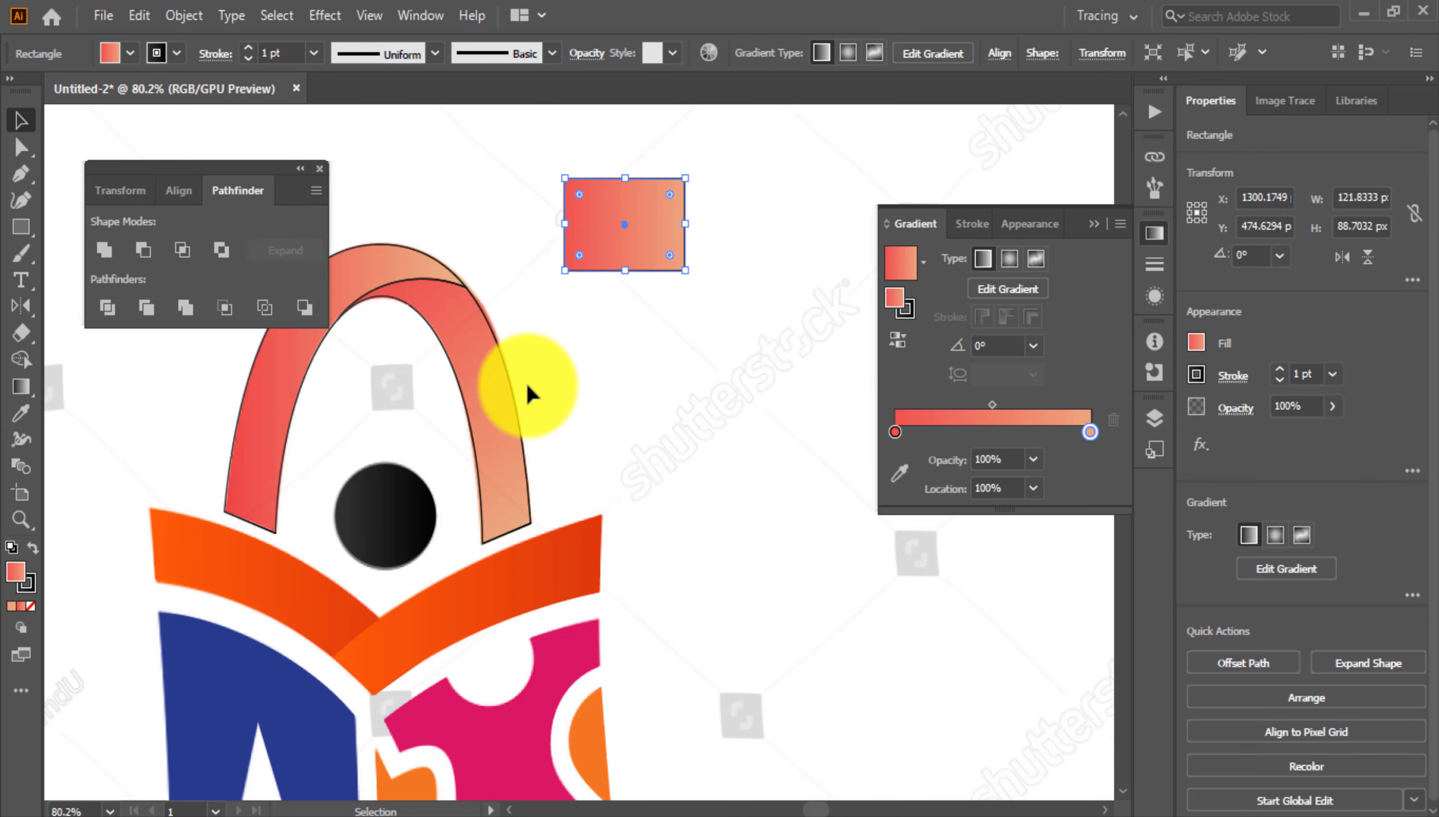
Copy the rectangle's red-to-peach gradient onto the bag handle's right section with the Eyedropper
{"action": "left_click", "coordinate": [514, 402]}
{"action": "left_click", "coordinate": [24, 423]}
{"action": "left_click", "coordinate": [653, 232]}
{"action": "left_click", "coordinate": [21, 121]}
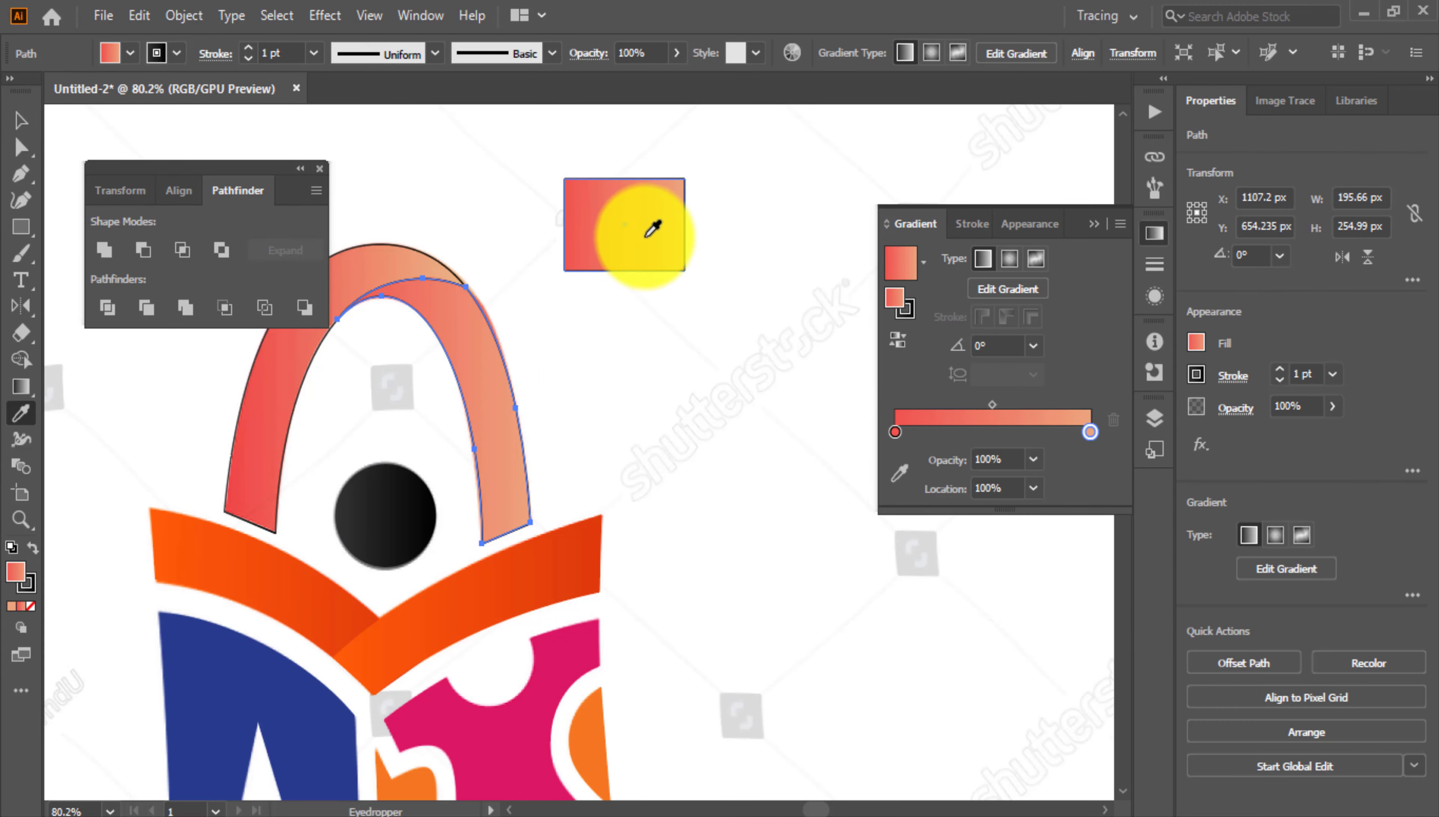
{"action": "left_click_drag", "start_coordinate": [495, 394], "coordinate": [742, 400]}
{"action": "key", "text": "ctrl+z"}
Redirect the right handle section's gradient to run diagonally down toward its lower end, at about -62.67°, and deselect it
{"action": "mouse_move", "coordinate": [650, 393]}
{"action": "left_mouse_down"}
{"action": "mouse_move", "coordinate": [539, 395]}
{"action": "mouse_move", "coordinate": [484, 485]}
{"action": "left_mouse_up"}
{"action": "left_click", "coordinate": [17, 390]}
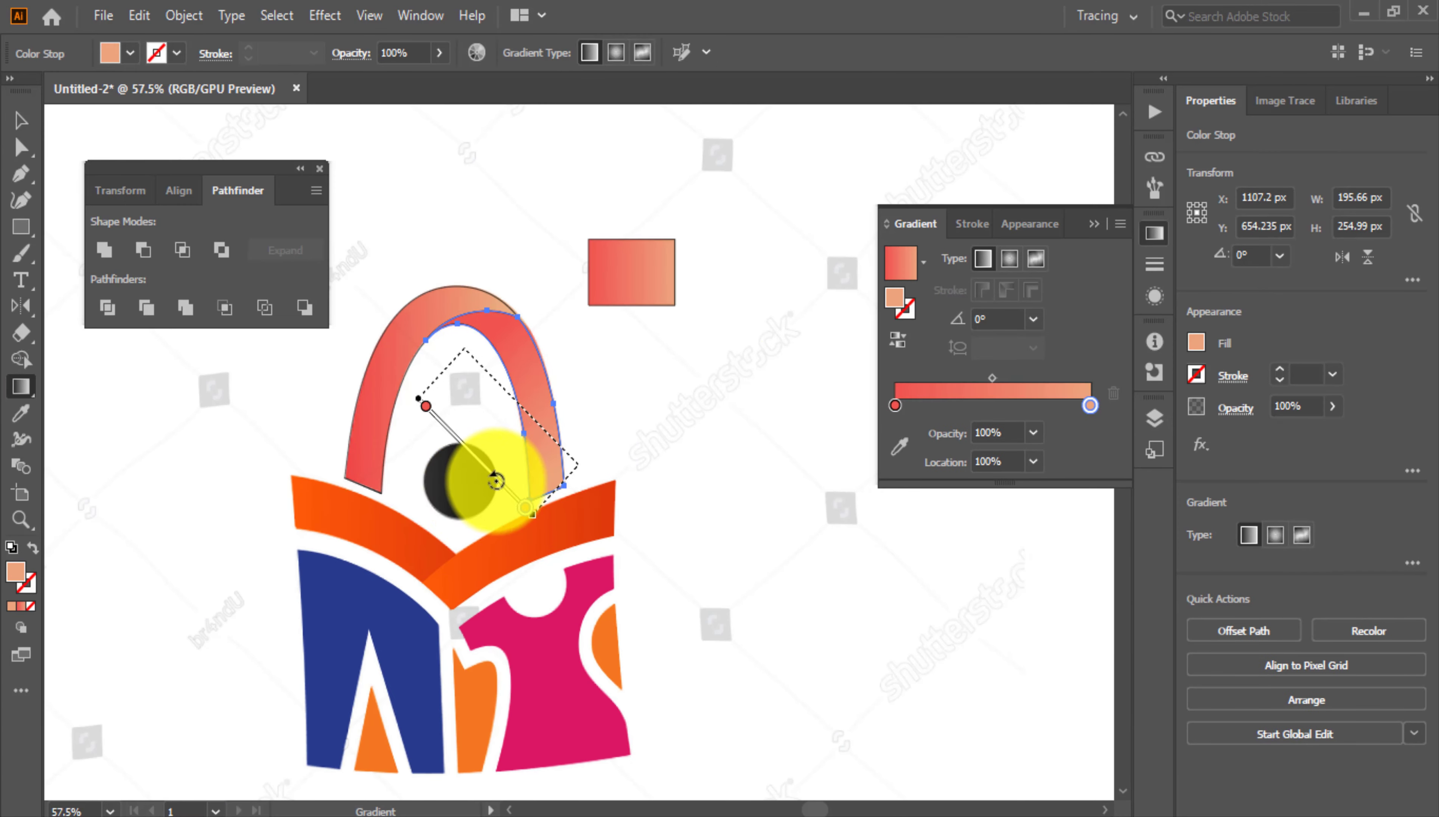
{"action": "left_click_drag", "start_coordinate": [518, 398], "coordinate": [690, 400]}
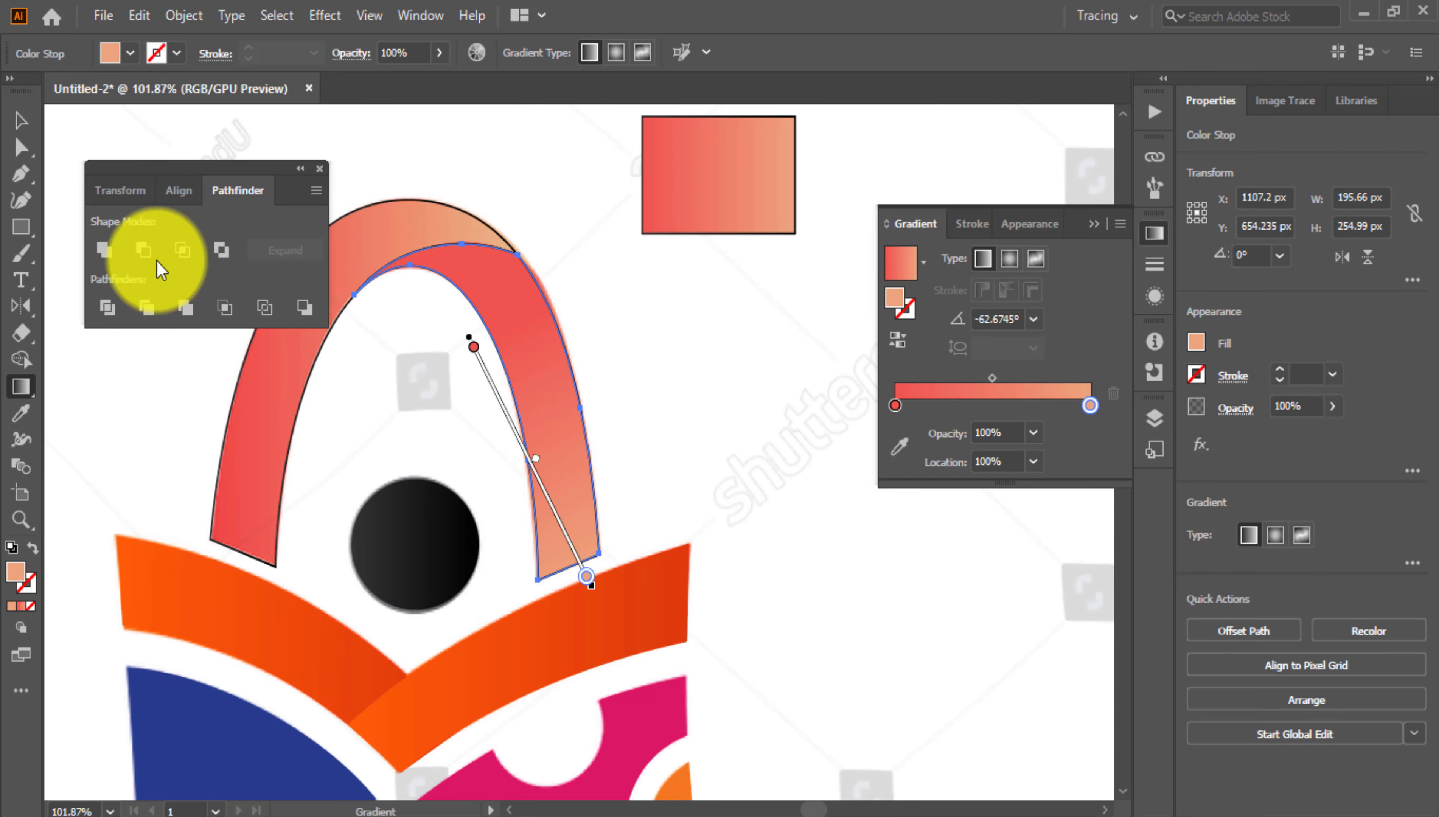
{"action": "left_click", "coordinate": [21, 119]}
{"action": "left_click", "coordinate": [734, 359]}
Shift the right handle section aside to compare it with the reference, undo the move, and reverse the section's gradient
{"action": "left_click_drag", "start_coordinate": [570, 407], "coordinate": [745, 406]}
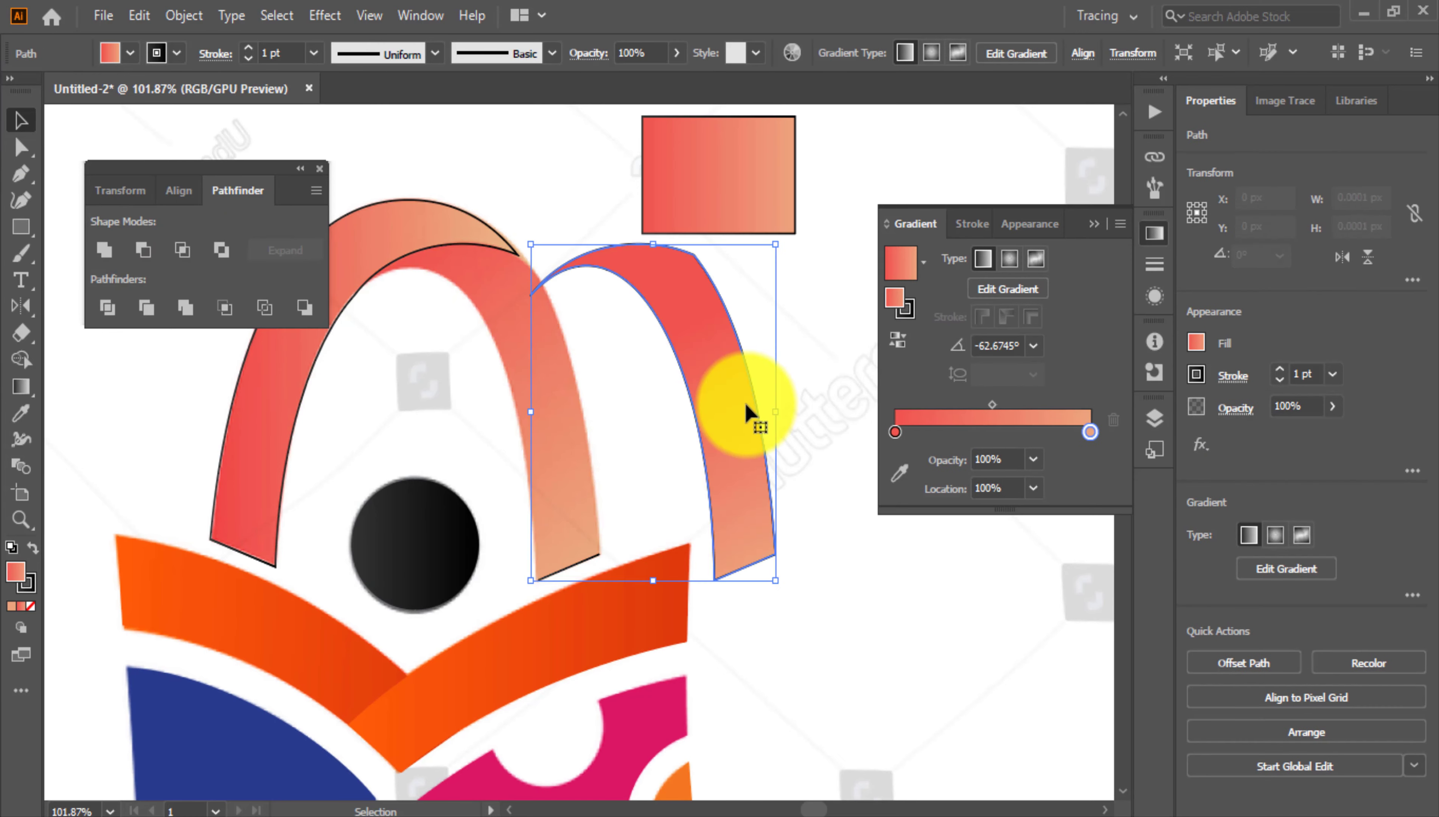
{"action": "key", "text": "ctrl+z"}
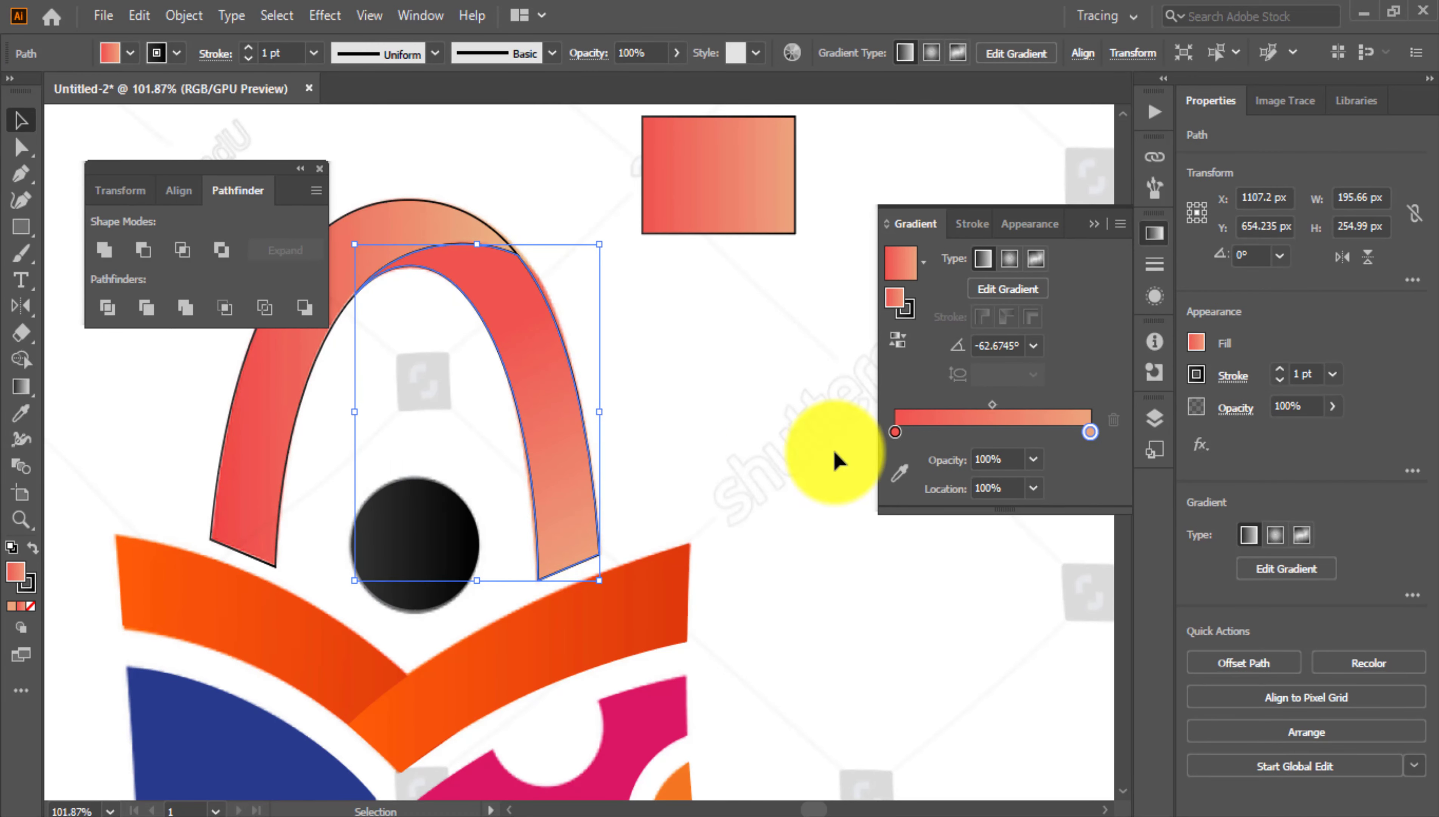
{"action": "left_click", "coordinate": [897, 341]}
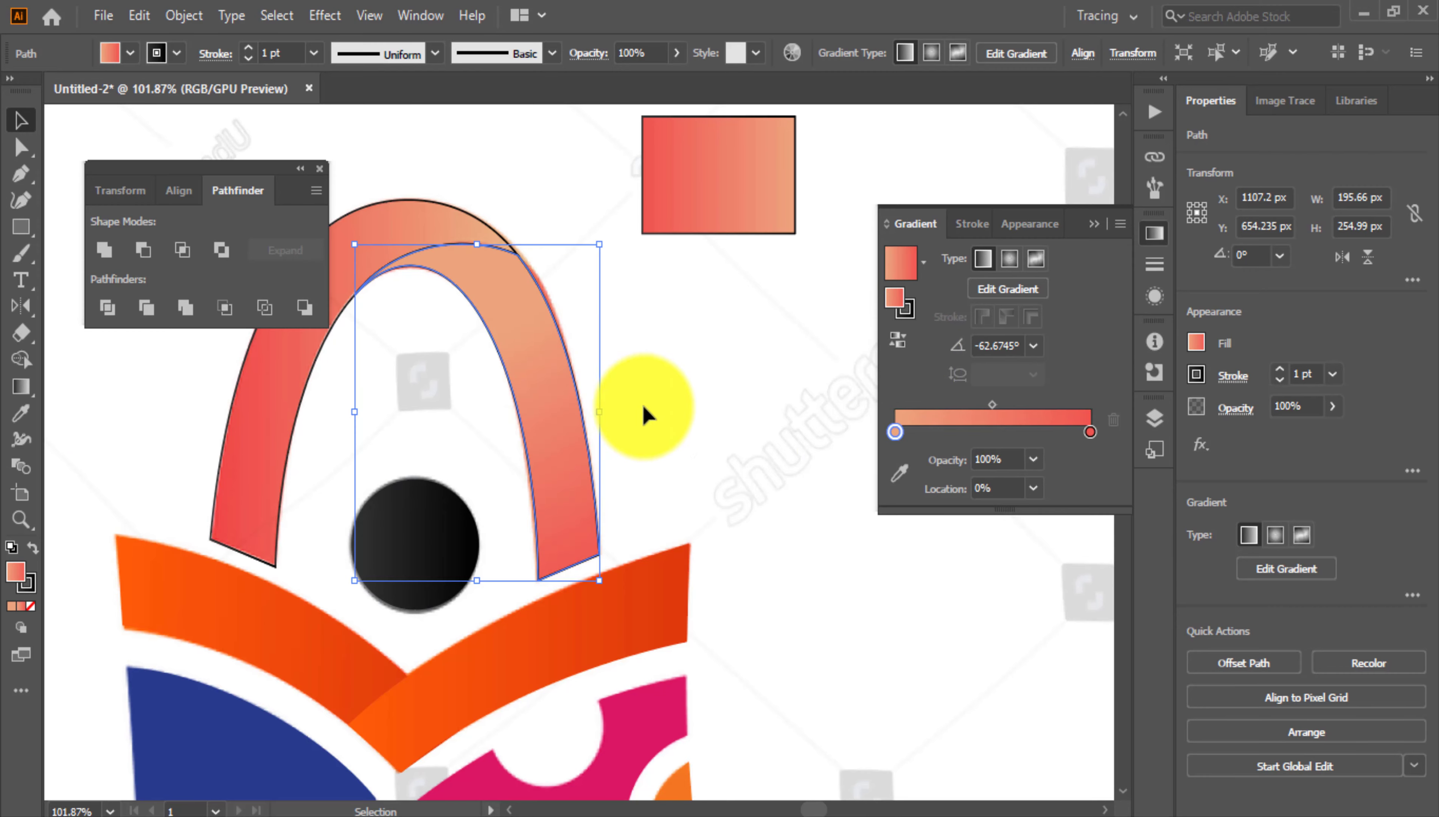
{"action": "left_click", "coordinate": [773, 370]}
Copy the rectangle's gradient onto the bag handle's left section with the Eyedropper, and deselect it
{"action": "left_click_drag", "start_coordinate": [539, 380], "coordinate": [704, 396]}
{"action": "left_click", "coordinate": [490, 343]}
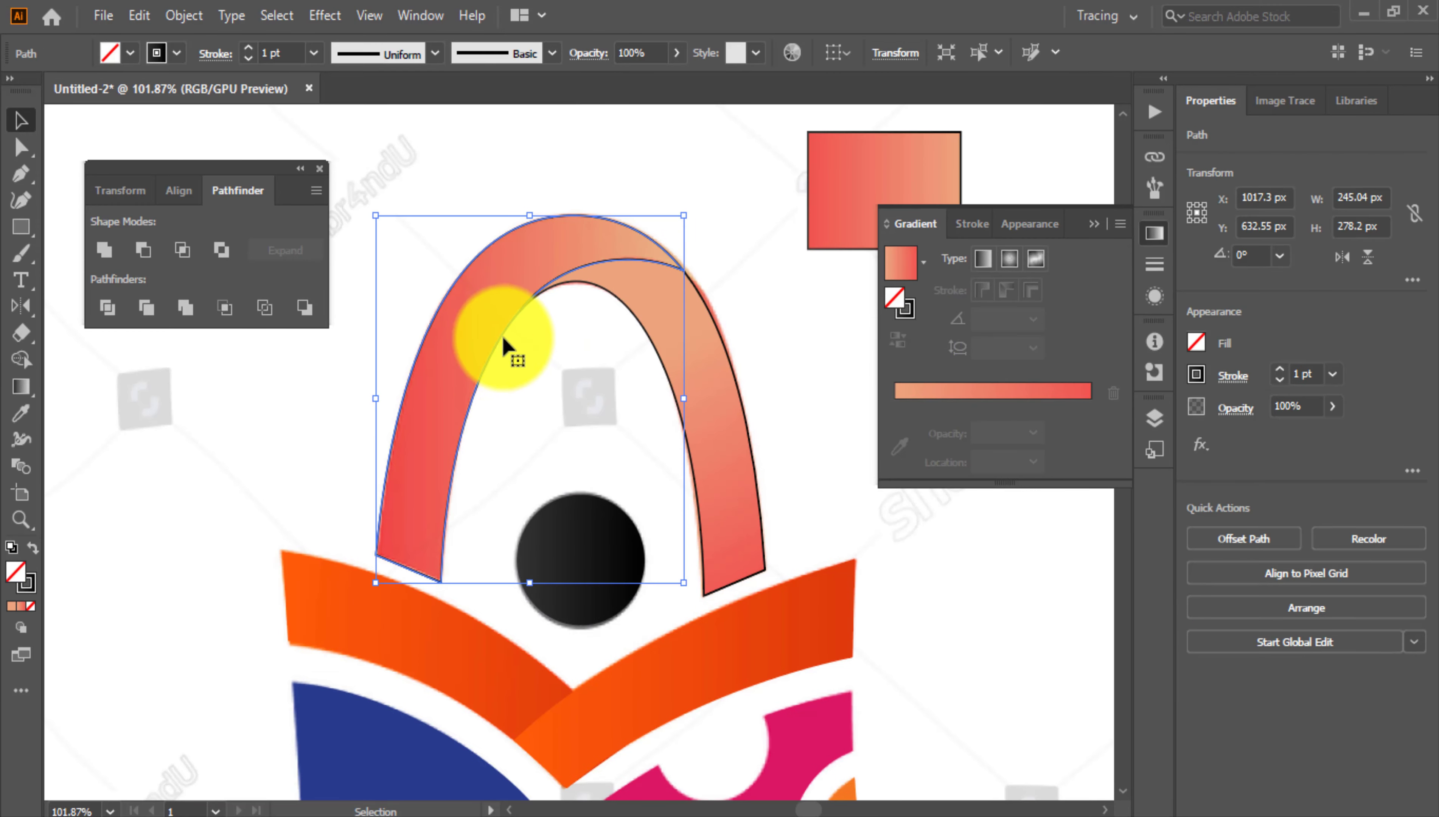
{"action": "left_click", "coordinate": [826, 212]}
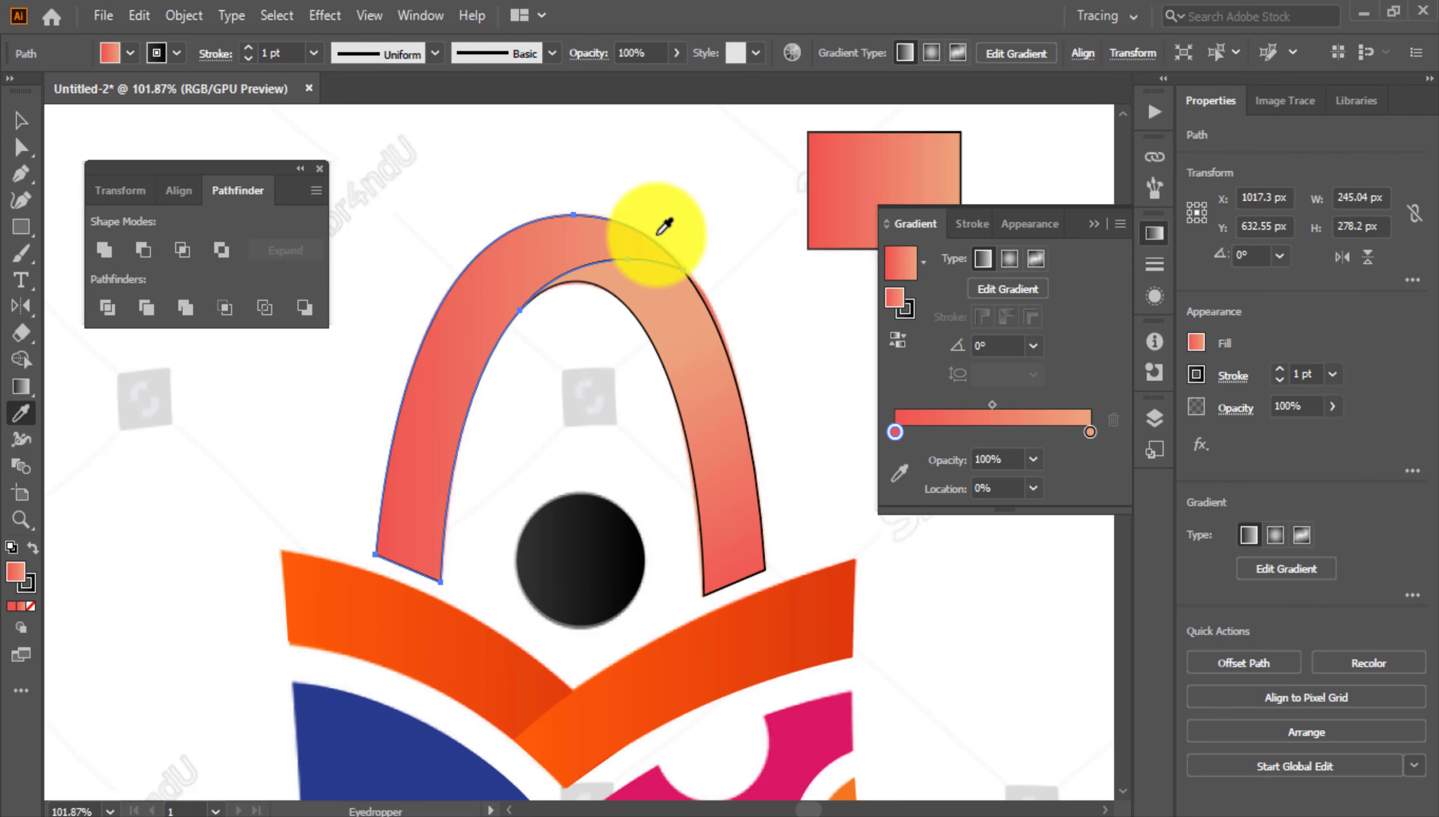
{"action": "left_click", "coordinate": [19, 121]}
{"action": "left_click", "coordinate": [477, 157]}
Reverse the gradient of the bag handle's left section and deselect it
{"action": "key", "text": "ctrl+space"}
{"action": "left_click_drag", "start_coordinate": [580, 259], "coordinate": [894, 252]}
{"action": "scroll", "coordinate": [580, 259], "scroll_direction": "down", "scroll_amount": 4}
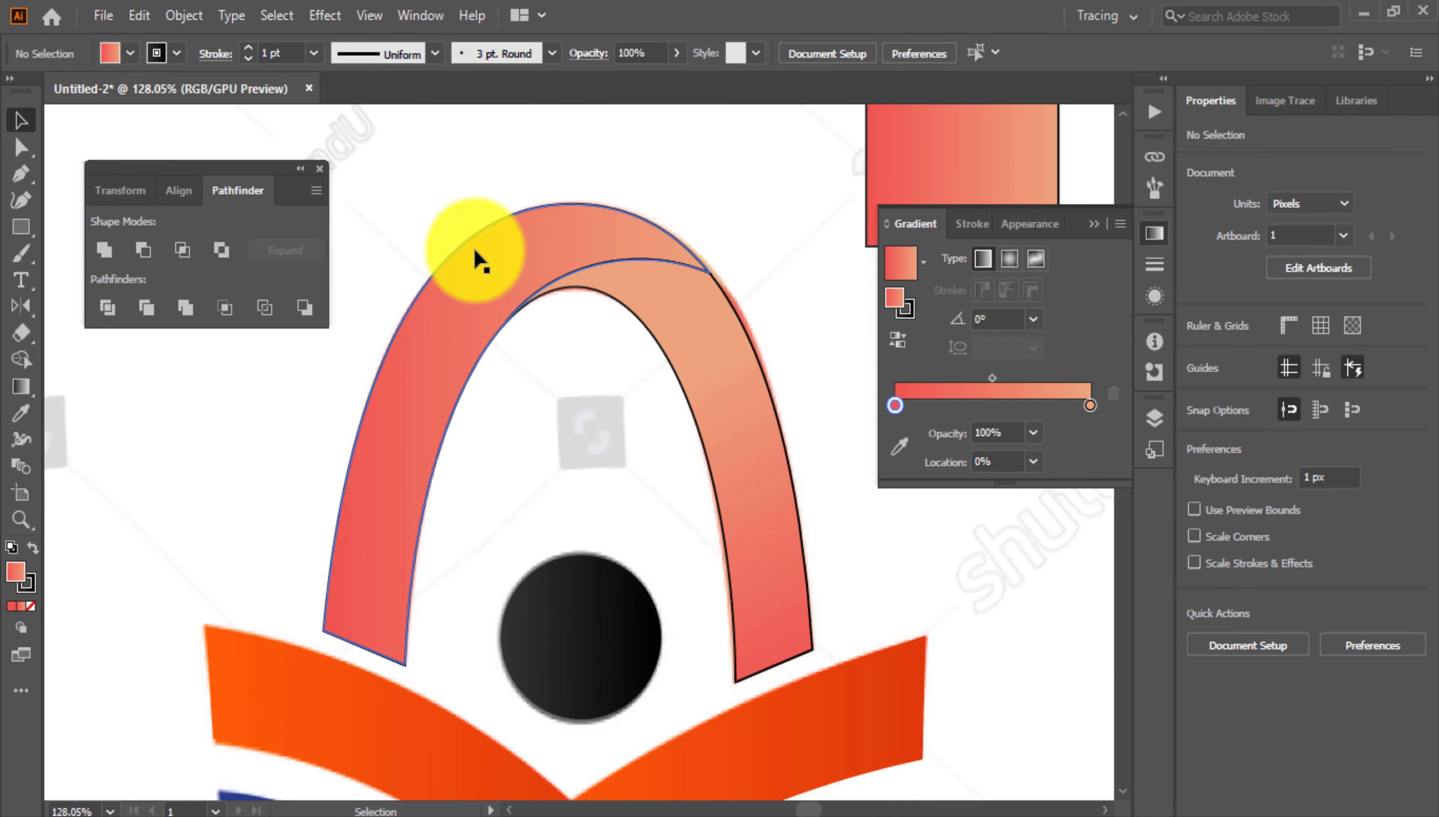
{"action": "left_click", "coordinate": [468, 242]}
{"action": "left_click", "coordinate": [897, 341]}
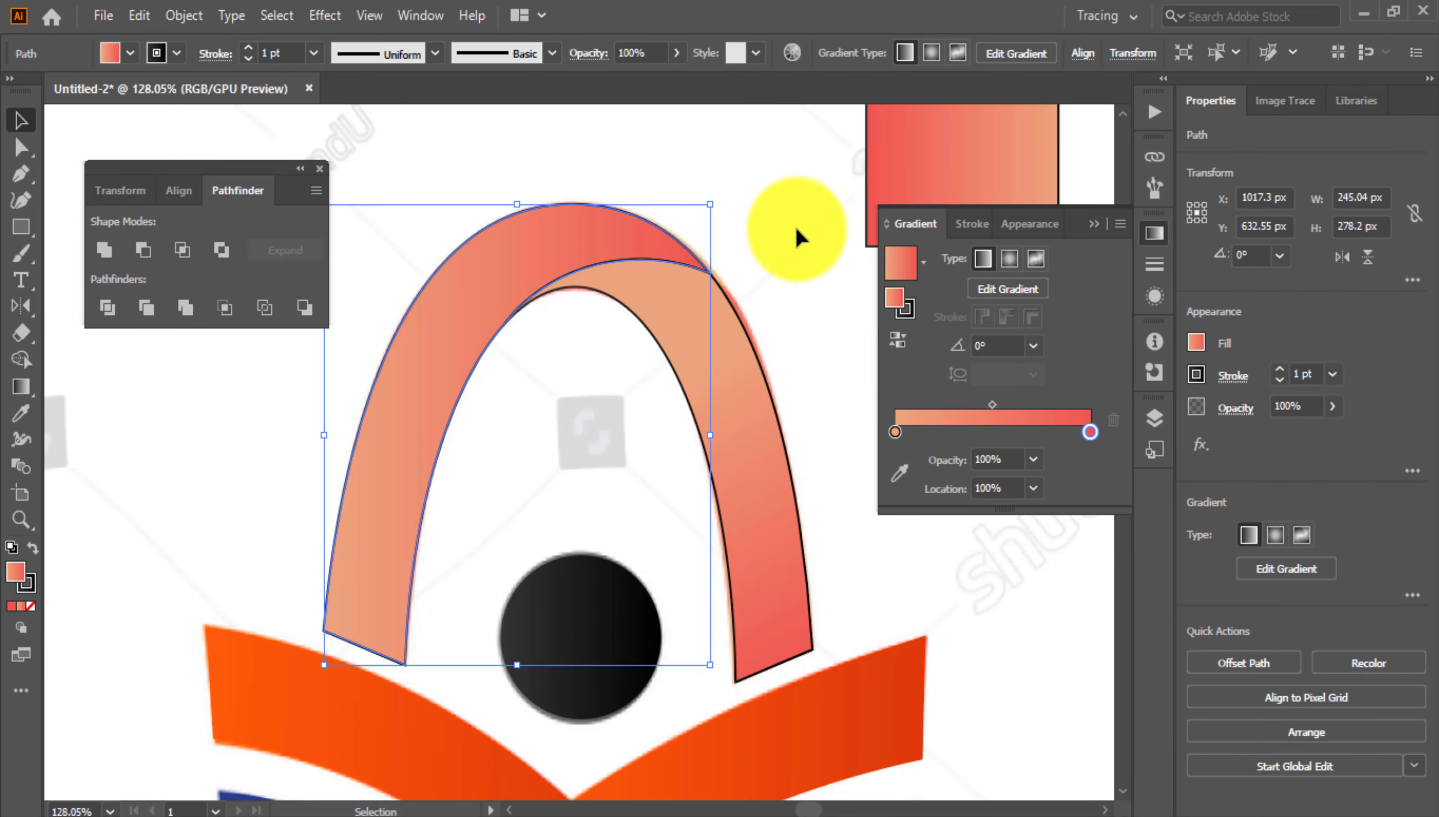
{"action": "left_click", "coordinate": [793, 228]}
{"action": "scroll", "coordinate": [788, 246], "scroll_direction": "down", "scroll_amount": 2}
Select both sections of the bag handle and remove their outlines
{"action": "left_click", "coordinate": [645, 228]}
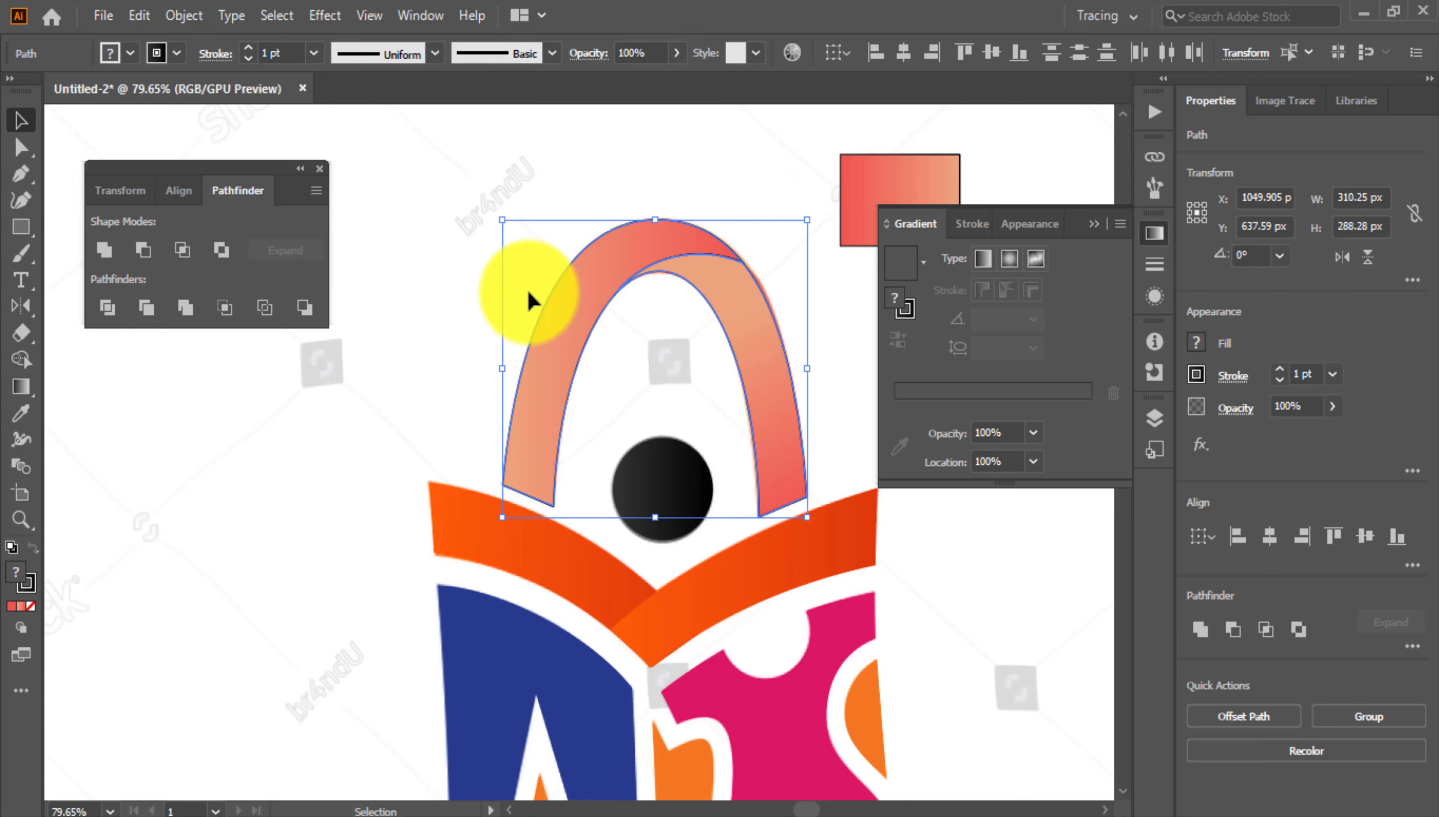
{"action": "left_click", "coordinate": [32, 607]}
{"action": "left_click", "coordinate": [279, 523]}
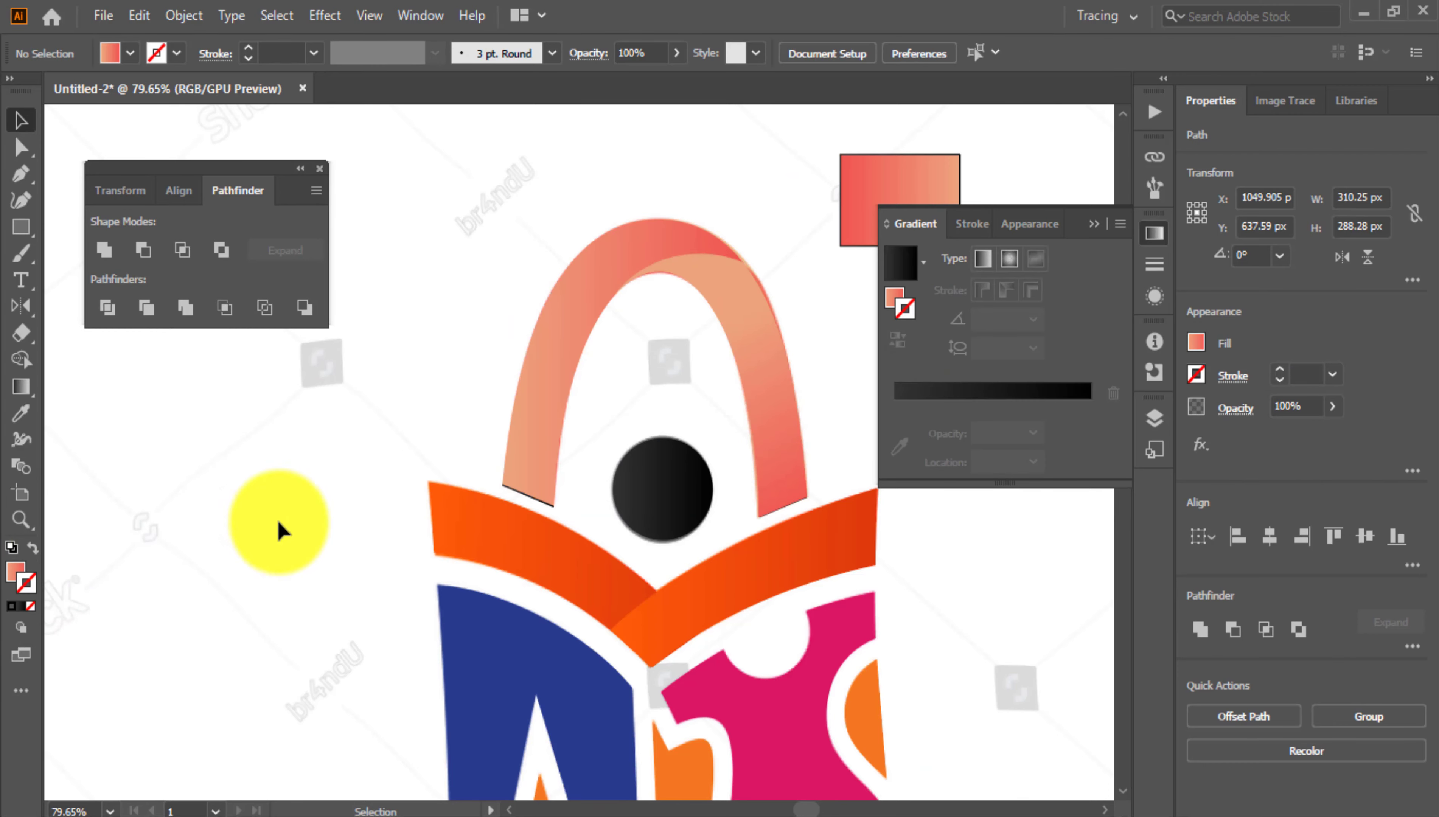
Move both handle sections aside to compare their gradients with the reference, and undo both moves
{"action": "mouse_move", "coordinate": [386, 494]}
{"action": "left_mouse_down"}
{"action": "mouse_move", "coordinate": [620, 493]}
{"action": "mouse_move", "coordinate": [433, 493]}
{"action": "left_mouse_up"}
{"action": "left_click_drag", "start_coordinate": [596, 466], "coordinate": [500, 484]}
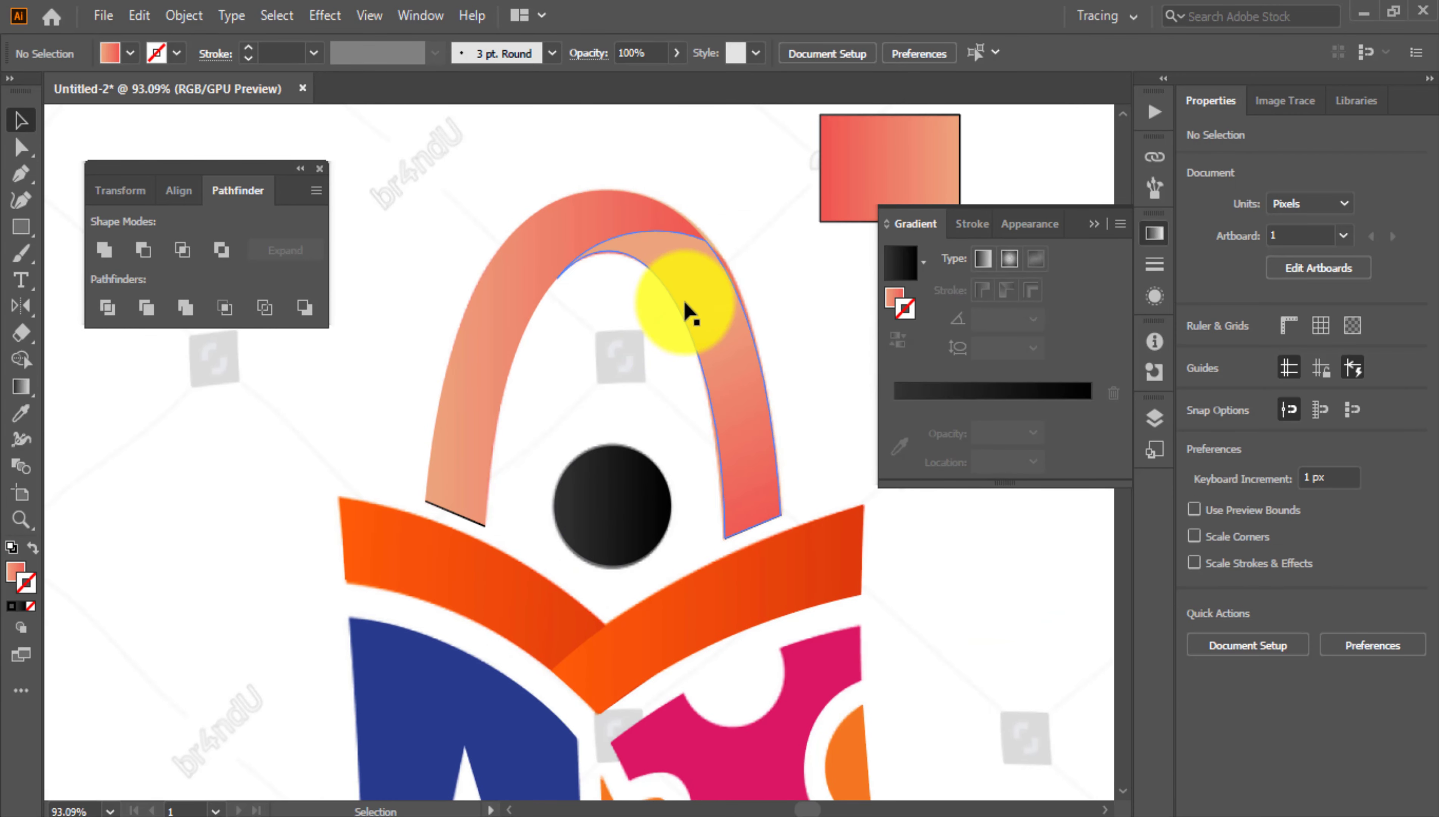
{"action": "left_click_drag", "start_coordinate": [683, 302], "coordinate": [796, 417]}
{"action": "left_click_drag", "start_coordinate": [559, 266], "coordinate": [437, 204]}
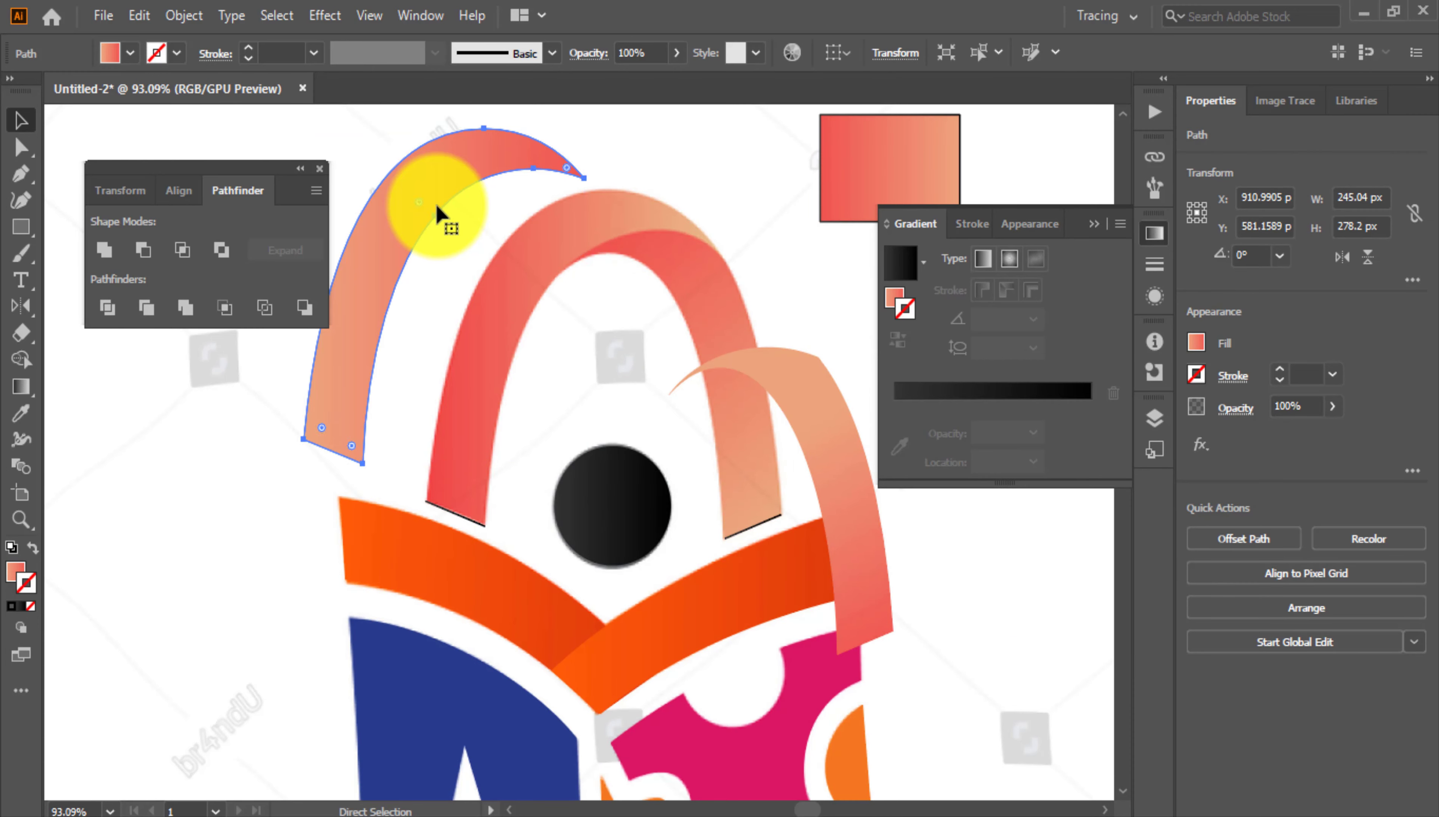
{"action": "key", "text": "ctrl+z"}
{"action": "key", "text": "ctrl+z"}
Reverse the gradient on each of the two bag handle sections so that both match the reference
{"action": "left_click", "coordinate": [736, 343]}
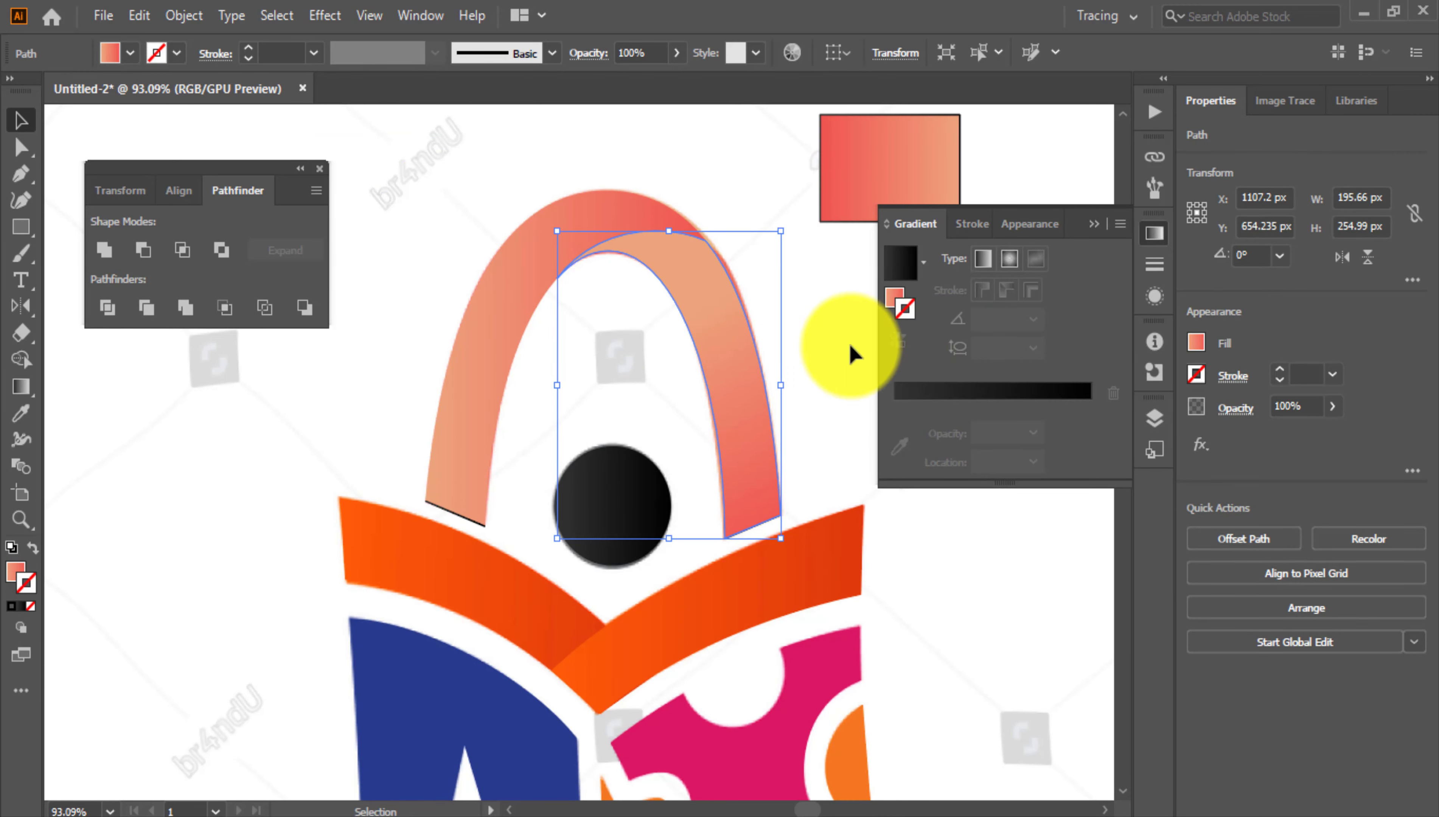
{"action": "left_click", "coordinate": [16, 571]}
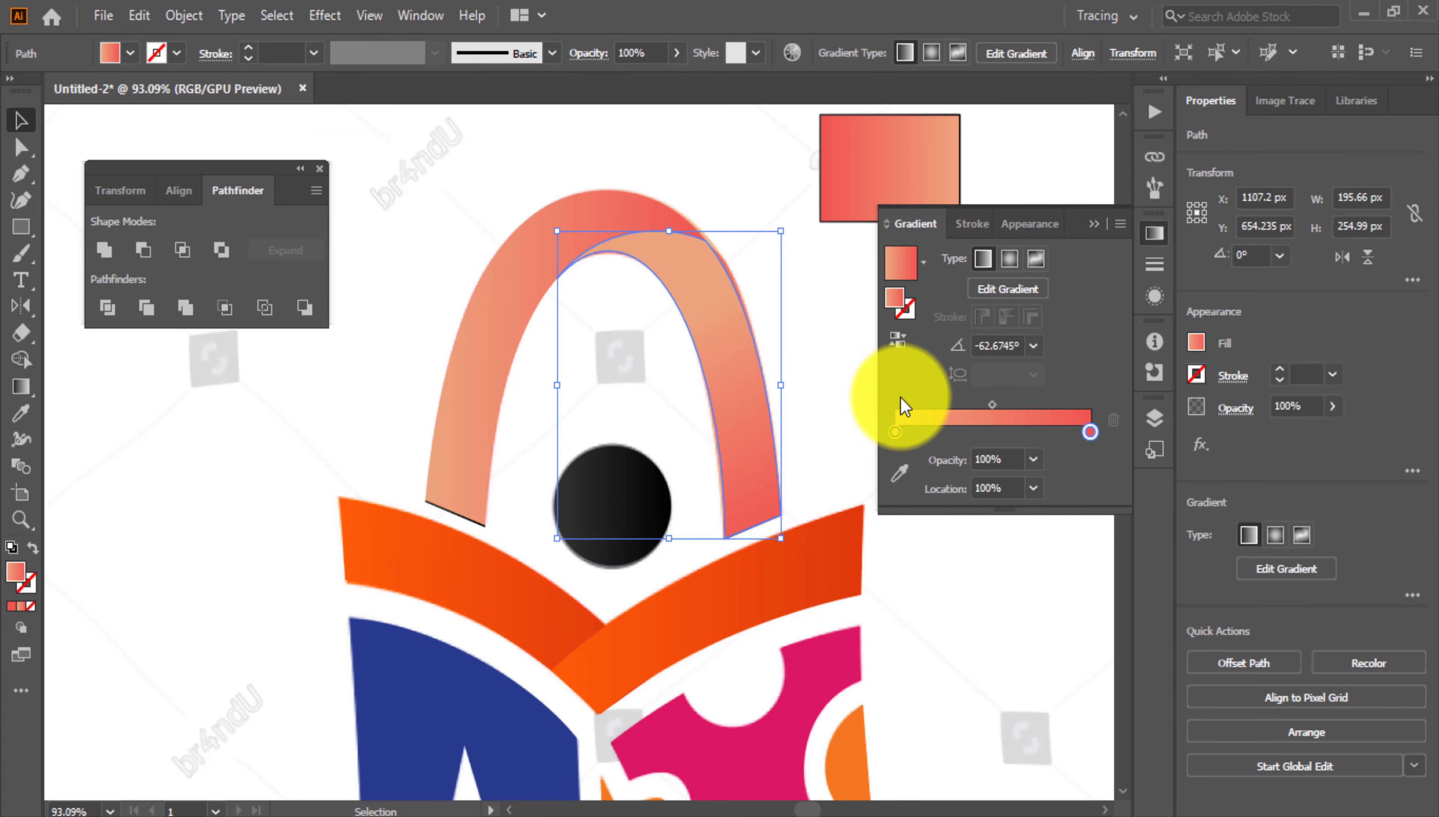
{"action": "left_click", "coordinate": [896, 343]}
{"action": "left_click", "coordinate": [611, 247]}
{"action": "left_click", "coordinate": [891, 340]}
{"action": "left_click", "coordinate": [784, 321]}
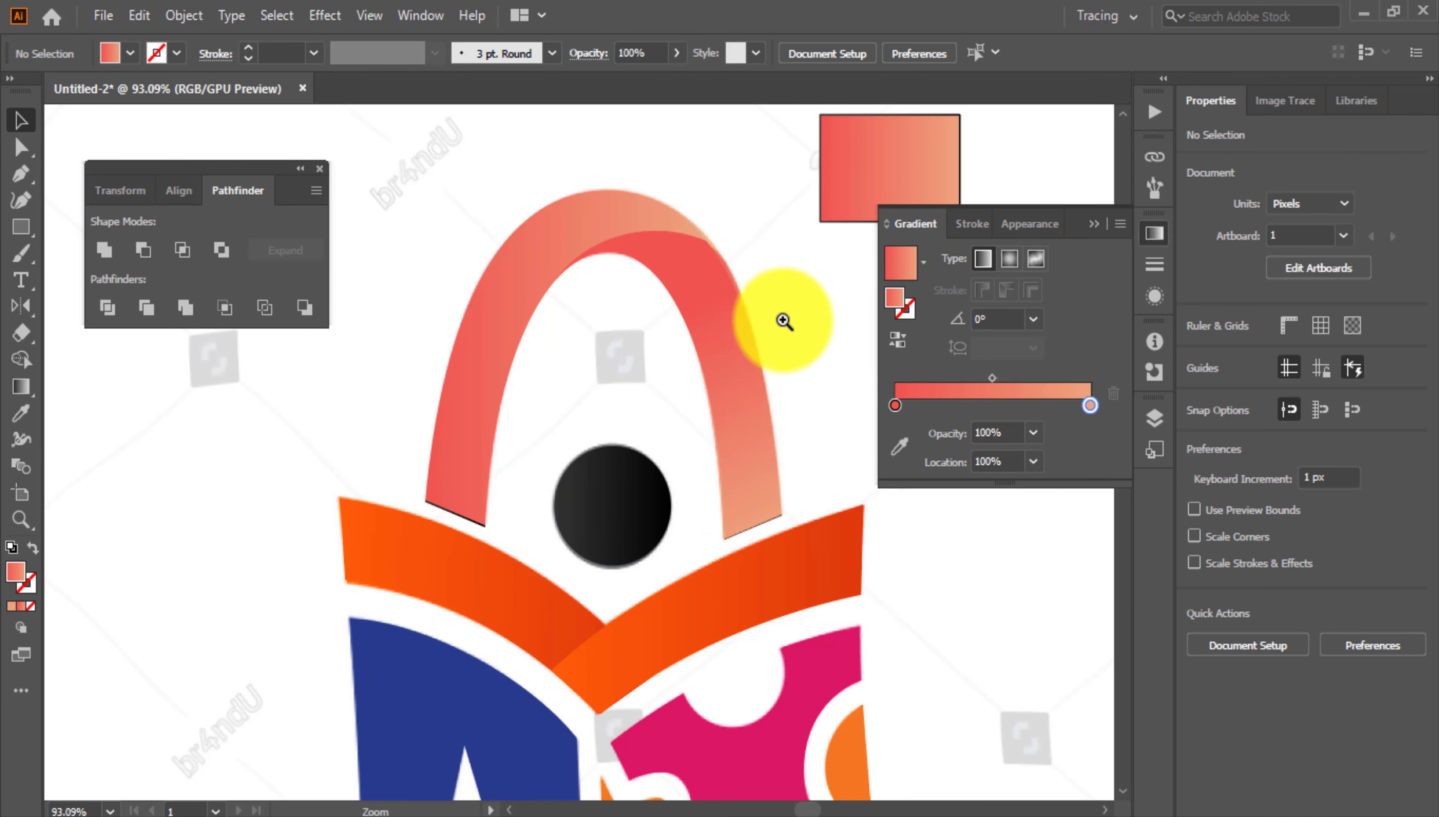
Delete the leftover black line at the lower end of the bag handle's left section
{"action": "left_click_drag", "start_coordinate": [783, 320], "coordinate": [736, 325]}
{"action": "left_click_drag", "start_coordinate": [488, 605], "coordinate": [565, 605]}
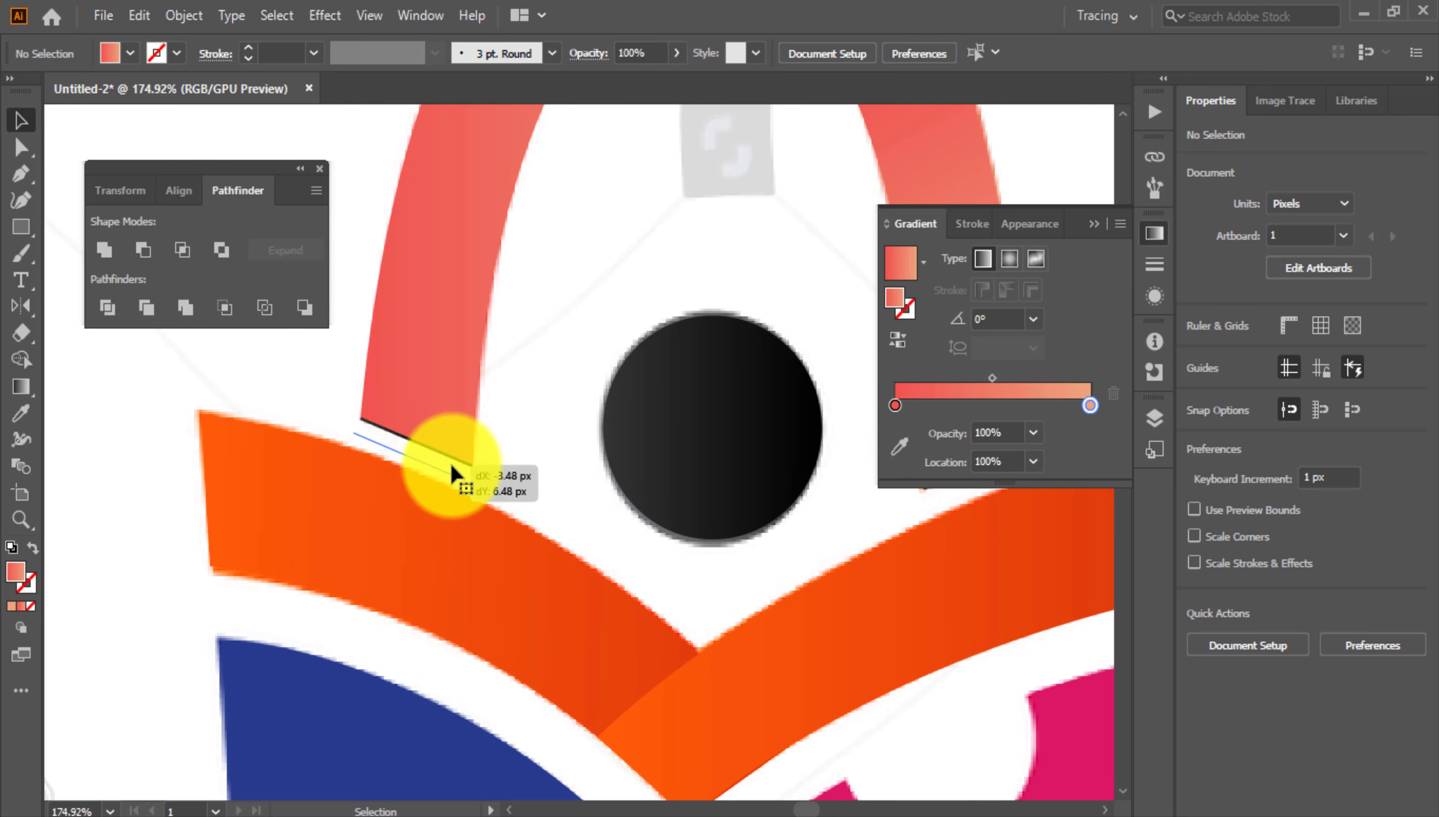
{"action": "left_click_drag", "start_coordinate": [451, 464], "coordinate": [451, 466]}
{"action": "key", "text": "ctrl+shift+a"}
Delete the leftover black line at the lower end of the bag handle's right section
{"action": "left_click_drag", "start_coordinate": [694, 502], "coordinate": [236, 449]}
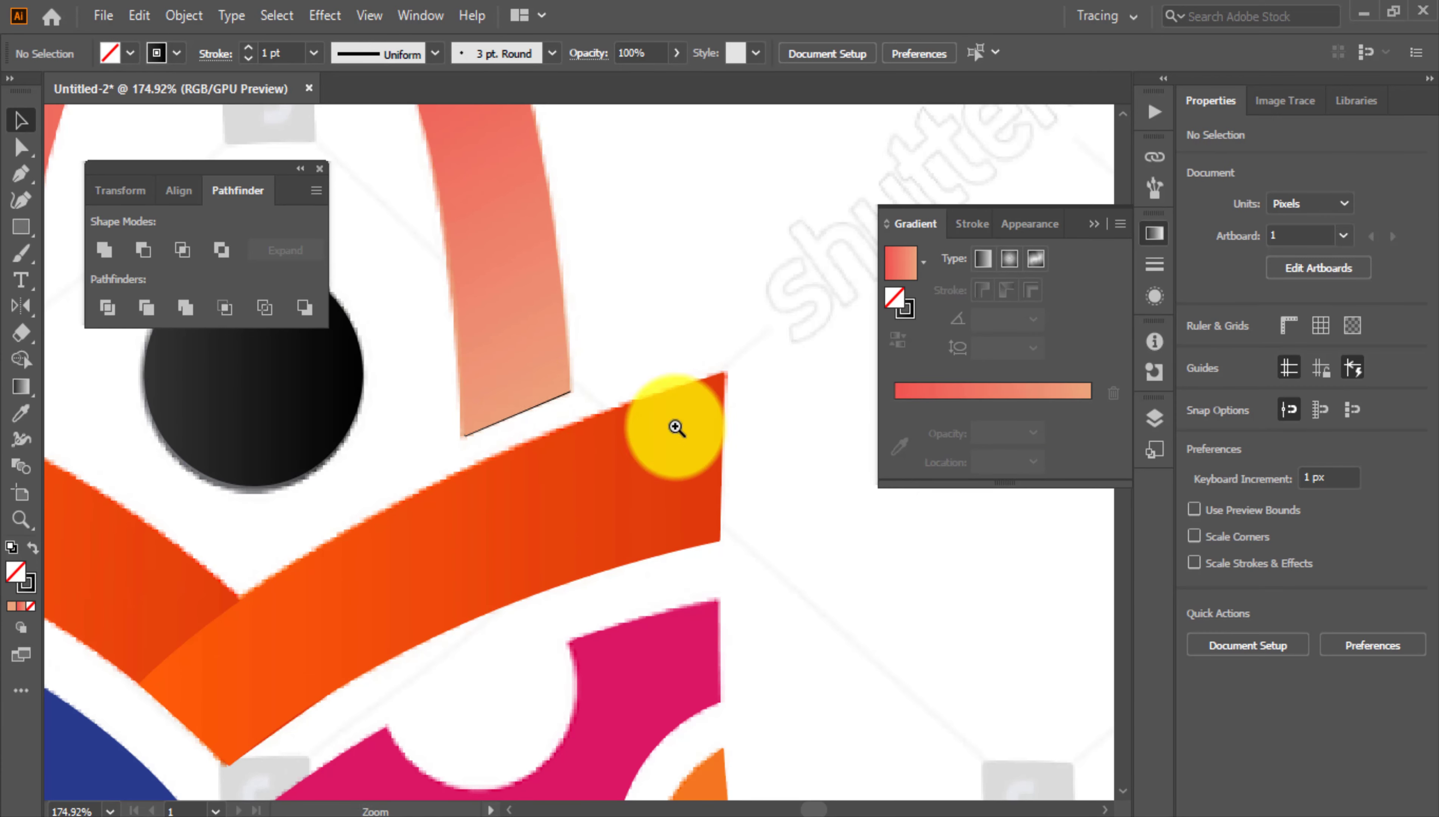
{"action": "left_click_drag", "start_coordinate": [482, 422], "coordinate": [610, 425]}
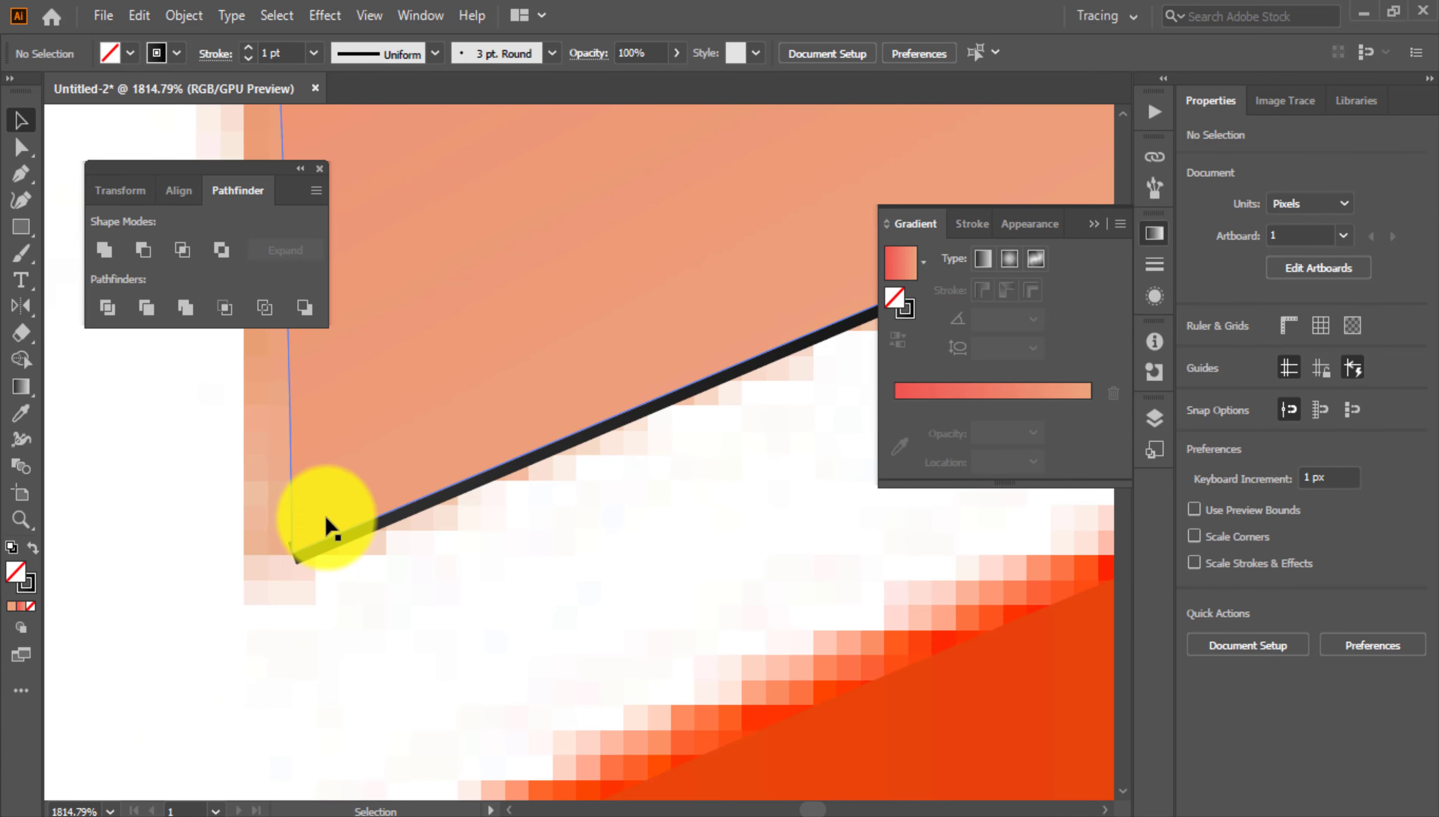
{"action": "left_click_drag", "start_coordinate": [329, 526], "coordinate": [291, 553]}
{"action": "key", "text": "ctrl+shift+a"}
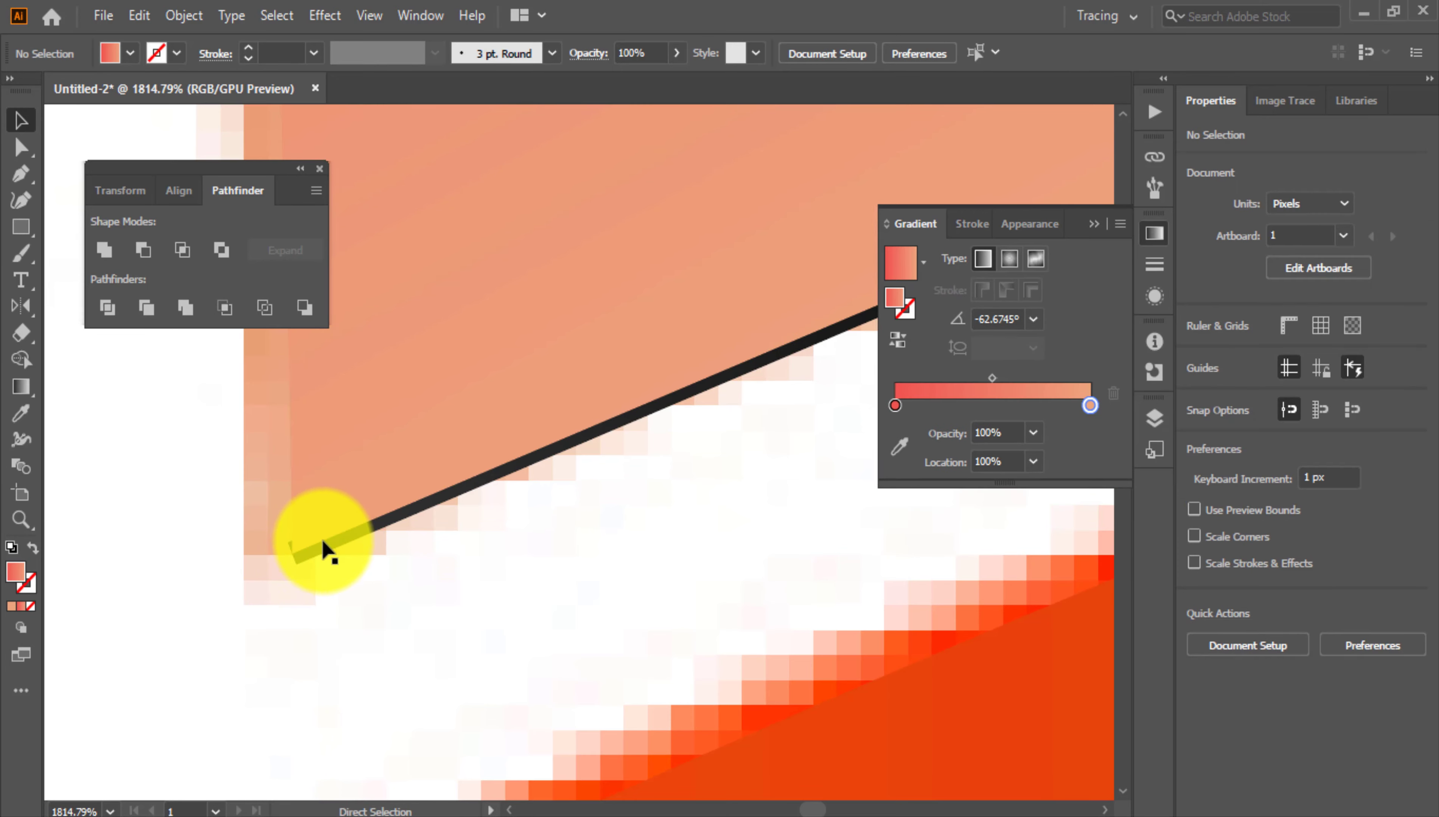
{"action": "left_click", "coordinate": [317, 544]}
{"action": "key", "text": "Delete"}
Unlock the reference image and move it to the left of the traced logo so that both can be compared
{"action": "left_click_drag", "start_coordinate": [544, 490], "coordinate": [315, 482]}
{"action": "left_click_drag", "start_coordinate": [474, 464], "coordinate": [411, 475]}
{"action": "left_click_drag", "start_coordinate": [552, 474], "coordinate": [443, 472]}
{"action": "key", "text": "ctrl+a"}
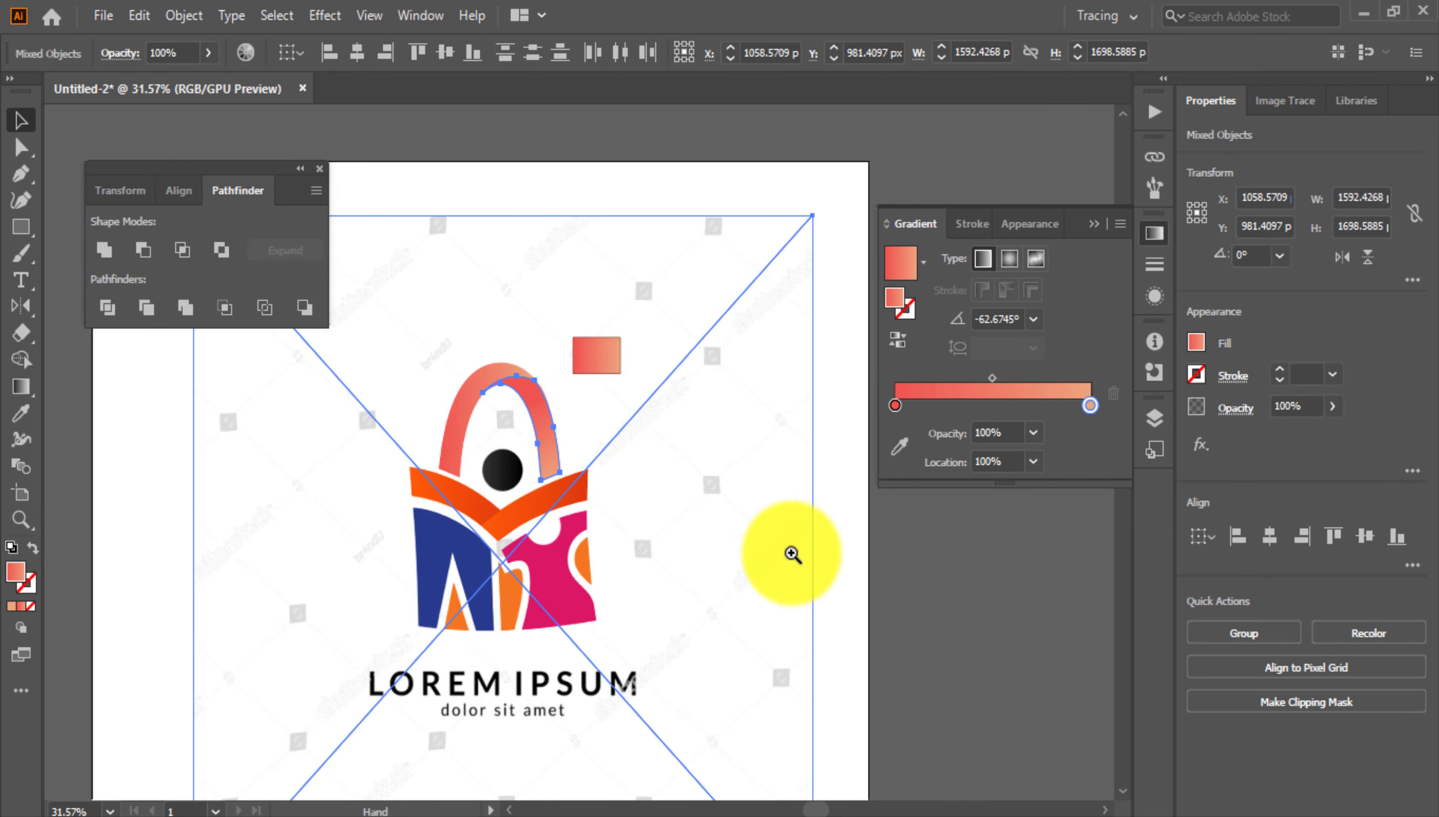
{"action": "scroll", "coordinate": [737, 483], "scroll_direction": "down", "scroll_amount": 1}
{"action": "left_click_drag", "start_coordinate": [801, 579], "coordinate": [767, 504]}
{"action": "left_click", "coordinate": [881, 566]}
{"action": "scroll", "coordinate": [854, 582], "scroll_direction": "down", "scroll_amount": 1}
{"action": "left_click_drag", "start_coordinate": [698, 613], "coordinate": [478, 614]}
{"action": "left_click_drag", "start_coordinate": [494, 600], "coordinate": [537, 580]}
{"action": "scroll", "coordinate": [539, 589], "scroll_direction": "up", "scroll_amount": 3}
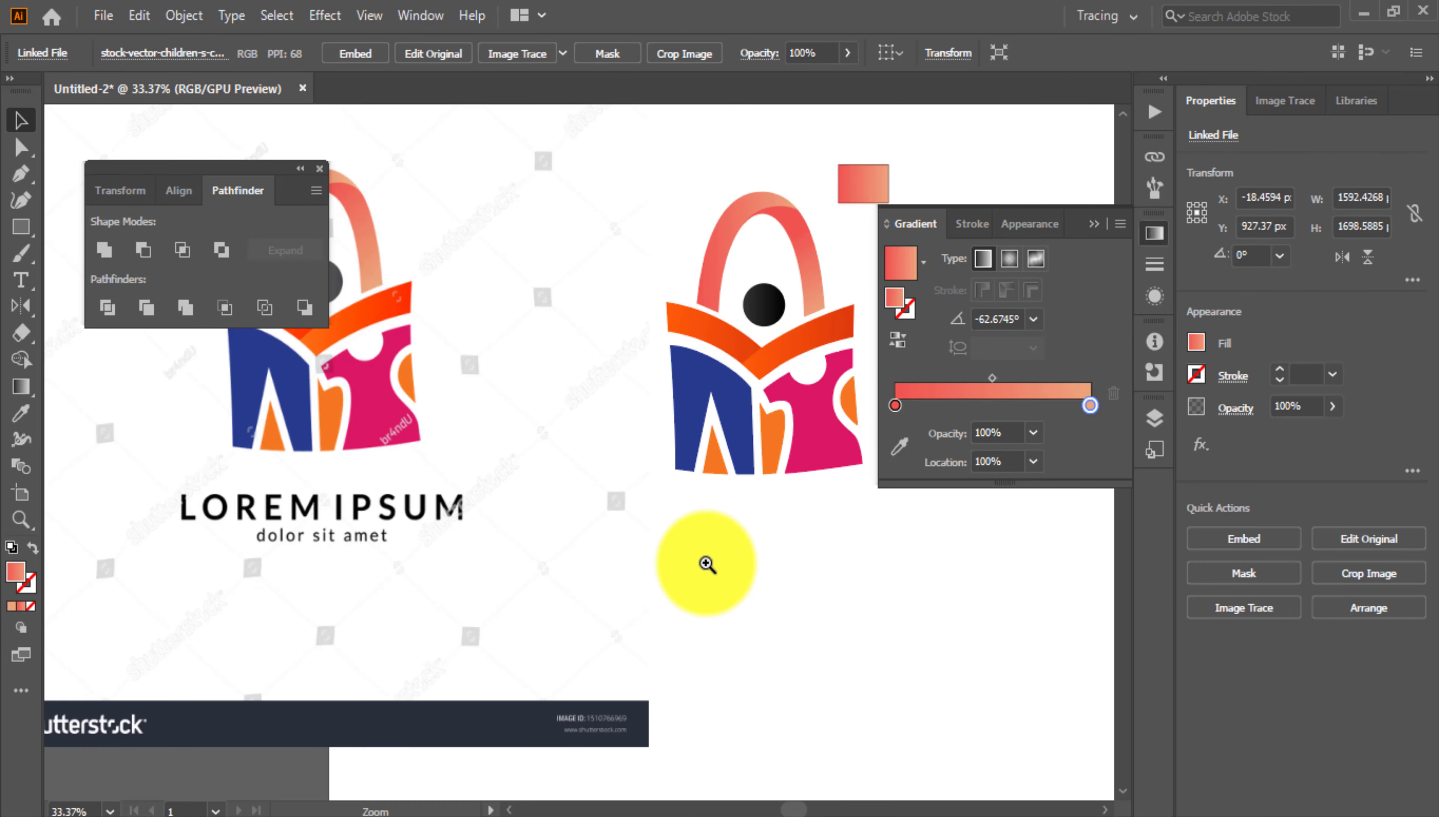
{"action": "scroll", "coordinate": [700, 569], "scroll_direction": "down", "scroll_amount": 4}
{"action": "scroll", "coordinate": [719, 436], "scroll_direction": "up", "scroll_amount": 2}
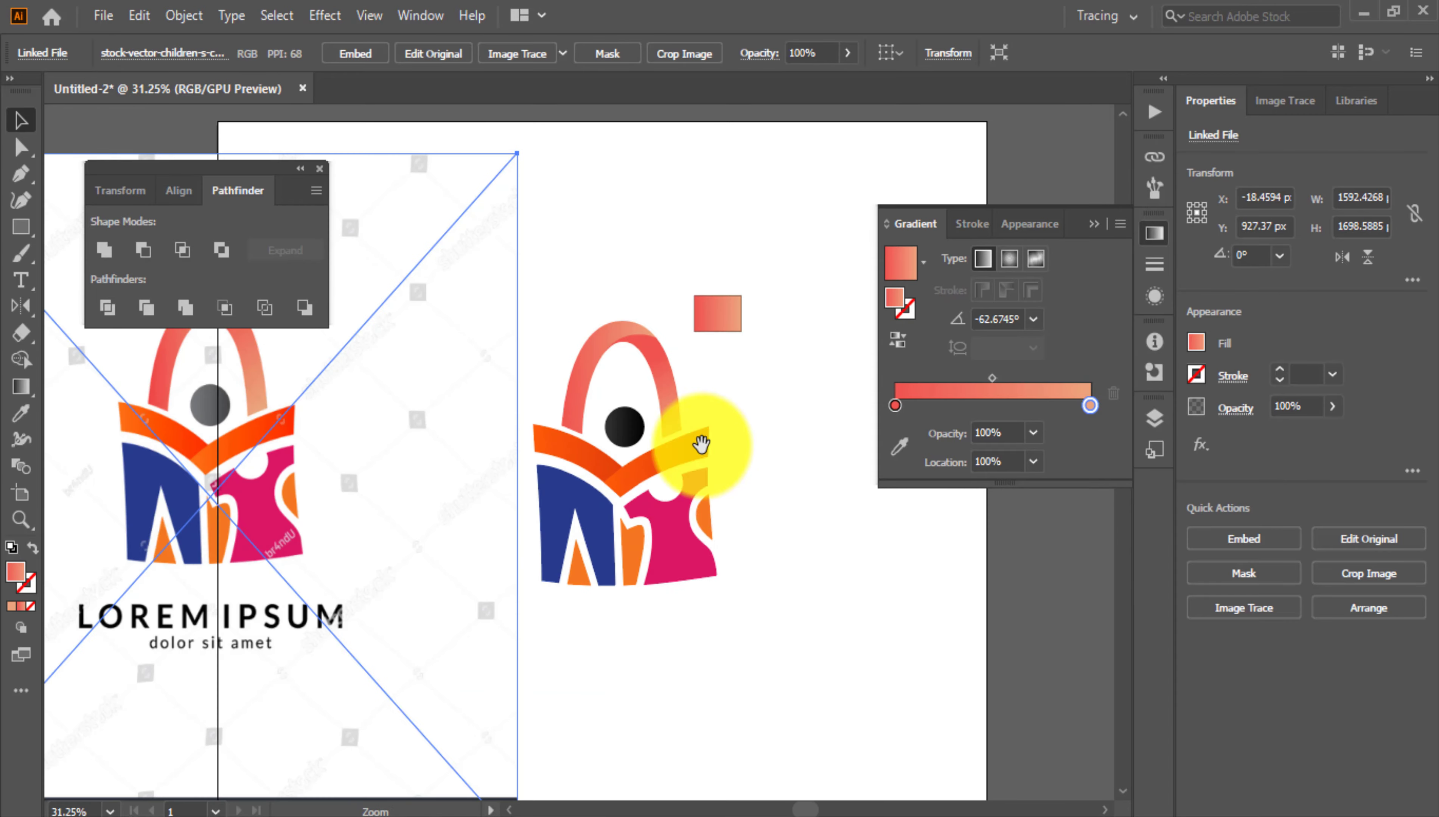
Collapse the gradient settings and move the reference image completely off the artboard, beside its left edge
{"action": "left_click", "coordinate": [1095, 225]}
{"action": "scroll", "coordinate": [771, 428], "scroll_direction": "up", "scroll_amount": 2}
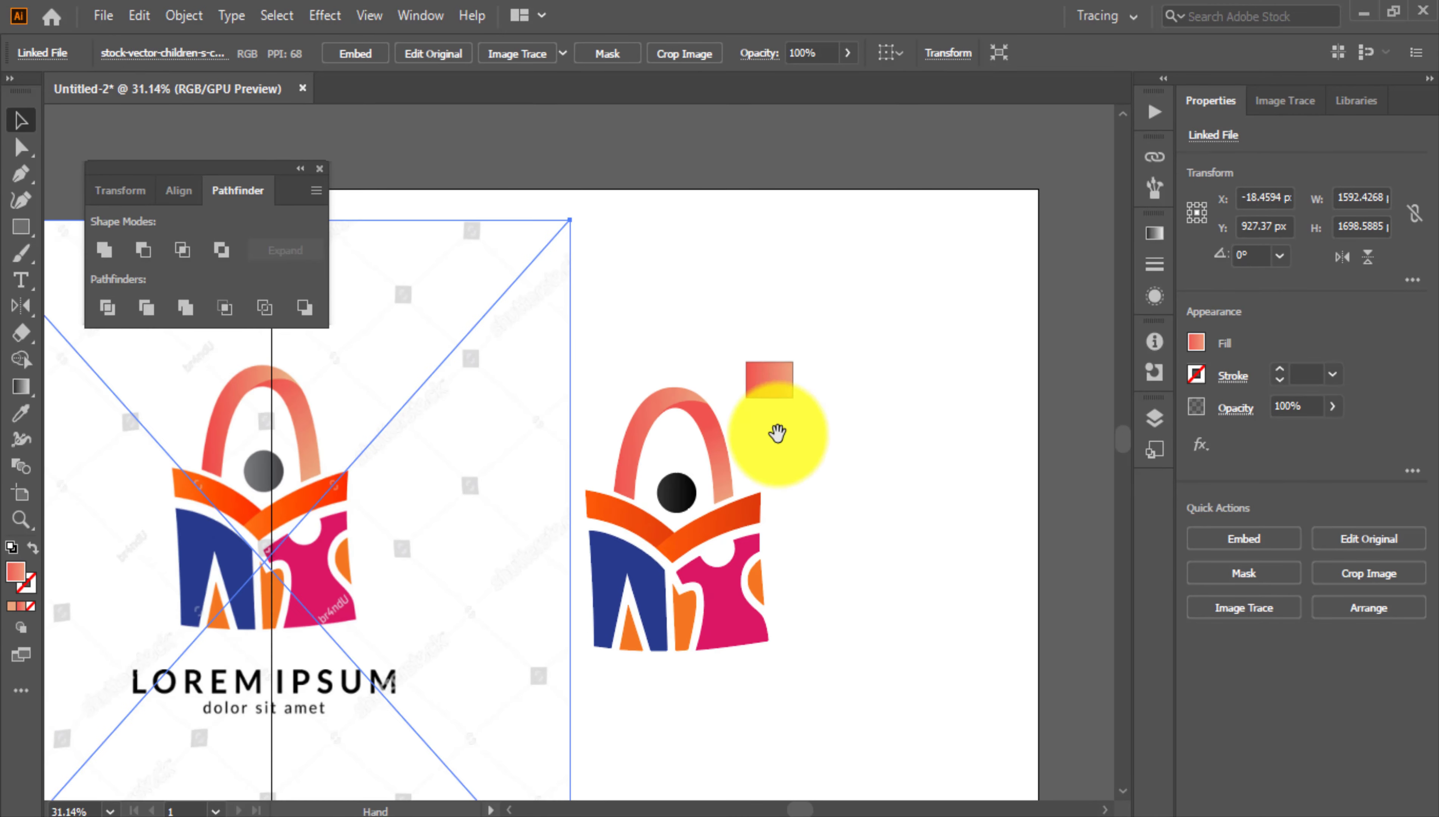
{"action": "left_click_drag", "start_coordinate": [776, 434], "coordinate": [983, 389]}
{"action": "scroll", "coordinate": [977, 406], "scroll_direction": "up", "scroll_amount": 1}
{"action": "scroll", "coordinate": [736, 466], "scroll_direction": "down", "scroll_amount": 2}
{"action": "left_click_drag", "start_coordinate": [742, 476], "coordinate": [434, 483]}
{"action": "scroll", "coordinate": [548, 538], "scroll_direction": "down", "scroll_amount": 1}
Delete the sample gradient rectangle beside the traced logo
{"action": "left_click", "coordinate": [560, 540]}
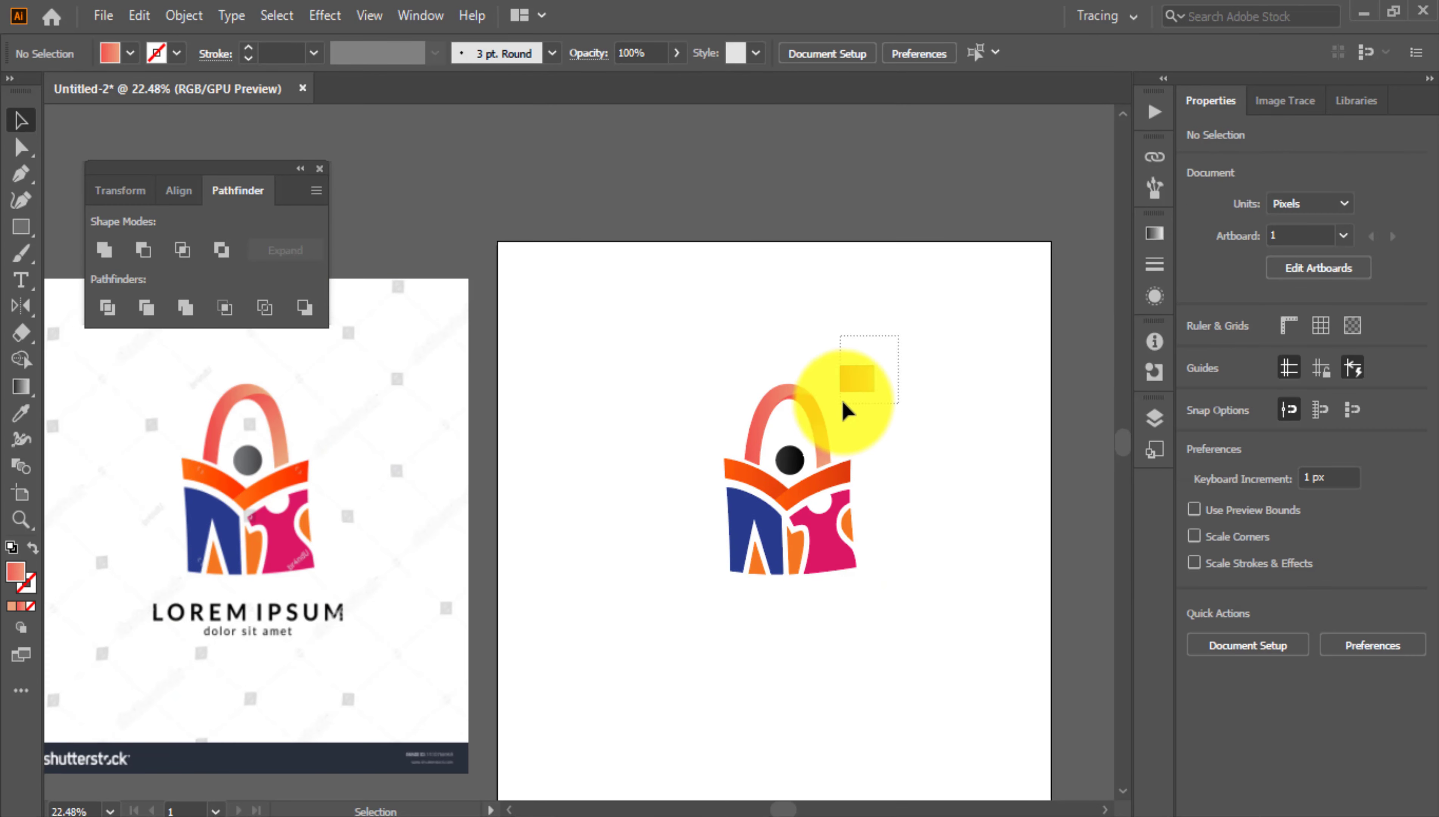
{"action": "left_click_drag", "start_coordinate": [840, 400], "coordinate": [843, 408]}
{"action": "key", "text": "Delete"}
Select the whole traced logo, enlarge it to fill most of the artboard, center it, and deselect it
{"action": "left_click_drag", "start_coordinate": [903, 338], "coordinate": [686, 561]}
{"action": "left_click_drag", "start_coordinate": [856, 574], "coordinate": [973, 710]}
{"action": "left_click_drag", "start_coordinate": [915, 627], "coordinate": [845, 628]}
{"action": "left_click_drag", "start_coordinate": [824, 657], "coordinate": [789, 517]}
{"action": "left_click", "coordinate": [988, 513]}
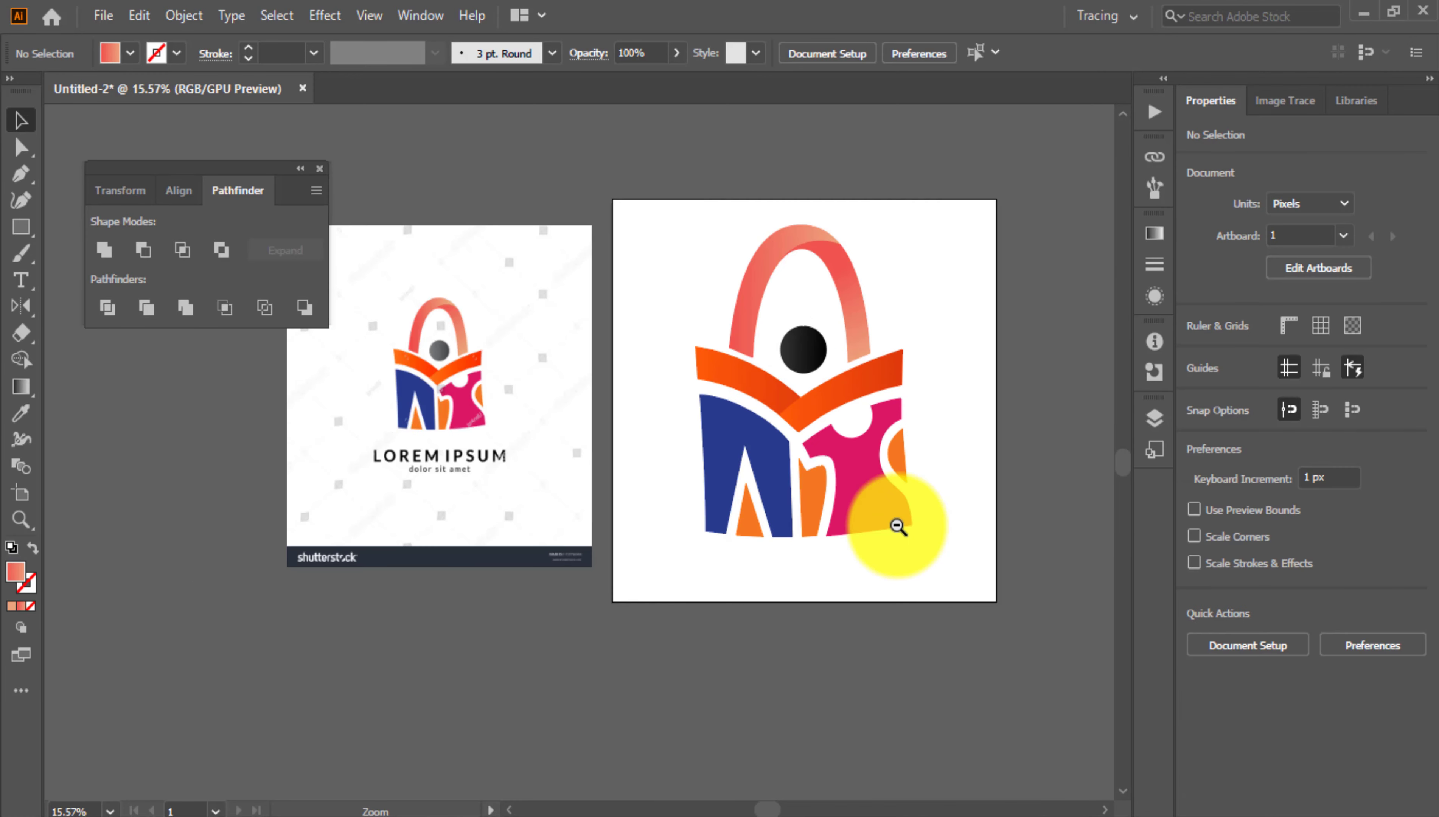